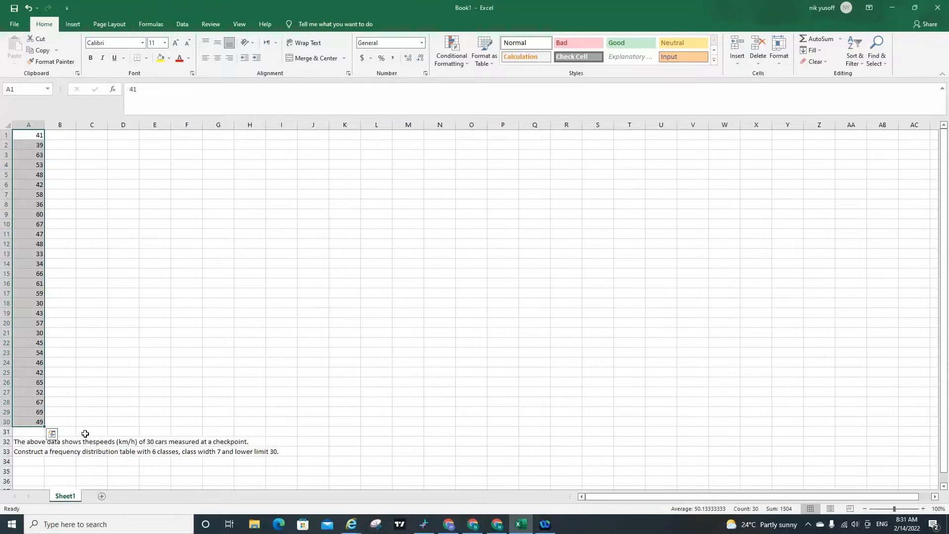
Correct the problem text in A32 by adding the missing space between "the" and "speeds"
left_click(23, 442)
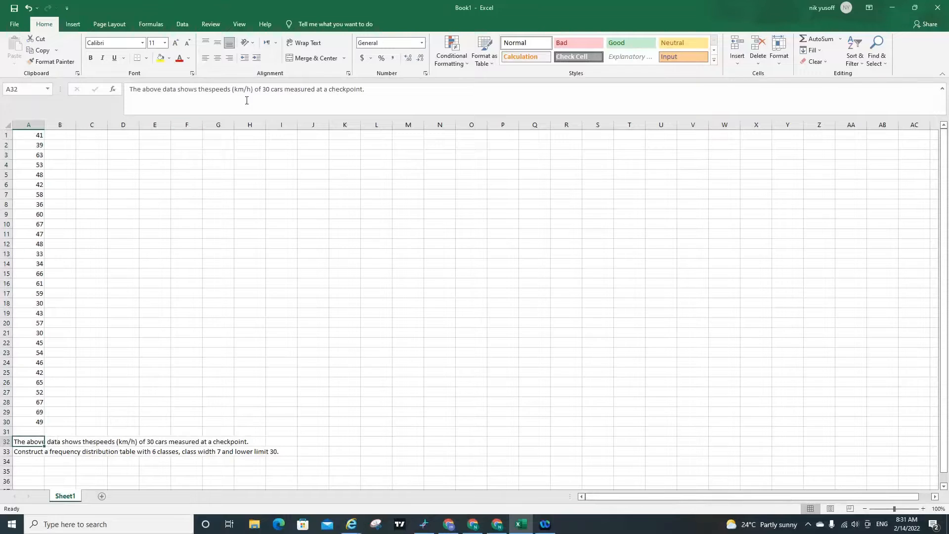
left_click(209, 90)
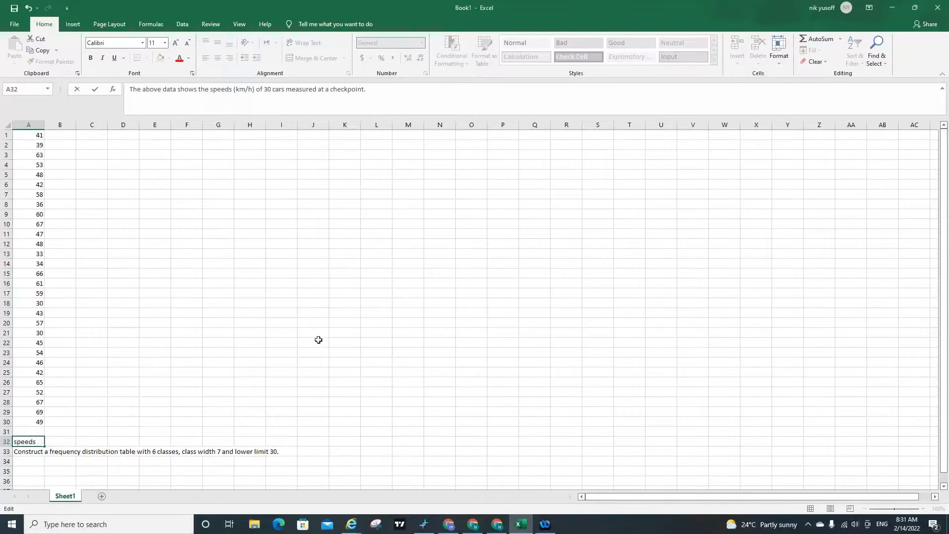
left_click(73, 460)
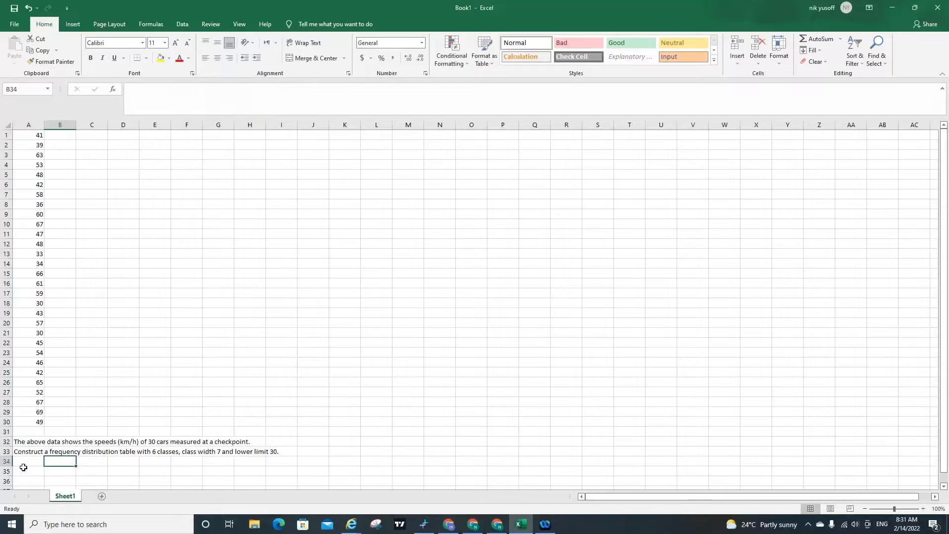
left_click(21, 441)
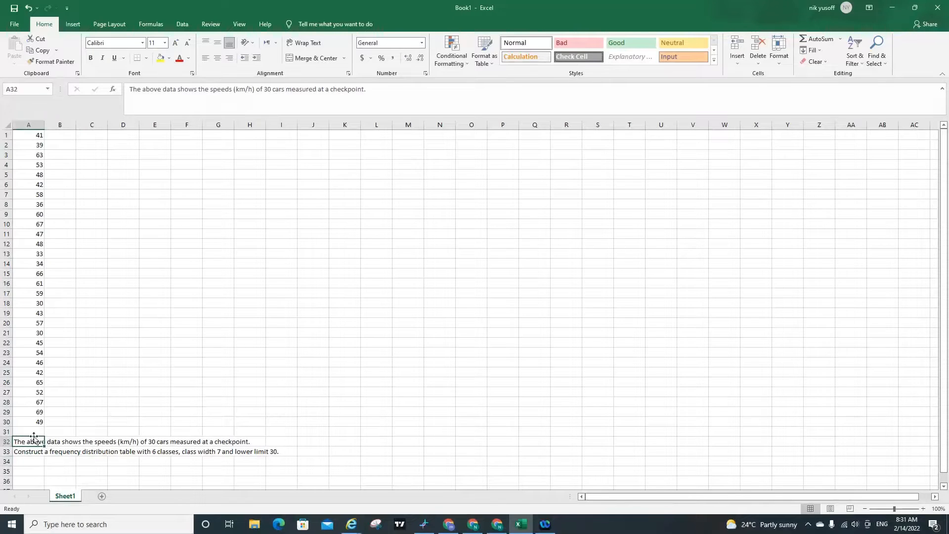
left_click(29, 430)
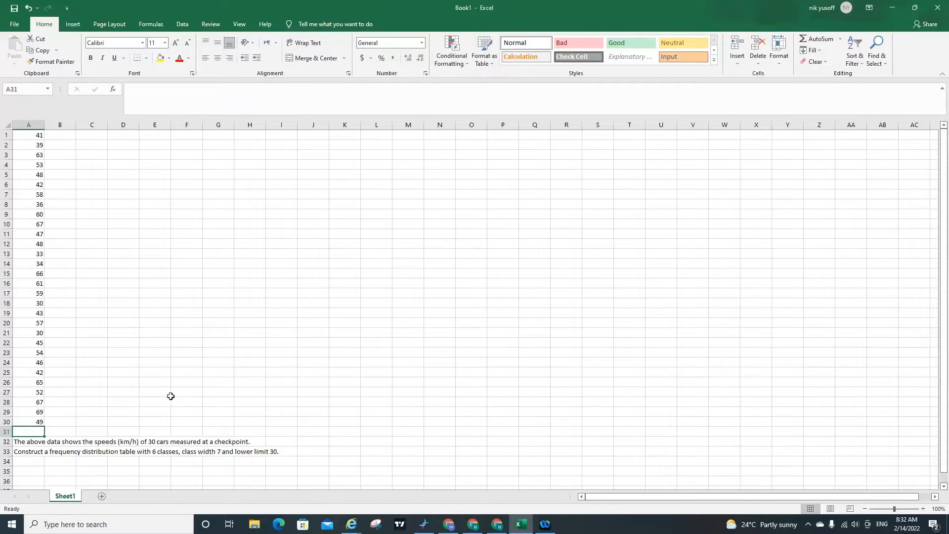
left_click(31, 451)
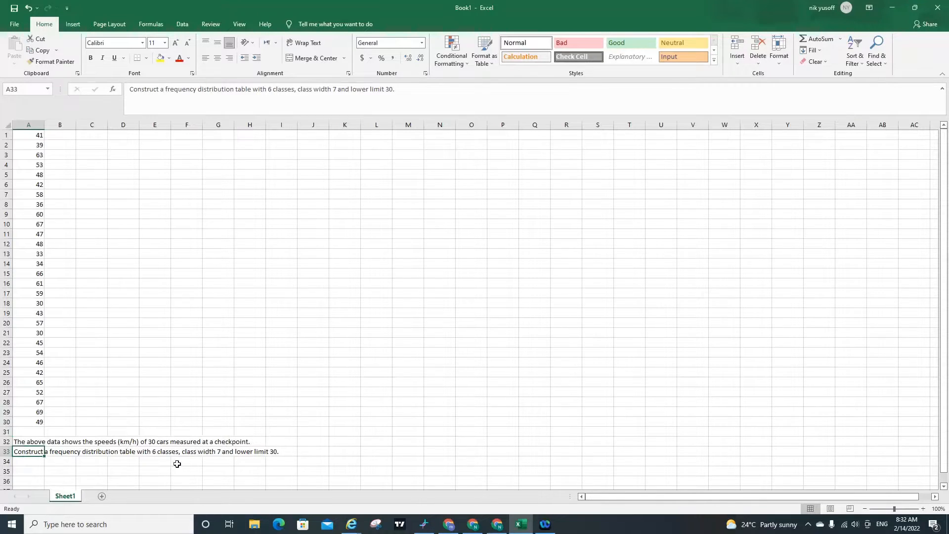
left_click(24, 461)
left_click(26, 451)
left_click(64, 134)
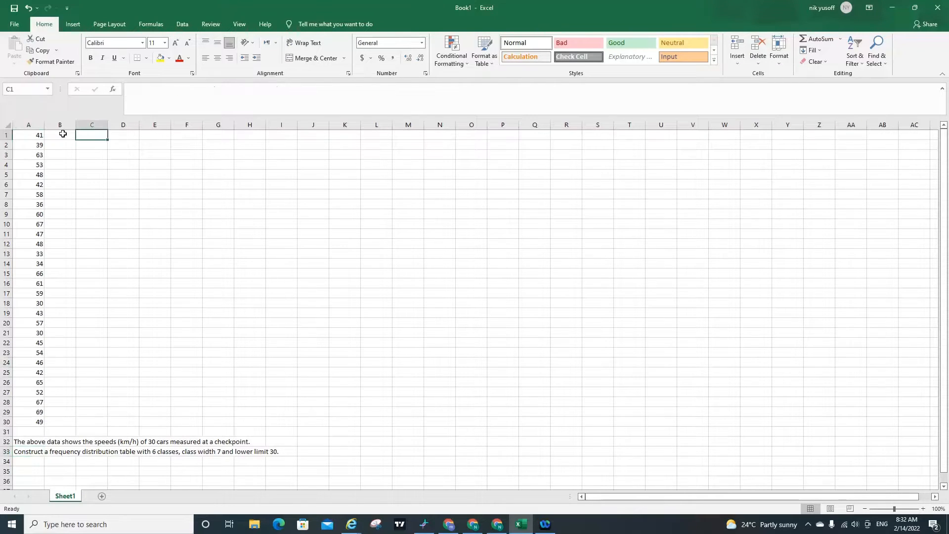
Copy the speed values in A1:A30 to column C, starting at C1
left_click(39, 135)
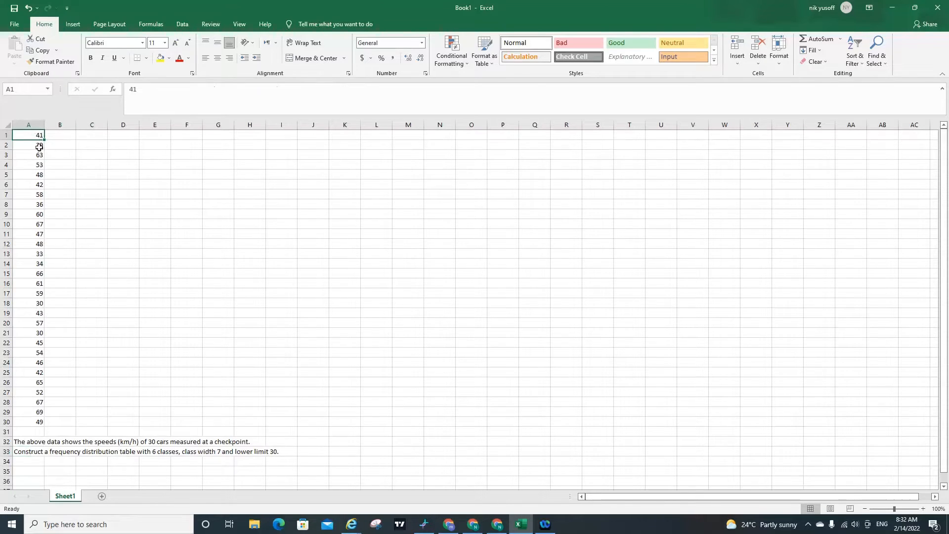
left_click_drag(36, 135, 30, 419)
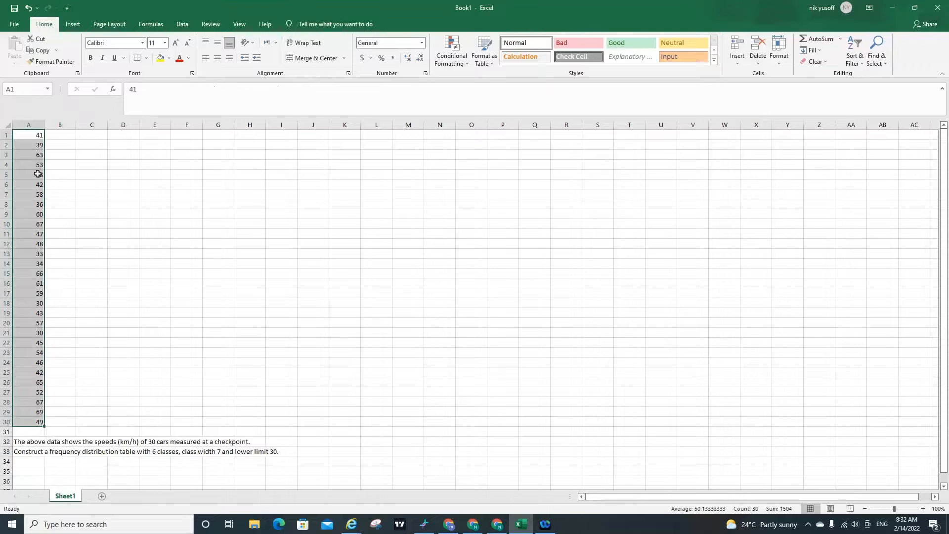
key("ctrl+c")
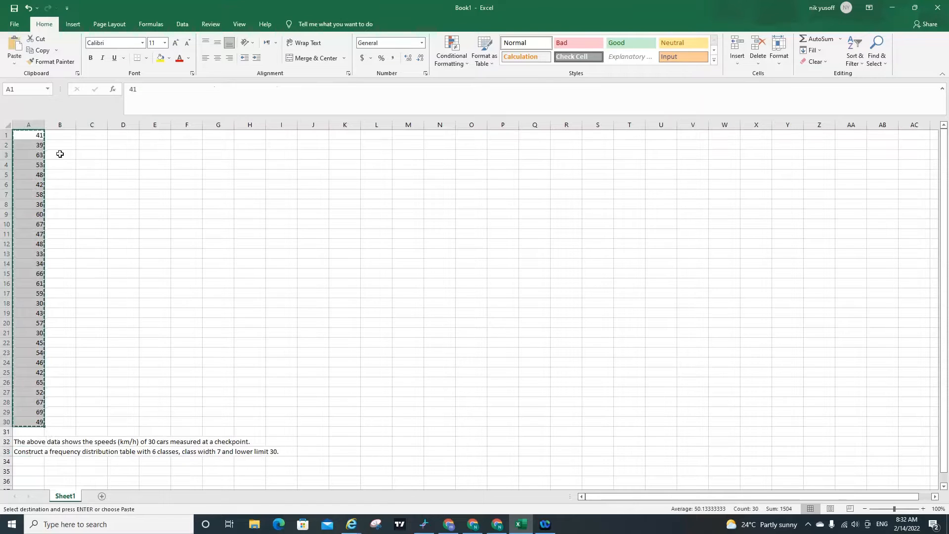
right_click(35, 157)
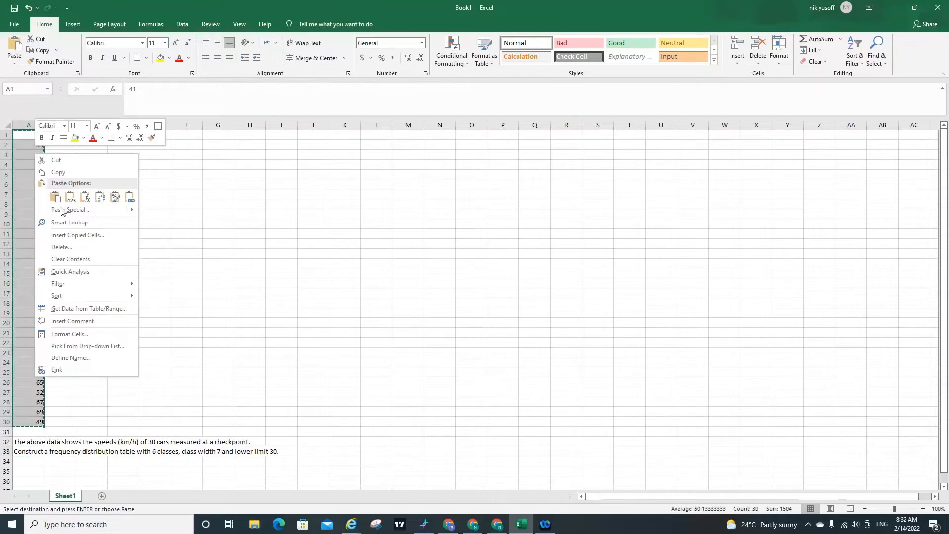
left_click(70, 171)
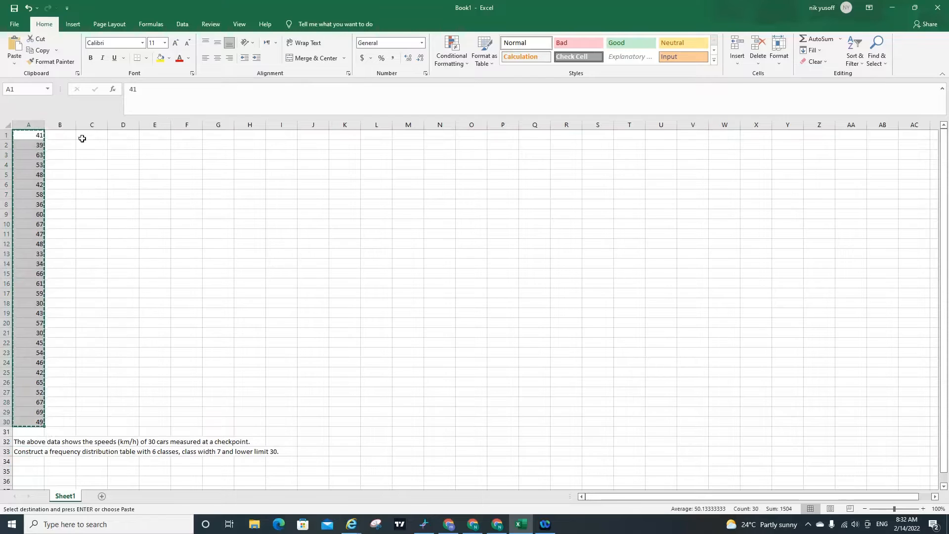
left_click(84, 136)
key("ctrl+v")
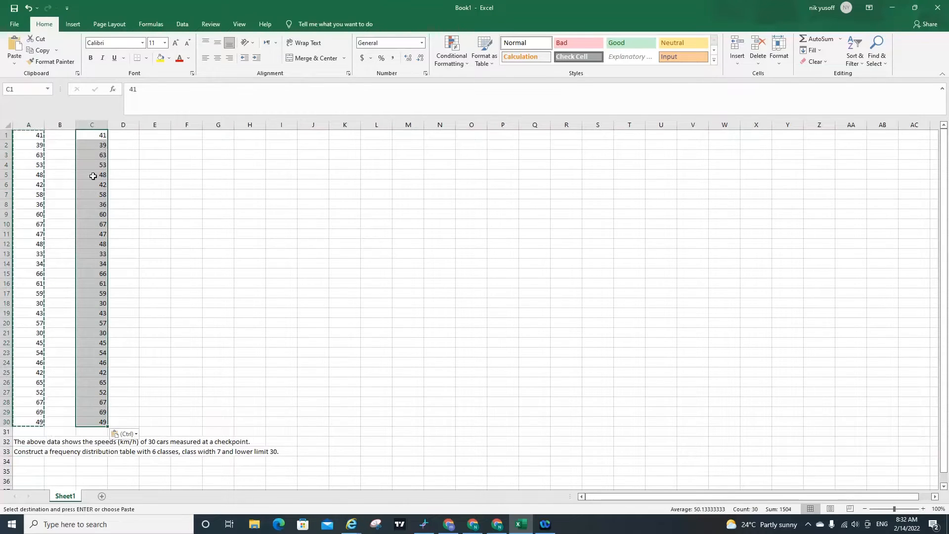
Sort the copied speeds in column C from smallest to largest
left_click(858, 45)
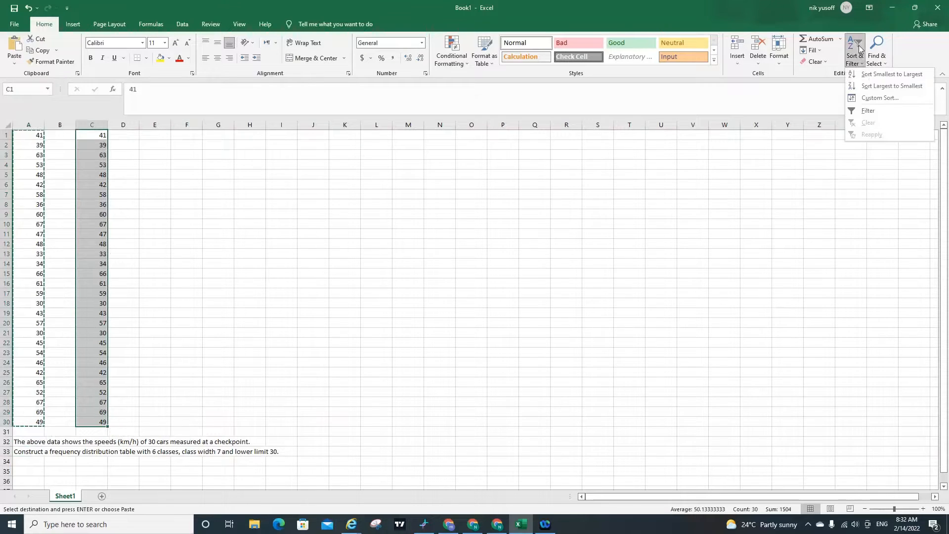
left_click(866, 75)
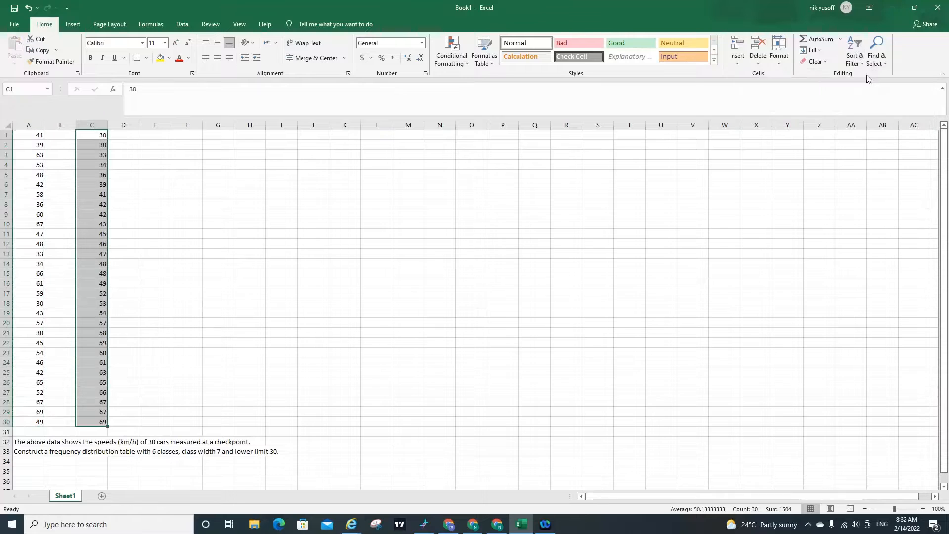
left_click(161, 138)
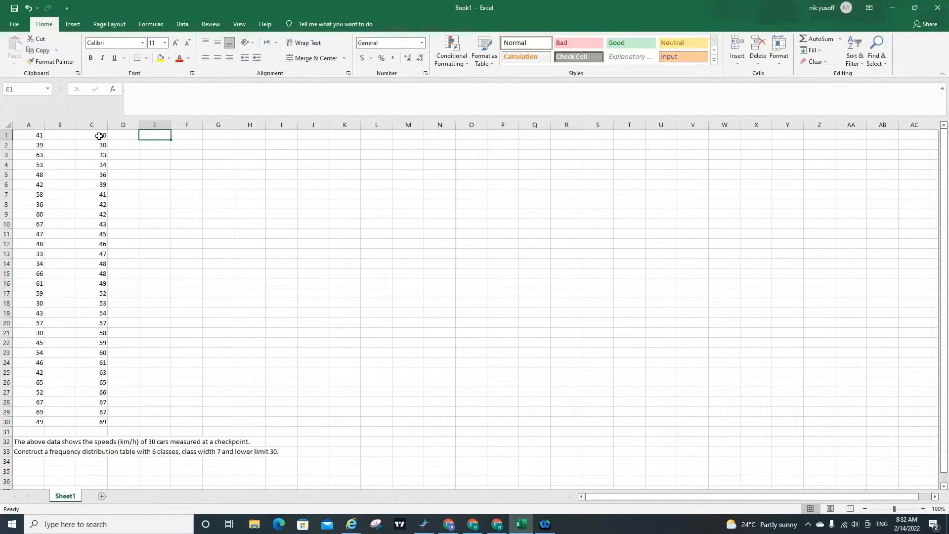
left_click(91, 139)
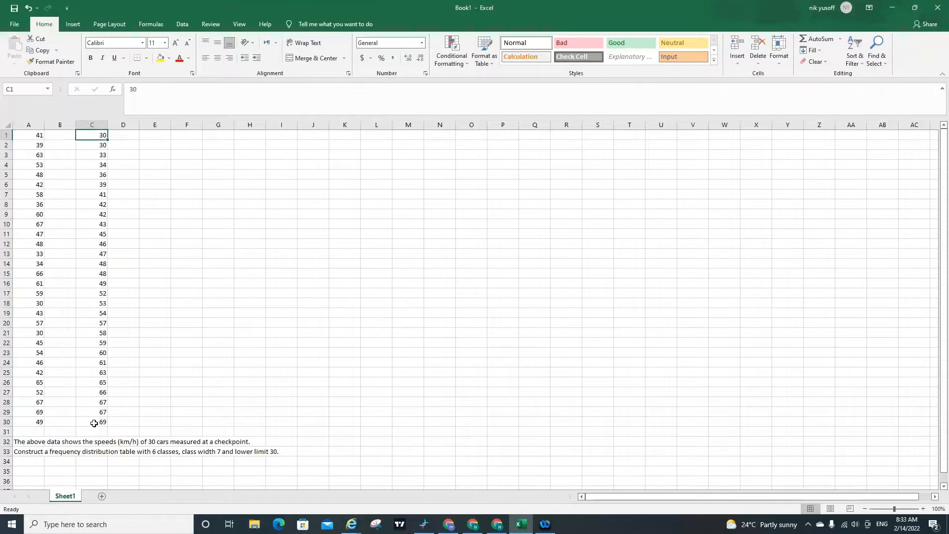
Enter the table header "Speed (km/h)" in cell E2
left_click(159, 144)
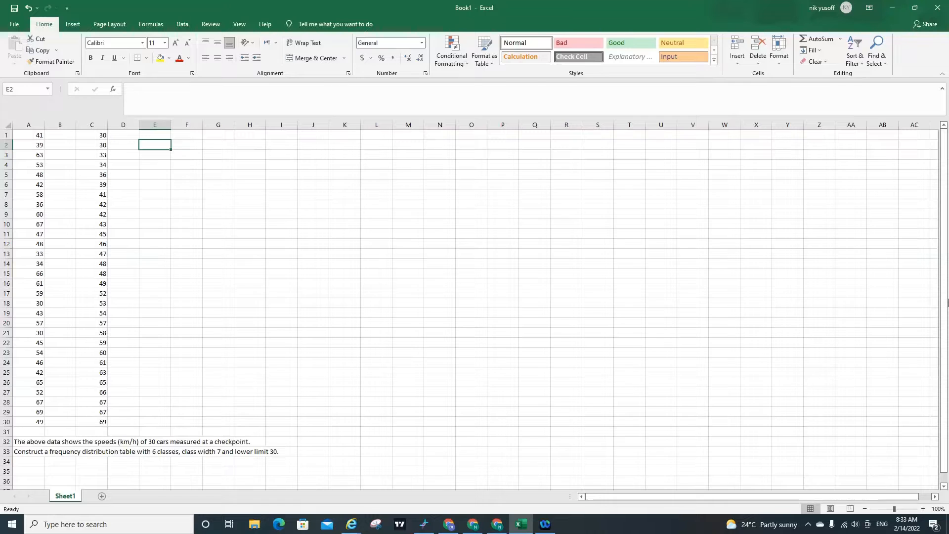
type("Speed")
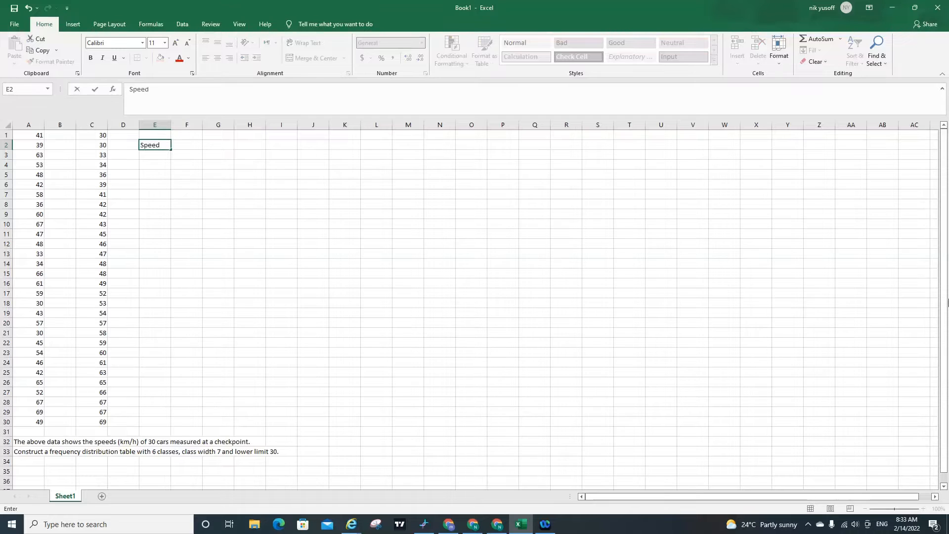
type("(km/h")
key("Return")
left_click(179, 158)
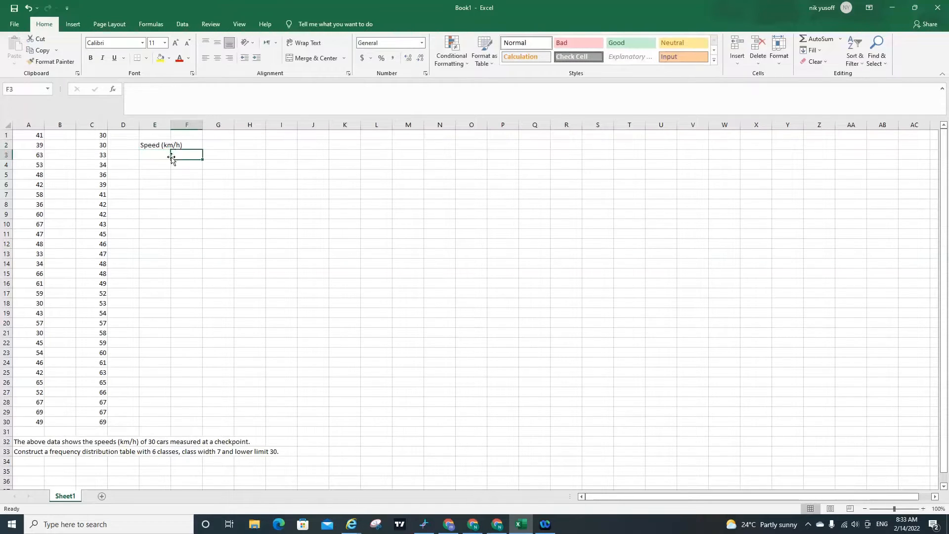
Enter 30 in E3 as the lower limit of the first class
left_click(161, 154)
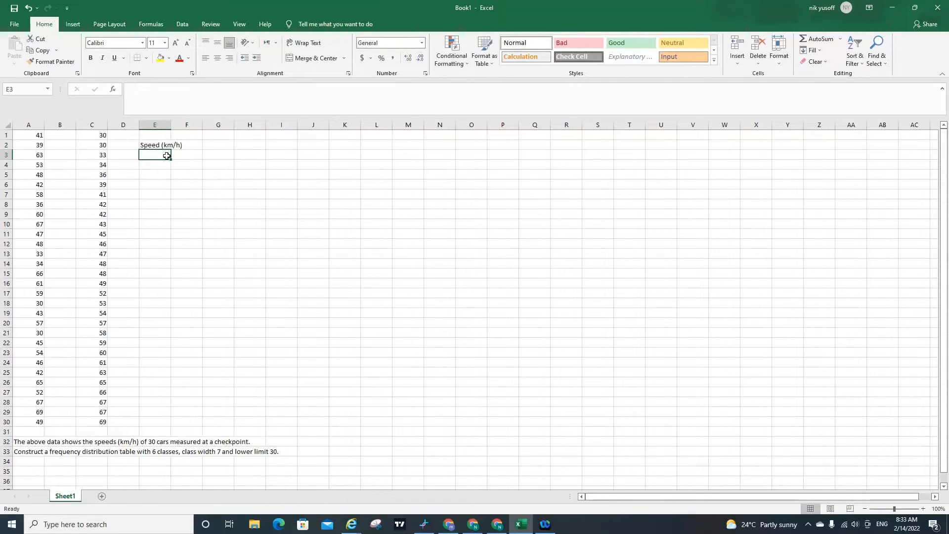
key("Left")
key("Right")
key("Right")
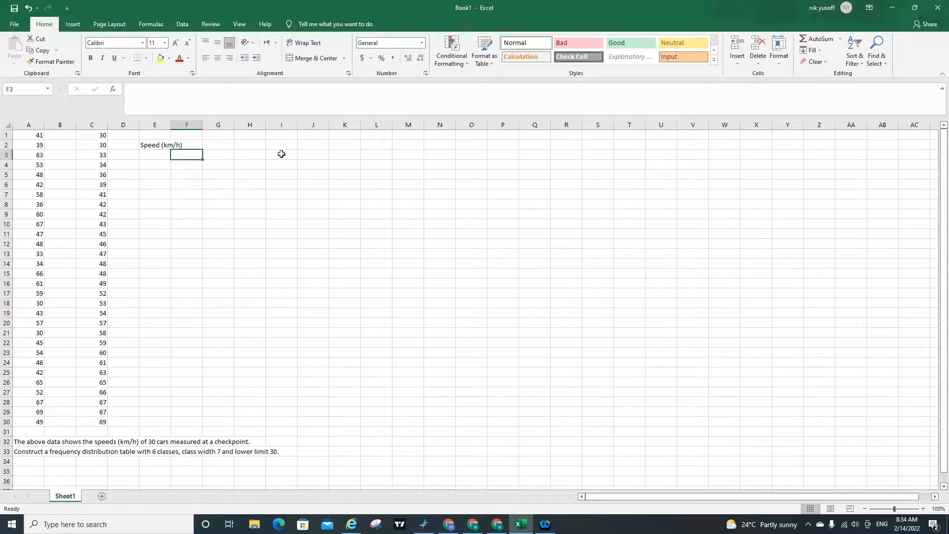
left_click(166, 155)
left_click(188, 153)
left_click(163, 155)
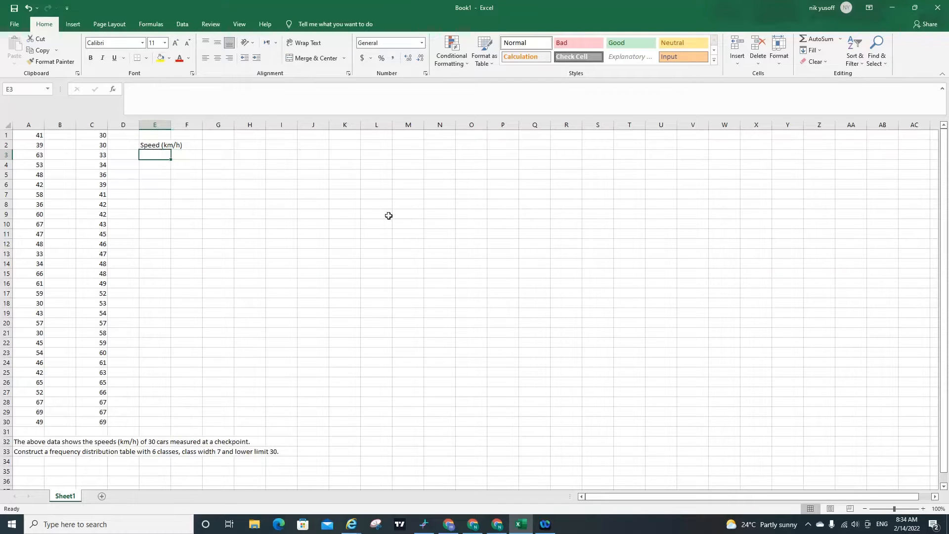
type("30")
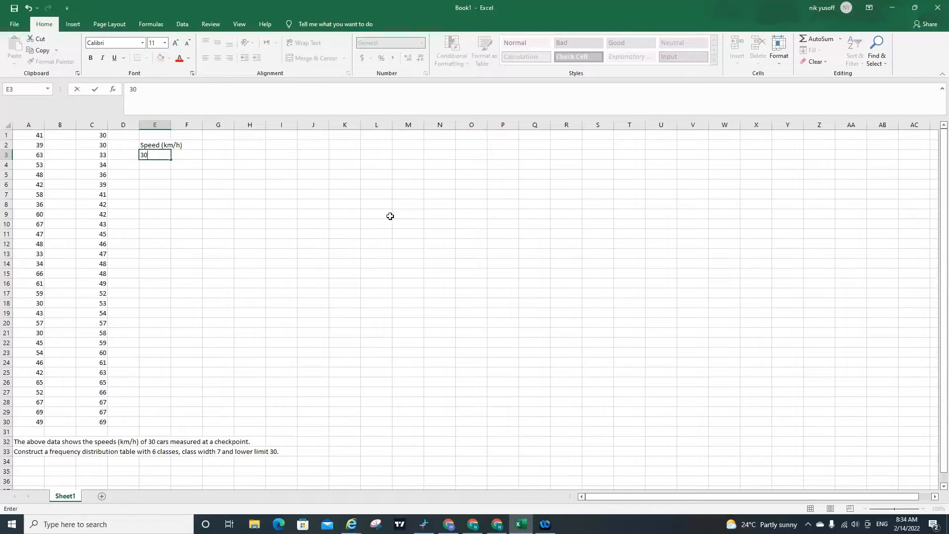
key("Tab")
key("Left")
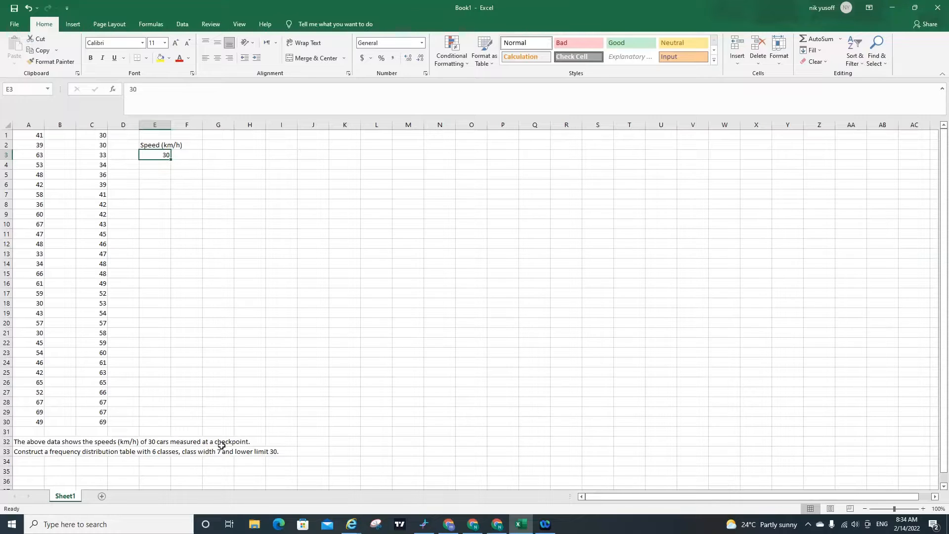
Enter 37 in E4 as the lower limit of the second class
key("Left")
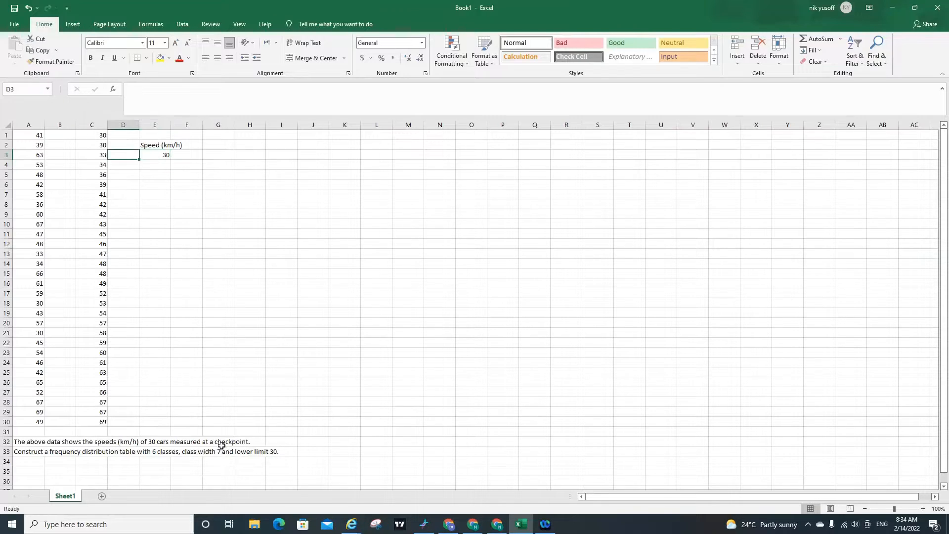
key("Right")
key("Right")
key("Left")
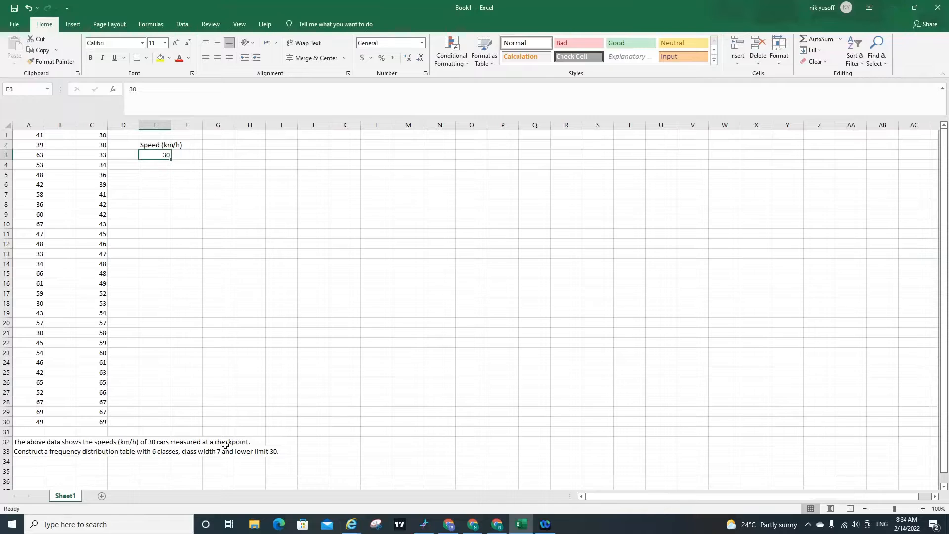
key("Tab")
key("Left")
key("Down")
type("37")
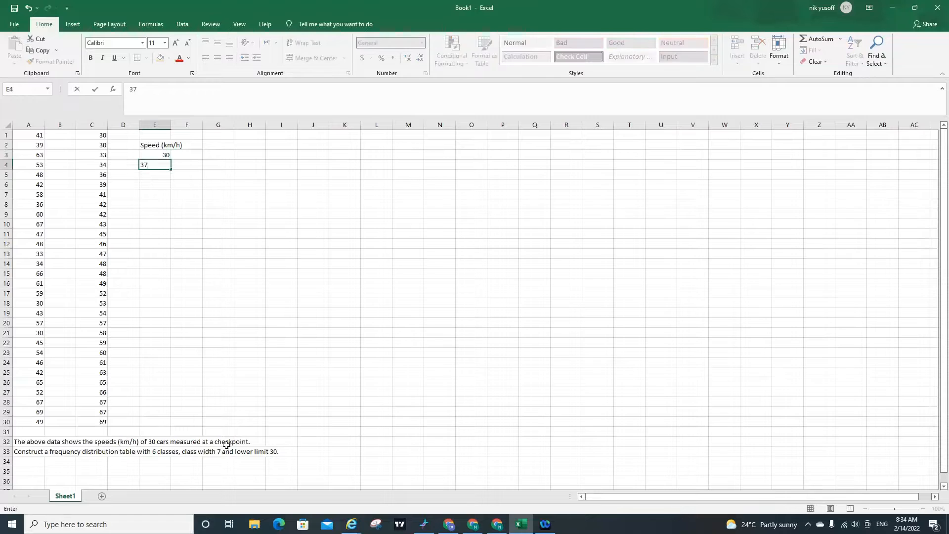
key("Up")
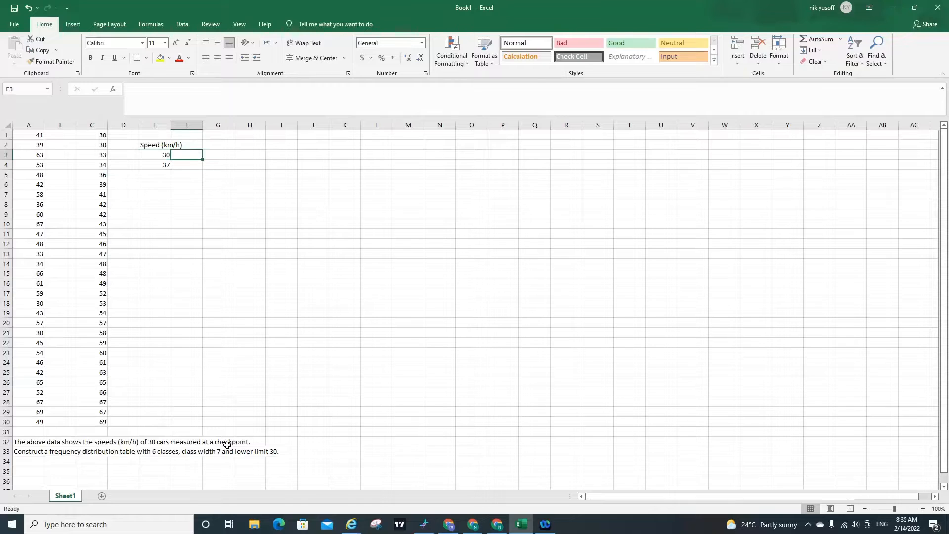
type("36")
key("Return")
key("Up")
left_click(176, 89)
key("BackSpace")
key("BackSpace")
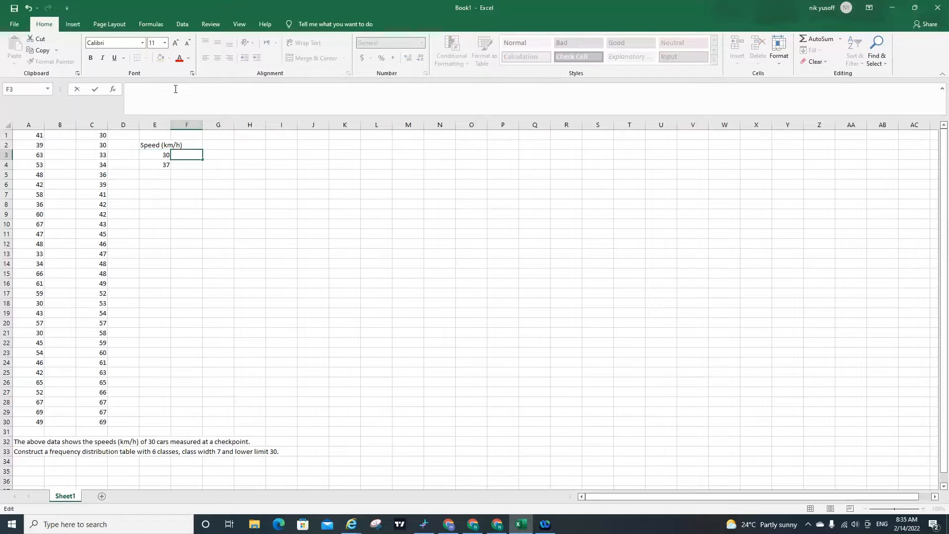
Calculate the first class's upper limit in F3 with the formula =E3+6
type("=")
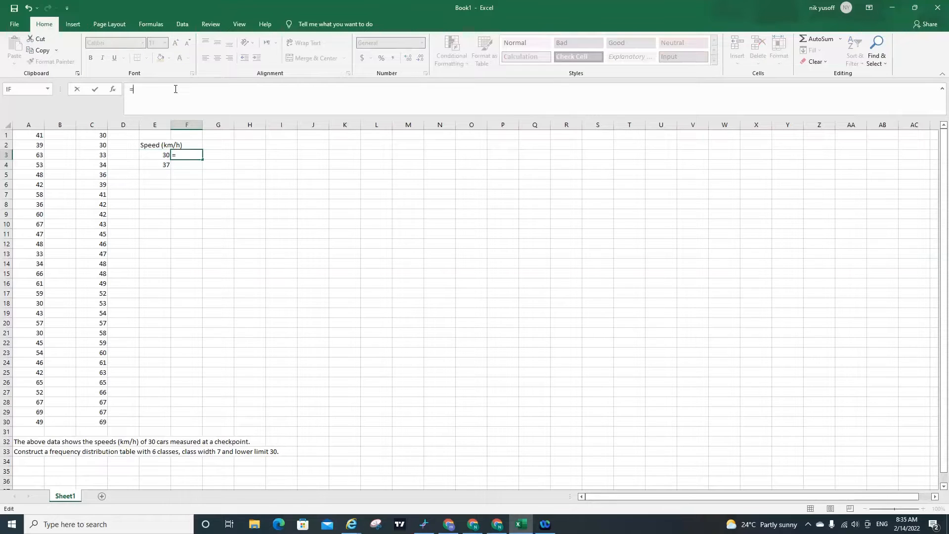
left_click(155, 155)
type("+6")
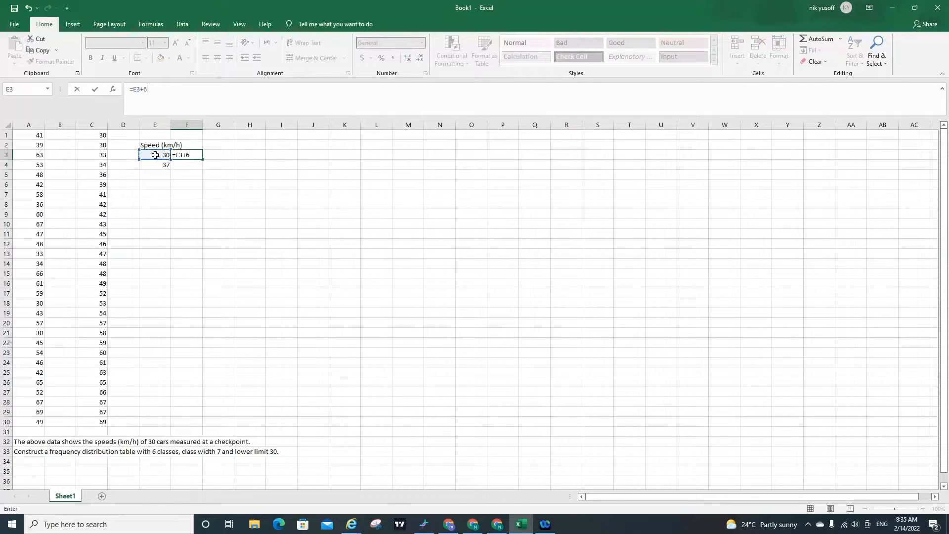
key("Return")
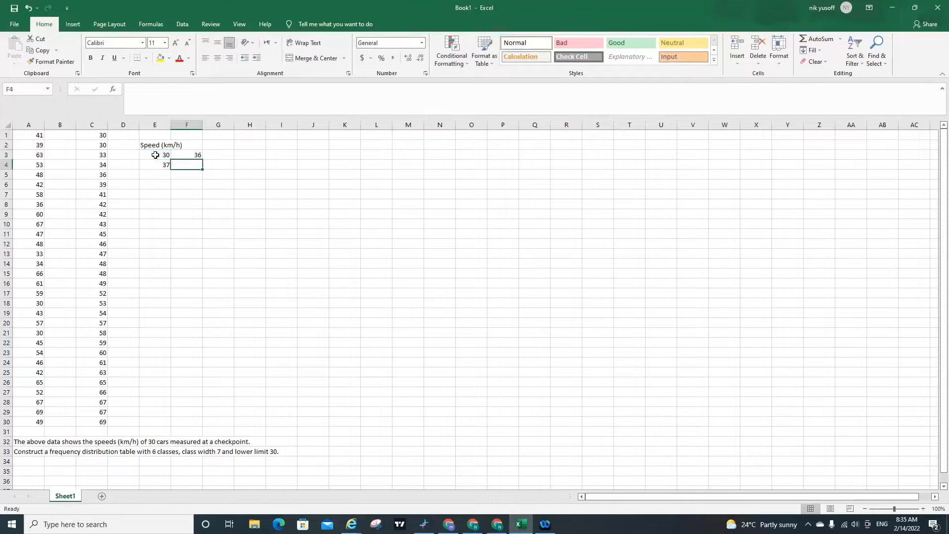
key("Up")
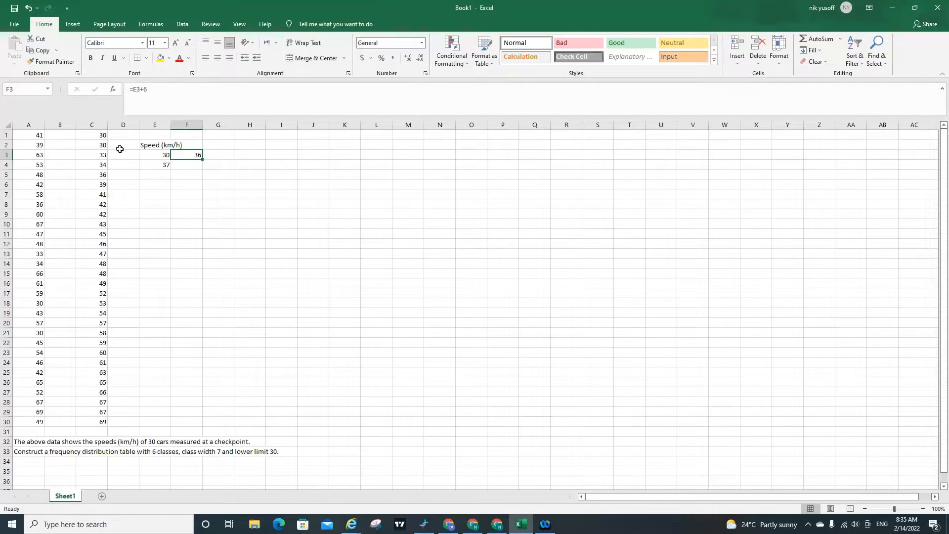
left_click(160, 167)
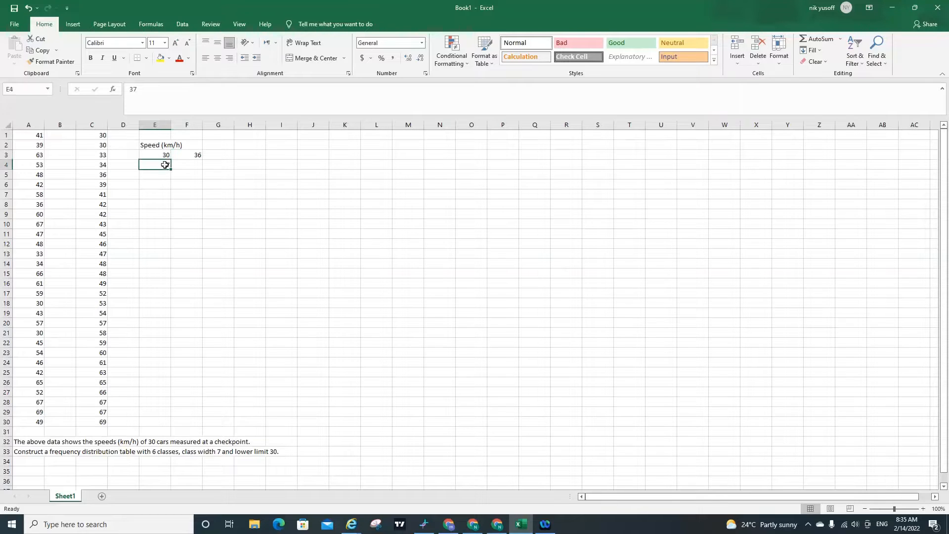
Replace the second class's lower limit in E4 with the formula =F3+1
left_click(150, 92)
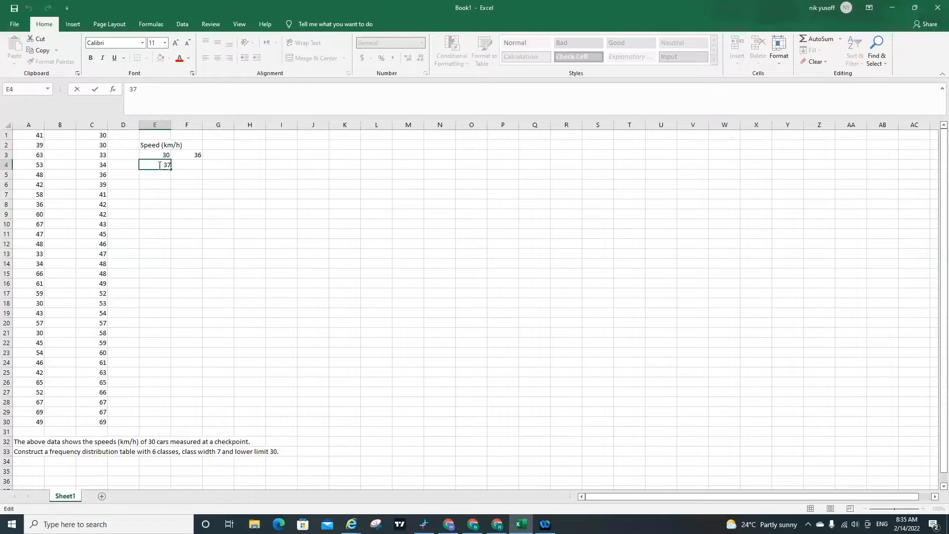
key("BackSpace")
type("=")
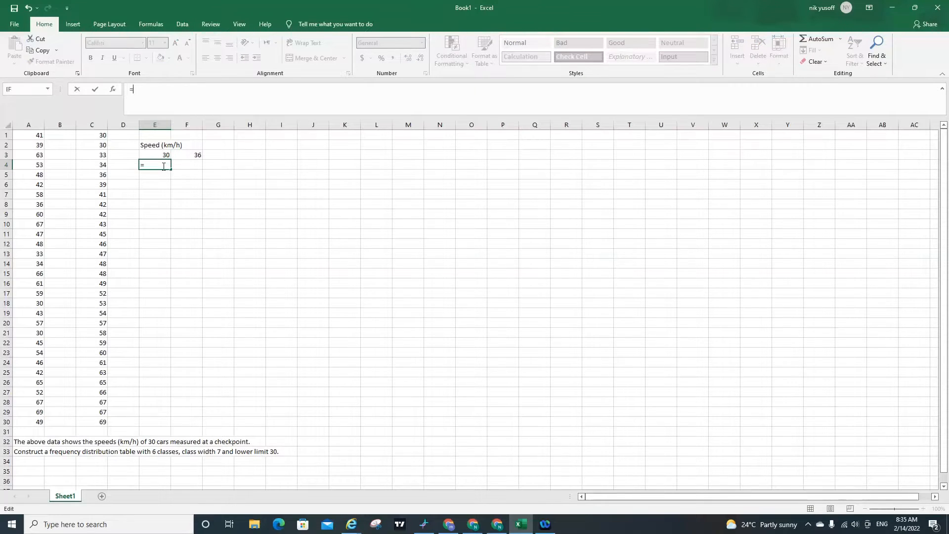
left_click(187, 156)
type("+")
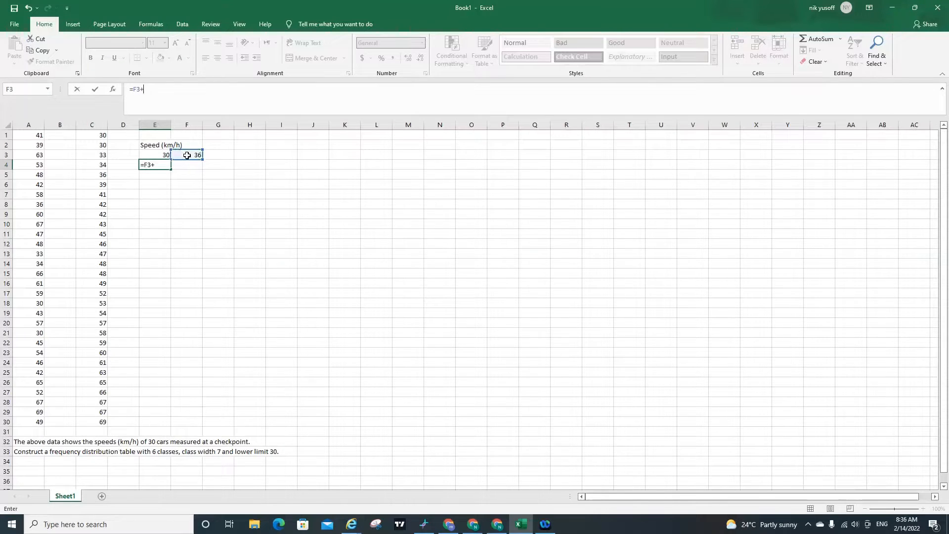
type("1")
key("Return")
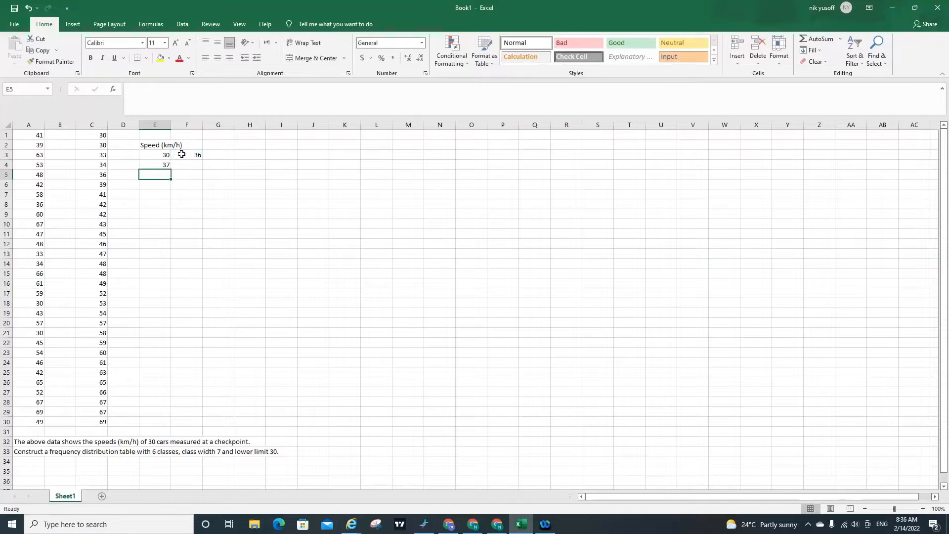
Fill the upper limit formula from F3 down through F8 for all six classes
left_click(186, 161)
left_click(190, 154)
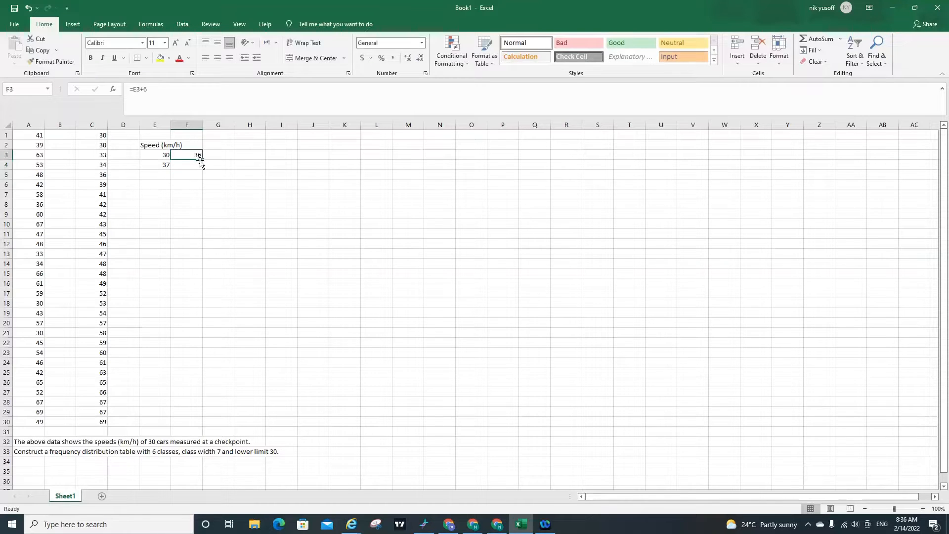
left_click(163, 164)
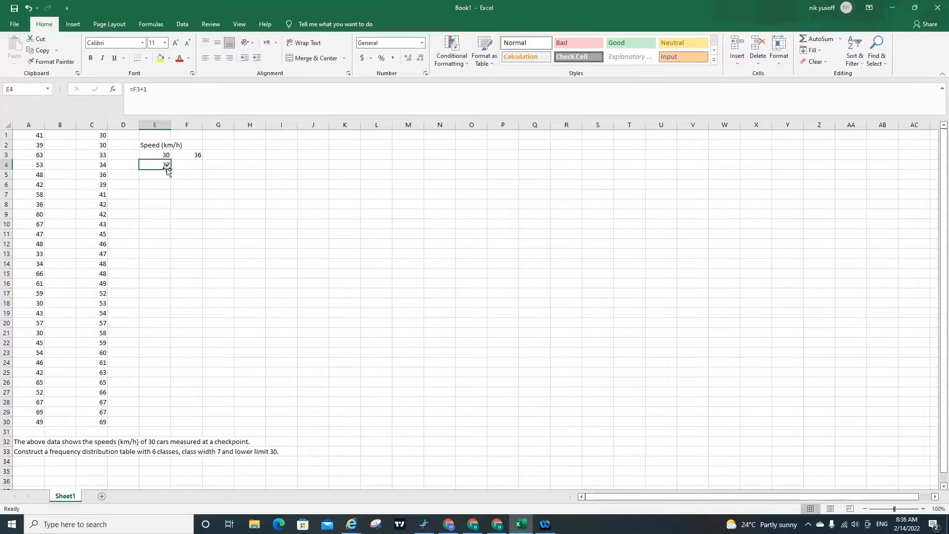
left_click(187, 157)
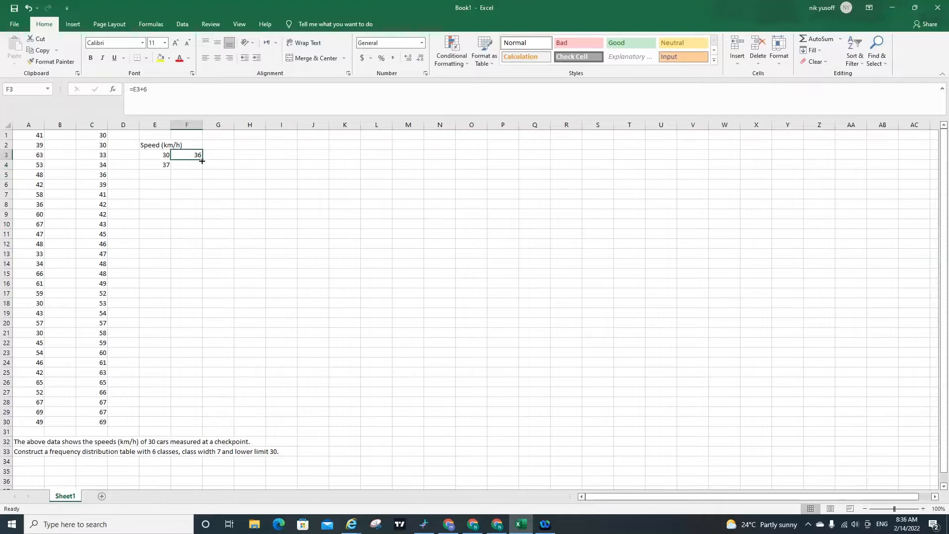
left_click_drag(203, 161, 204, 208)
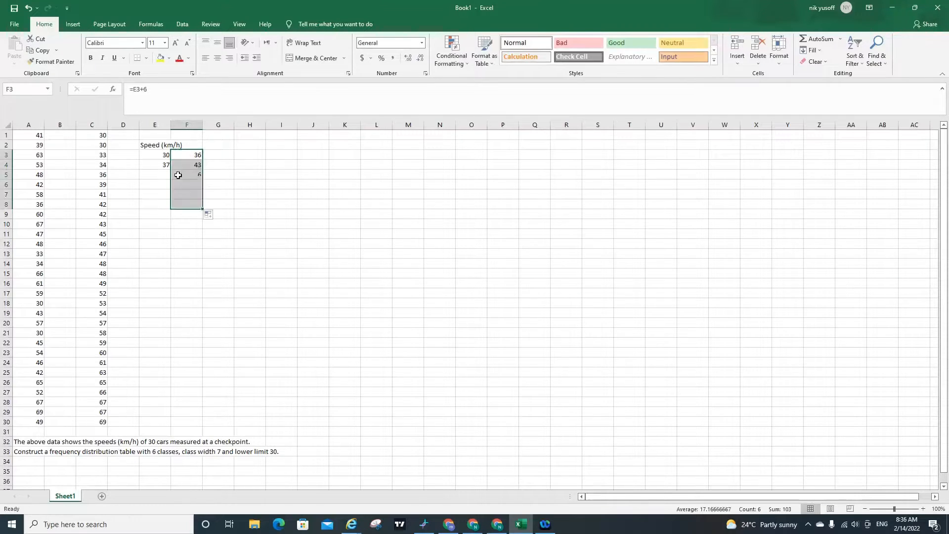
Fill the lower limit formula from E4 down through E8 for the remaining classes
left_click(163, 167)
left_click_drag(171, 170, 172, 210)
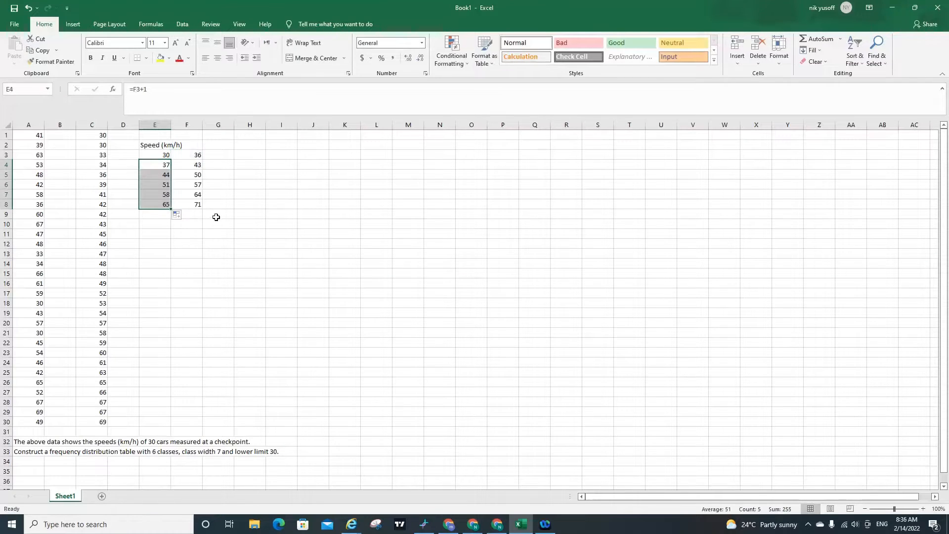
left_click(216, 217)
left_click(151, 213)
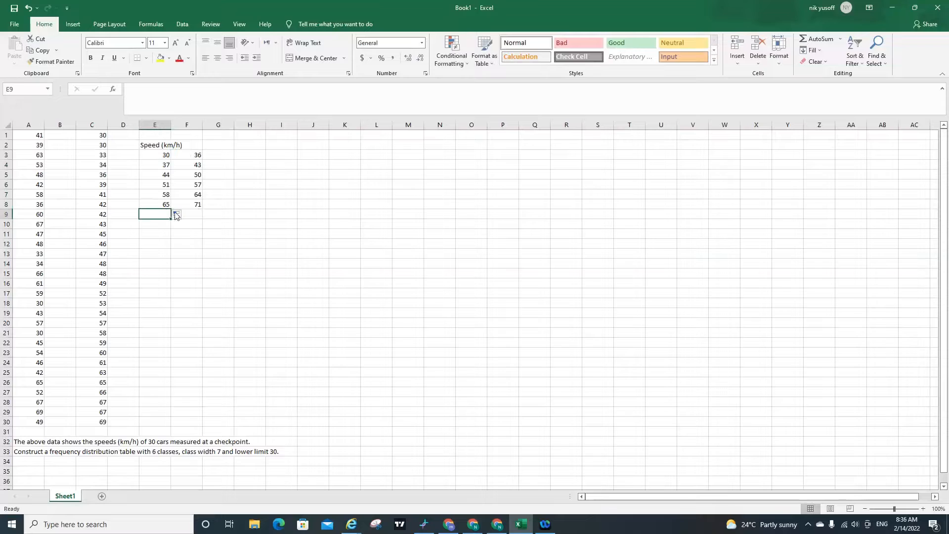
Merge and center the "Speed (km/h)" header across E2:F2
left_click(227, 144)
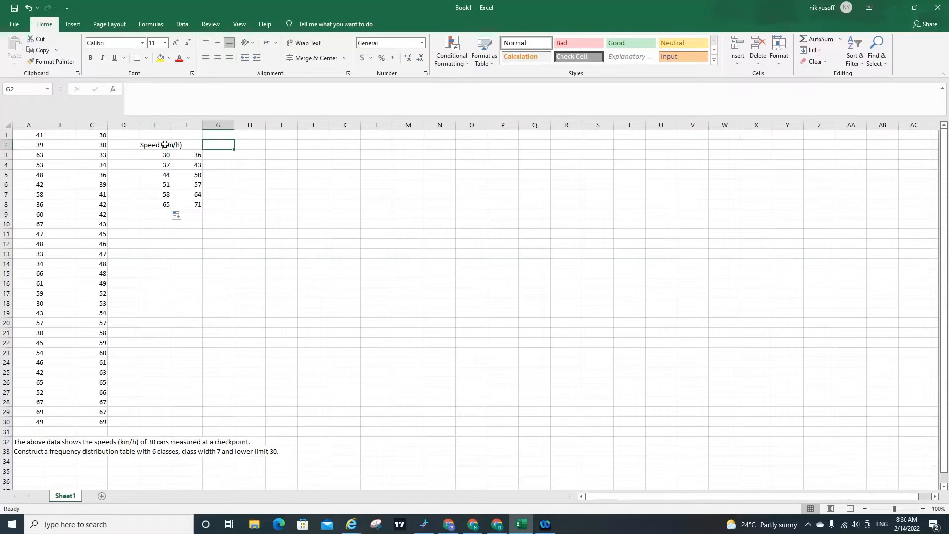
left_click_drag(165, 144, 187, 145)
left_click(312, 58)
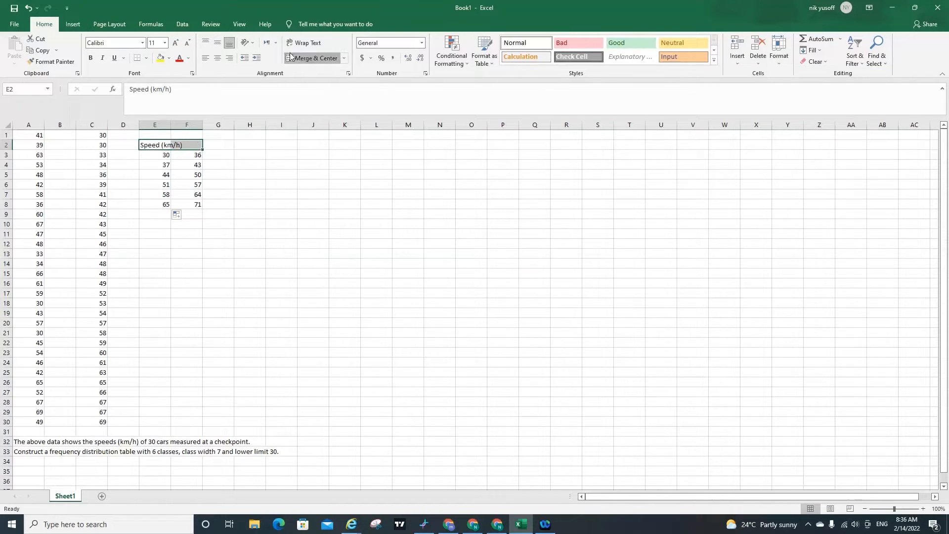
left_click(308, 174)
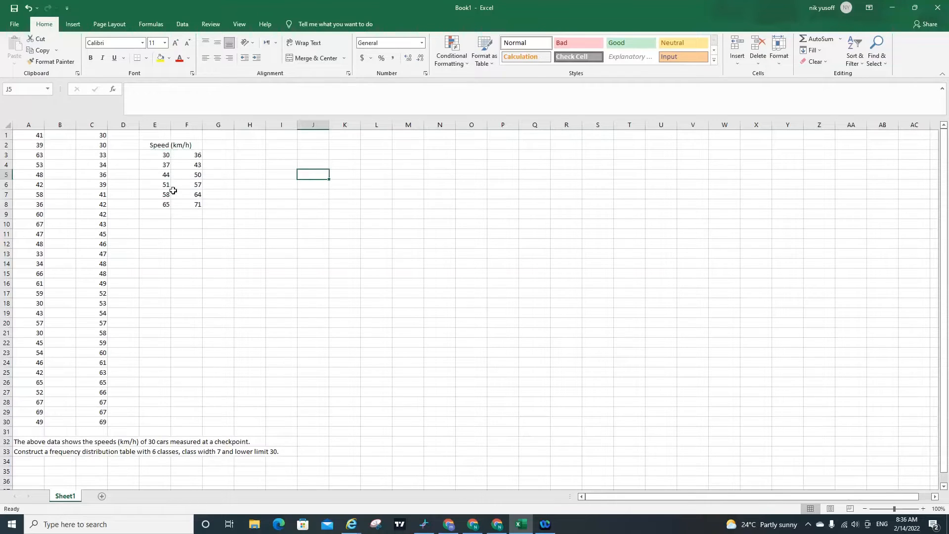
Examine the class limits in E3:F8 and check that the last class covers the largest speed in column C
left_click(217, 155)
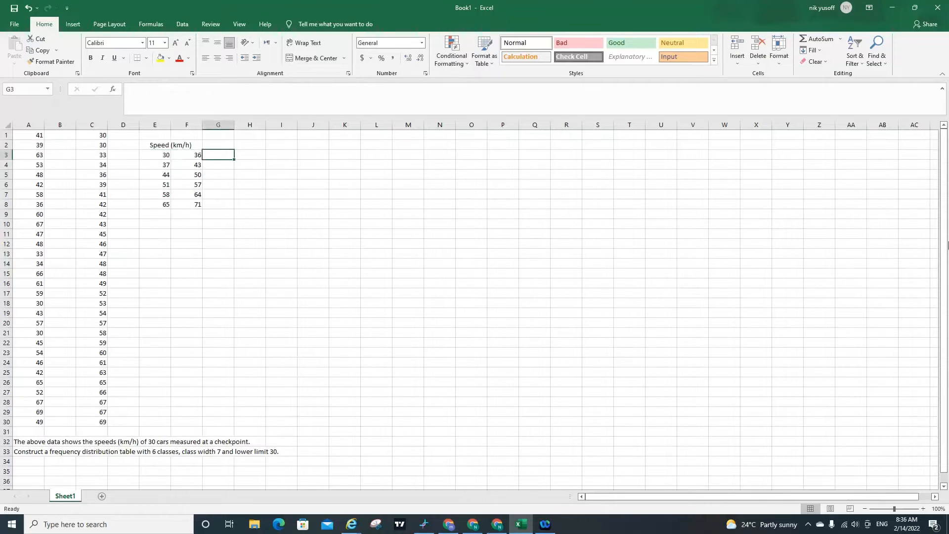
key("Left")
key("Left")
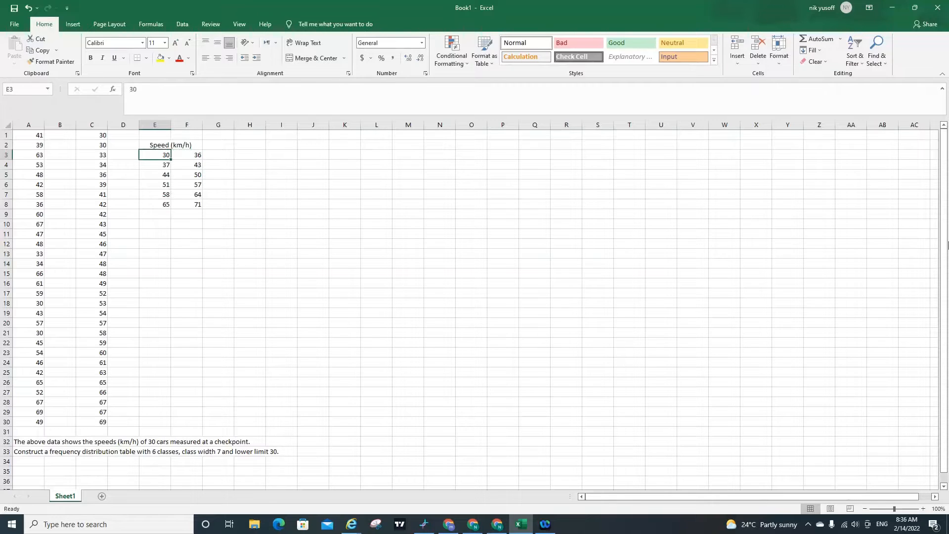
key("Down")
key("Down")
key("Down")
key("Down")
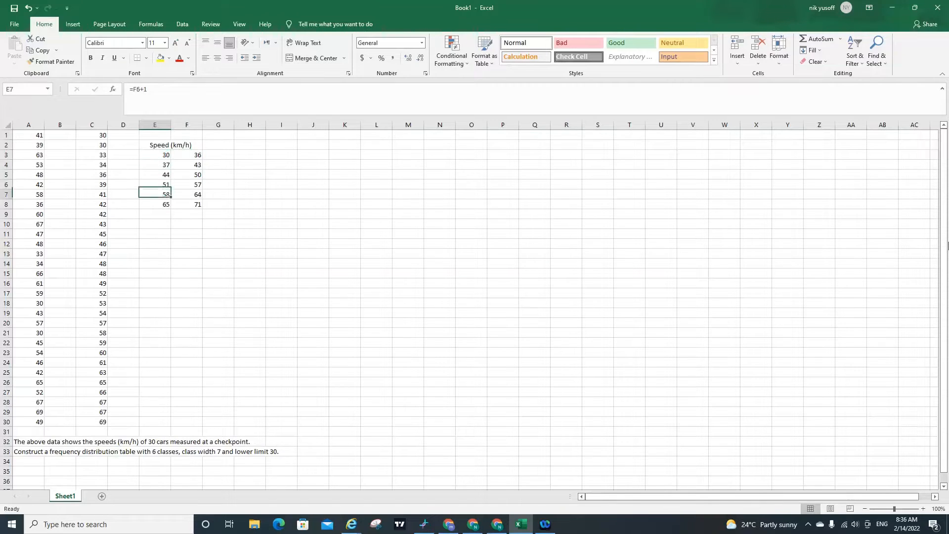
key("Down")
key("Right")
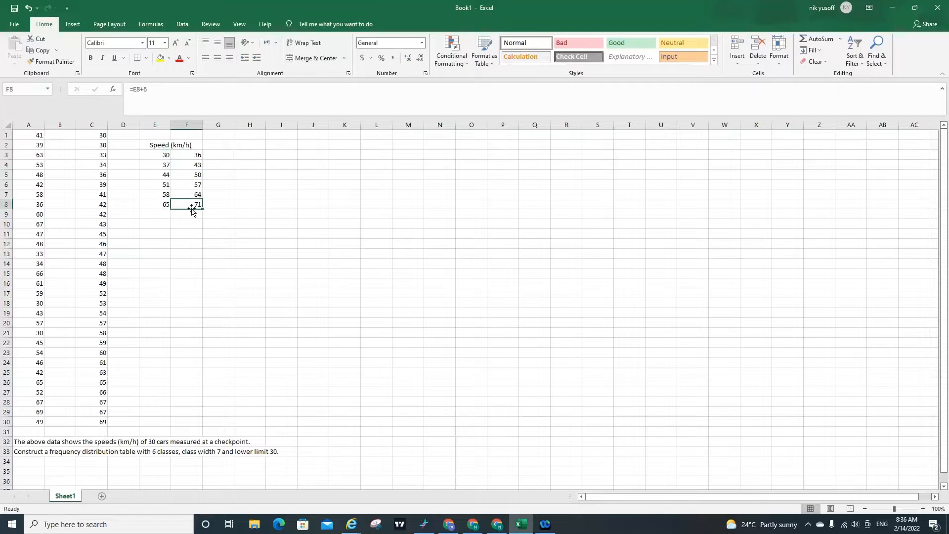
left_click(97, 425)
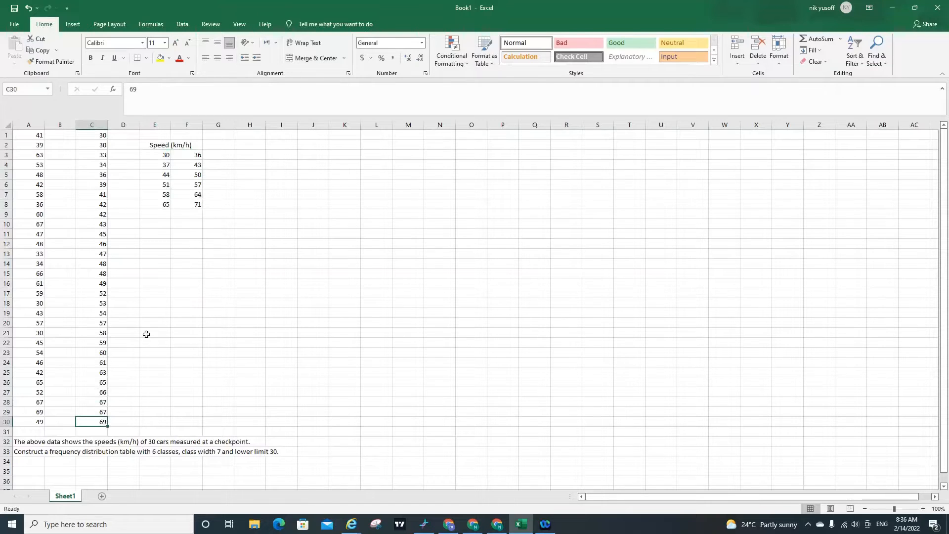
Enter the column header "frequency, f" in cell G2
left_click(218, 155)
left_click(222, 146)
type("f")
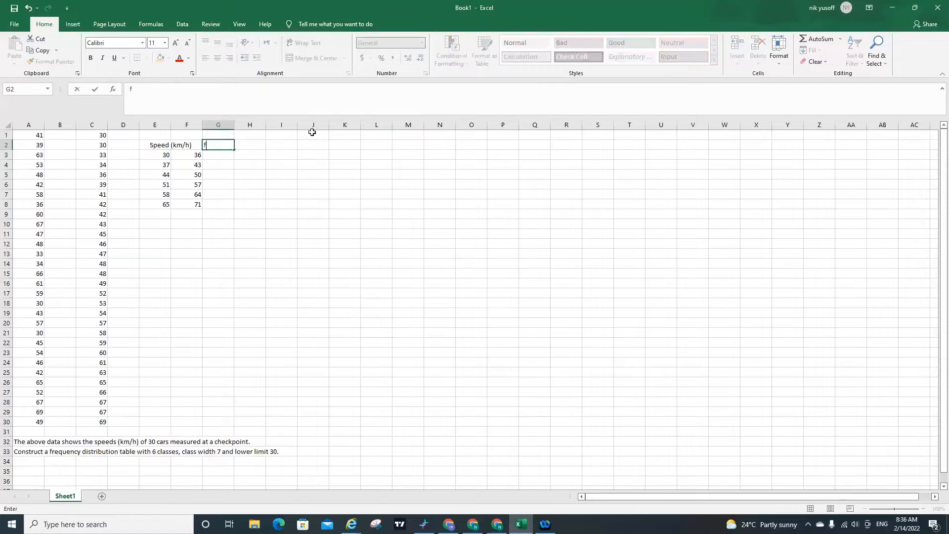
type("requency, f")
key("Return")
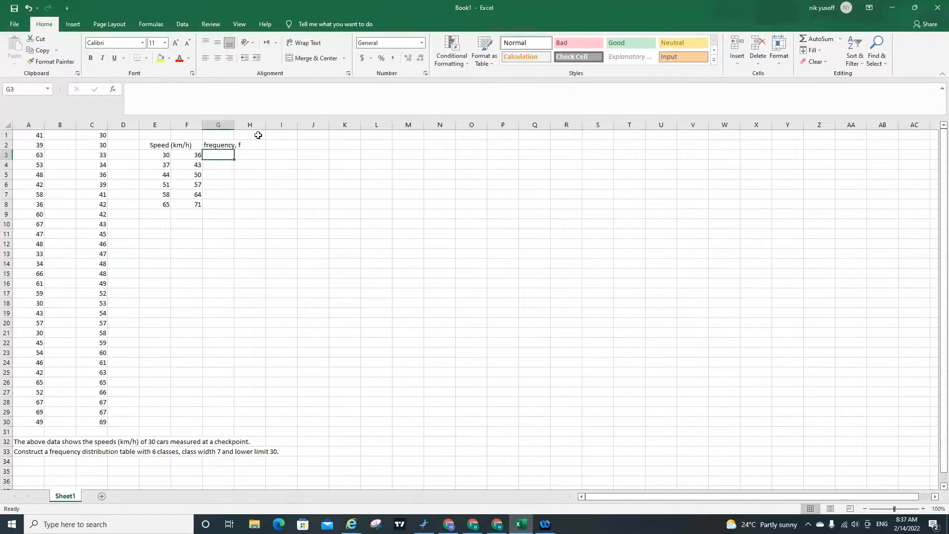
Shorten the header in G2 to "f" and center it in the cell
left_click(228, 145)
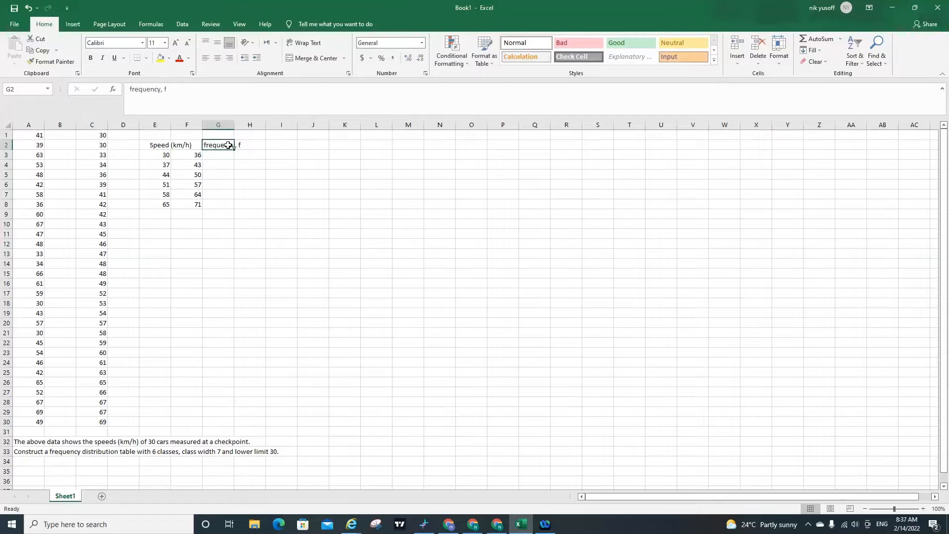
left_click(167, 91)
key("BackSpace")
key("BackSpace")
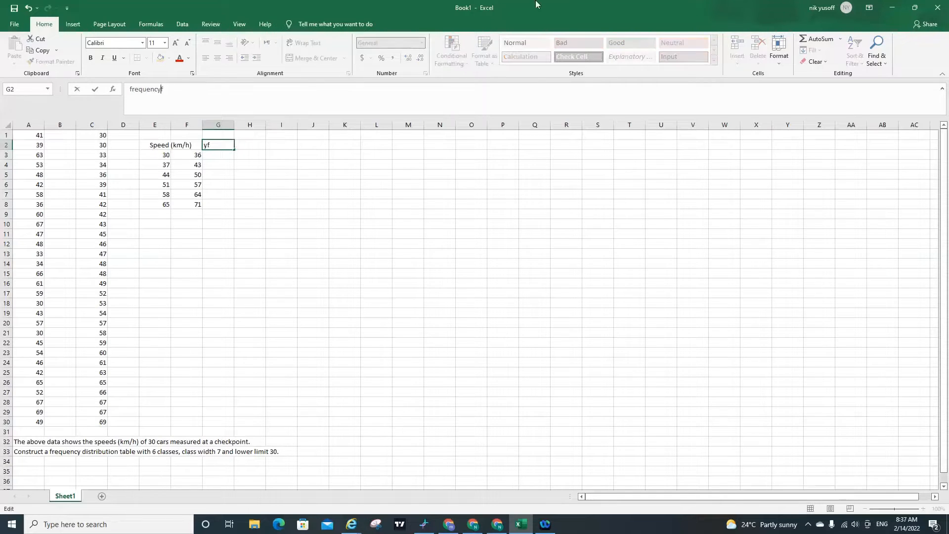
key("BackSpace")
key("BackSpace")
key("BackSpace")
key("BackSpace")
key("BackSpace")
key("BackSpace")
key("BackSpace")
key("BackSpace")
key("BackSpace")
key("Return")
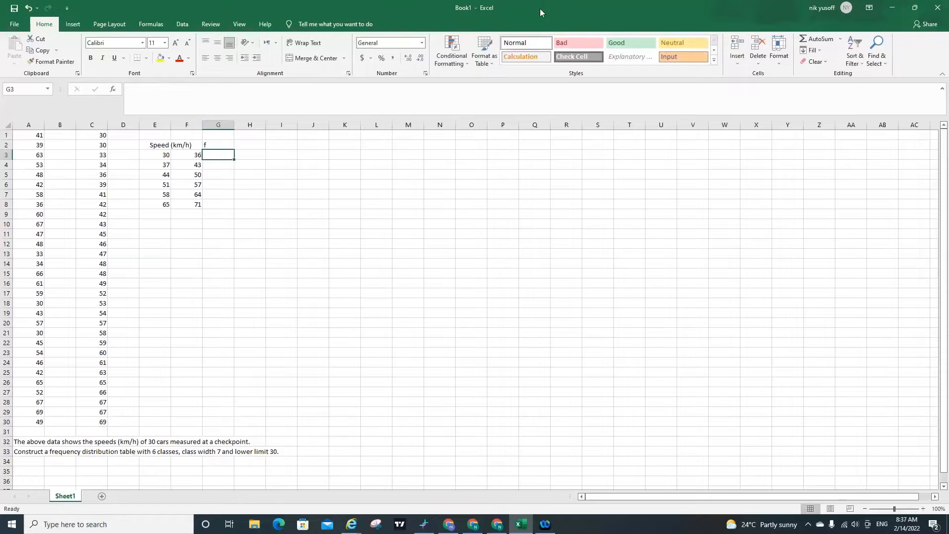
left_click(218, 143)
left_click(217, 58)
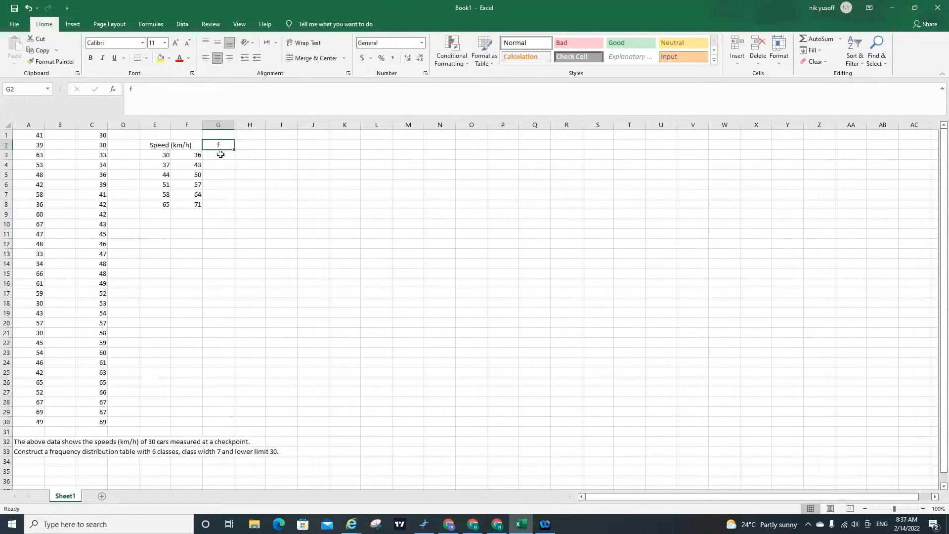
Highlight the speeds belonging to the first class, C1:C5, with a yellow fill
left_click(221, 155)
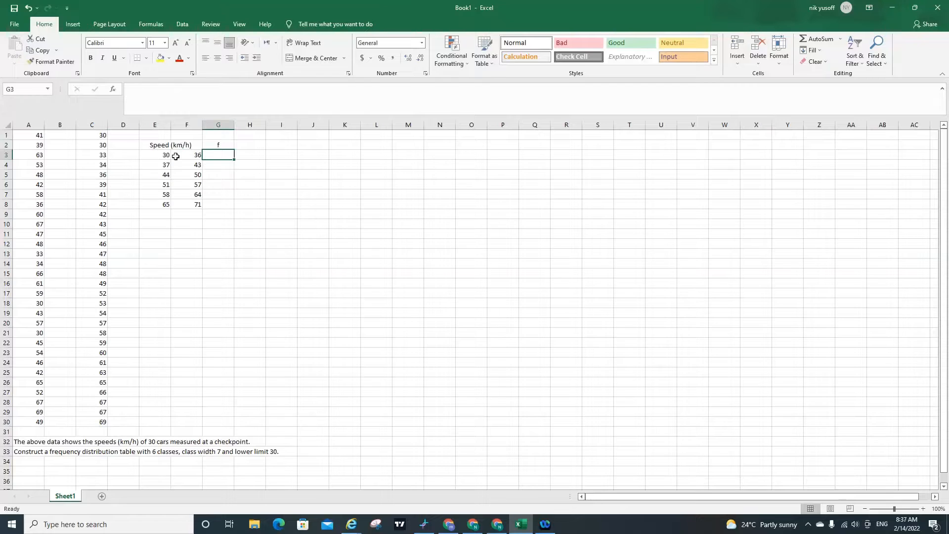
left_click(95, 137)
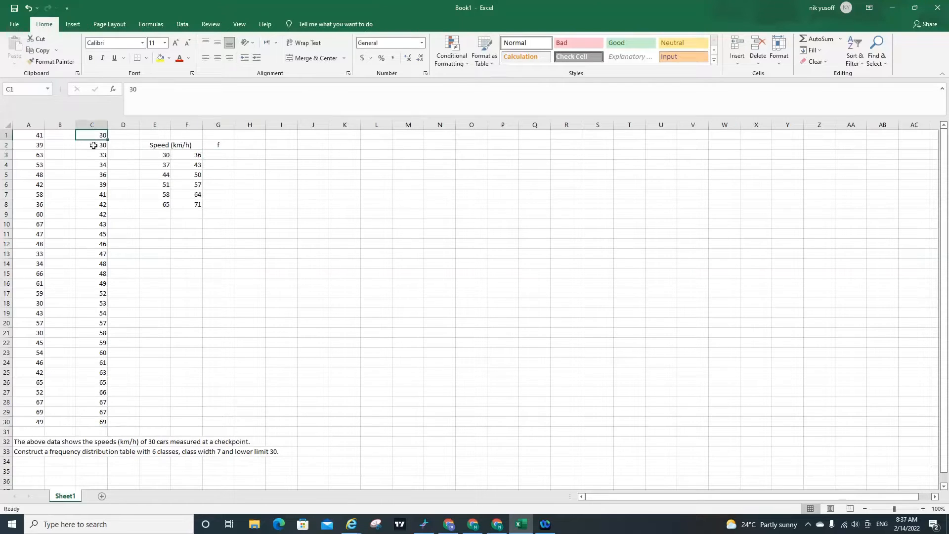
left_click_drag(93, 145, 93, 176)
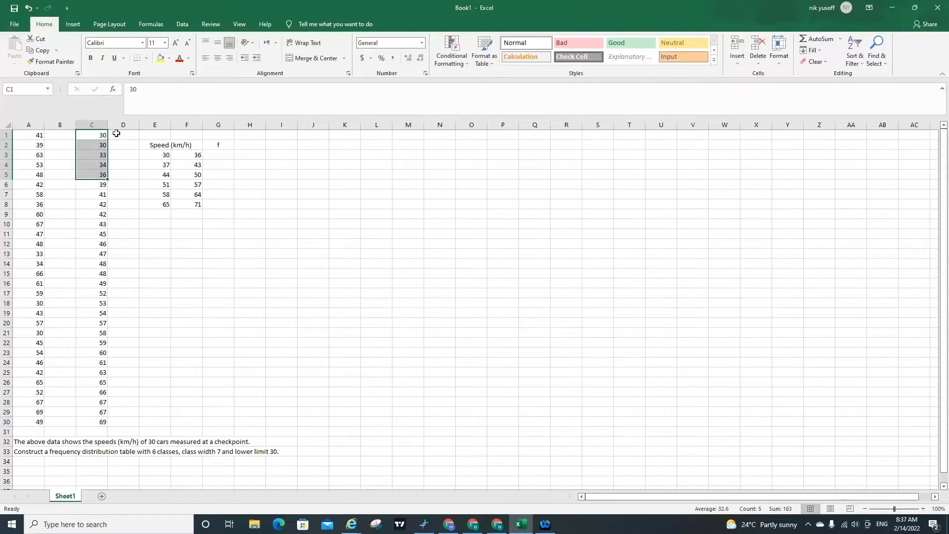
left_click(161, 59)
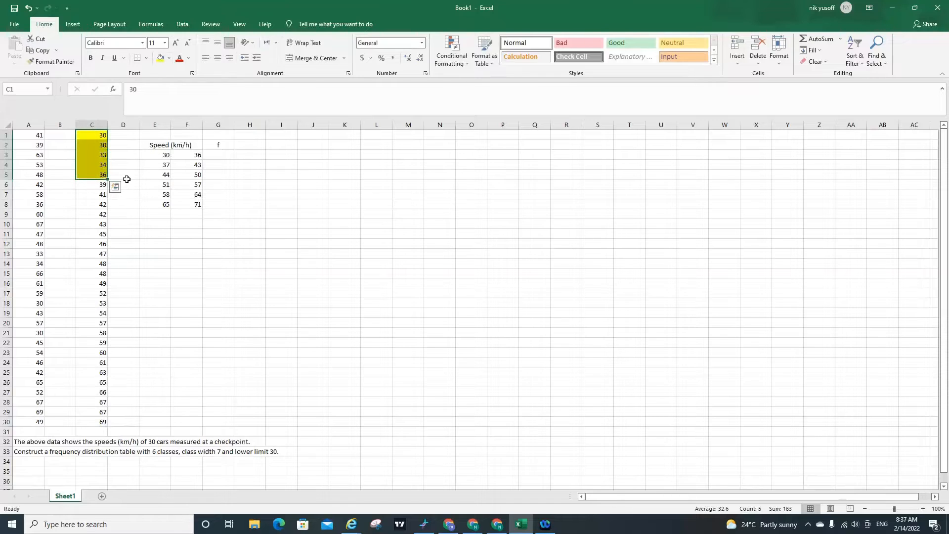
left_click(126, 178)
Count the yellow-highlighted speeds and enter 5 as the first class's frequency in G3
key("Up")
key("Up")
key("Up")
key("Up")
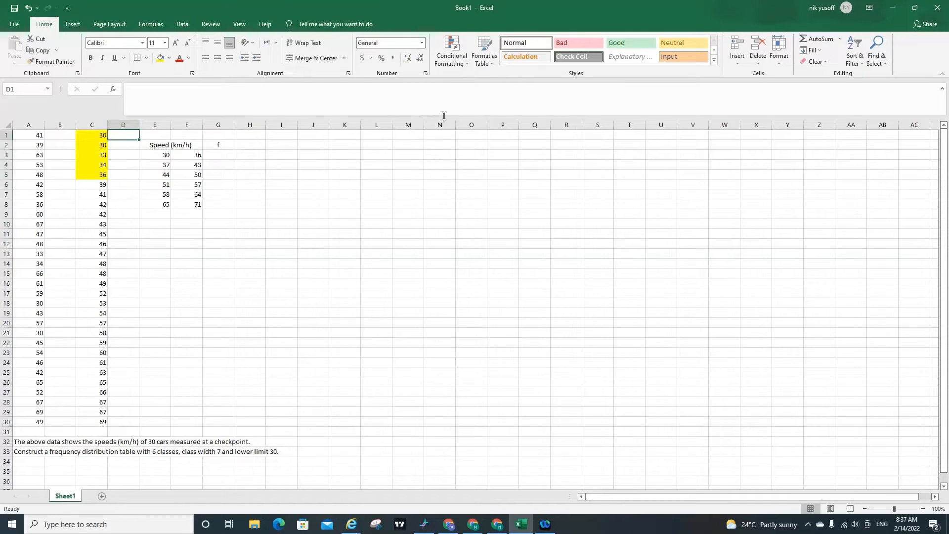
key("Left")
key("Down")
key("Down")
key("Down")
key("Down")
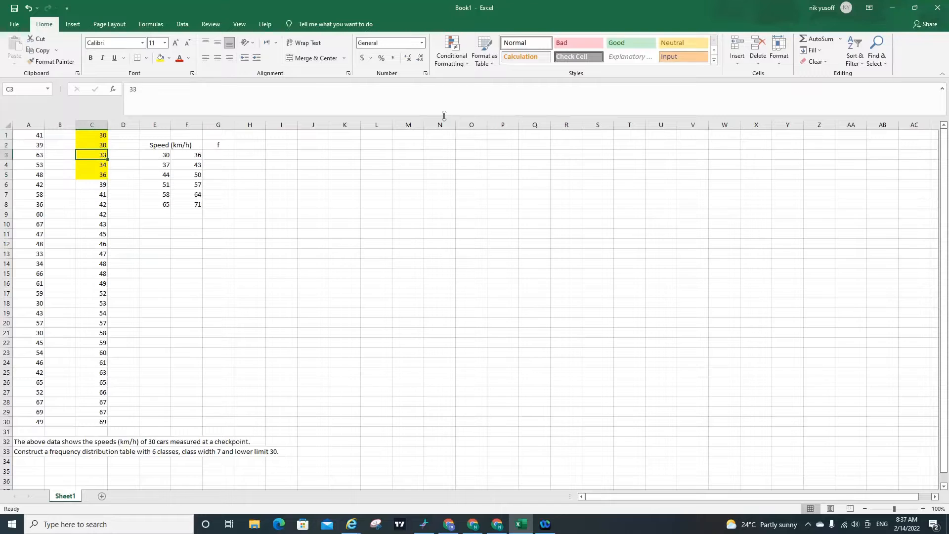
left_click(215, 156)
type("5")
key("Return")
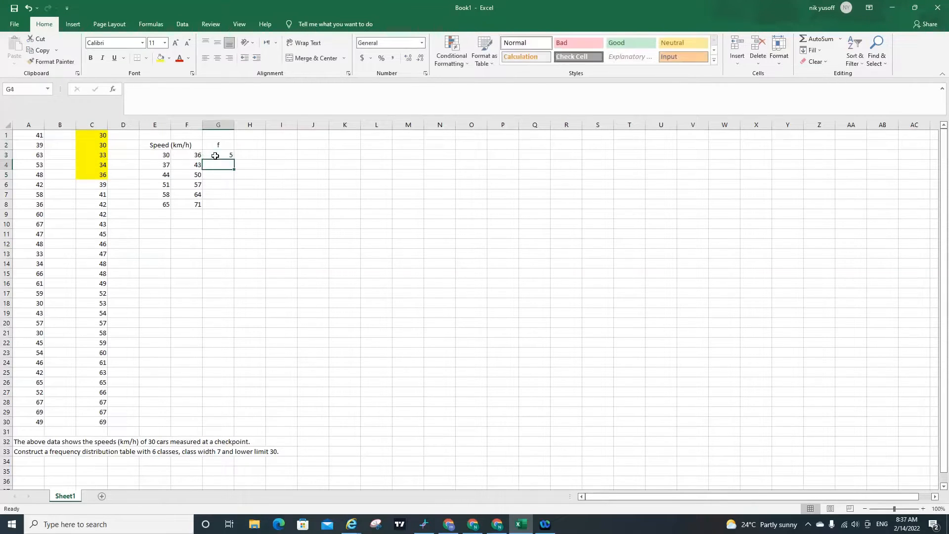
Center the contents of the entire frequency column G
left_click(212, 123)
left_click(217, 58)
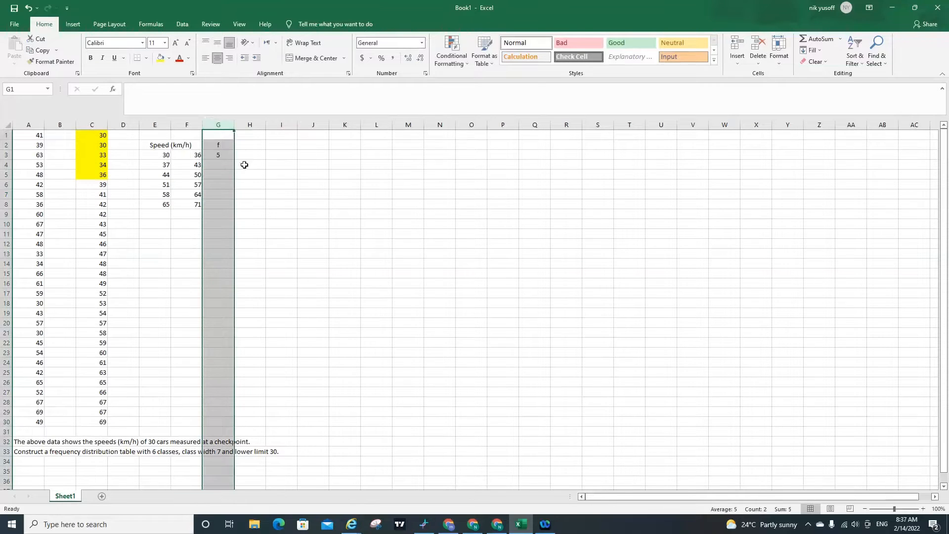
left_click_drag(242, 175, 241, 182)
Highlight the speeds belonging to the second class, C6:C10, with a light green fill
left_click(225, 164)
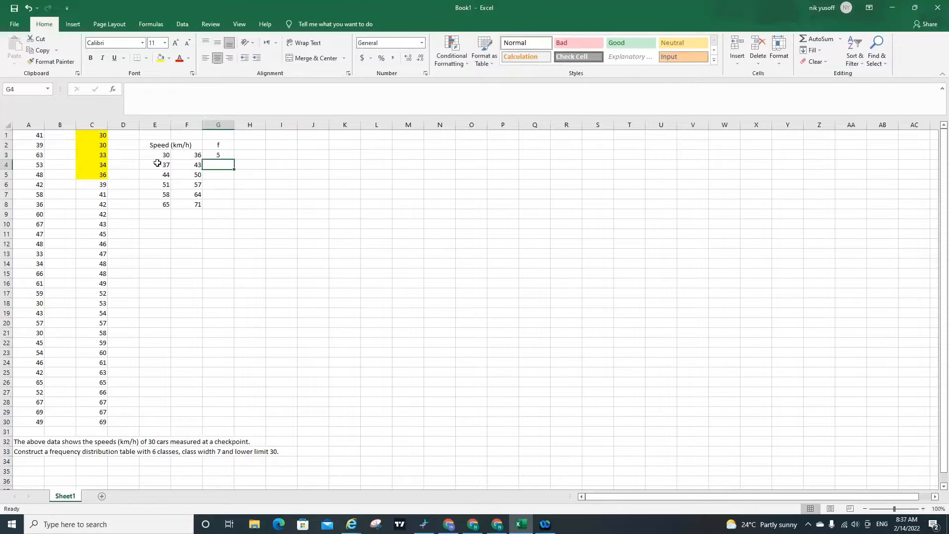
left_click_drag(92, 185, 92, 223)
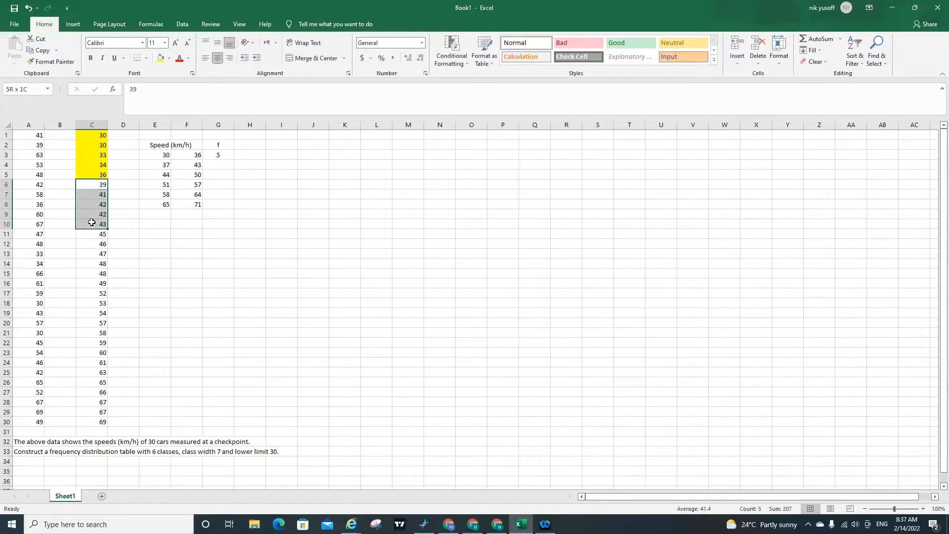
left_click(168, 60)
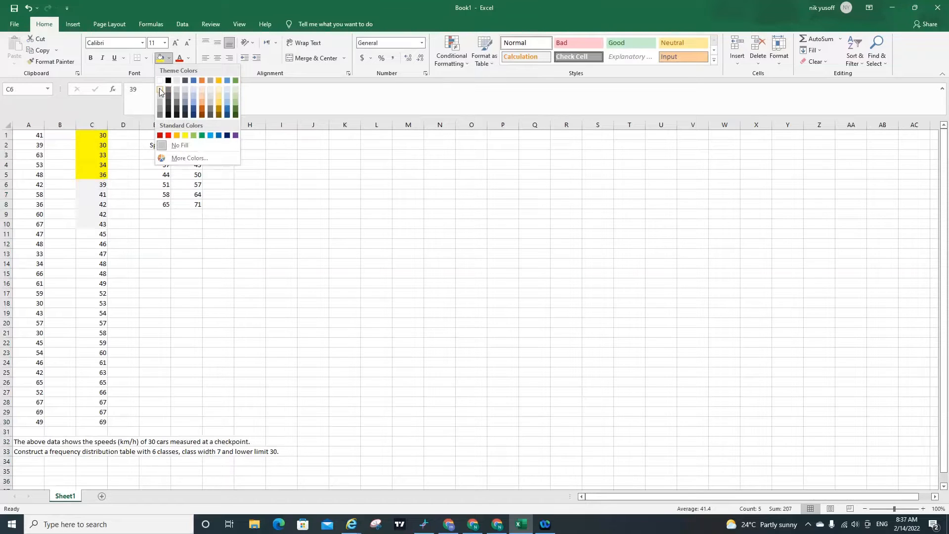
left_click(234, 94)
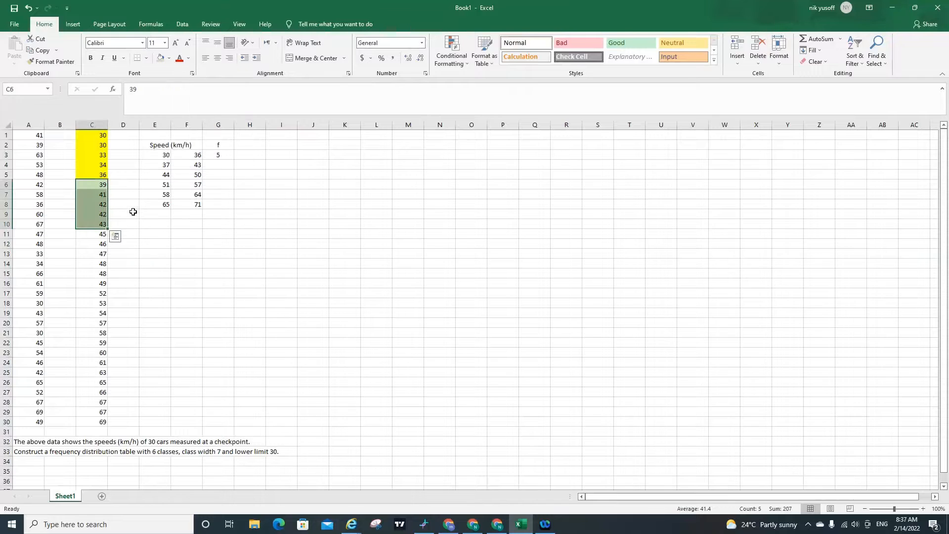
Count the light green speeds in C6:C10 and enter 5 as the second class's frequency in G4
left_click(125, 184)
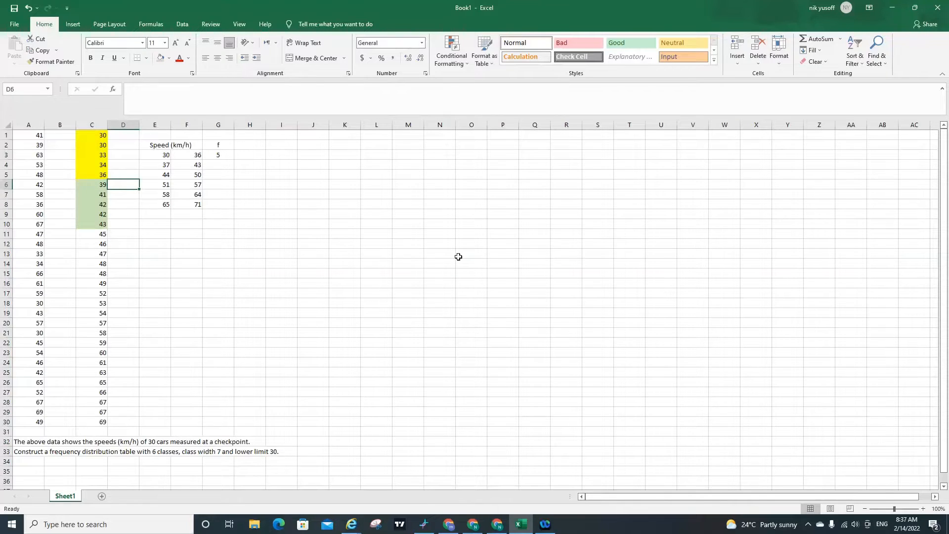
key("Left")
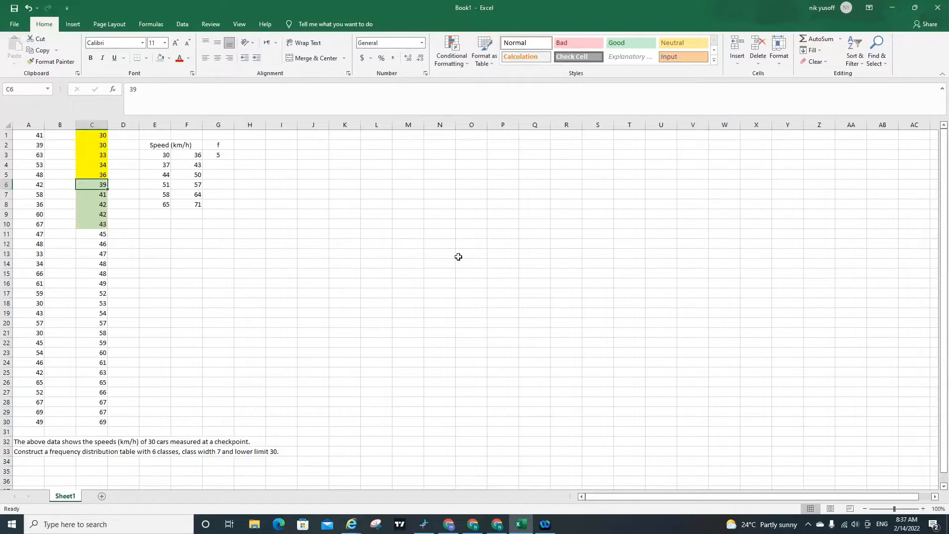
key("Down")
key("Down")
key("Down")
key("Down")
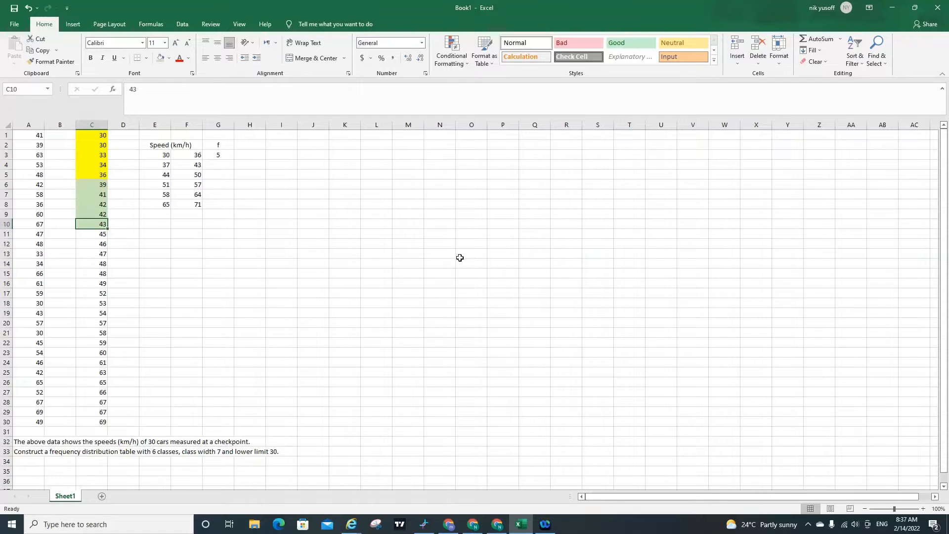
left_click(222, 168)
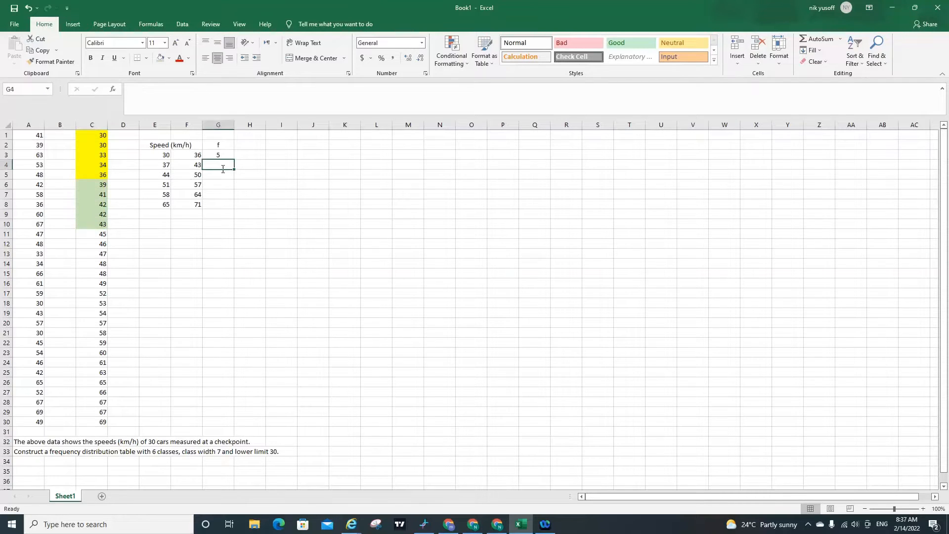
type("5")
key("Return")
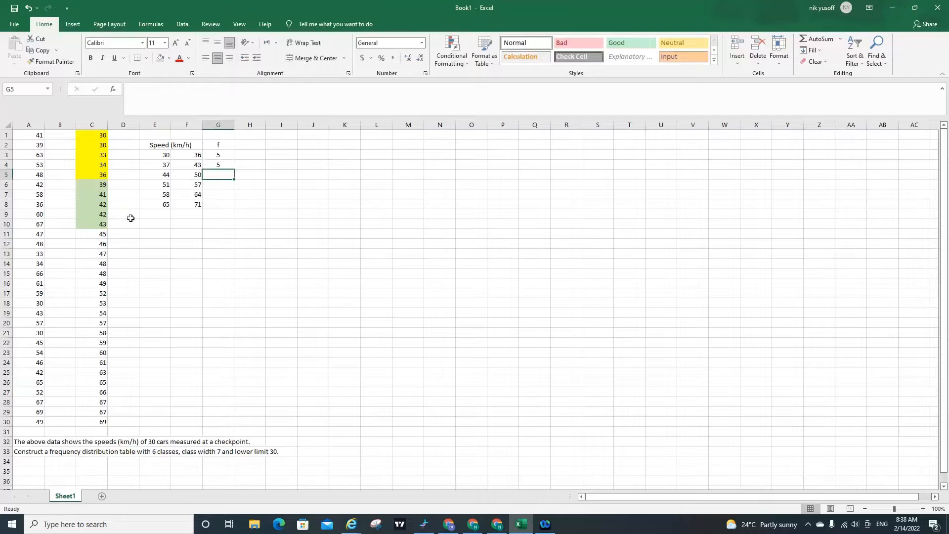
Highlight the speeds belonging to the third class, C11:C16, with a yellow fill
left_click_drag(86, 235, 91, 283)
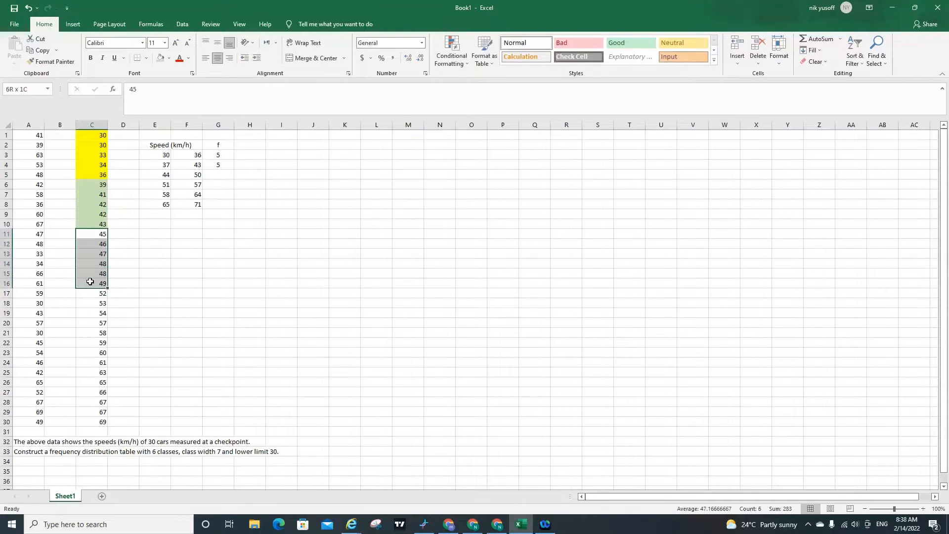
left_click(169, 57)
left_click(185, 136)
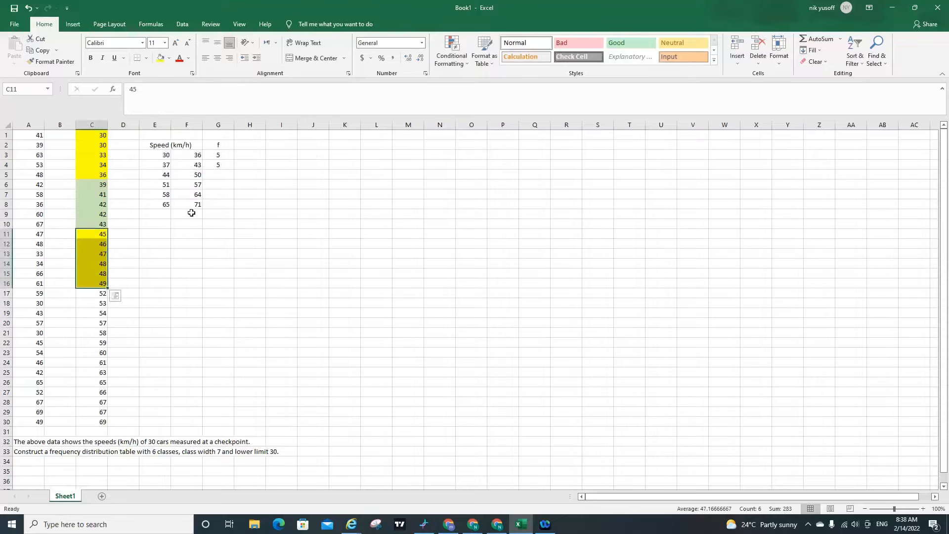
Count the yellow speeds in C11:C16 and enter 6 as the third class's frequency in G5
left_click(85, 232)
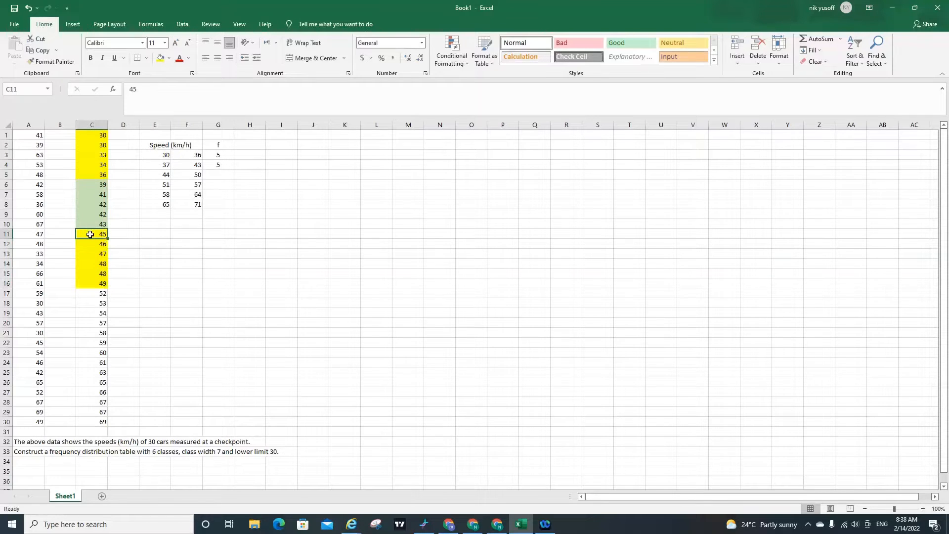
key("Down")
key("Down")
key("Down")
key("Down")
key("Down")
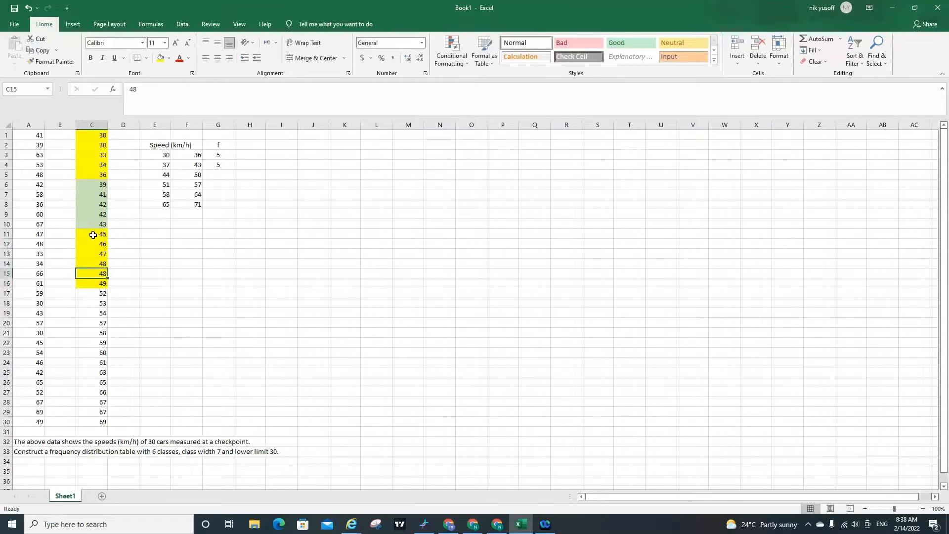
left_click(214, 174)
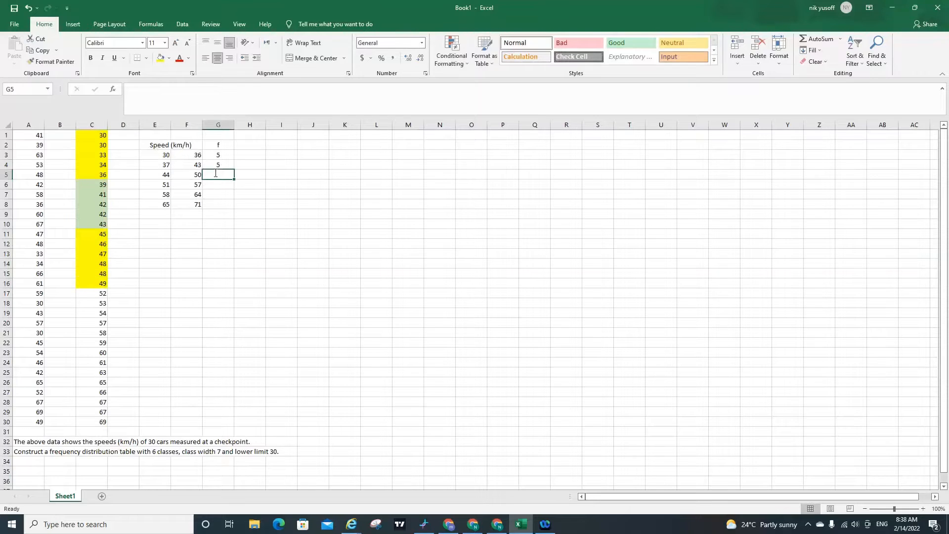
type("6")
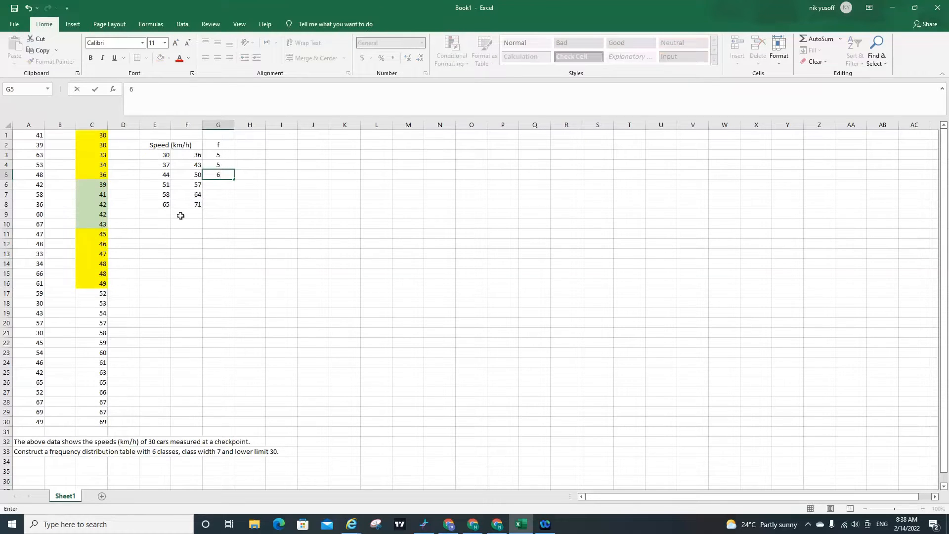
Highlight the fourth class's speeds, C17:C20, with a light green fill and enter 4 as its frequency in G6
left_click_drag(92, 295, 94, 324)
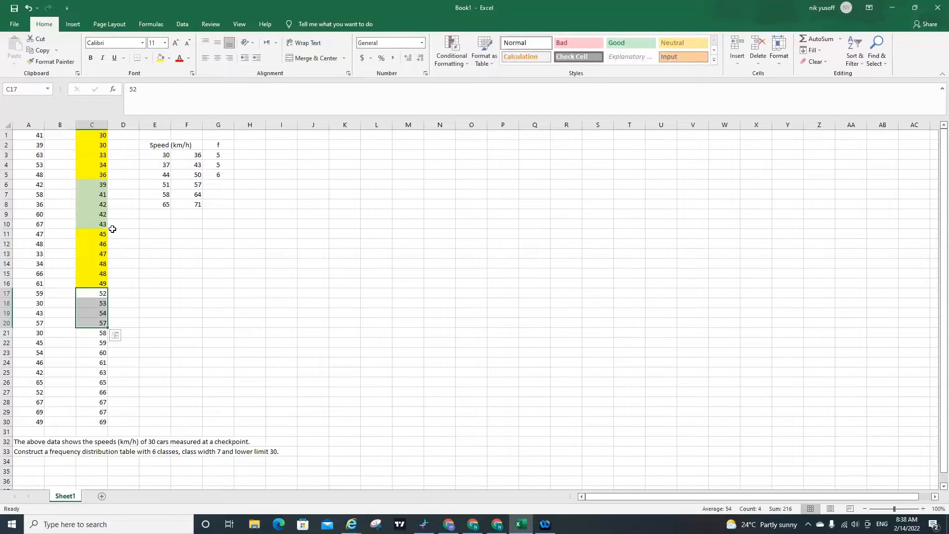
left_click(169, 58)
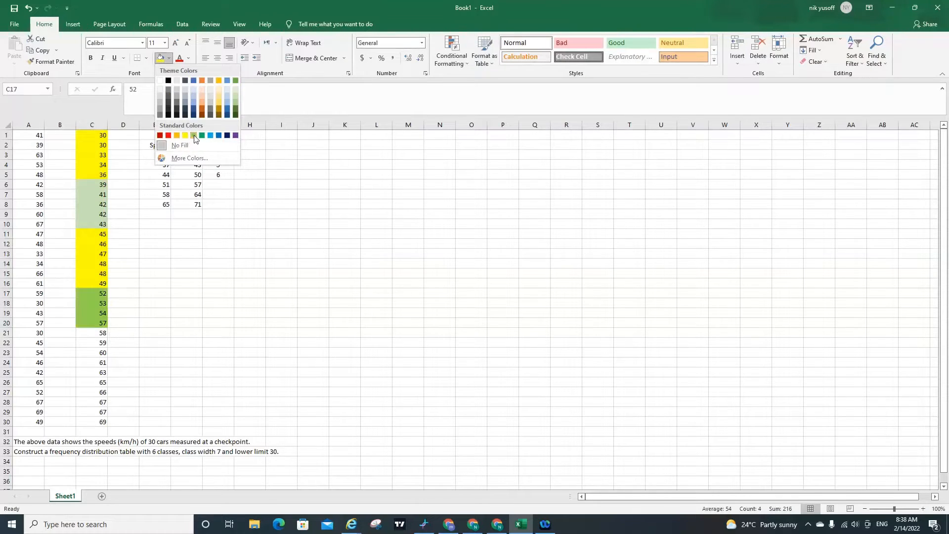
left_click(235, 95)
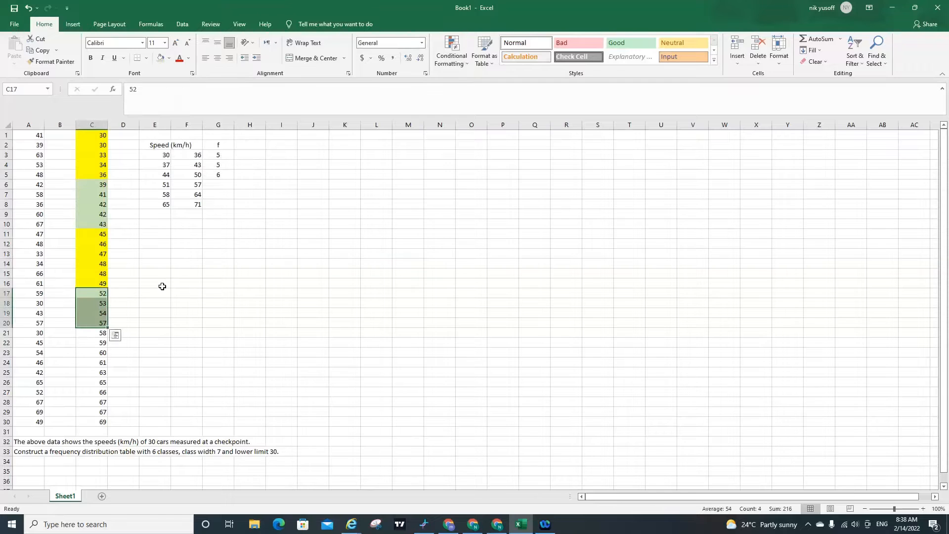
left_click(226, 183)
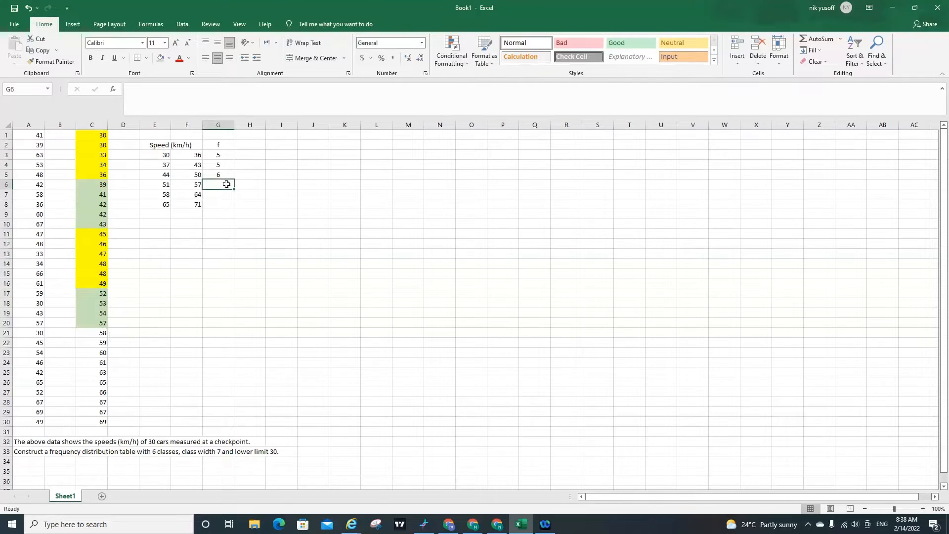
type("4")
key("Return")
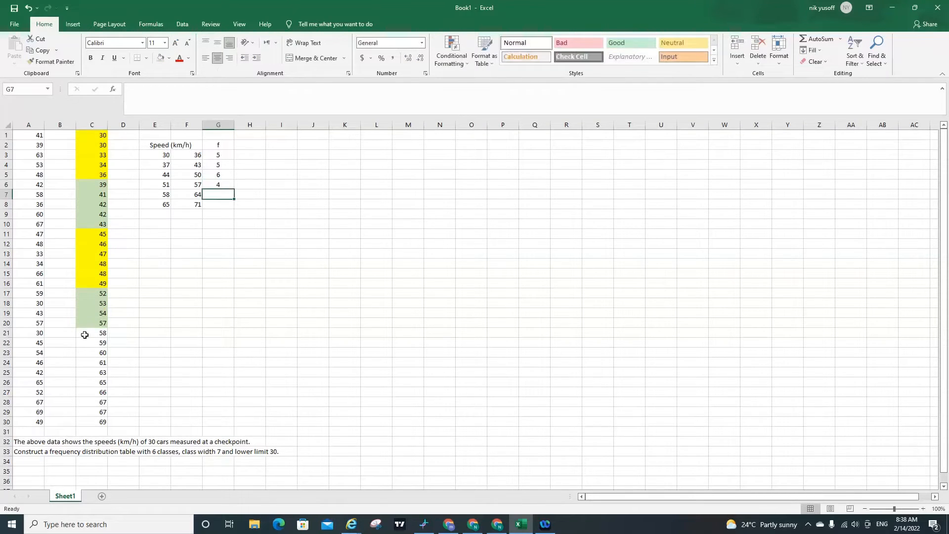
Highlight the speeds belonging to the fifth class, C21:C25, with a yellow fill
left_click_drag(86, 335, 89, 372)
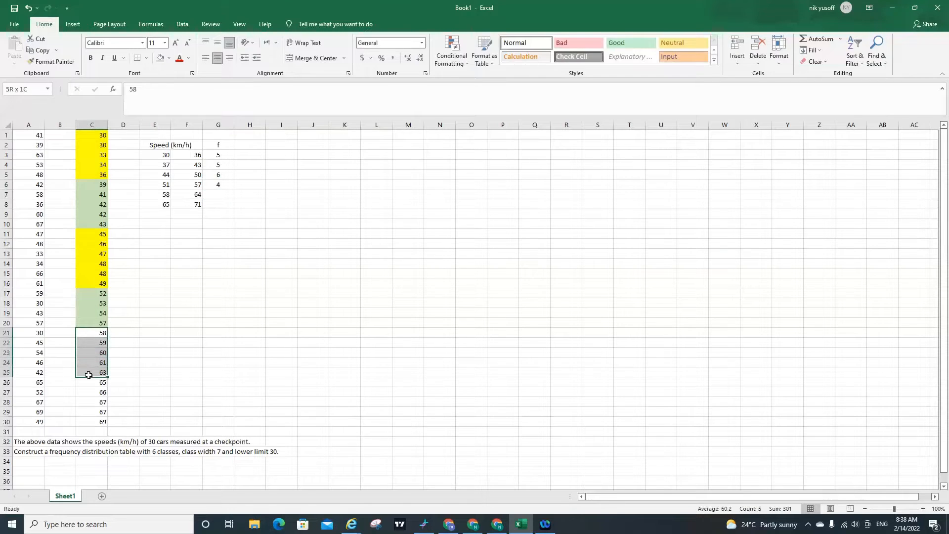
left_click(169, 58)
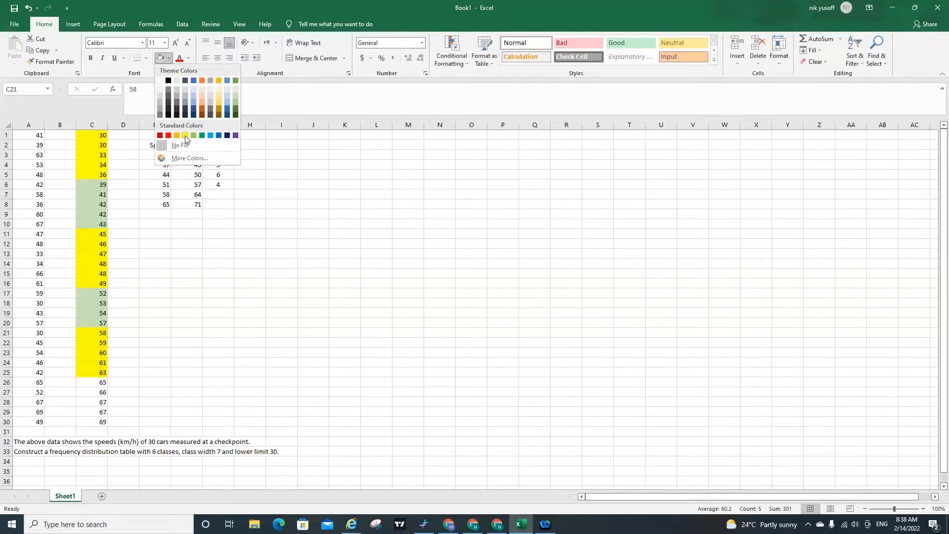
left_click(184, 135)
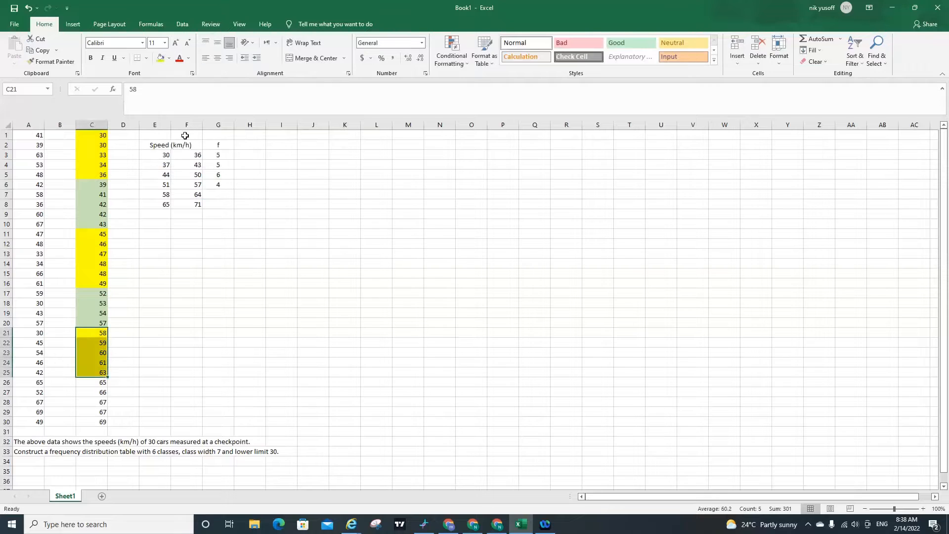
Count the yellow speeds in C21:C25 and enter 5 as the fifth class's frequency in G7
left_click(93, 360)
left_click(96, 353)
left_click(98, 335)
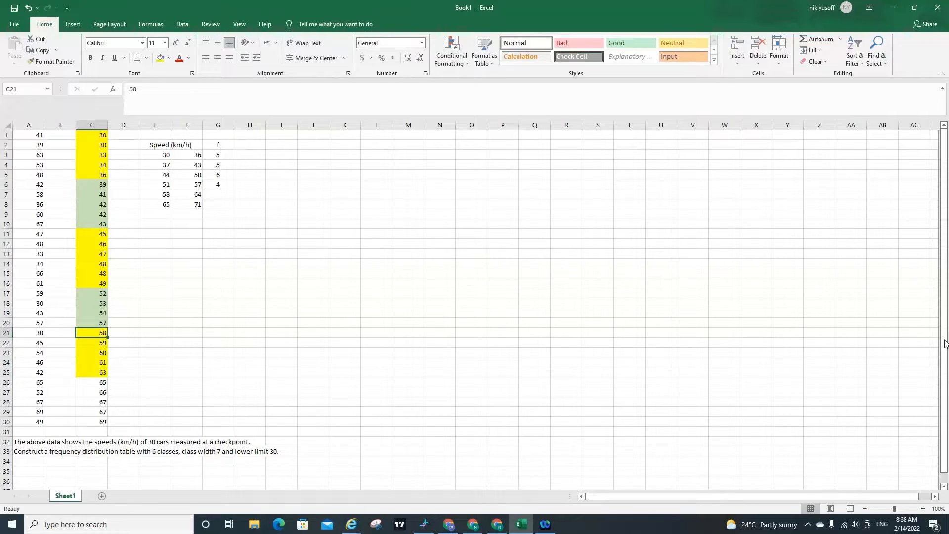
key("Down")
key("Down")
key("Down")
key("Down")
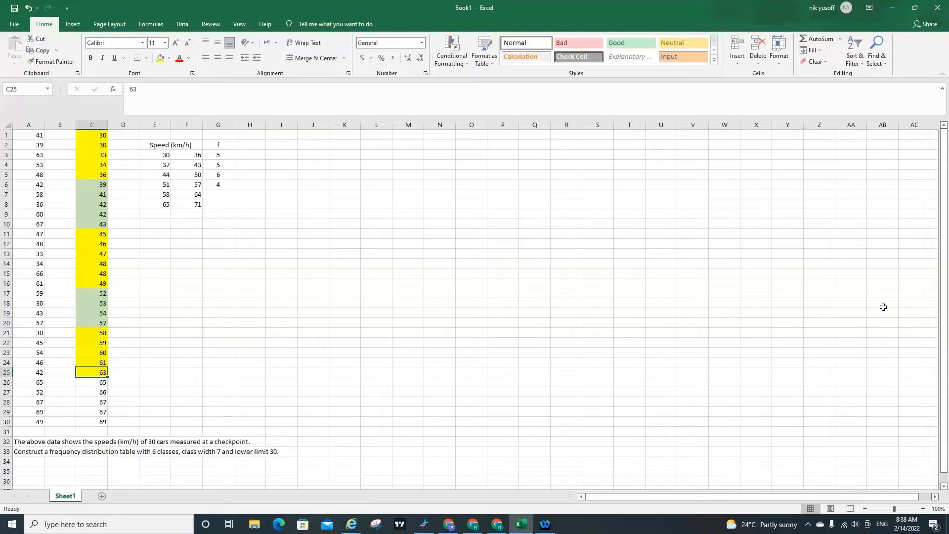
left_click(223, 194)
type("5")
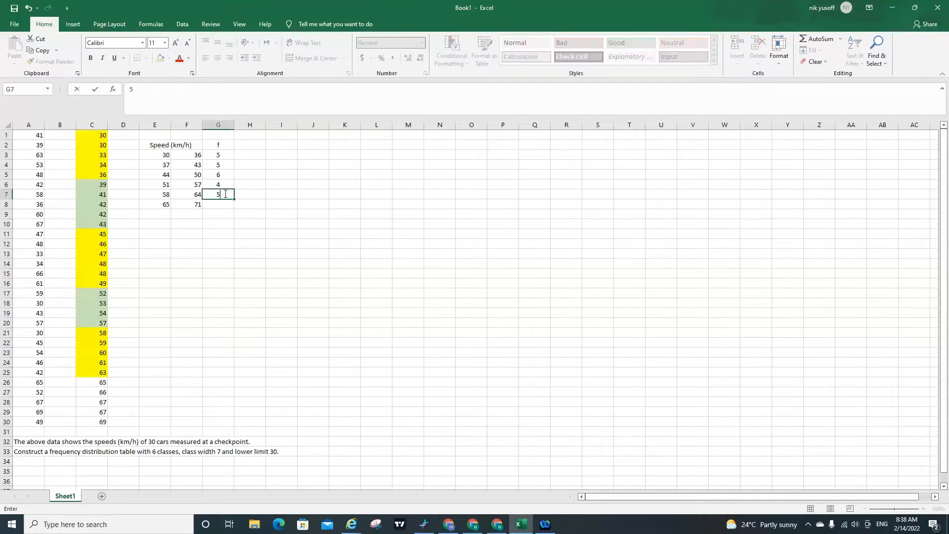
key("Return")
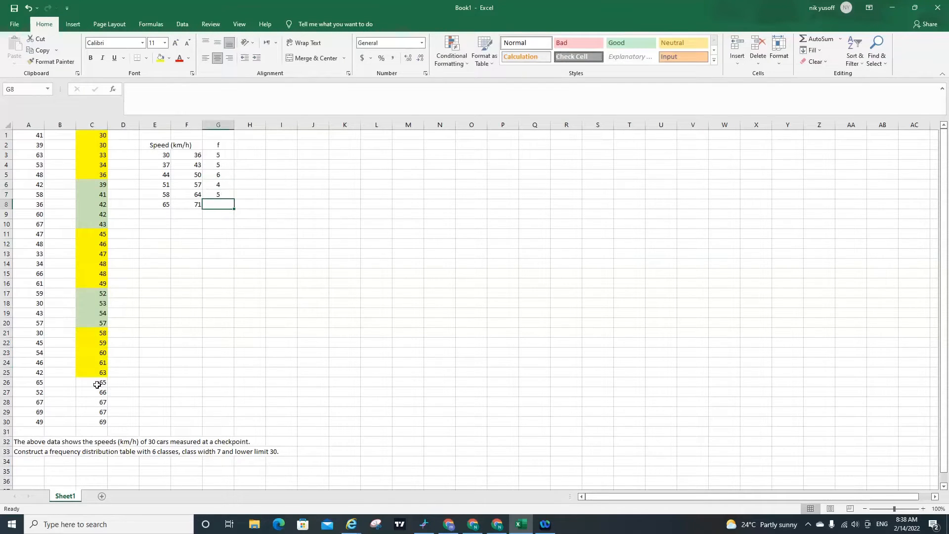
Highlight the last class's speeds, C26:C30, with a light green fill and enter 5 as its frequency in G8
left_click_drag(97, 384, 97, 421)
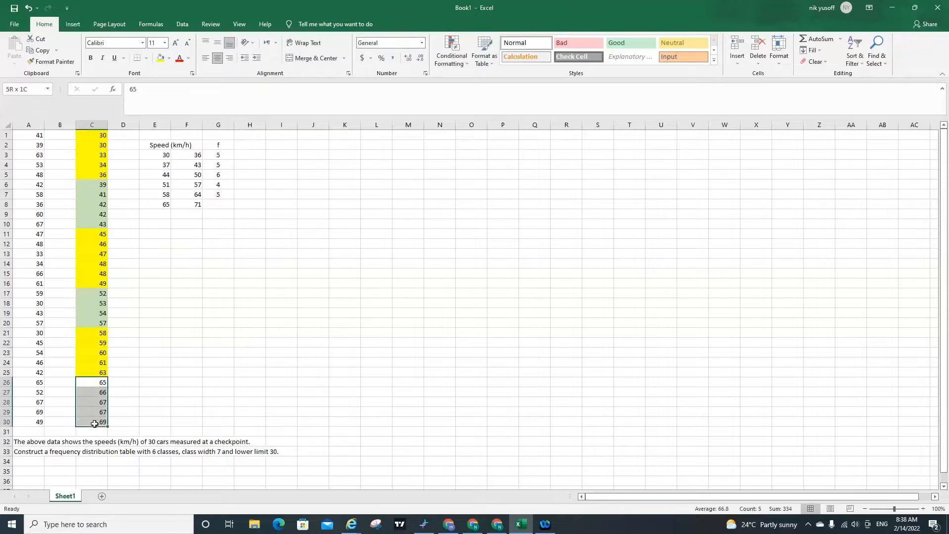
left_click(170, 58)
left_click(235, 83)
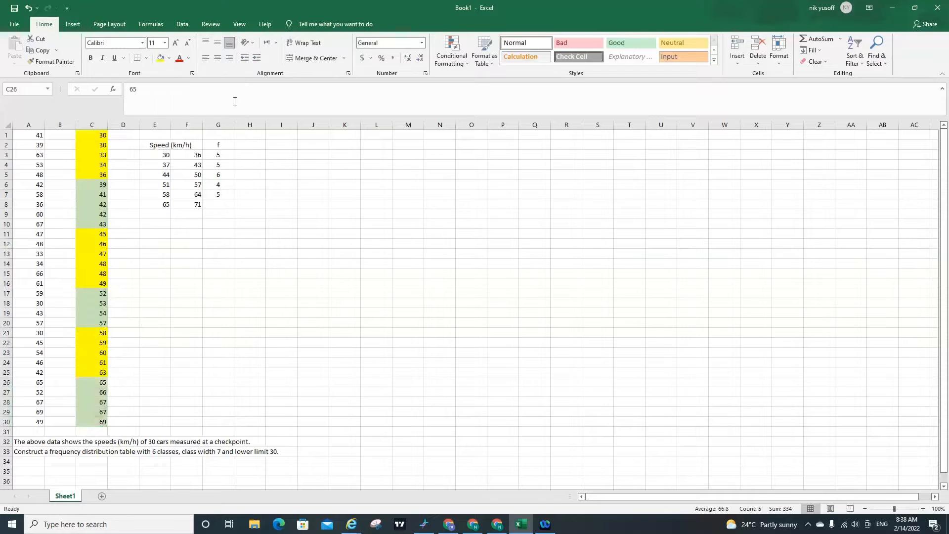
left_click(220, 203)
type("5")
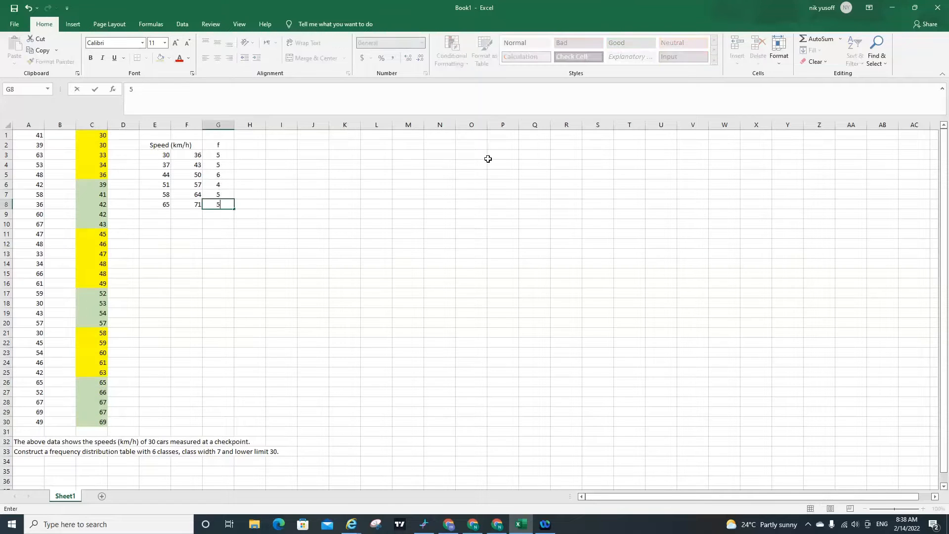
View the question's table in MidSem_A122.pdf in Chrome, close the WhatsApp and Telegram tabs, and return to the Excel workbook
left_click(491, 530)
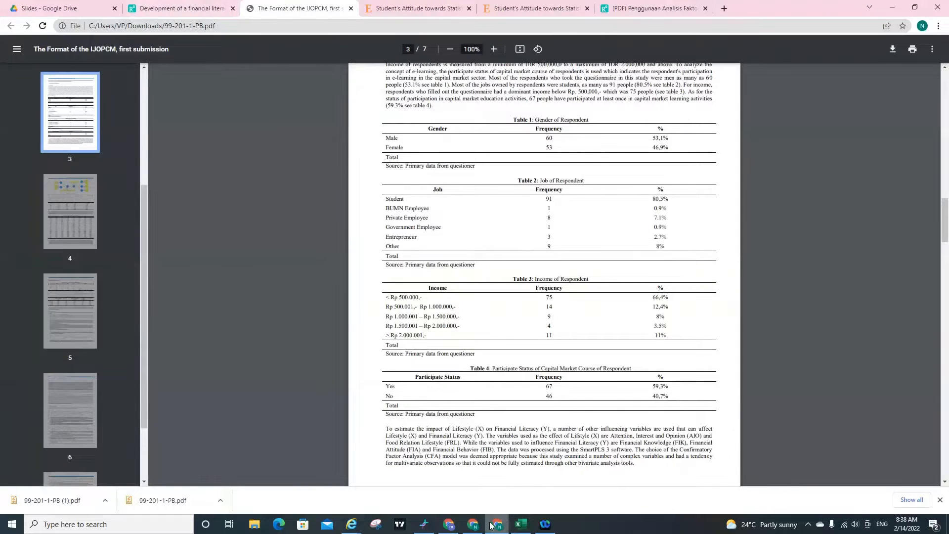
left_click(473, 524)
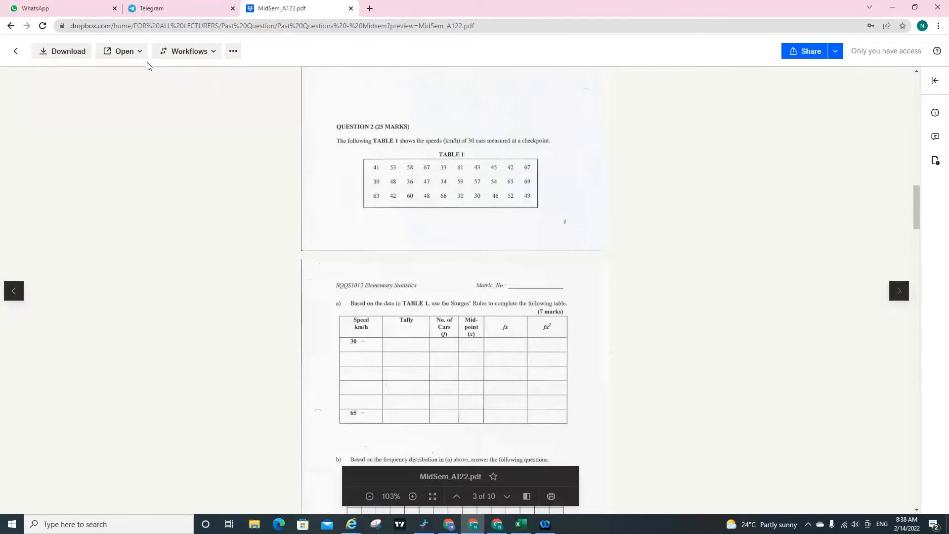
left_click(114, 9)
left_click(114, 9)
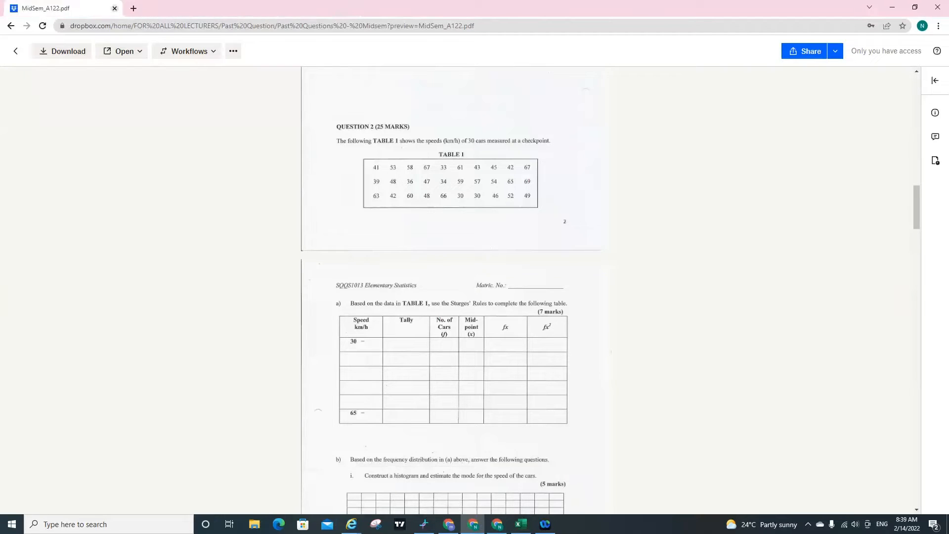
left_click(892, 10)
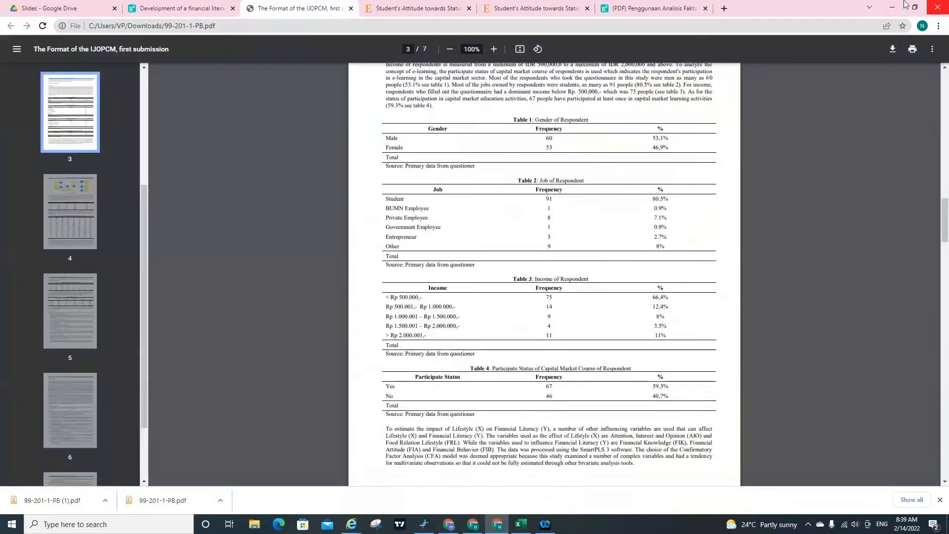
left_click(893, 10)
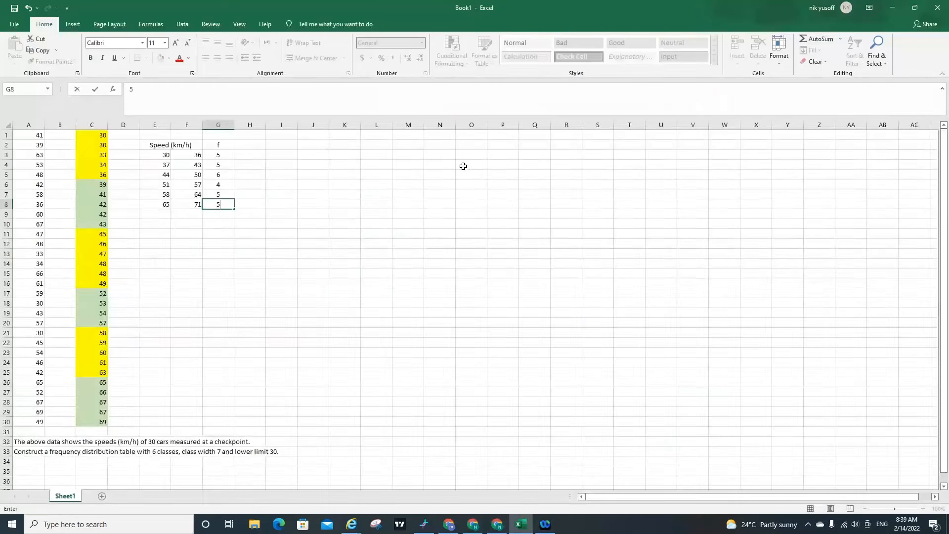
Enter 5 as the last class's frequency in G8 and total the frequencies in G9 with =SUM(G3:G8)
type("5")
left_click(214, 214)
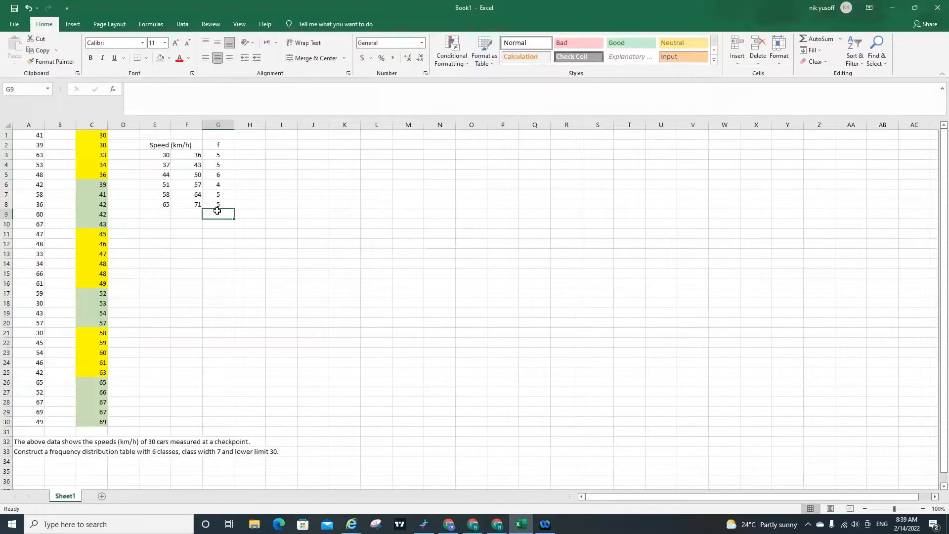
left_click_drag(225, 156, 226, 203)
left_click(224, 157)
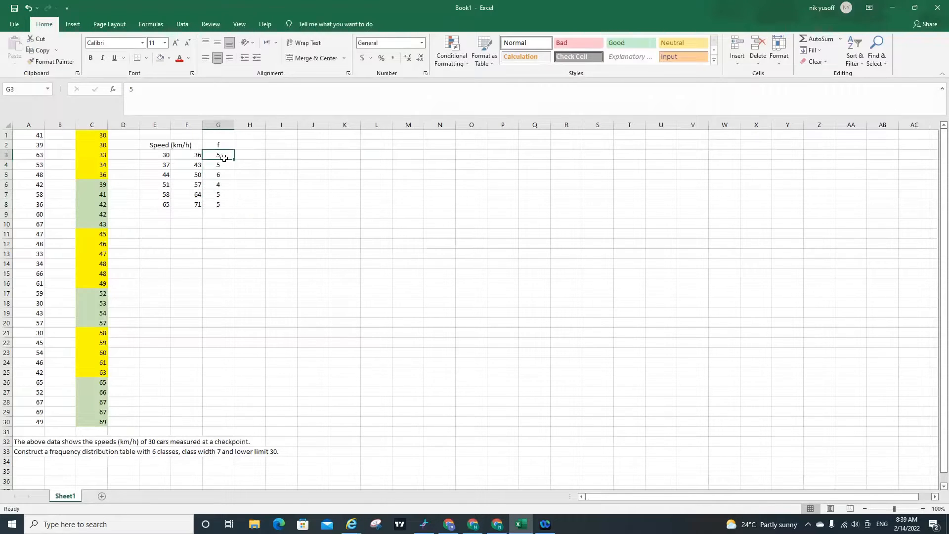
left_click_drag(223, 159, 219, 206)
left_click(218, 215)
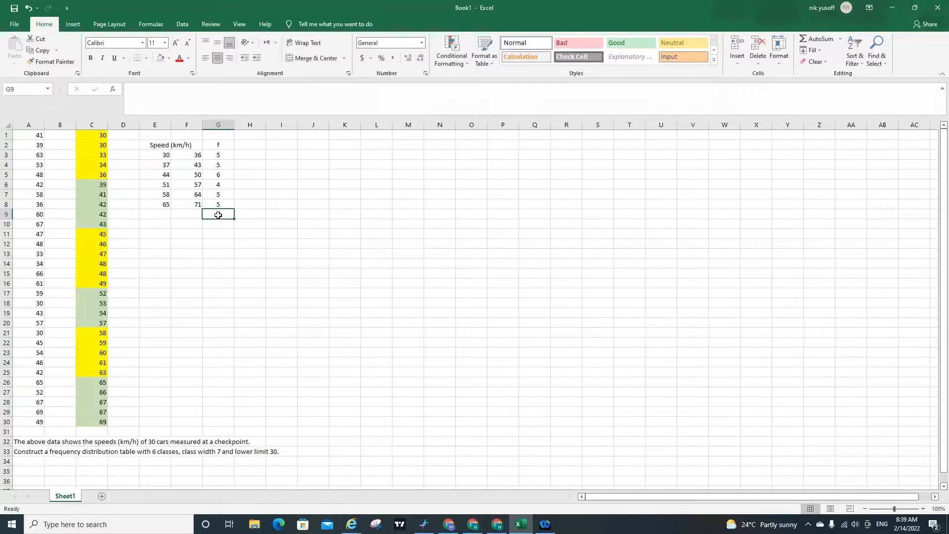
type("=sum")
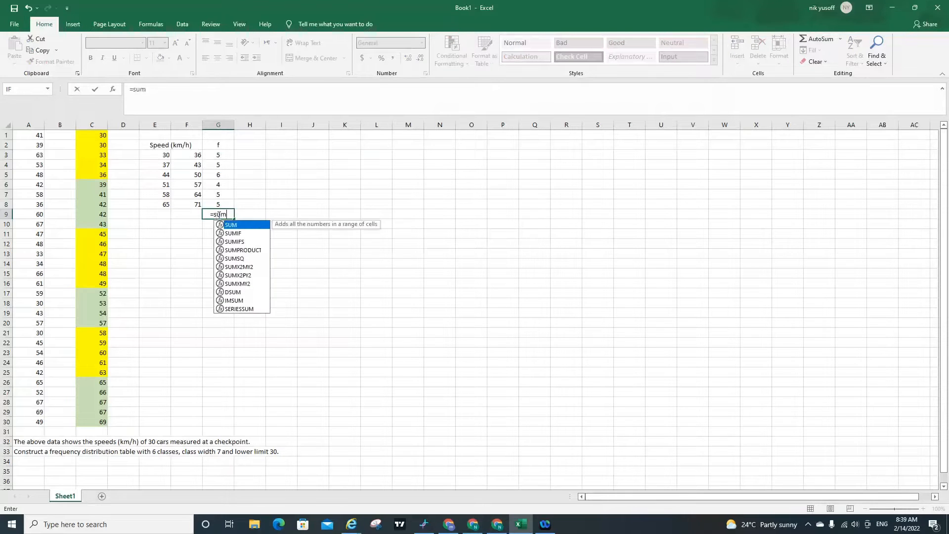
type("(")
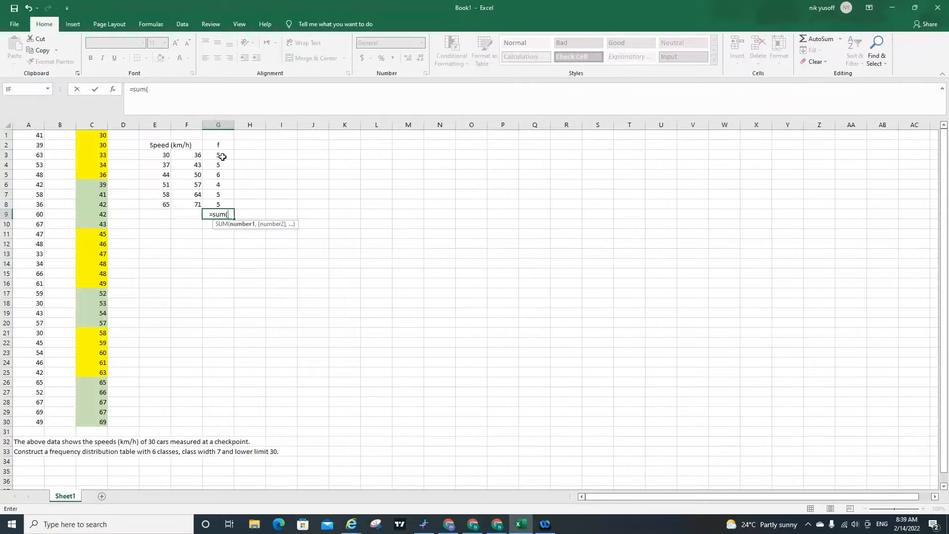
left_click_drag(223, 157, 220, 204)
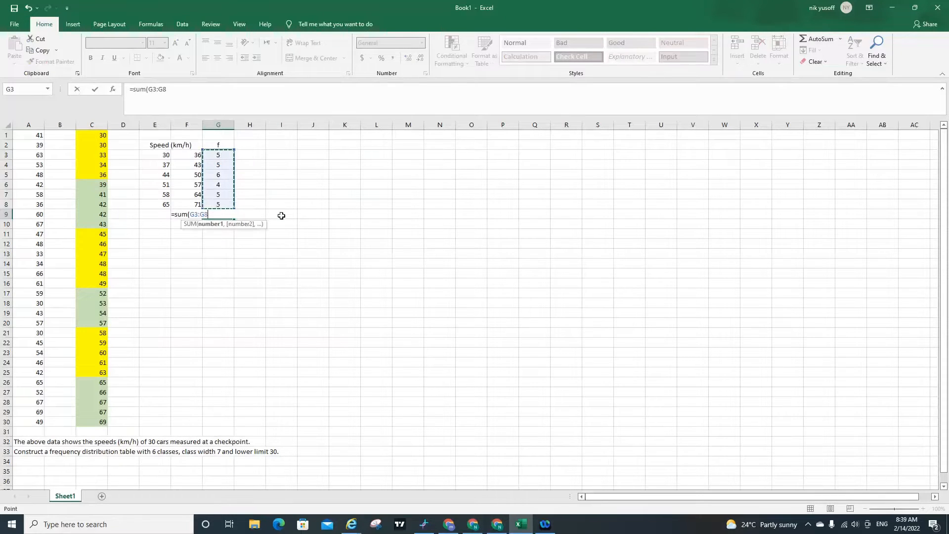
type(")")
key("Return")
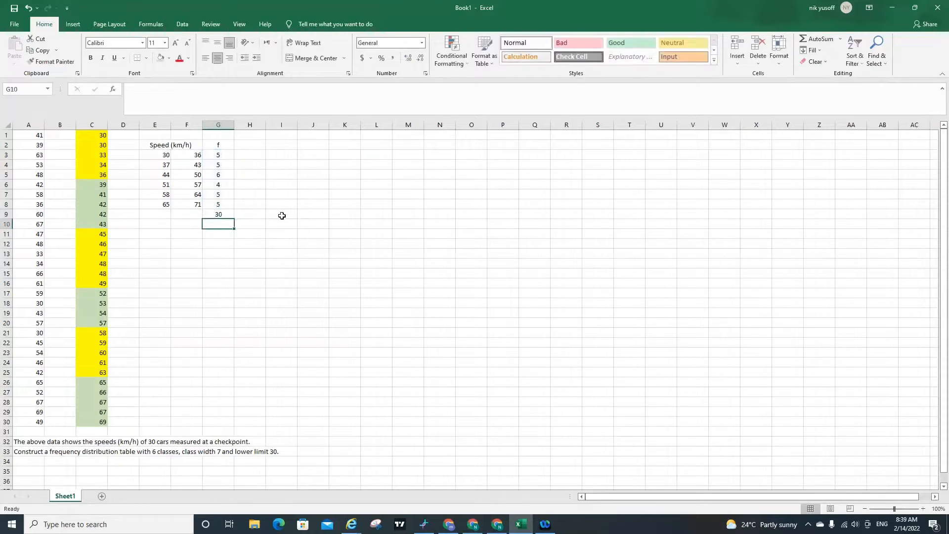
left_click(229, 216)
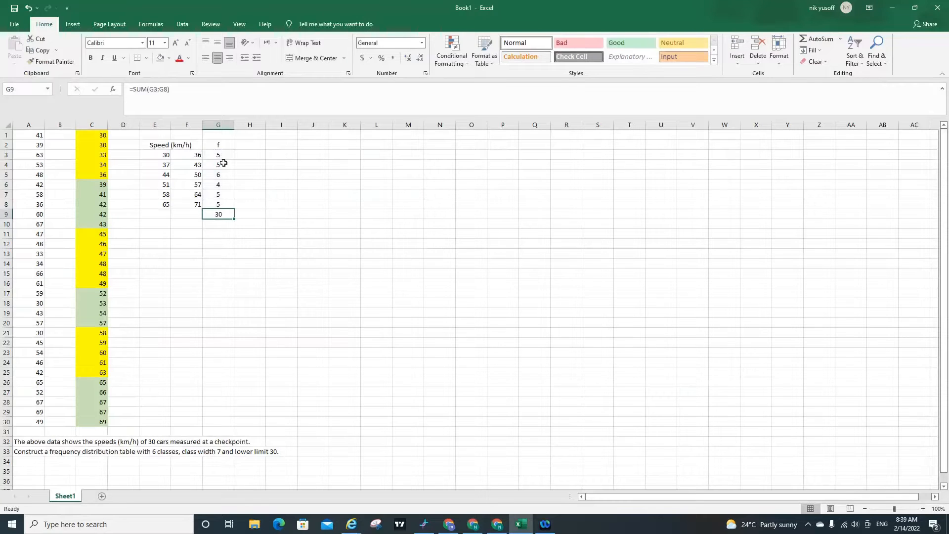
Apply all borders to the frequency table in E2:G8
left_click_drag(161, 146, 220, 206)
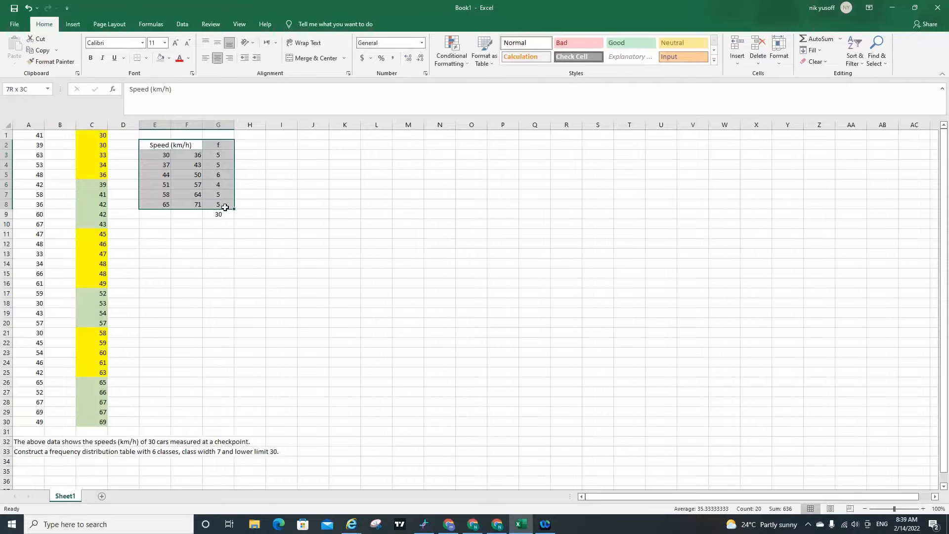
left_click(147, 57)
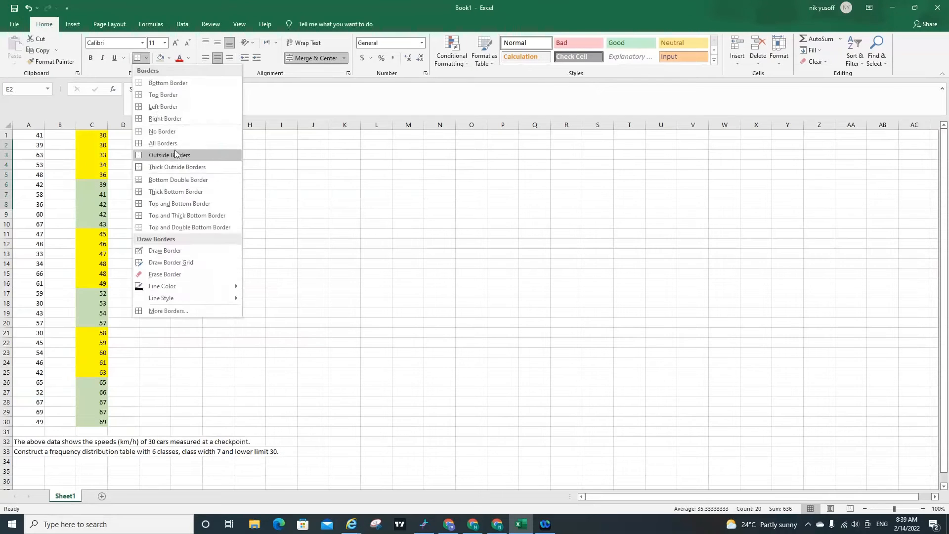
left_click(176, 143)
left_click(261, 173)
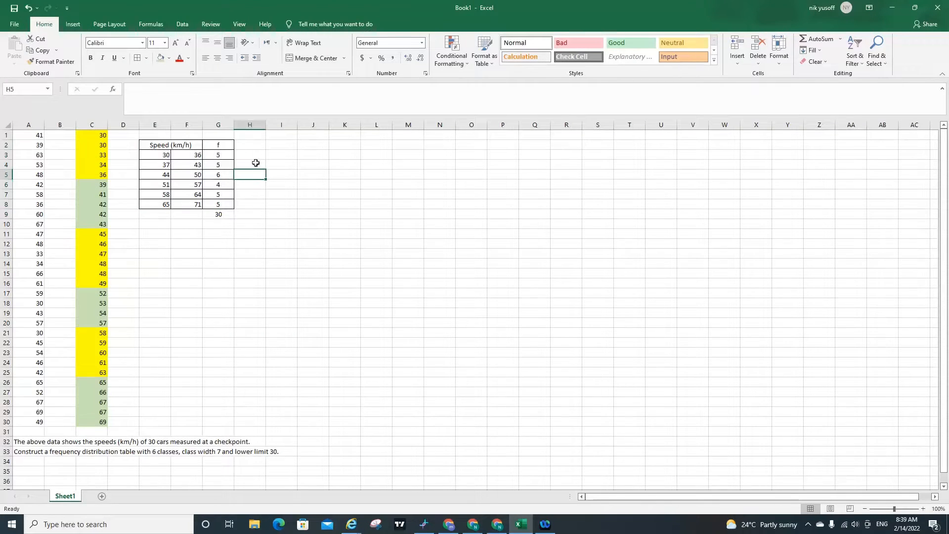
Centre the speed header and class limits in E2:F8 horizontally and align them to the middle vertically
left_click_drag(158, 144, 195, 204)
left_click(218, 43)
left_click(217, 58)
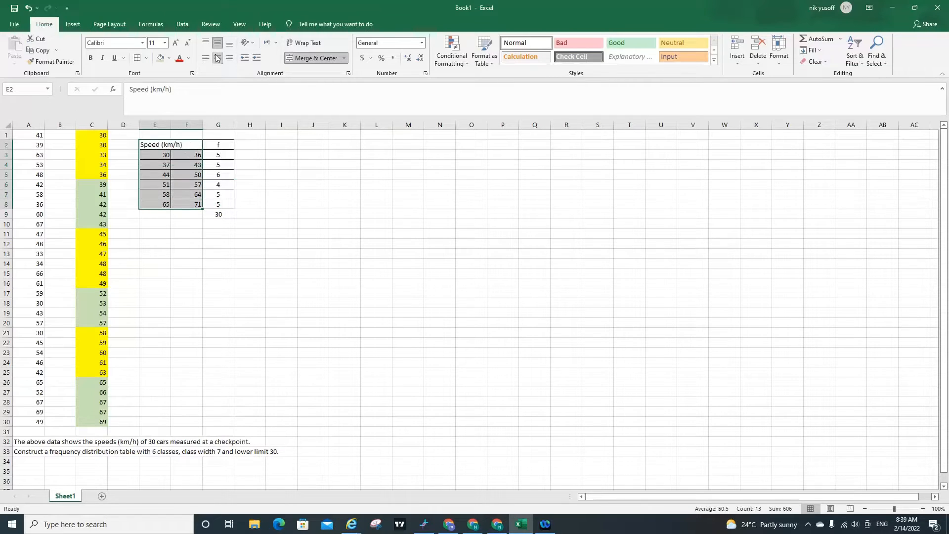
left_click(217, 58)
left_click(242, 154)
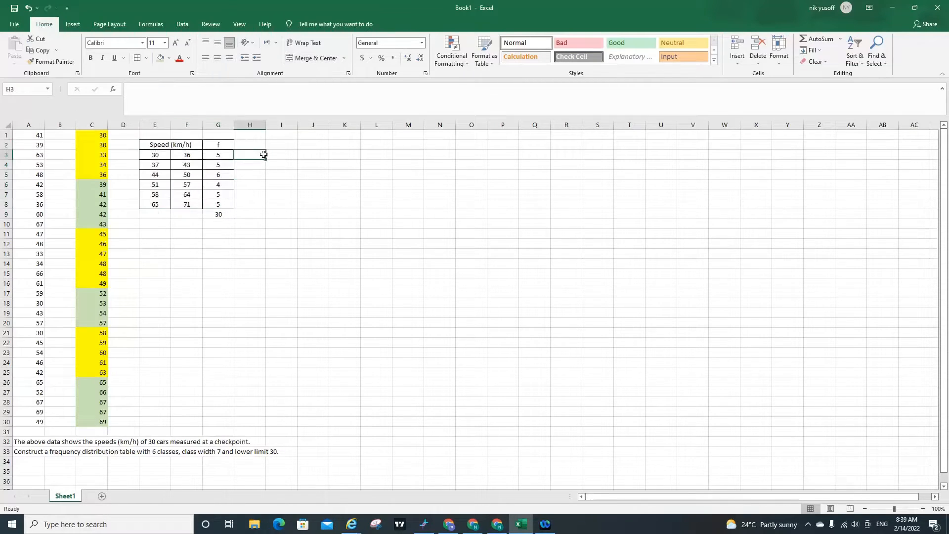
left_click(261, 146)
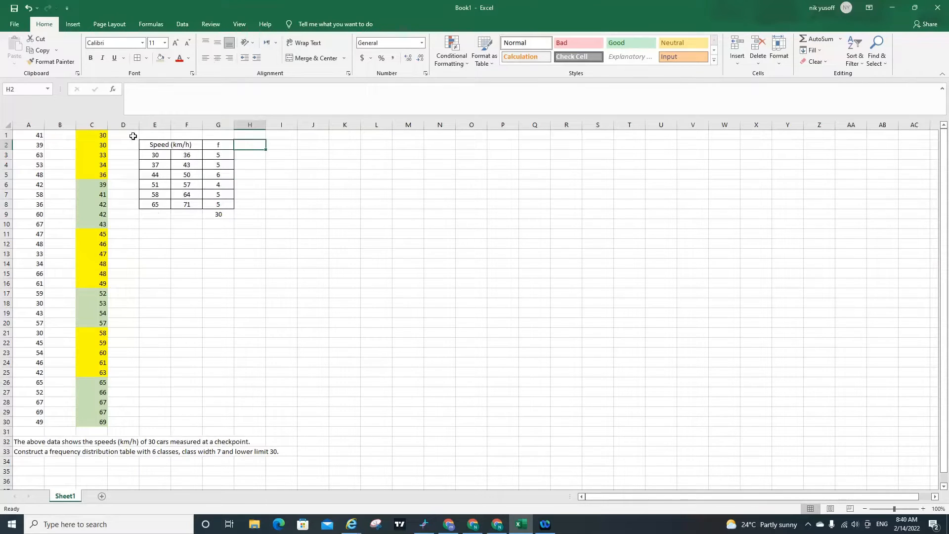
Add borders around the frequency total in G9
left_click_drag(141, 146, 217, 213)
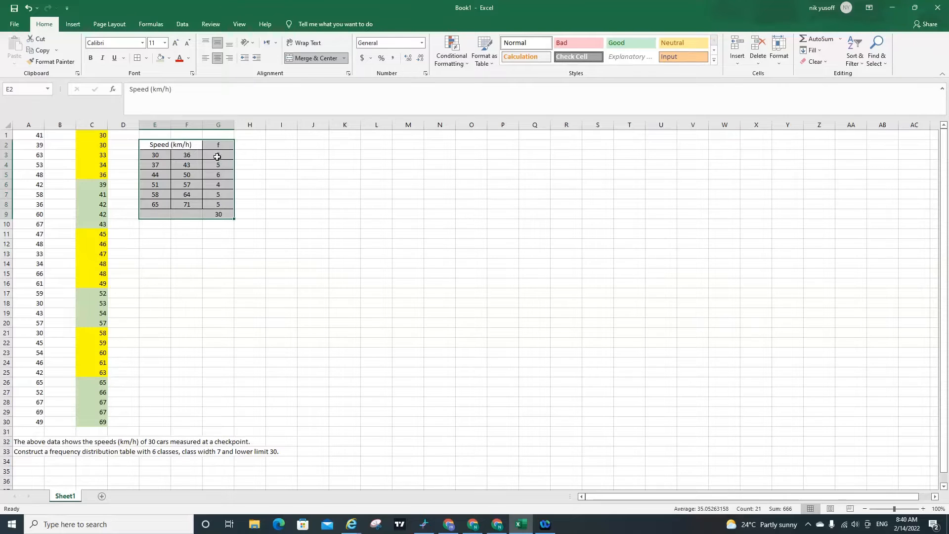
left_click(218, 215)
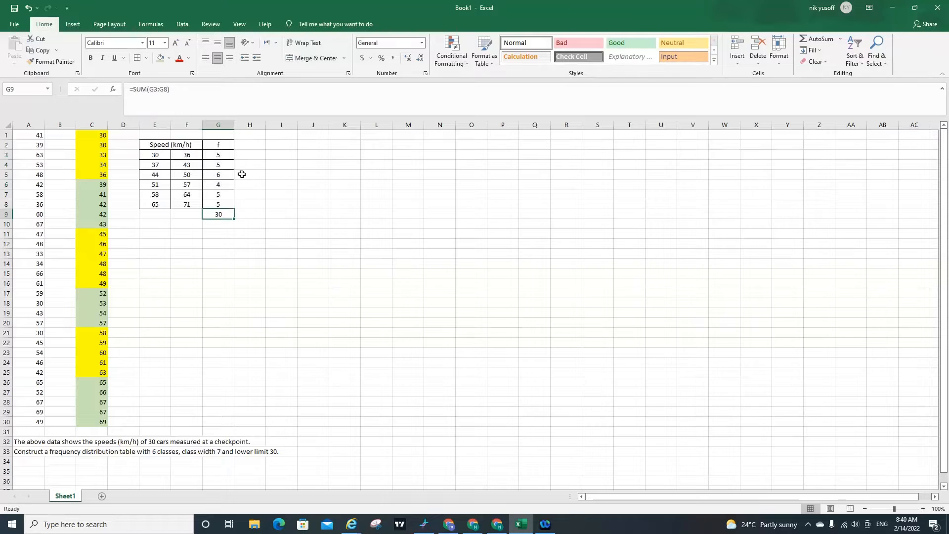
left_click(241, 174)
left_click(271, 145)
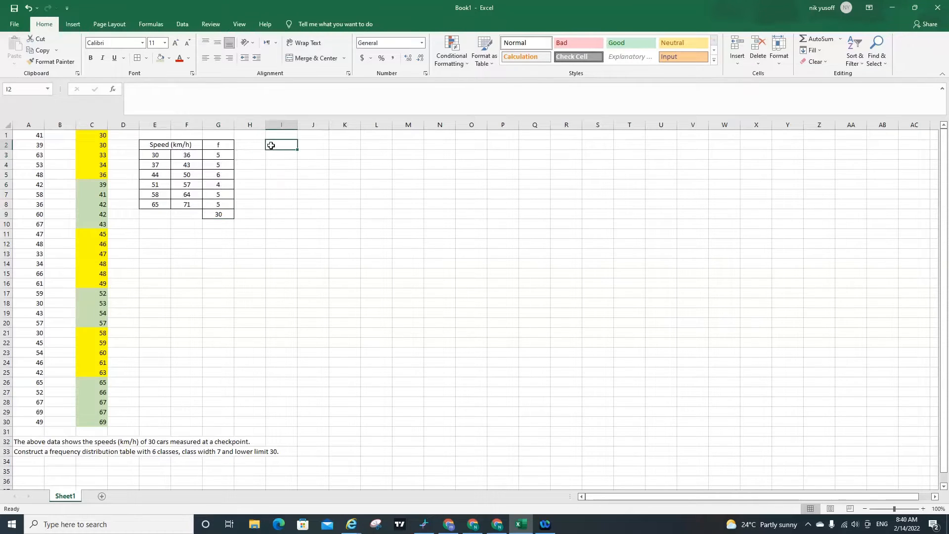
Enter the question text "i) Find mean value." in E12 below the frequency table
left_click(158, 246)
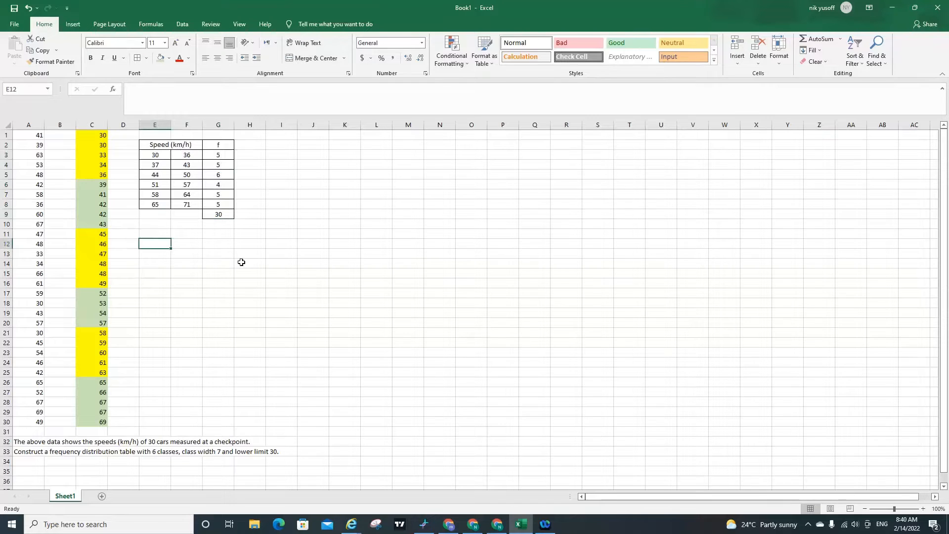
type("i")
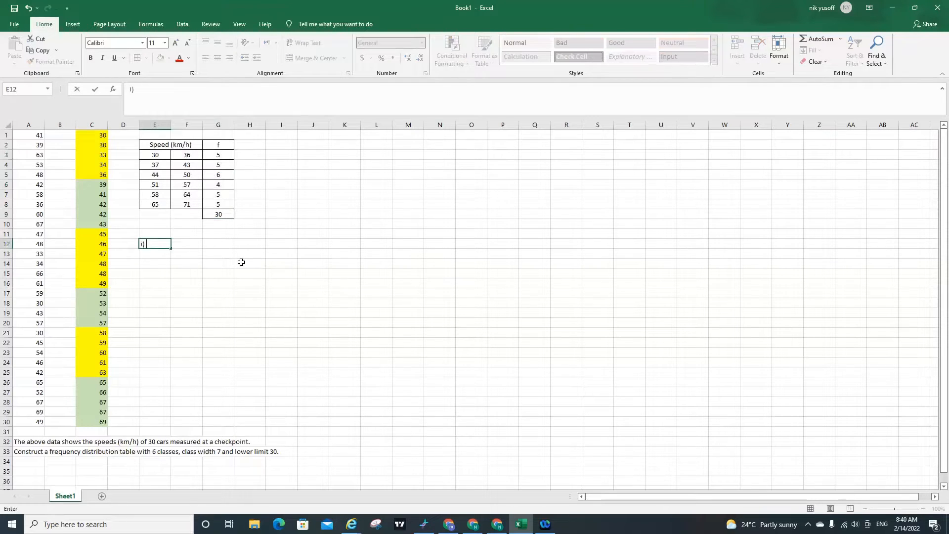
type(") Find mean value.")
key("Return")
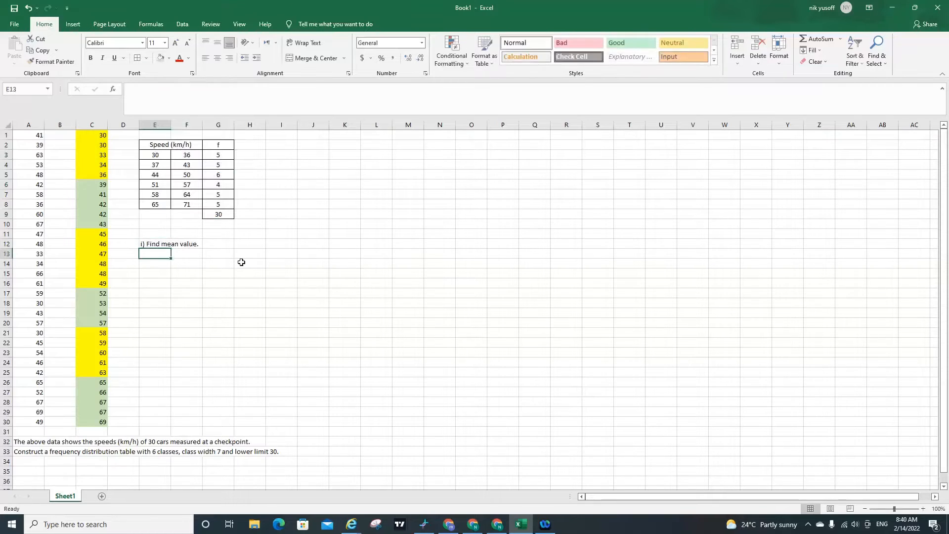
left_click(145, 243)
left_click(169, 254)
mouse_move(448, 524)
Add the column header "midpoint, x" in H2 and autofit column H's width to the text
left_click(249, 145)
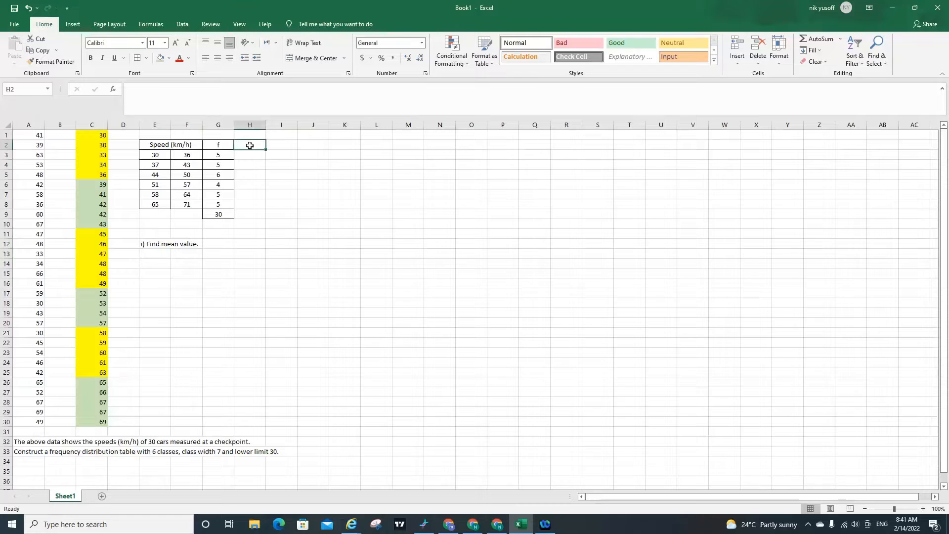
type("midpoint")
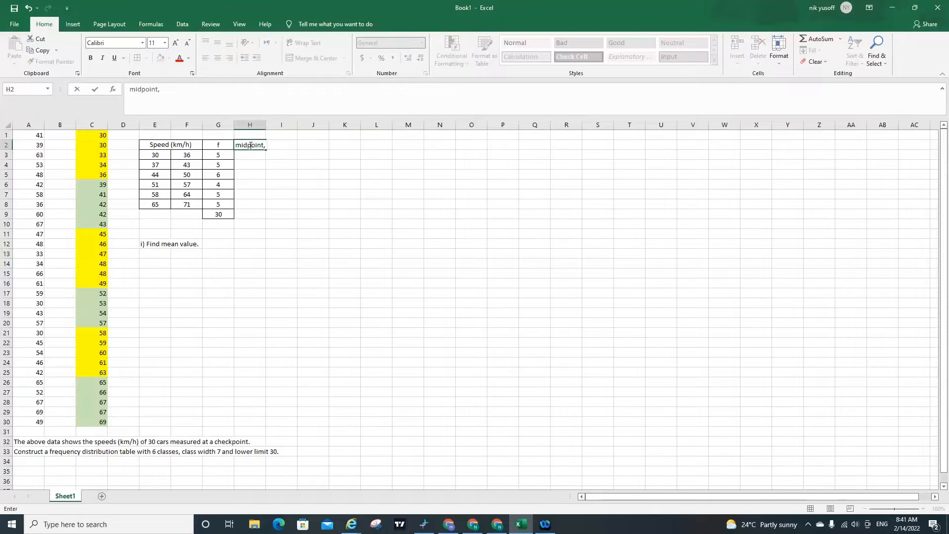
type(", x")
key("Return")
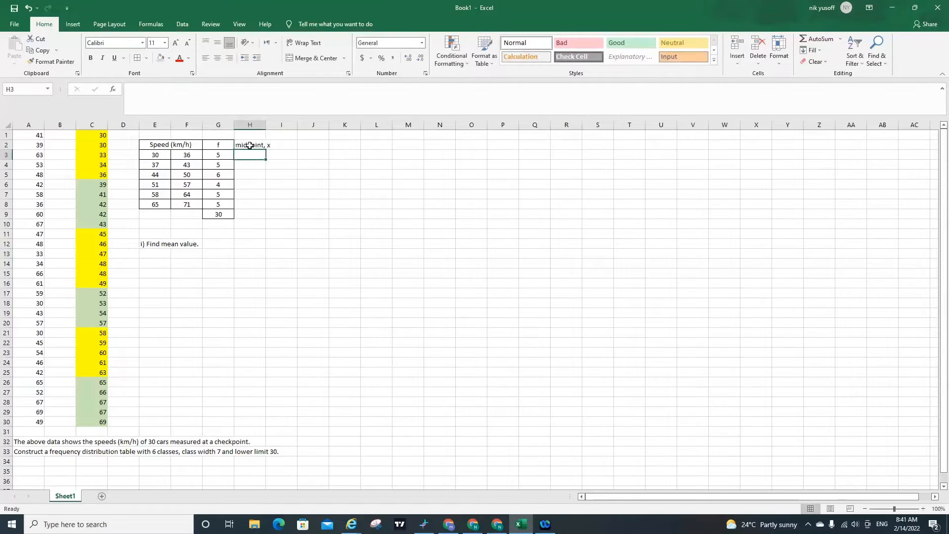
double_click(266, 124)
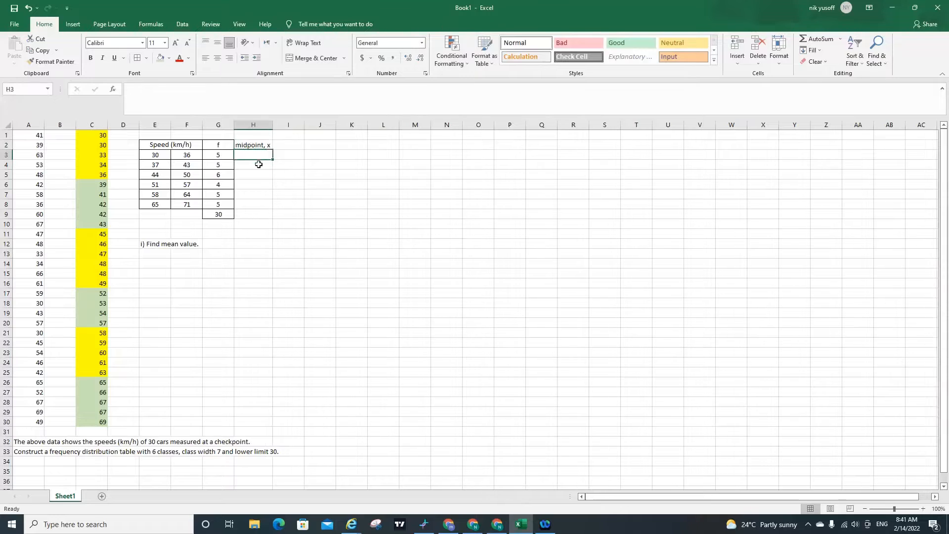
left_click(282, 156)
Calculate the first class's midpoint in H3 with the formula =(E3+F3)/2
left_click(253, 155)
type("=(")
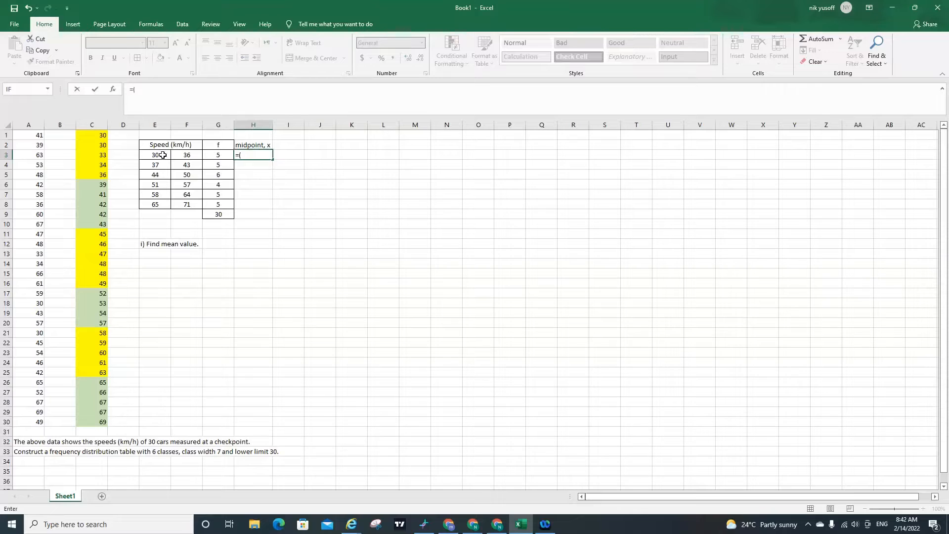
left_click(162, 155)
type("+")
left_click(186, 157)
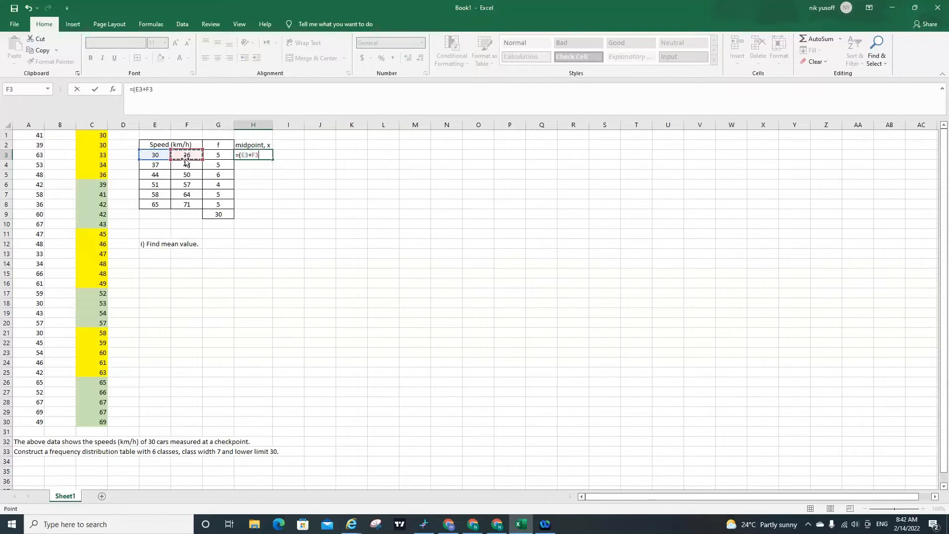
type(")/2")
key("Return")
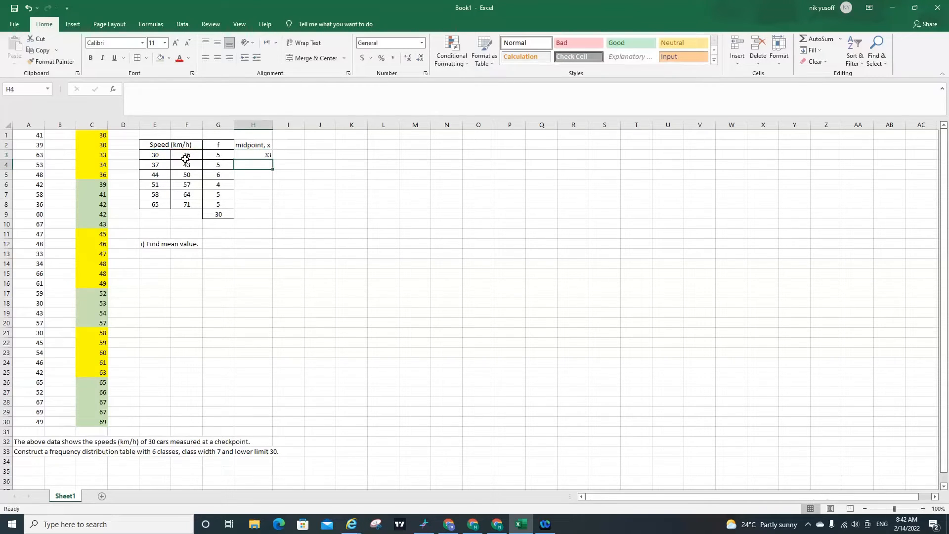
Fill the midpoint formula from H3 down to H8 and centre the midpoints horizontally
left_click(254, 154)
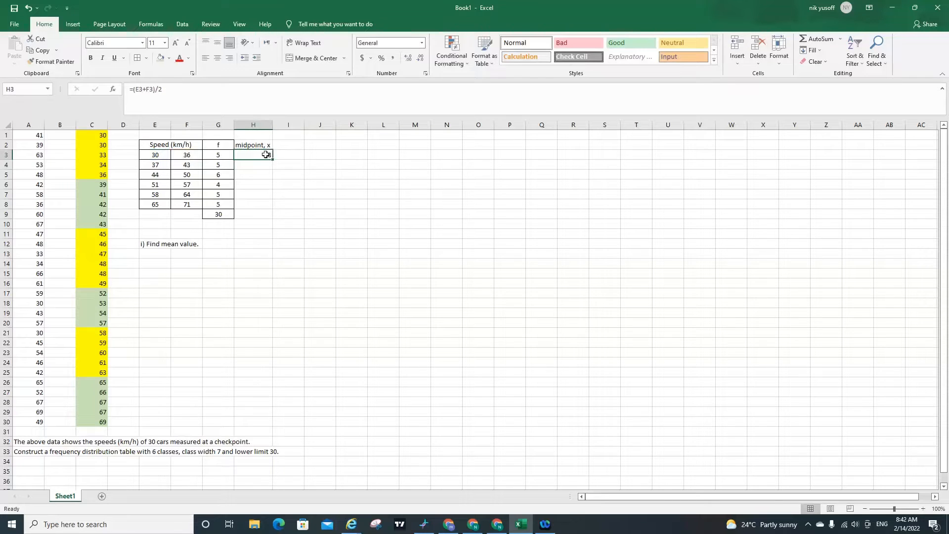
left_click_drag(272, 160, 272, 208)
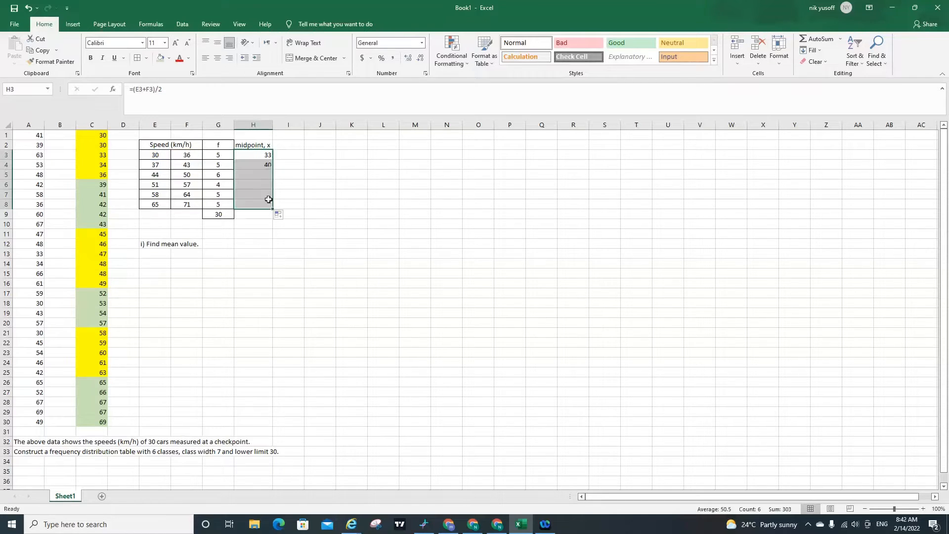
left_click(214, 61)
Centre the midpoint header in H2 and apply all borders to the midpoint column H2:H8
left_click(267, 146)
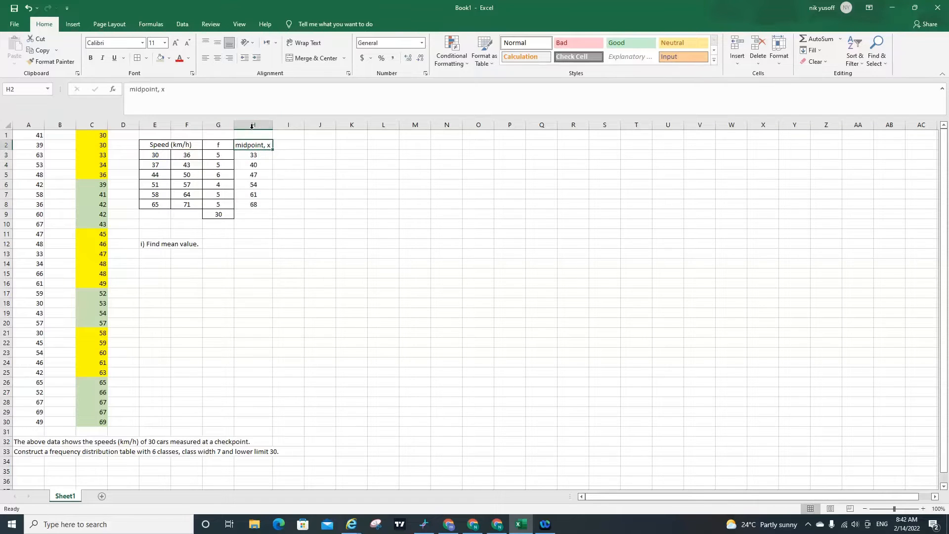
left_click(217, 60)
left_click(294, 148)
left_click_drag(259, 145, 257, 204)
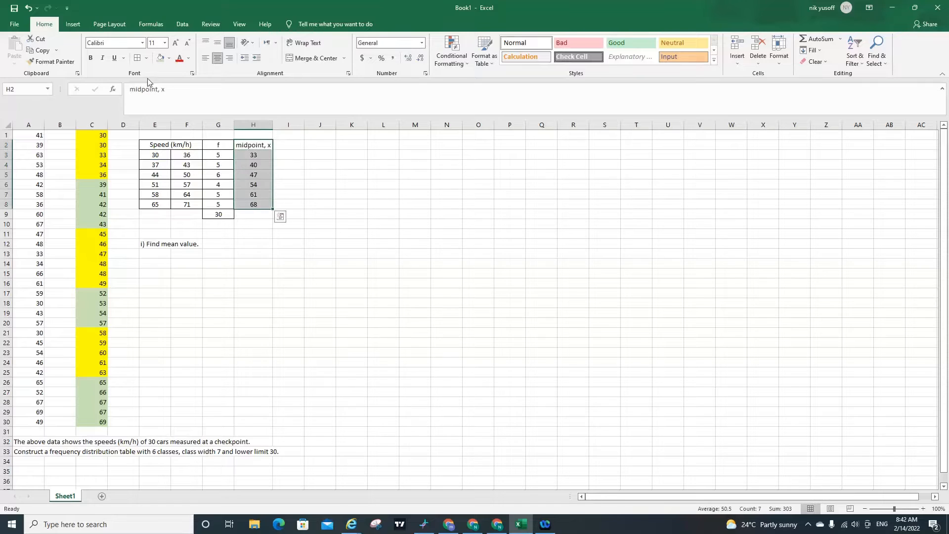
left_click(287, 143)
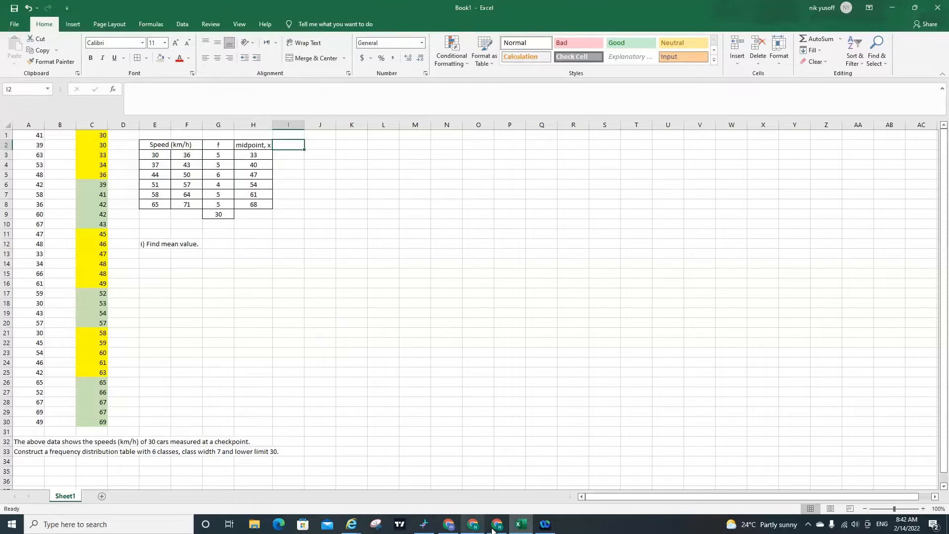
Switch to Chrome and close the MidSem_A122.pdf tab, and minimise the Excel workbook to reach the desktop
left_click(473, 525)
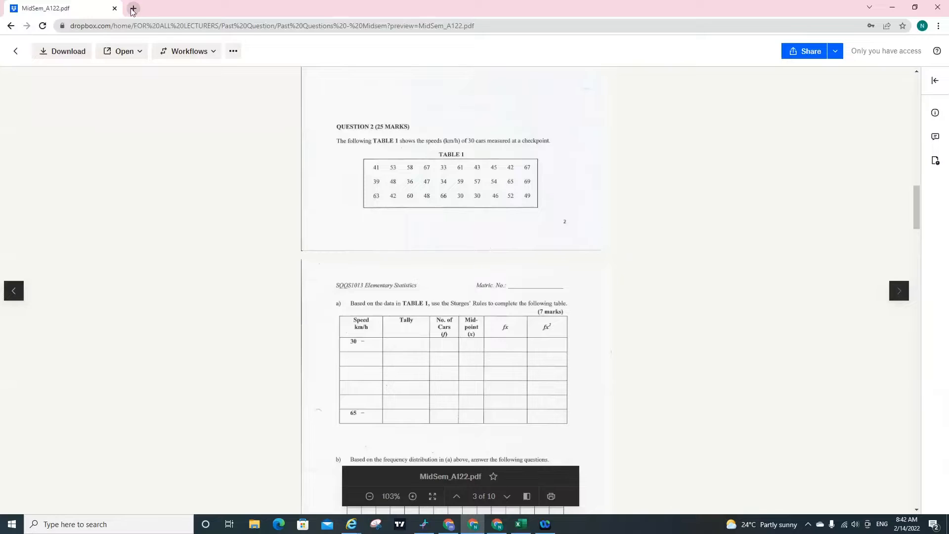
left_click(115, 9)
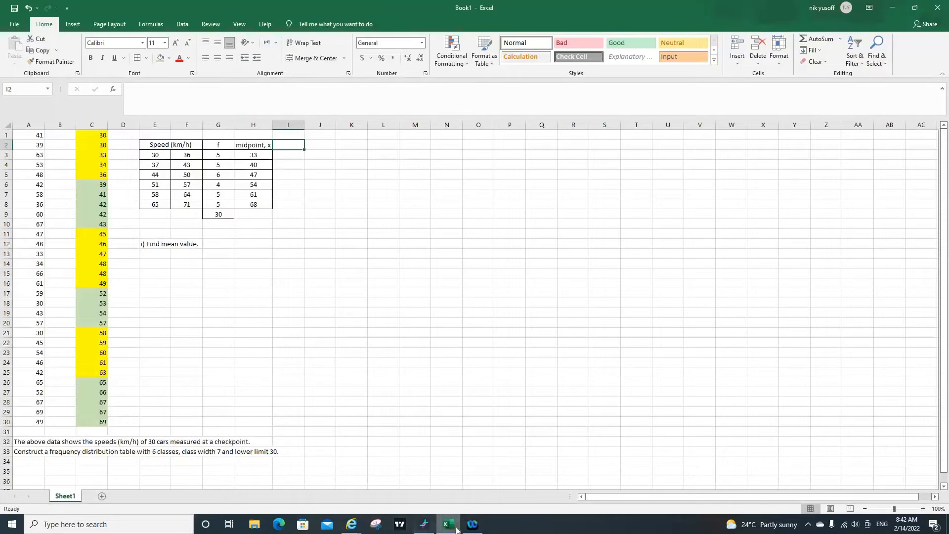
left_click(893, 8)
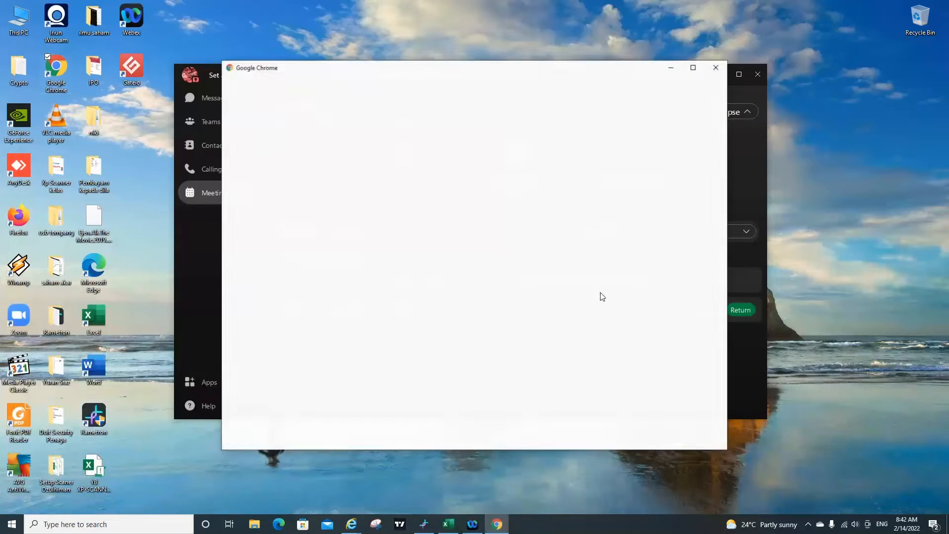
In Chrome, search Google Images for "mean for grouped data" and open the Mathematics Realm image showing the Mean of Grouped Data formula
left_click(611, 232)
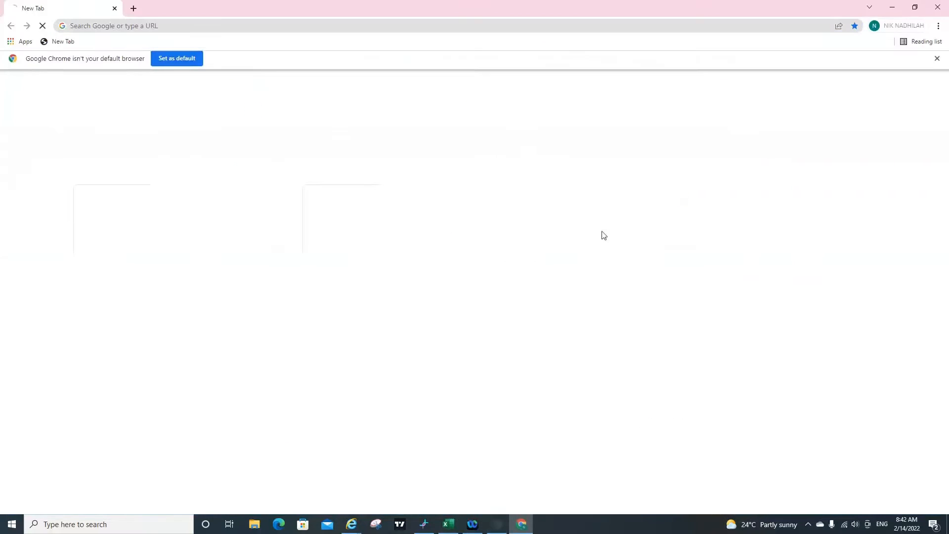
left_click(223, 26)
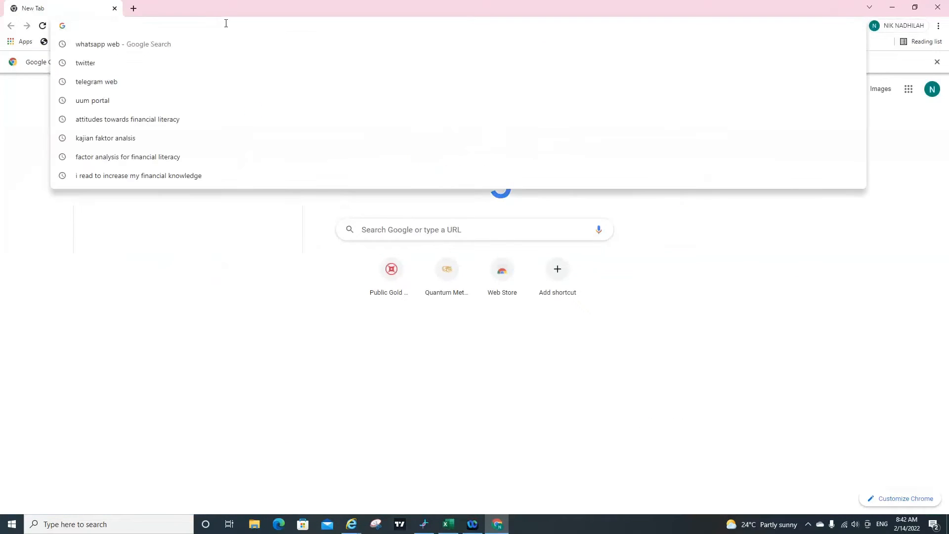
type("mean for")
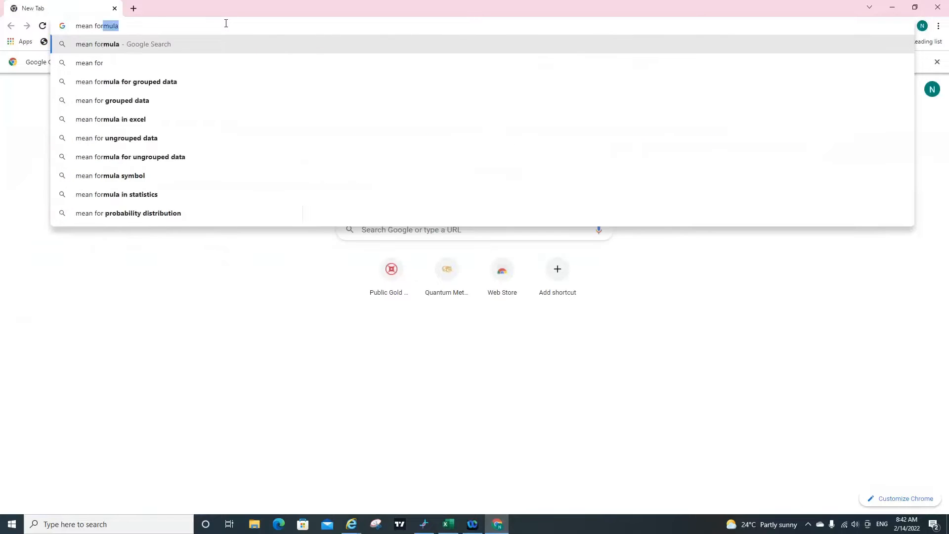
type(" grouped data")
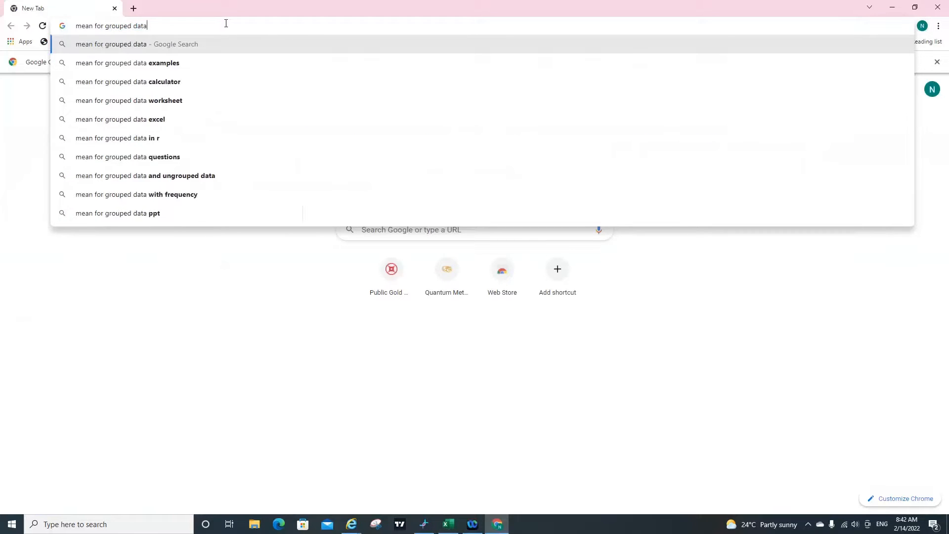
key("Return")
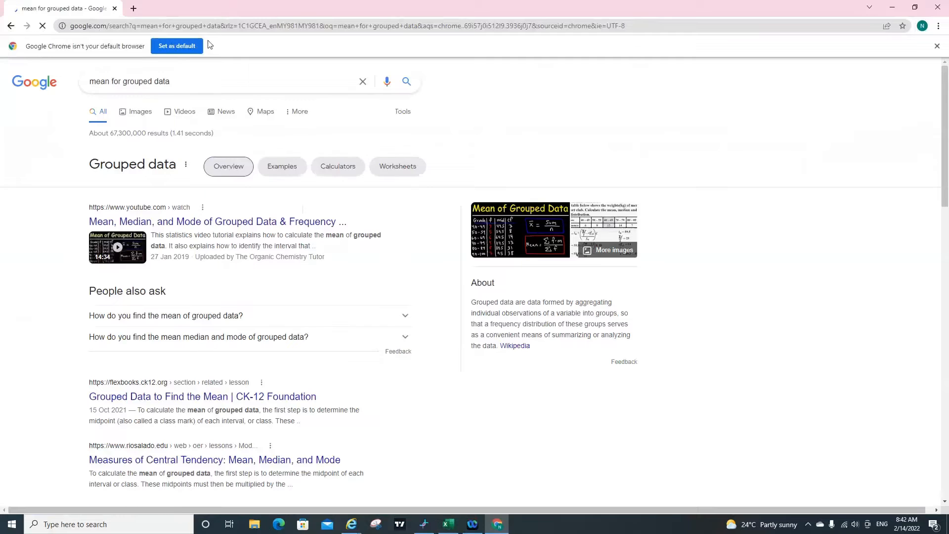
left_click(137, 111)
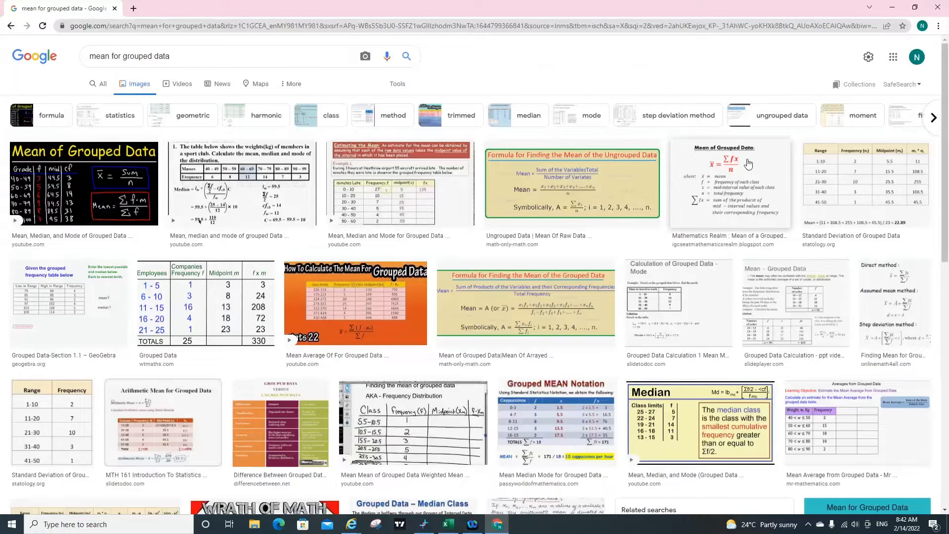
left_click(750, 170)
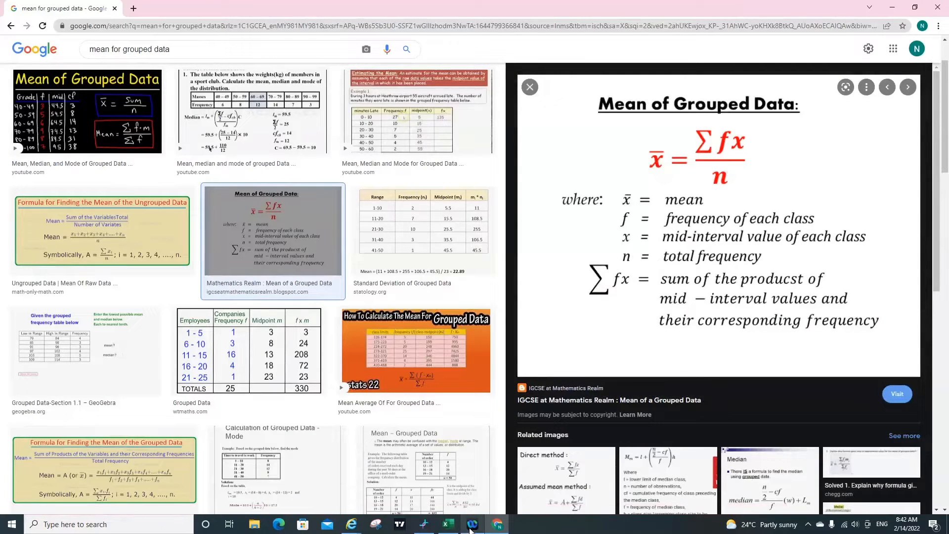
Capture only the red mean formula, x̄ = Σfx / n, from the opened image with Snipping Tool
left_click(377, 529)
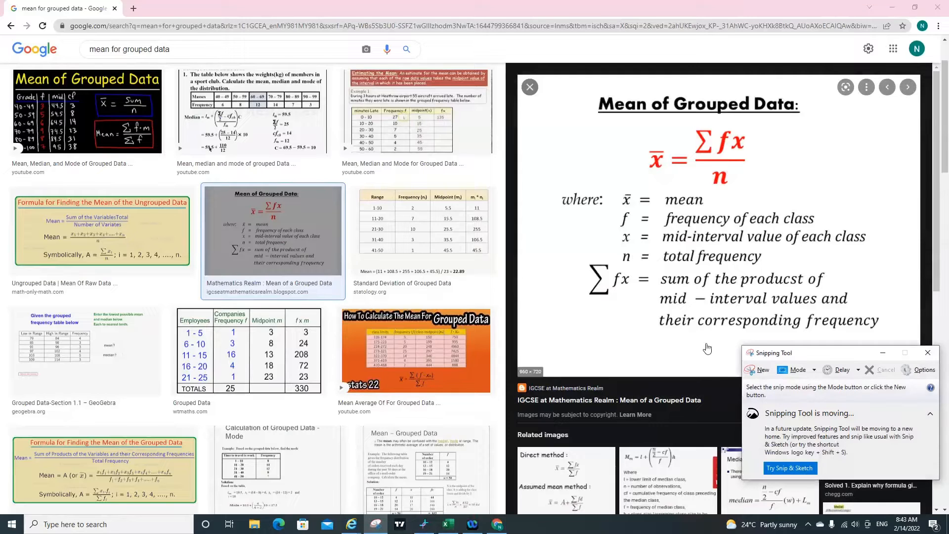
left_click(764, 371)
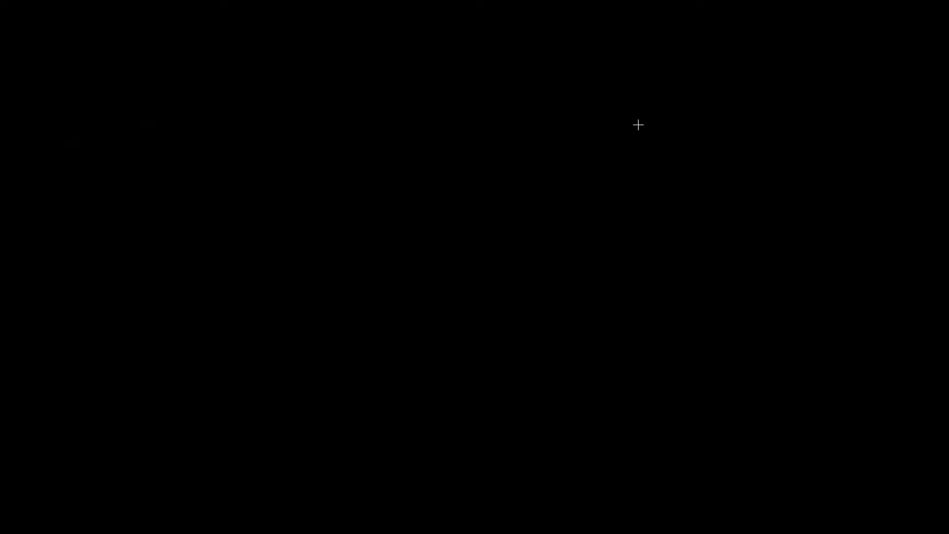
left_click_drag(636, 122, 760, 192)
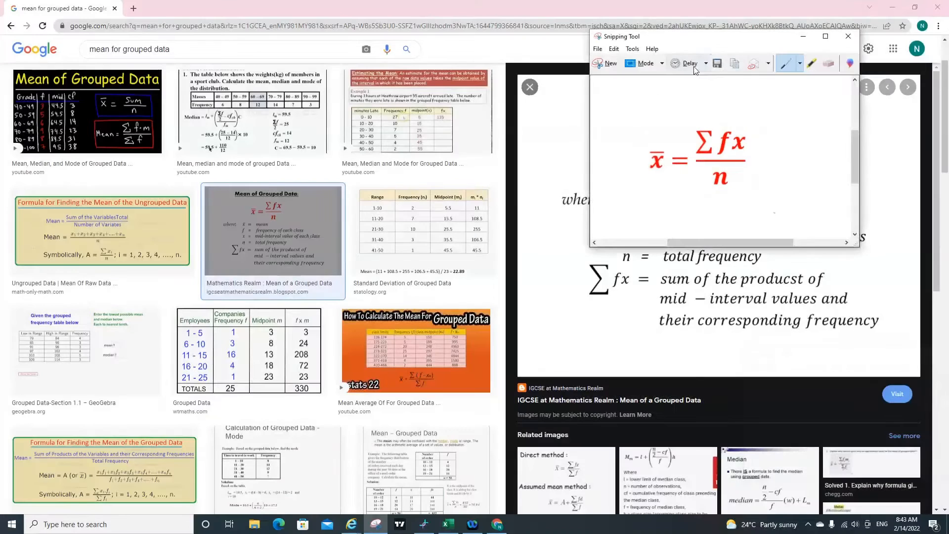
Switch to the Excel workbook and paste the captured formula picture at cell L12
left_click(458, 529)
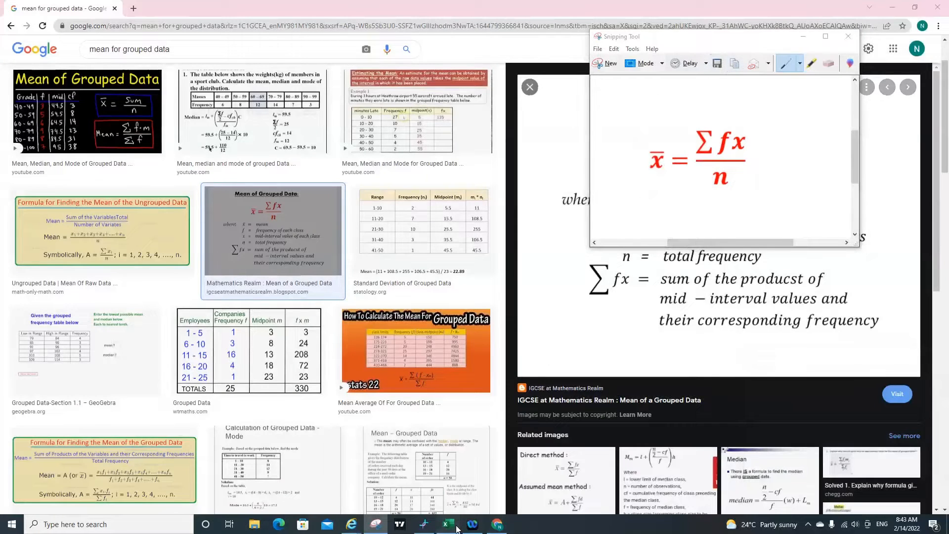
left_click(383, 242)
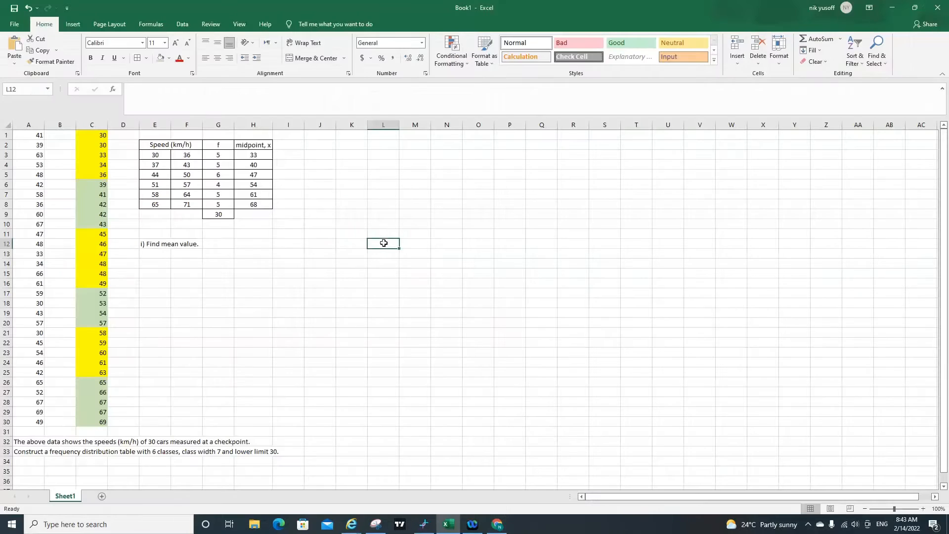
key("ctrl+v")
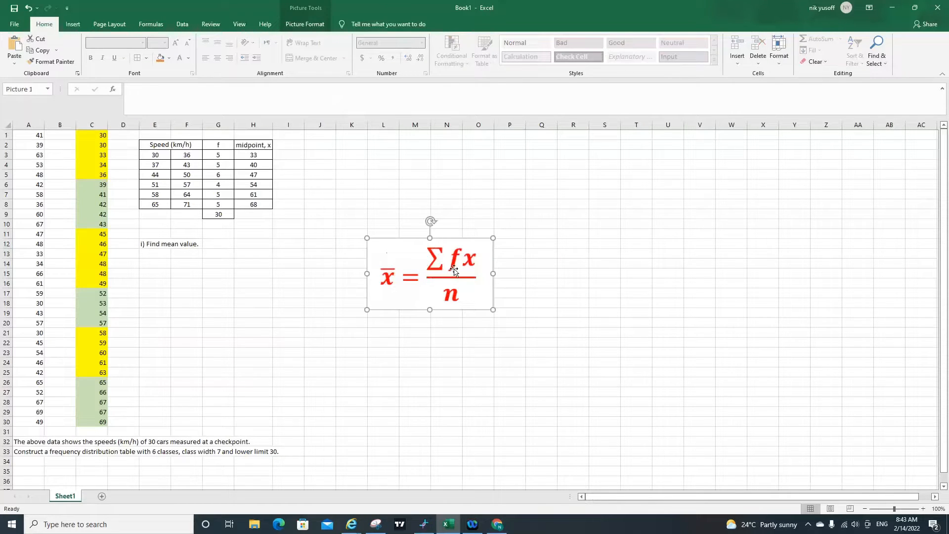
left_click(532, 251)
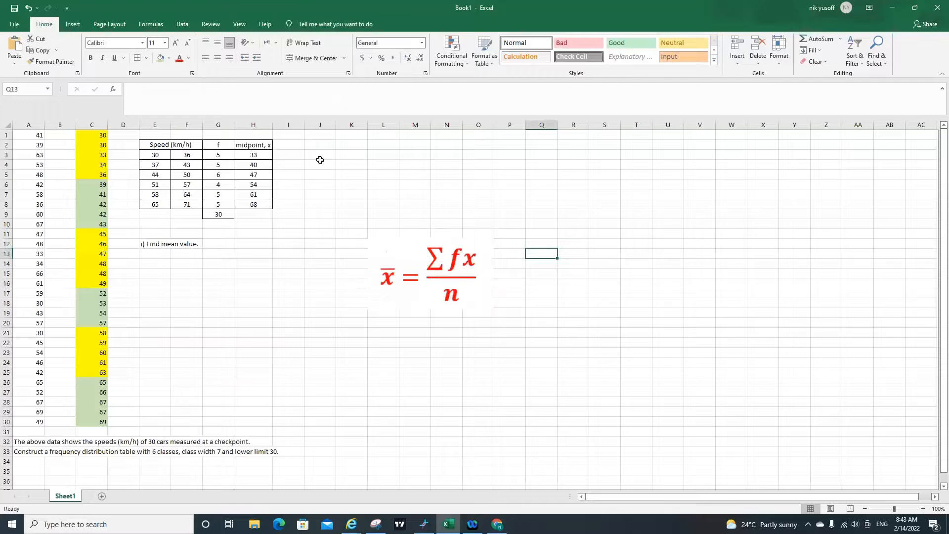
Enter the header fx in I2 and centre I2:I9 horizontally and vertically
left_click(295, 144)
type("fx")
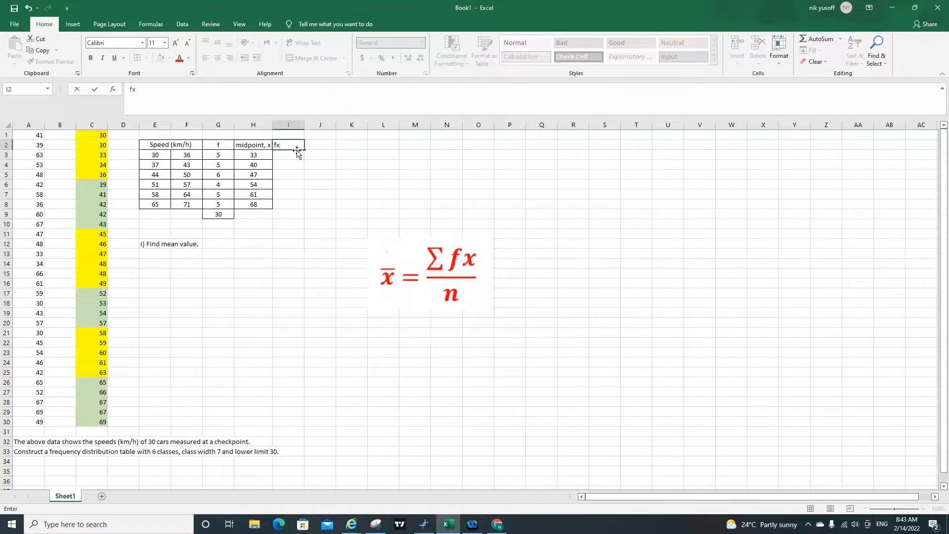
left_click(312, 143)
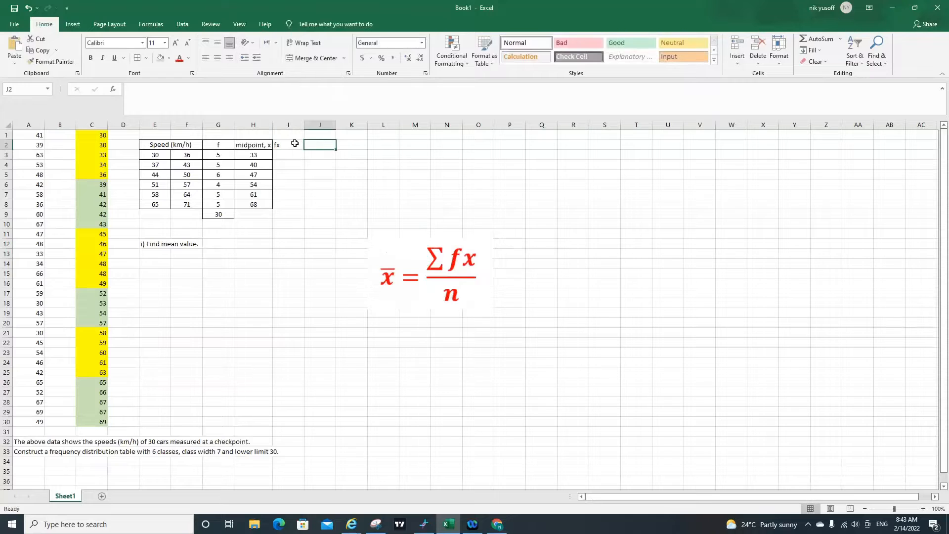
left_click_drag(295, 144, 301, 213)
left_click(300, 212)
left_click_drag(289, 145, 289, 212)
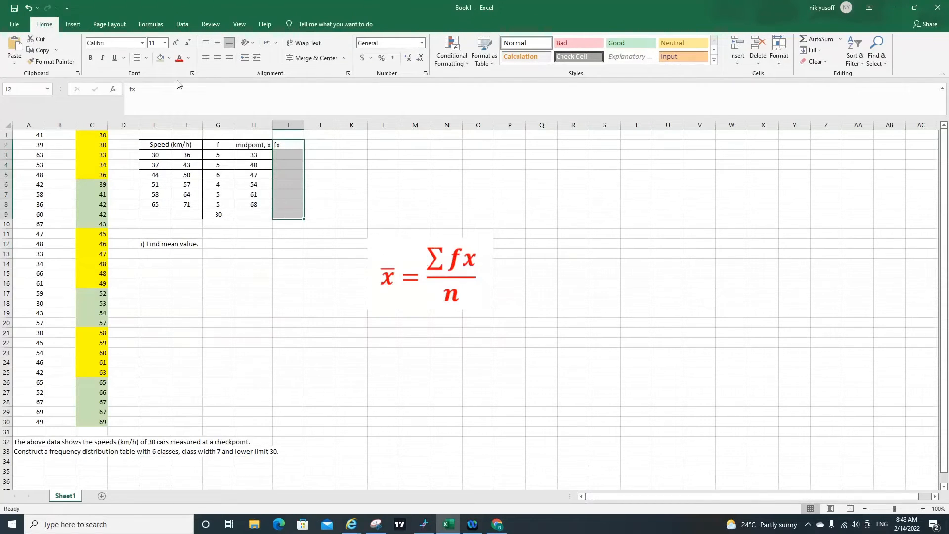
left_click(217, 57)
left_click(217, 43)
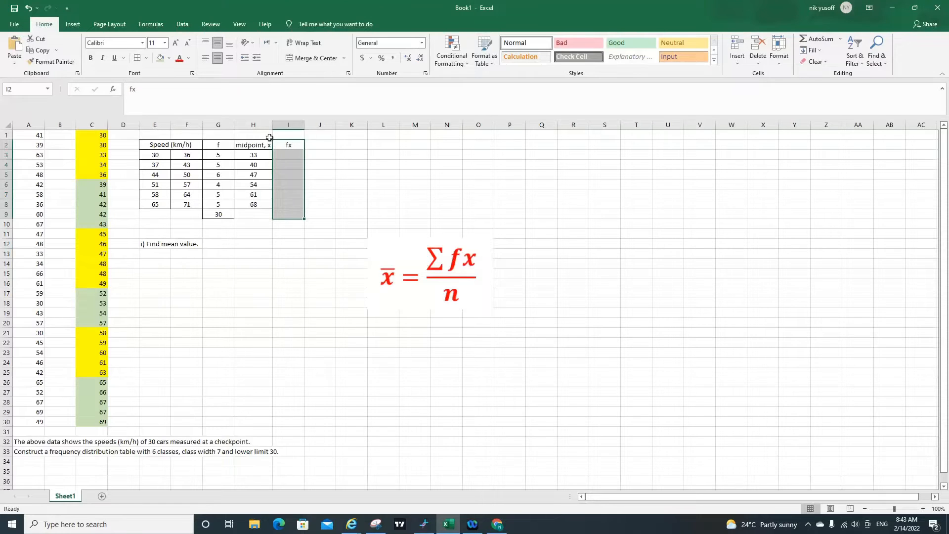
Calculate the first class's fx value in I3 with the formula =G3*H3
left_click(291, 154)
type("=")
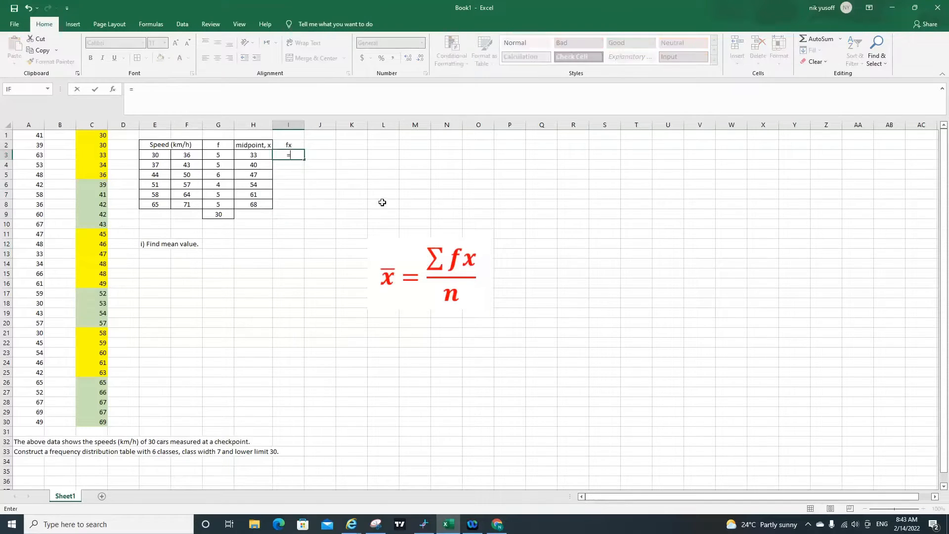
left_click(229, 156)
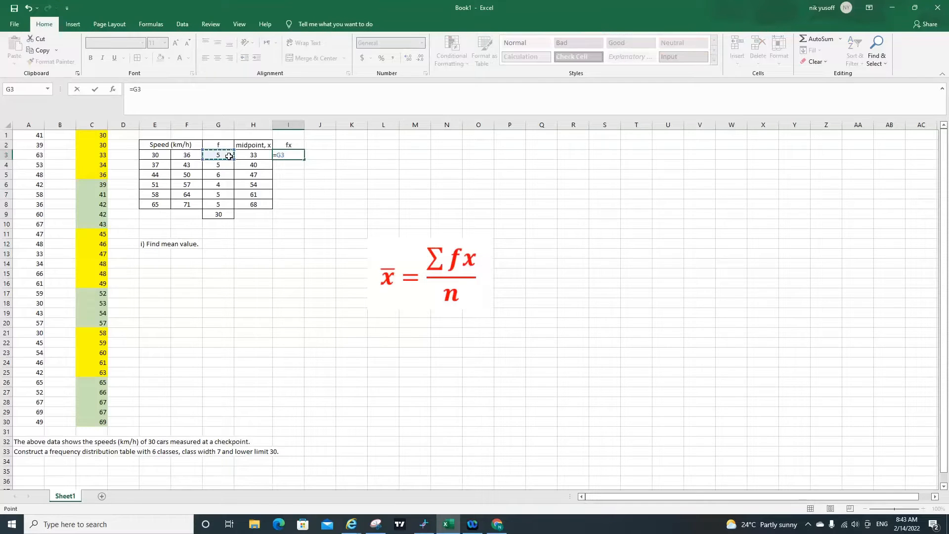
type("*")
left_click(261, 157)
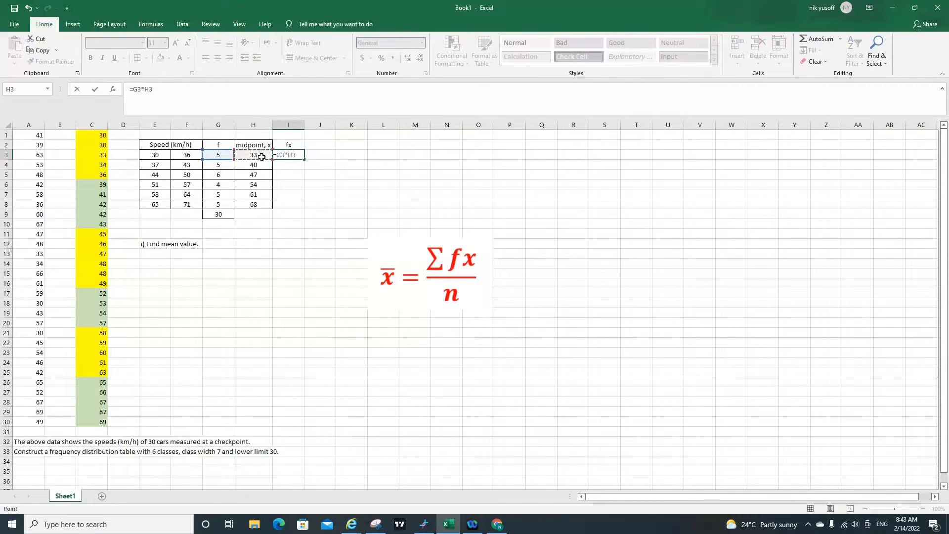
key("Return")
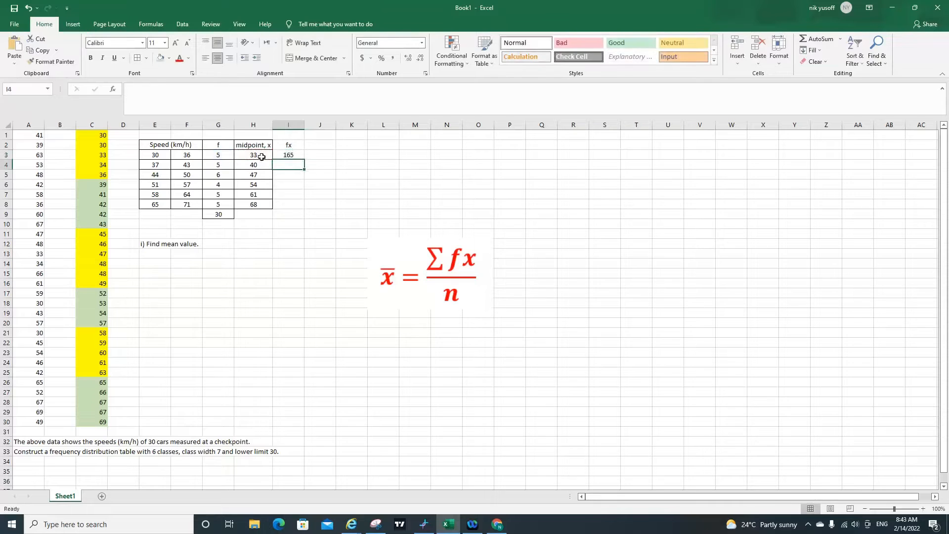
Fill the fx formula from I3 down to I8 and apply all borders to I2:I9
left_click(282, 154)
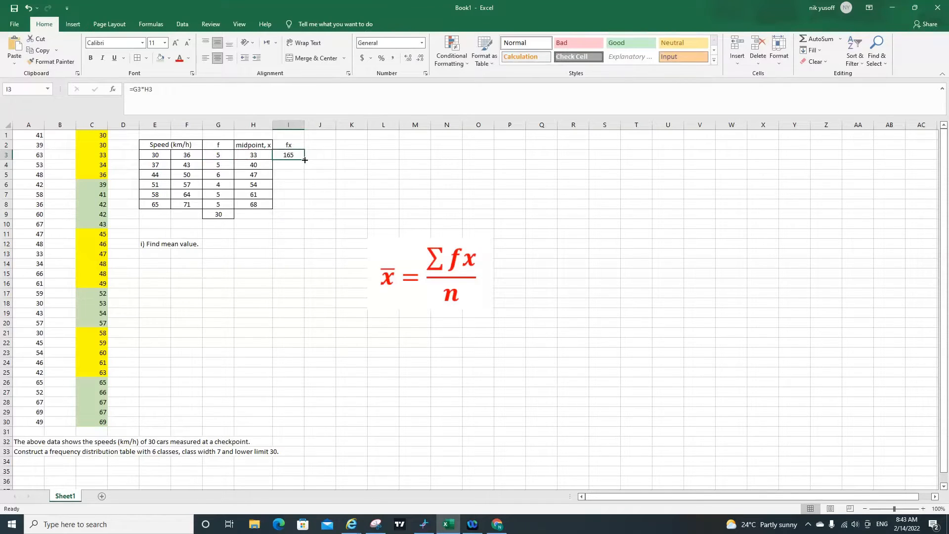
left_click_drag(305, 160, 304, 210)
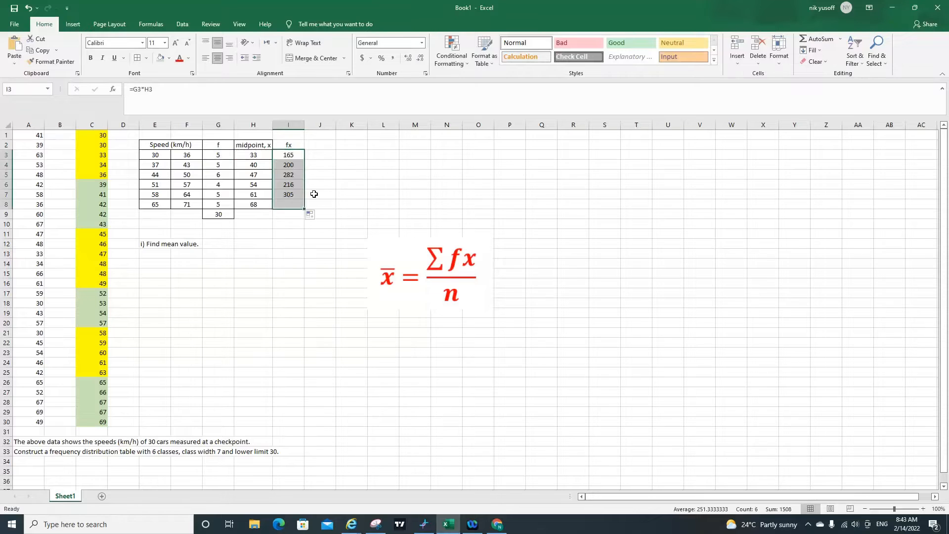
left_click(317, 194)
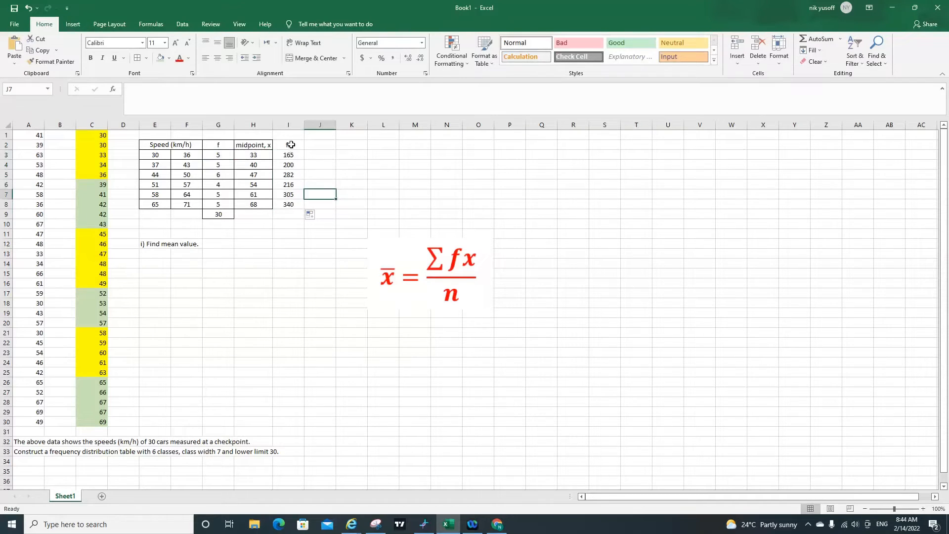
left_click_drag(290, 144, 299, 218)
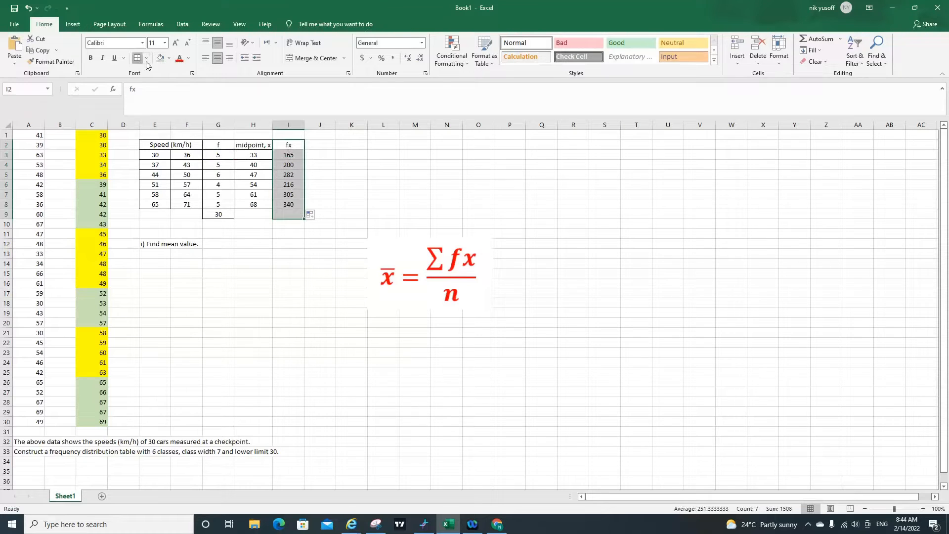
left_click(310, 156)
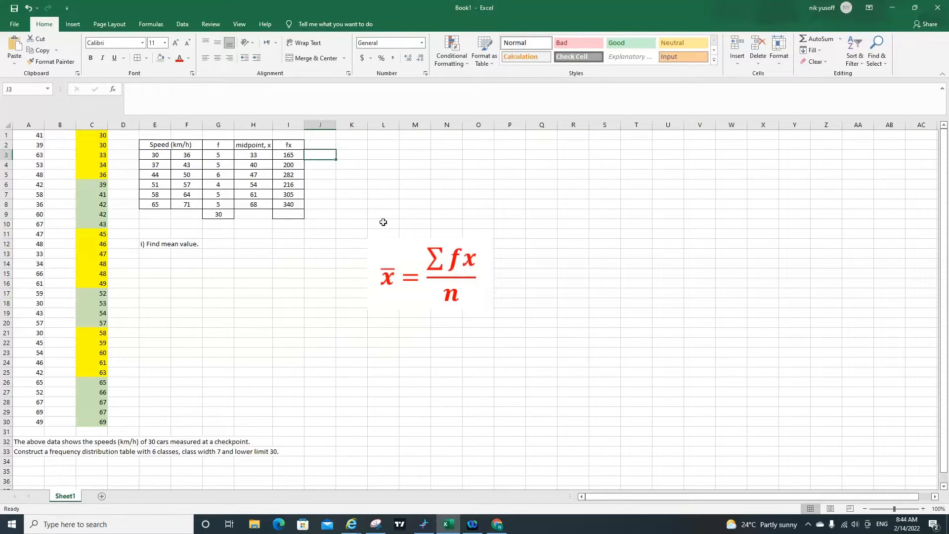
Total the fx column in I9 with the formula =SUM(I3:I8)
left_click(297, 216)
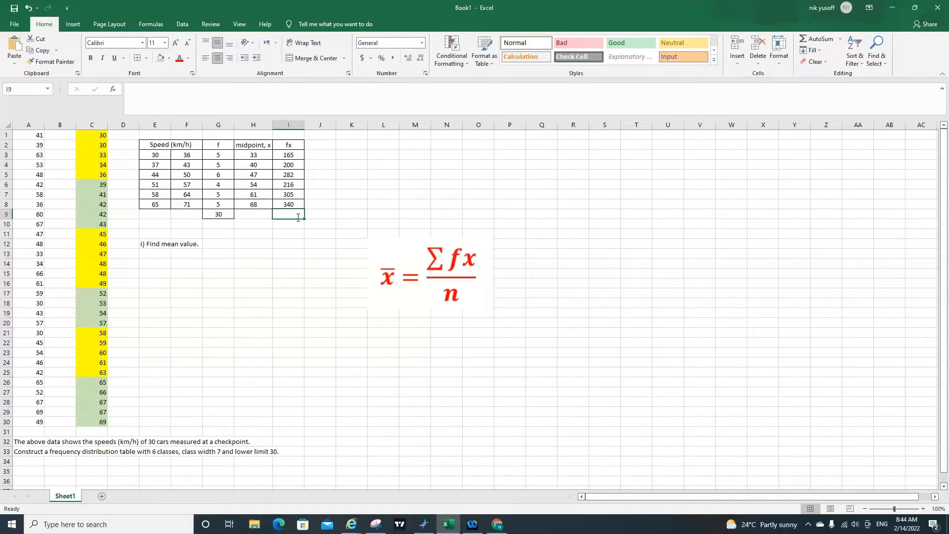
type("=")
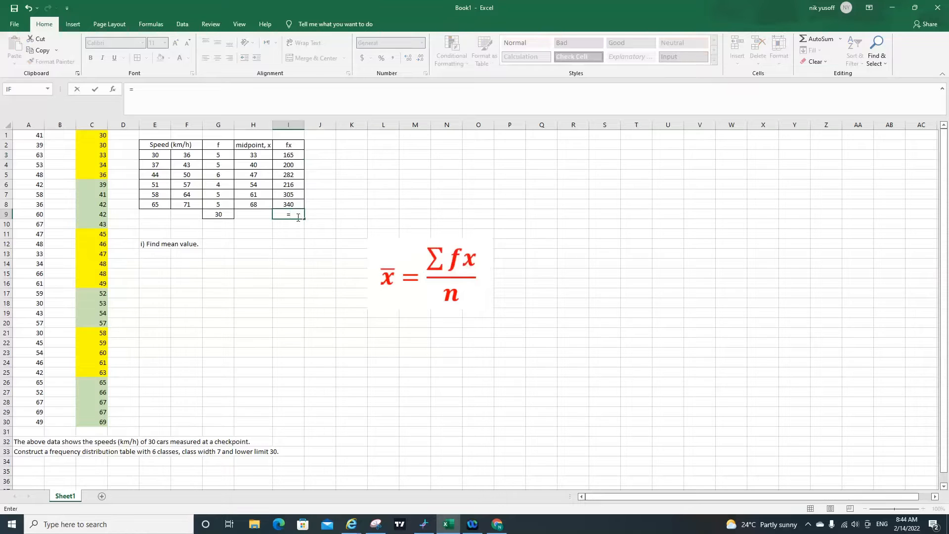
type("sum(")
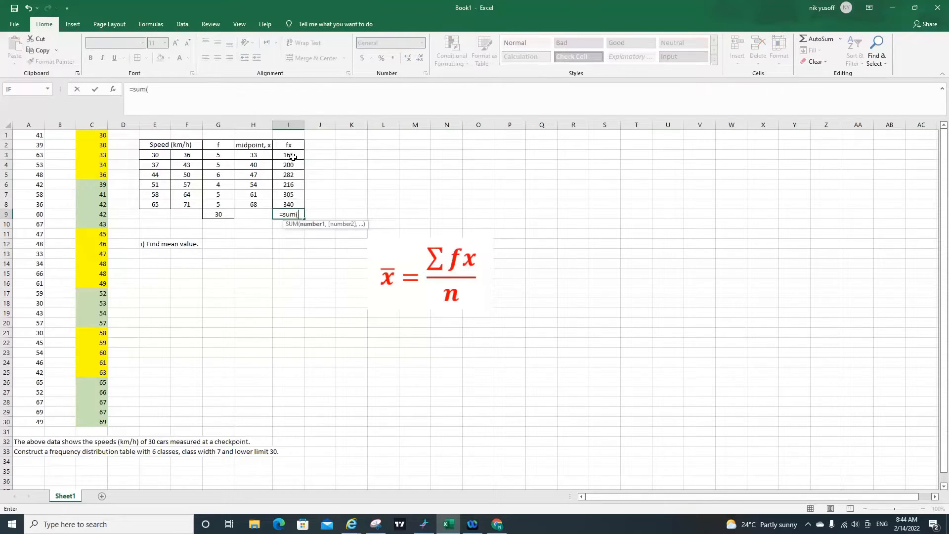
left_click_drag(293, 156, 291, 204)
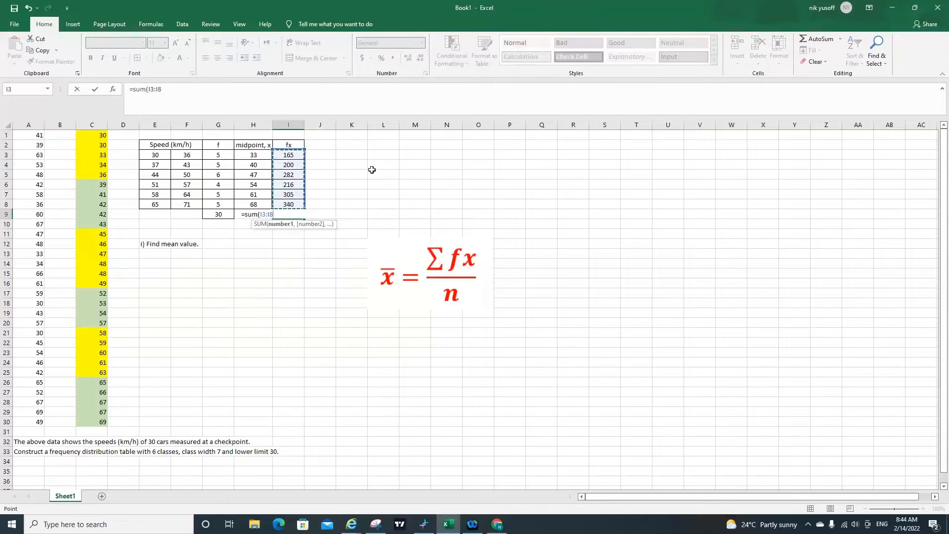
type(")")
key("Return")
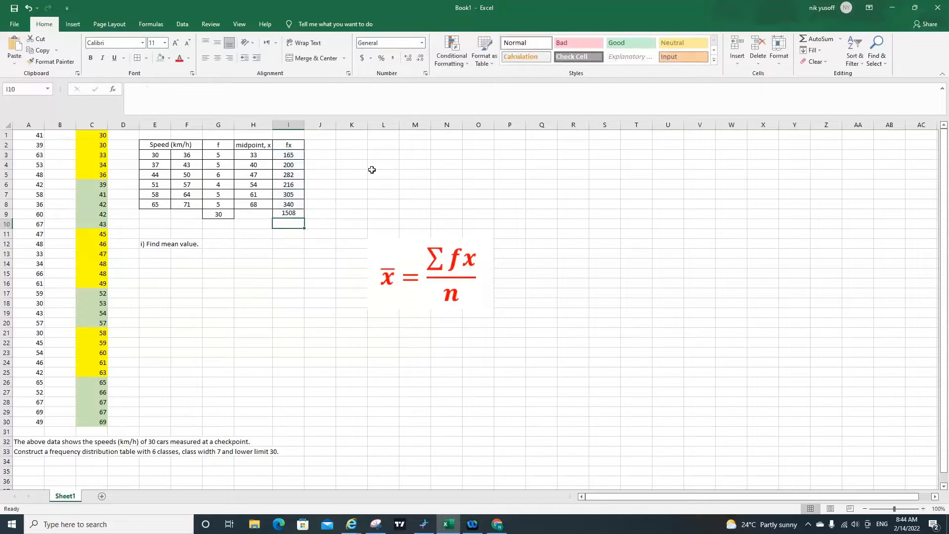
left_click(294, 214)
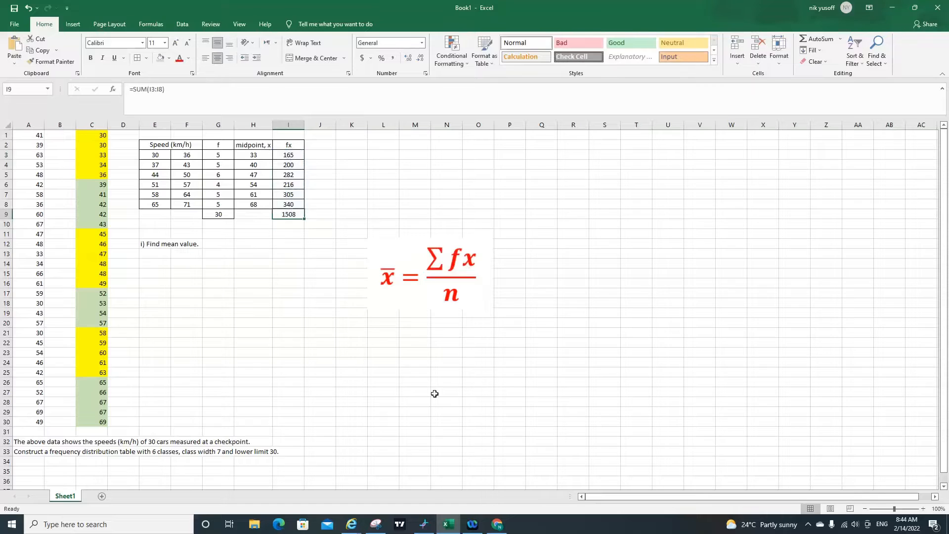
Calculate the mean in E13 with the formula =I9/G9
left_click(162, 255)
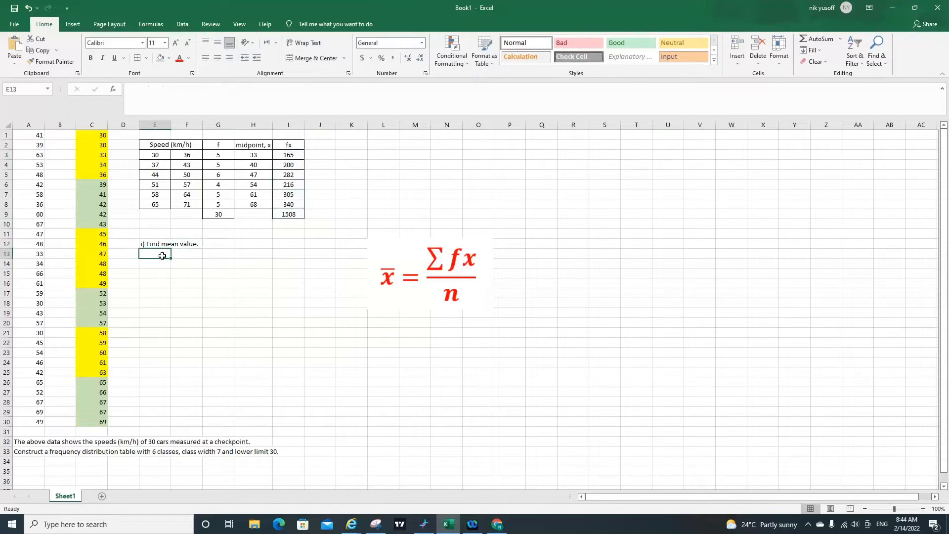
type("=")
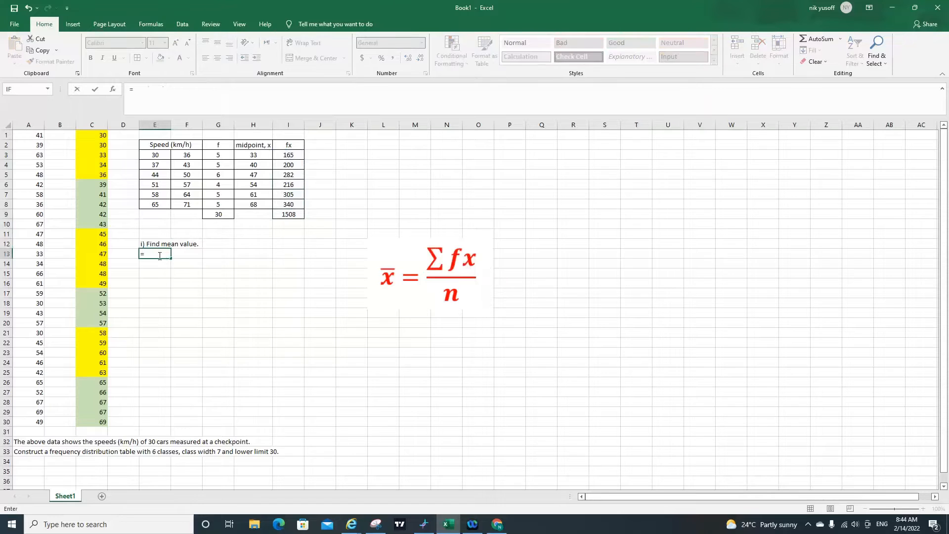
left_click(291, 215)
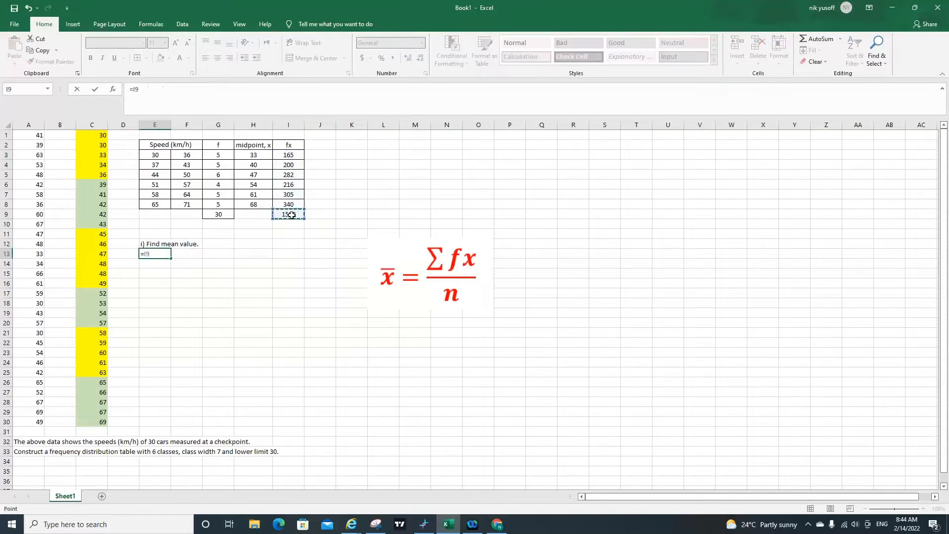
type("/")
left_click(213, 214)
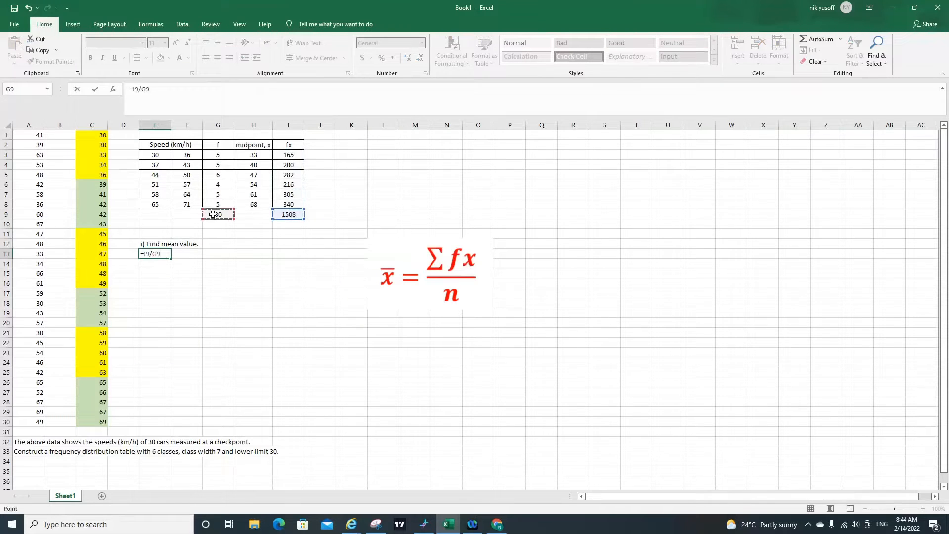
key("Return")
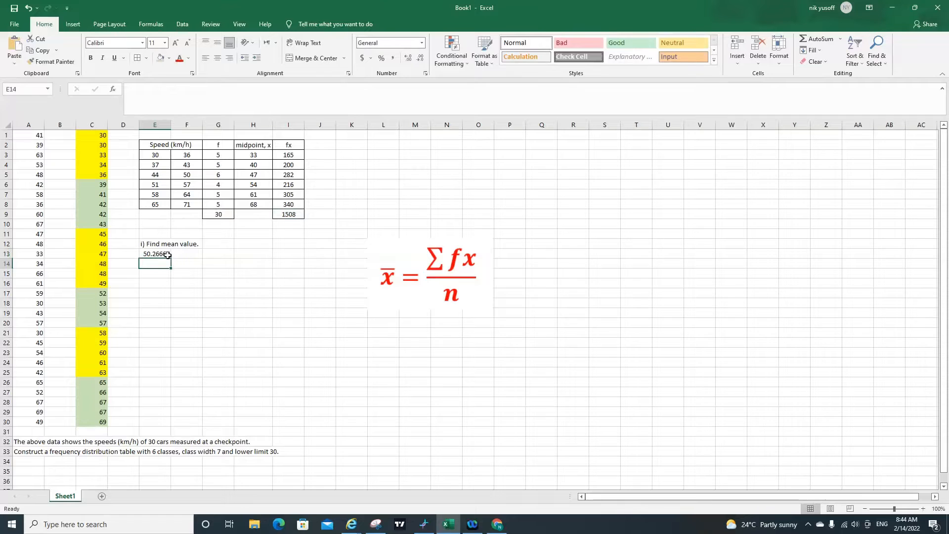
Reduce the mean value in E13 to four decimal places
left_click(168, 255)
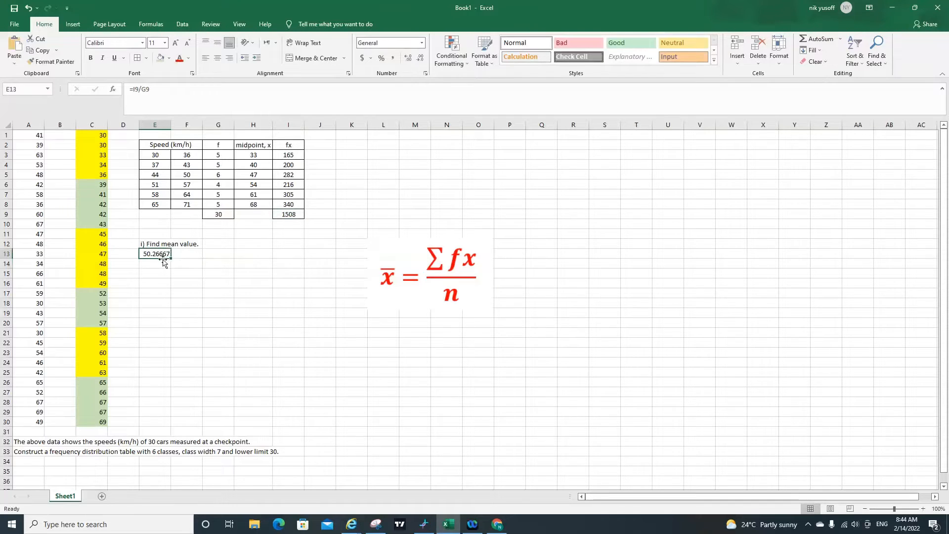
left_click(190, 255)
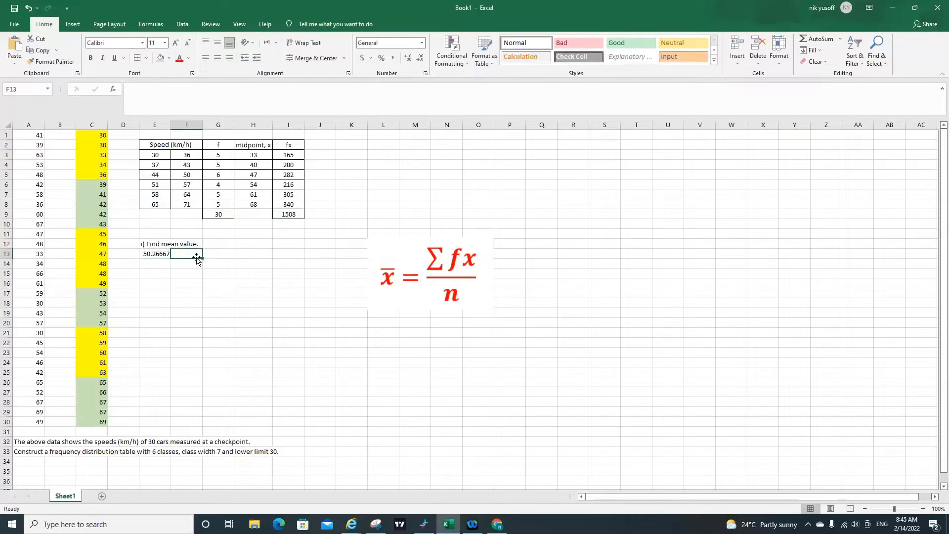
left_click(156, 261)
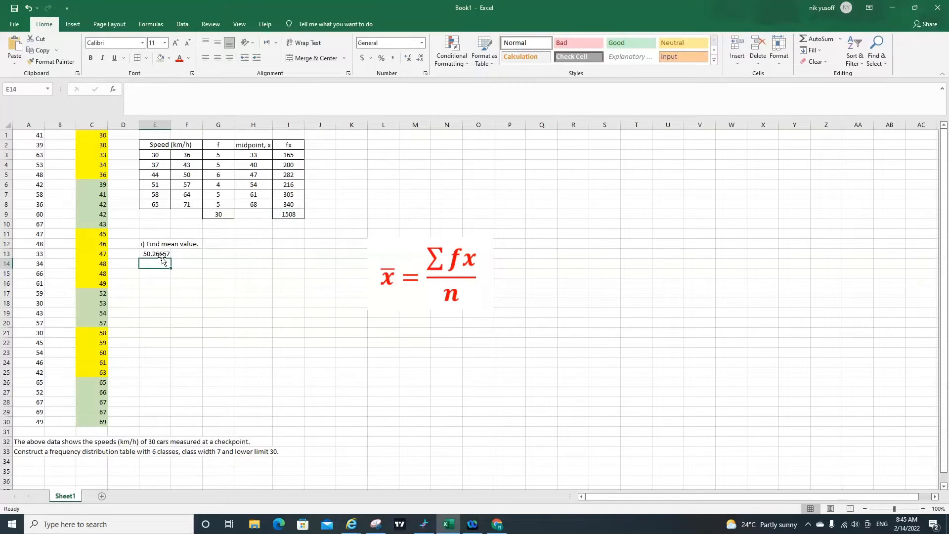
left_click(164, 254)
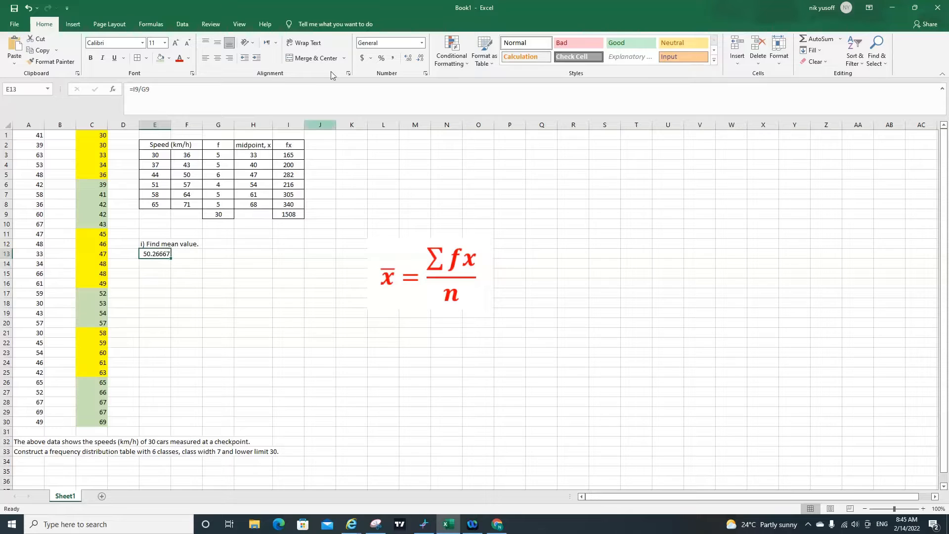
left_click(420, 58)
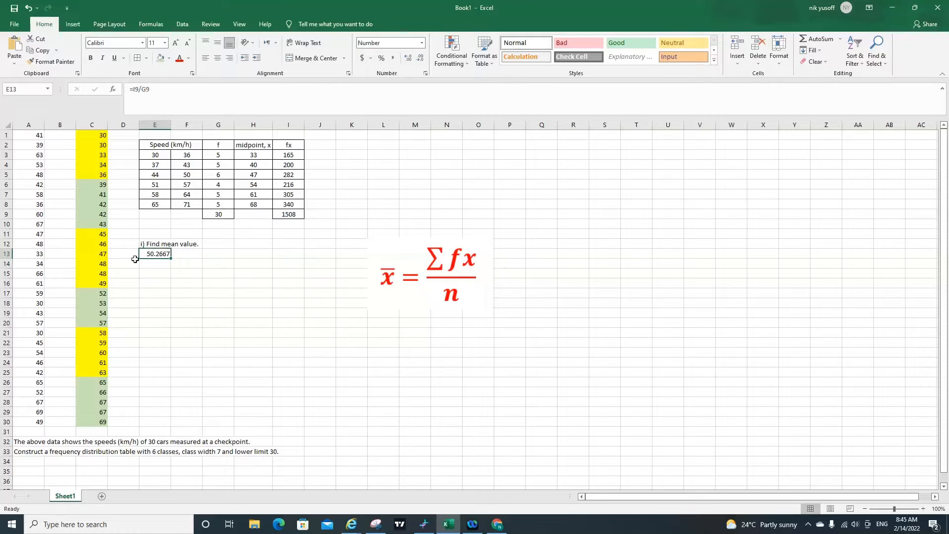
Write the interpretation "Interpret: On average, the speed is at 50km/h" in E14
left_click(150, 261)
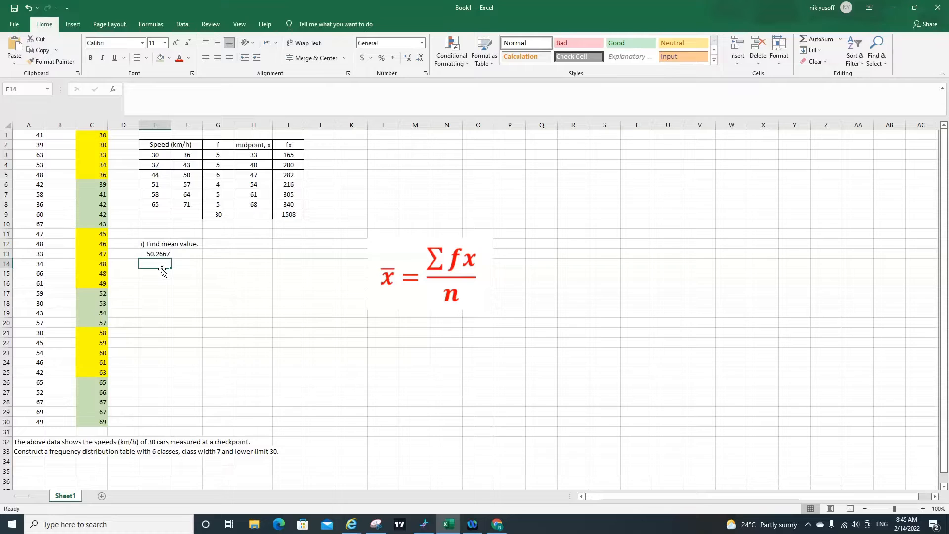
type("Inter")
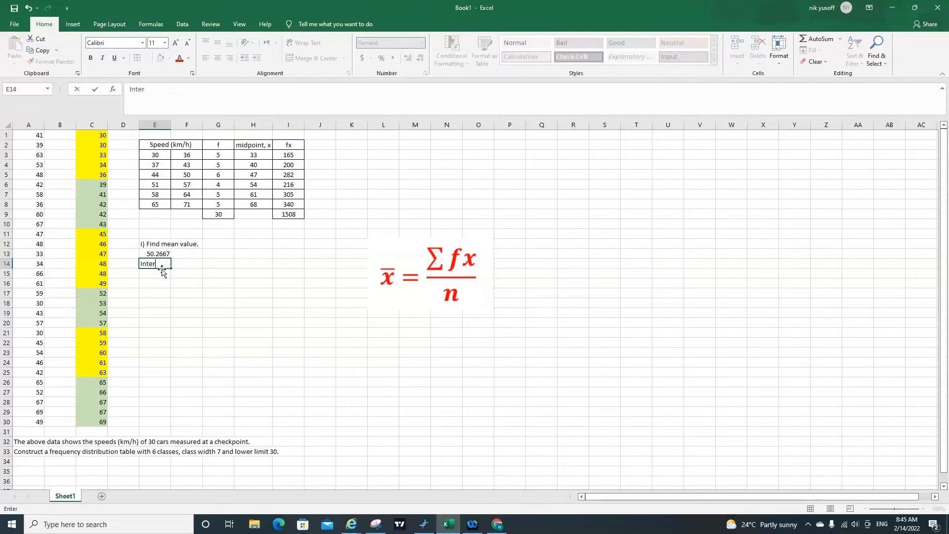
type("pret: On average")
type(", the speed")
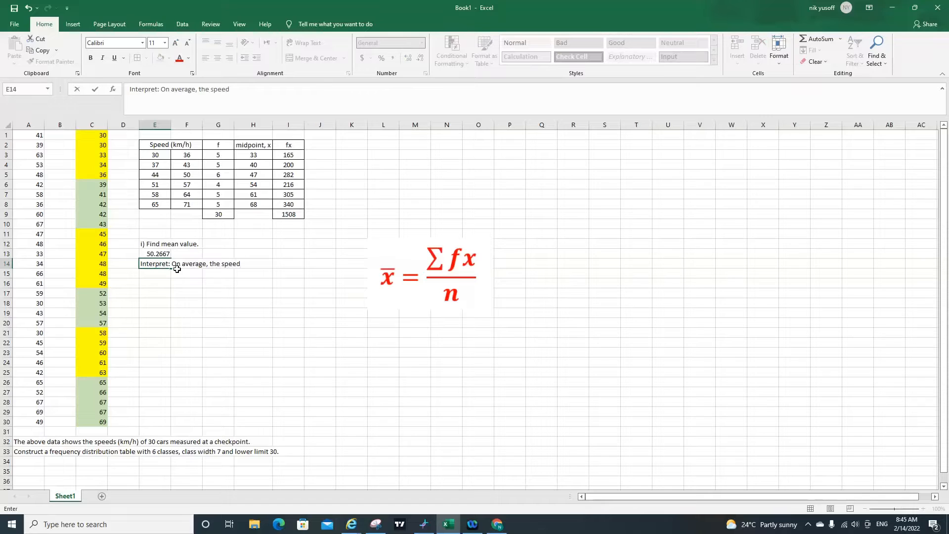
type(" is at 50")
type("km/h")
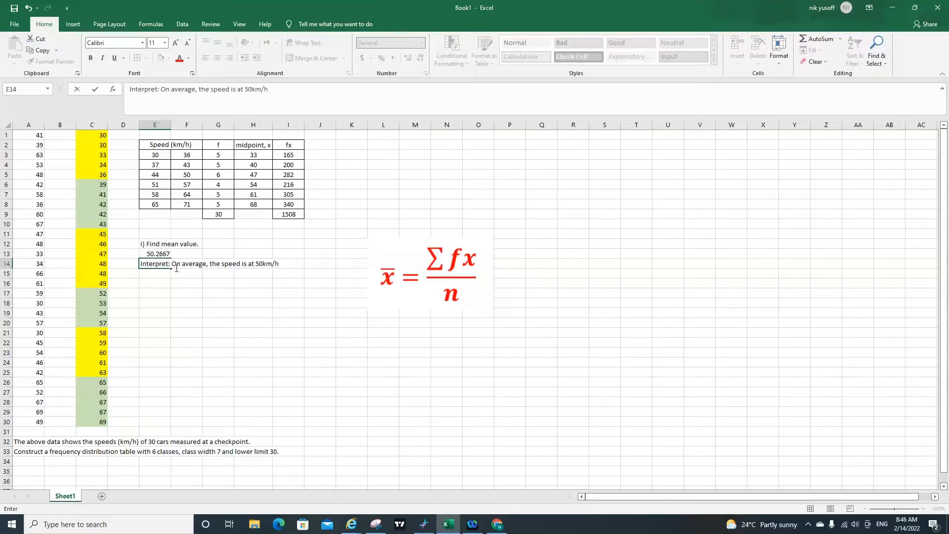
Insert "of 30 cars" after "the speed" in E14's interpretation and end the sentence with a full stop
left_click(265, 264)
left_click(231, 90)
type("of 30 cars")
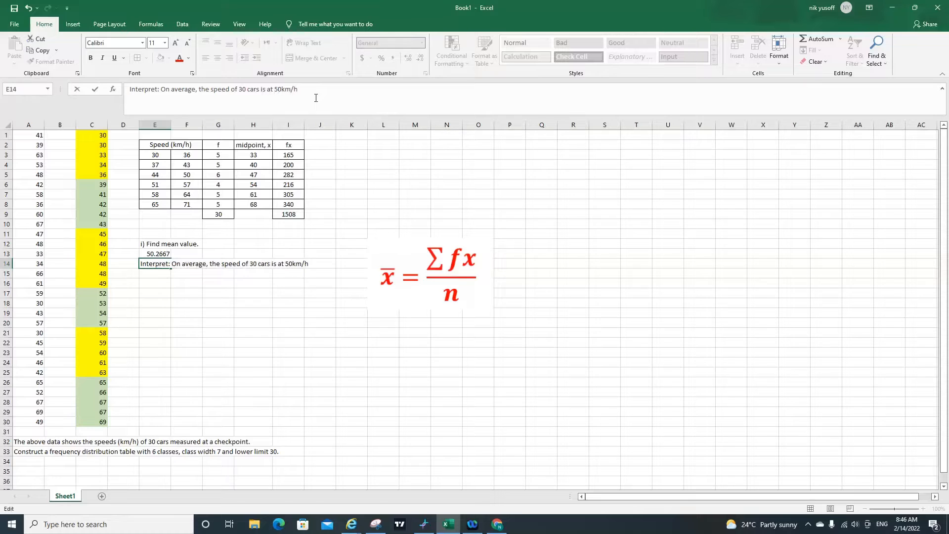
key("Return")
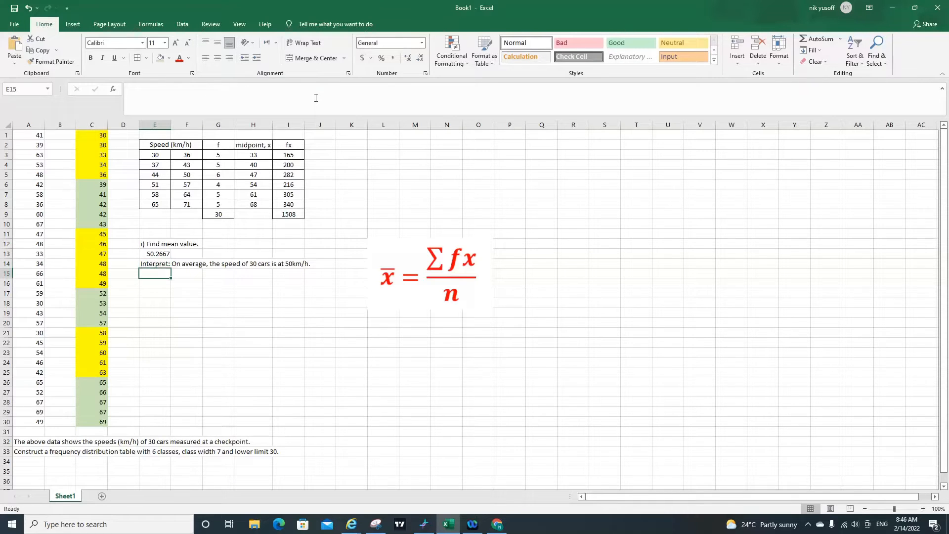
Enter the question label "ii) Find median." in E16
left_click(163, 286)
type("ii")
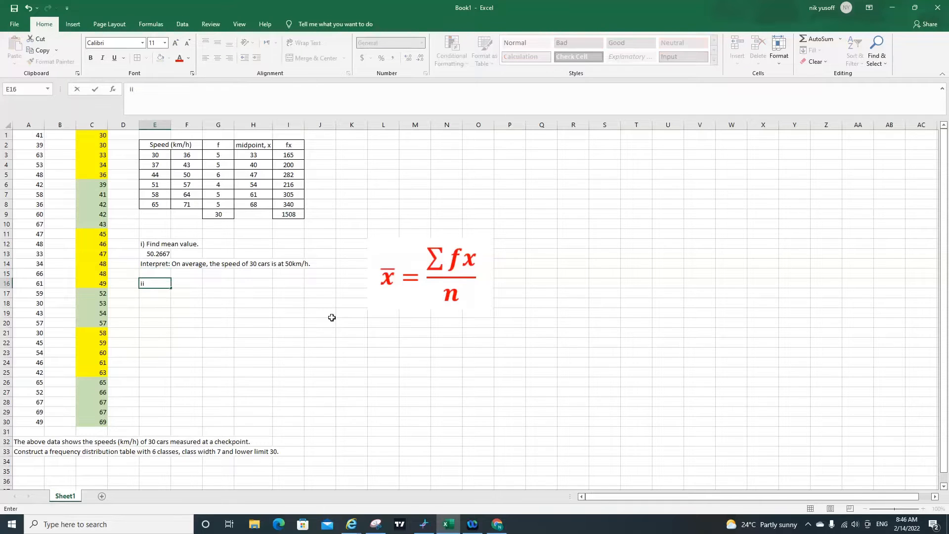
type(") Find median.")
key("Return")
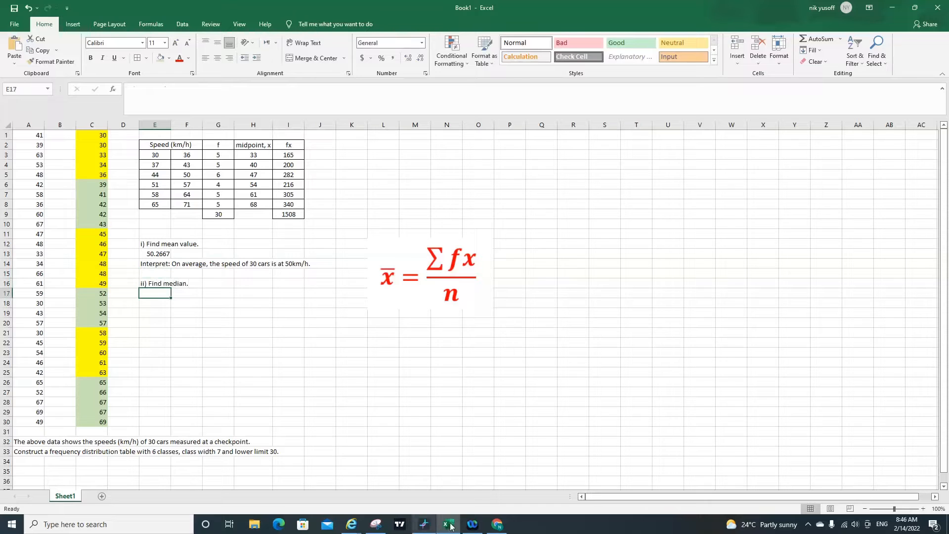
left_click(497, 524)
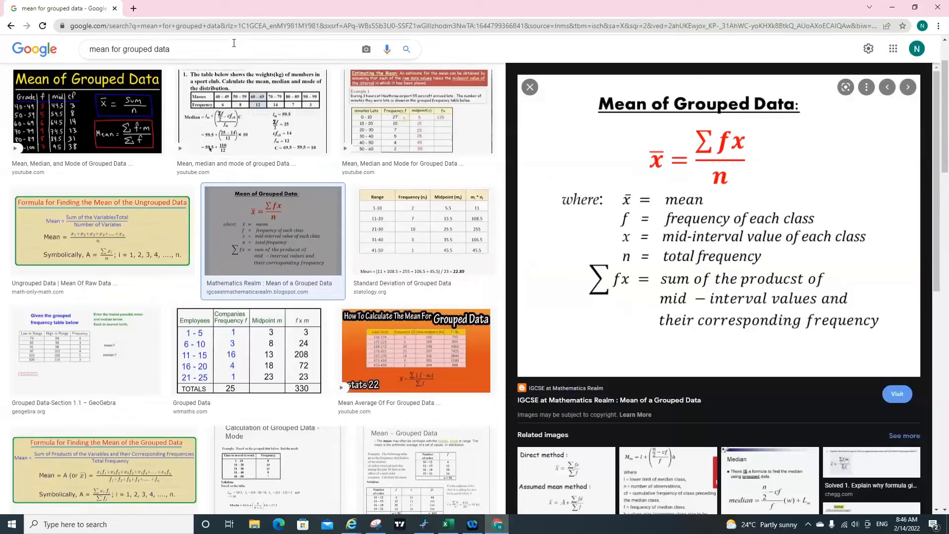
left_click(233, 43)
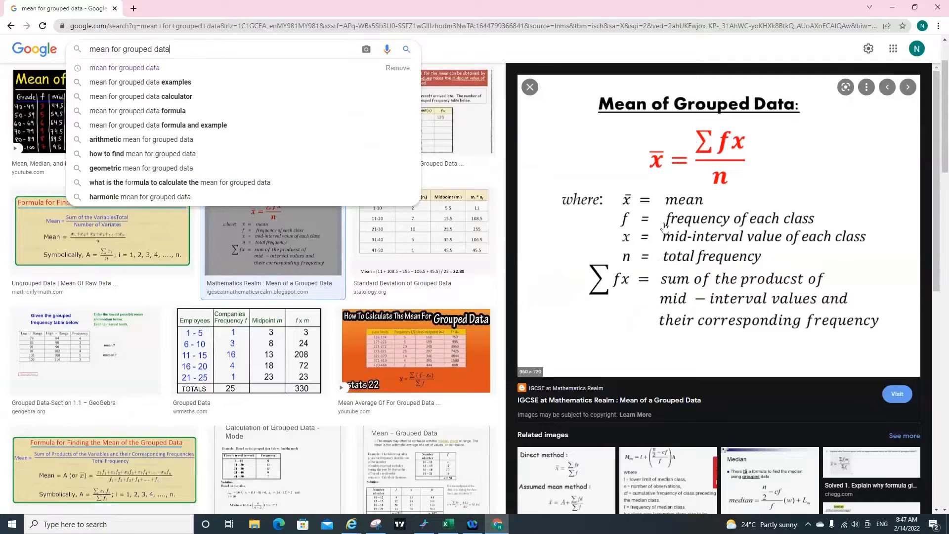
left_click(496, 528)
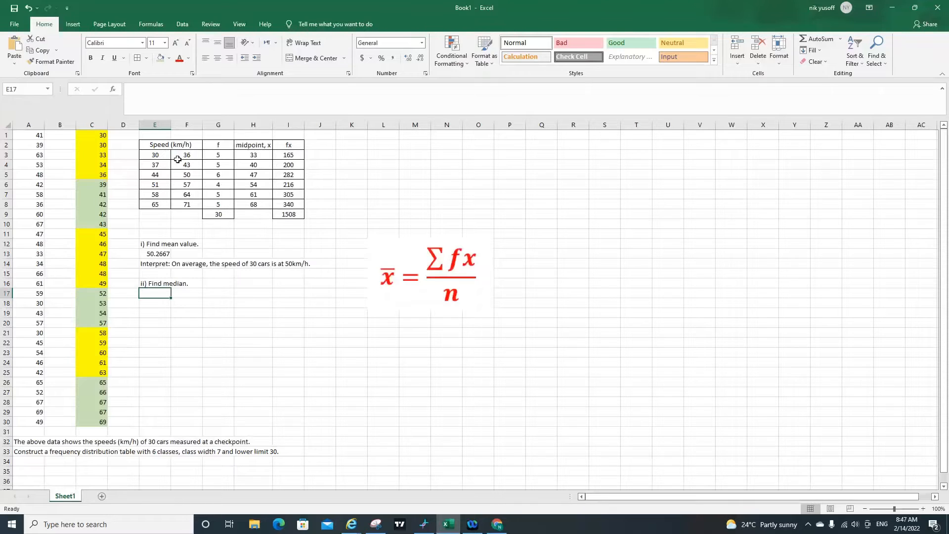
left_click_drag(29, 135, 23, 207)
left_click_drag(84, 138, 91, 423)
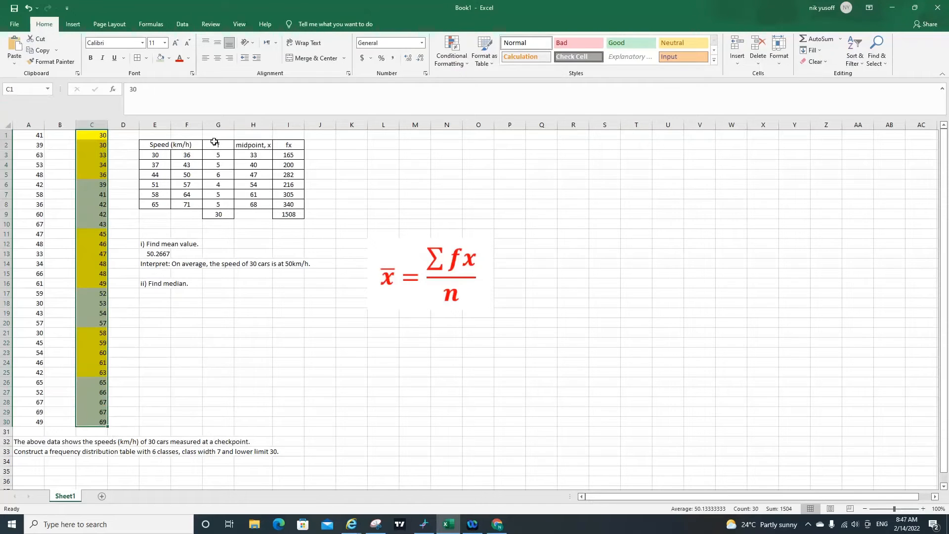
left_click(883, 79)
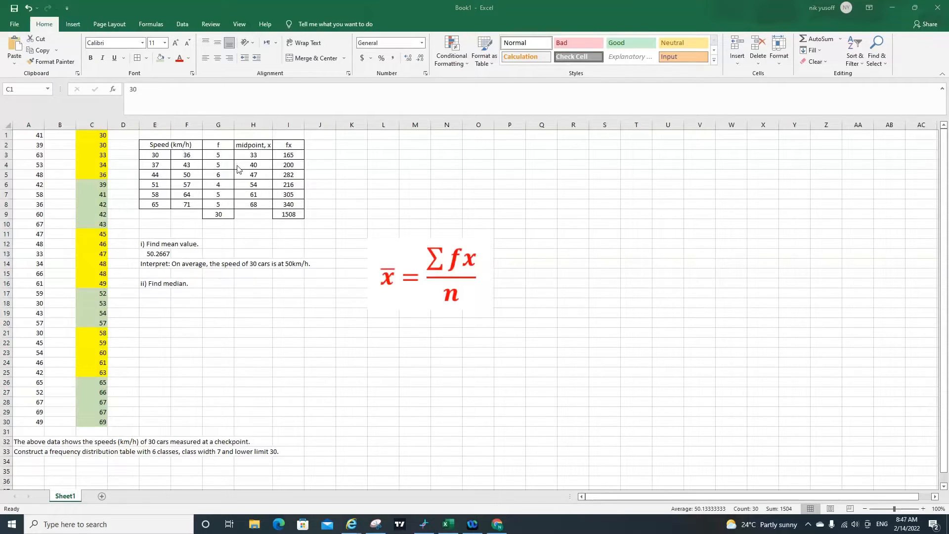
left_click(168, 299)
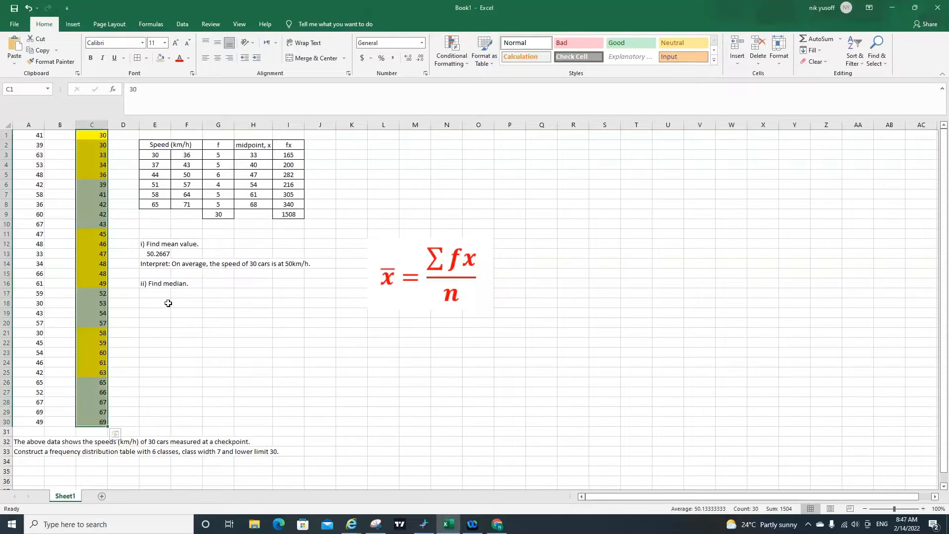
left_click(167, 295)
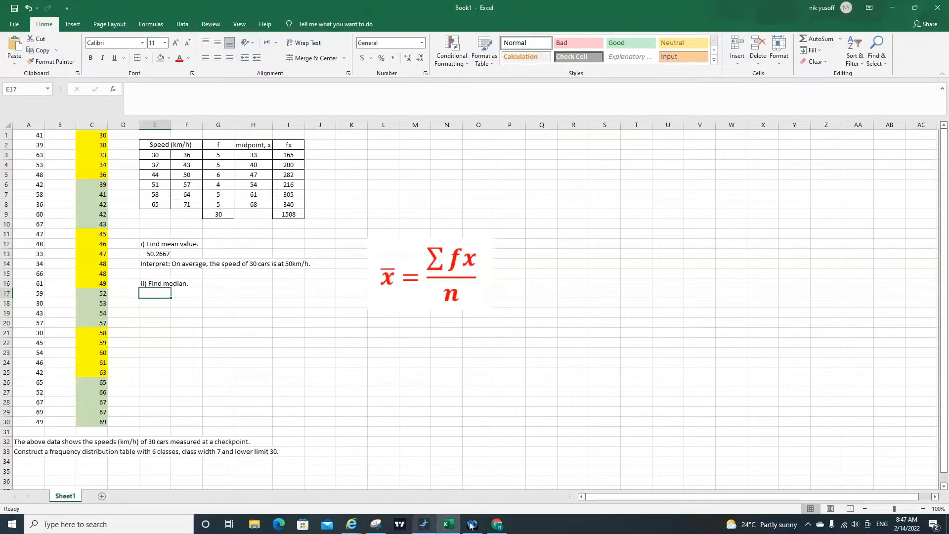
Switch to Chrome, search Google Images for "median for grouped data" and open the Math Stack Exchange formula image
left_click(496, 524)
key("BackSpace")
key("BackSpace")
key("BackSpace")
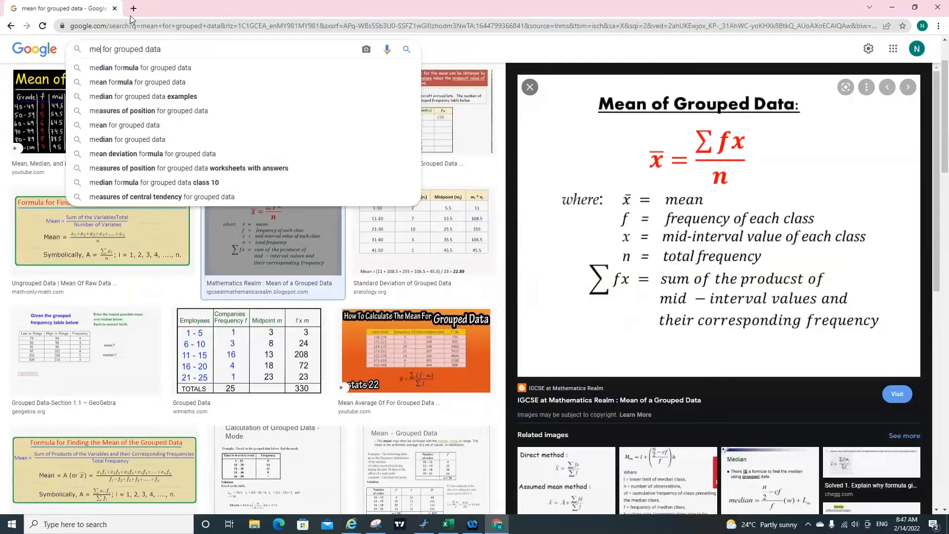
type("edian")
key("Return")
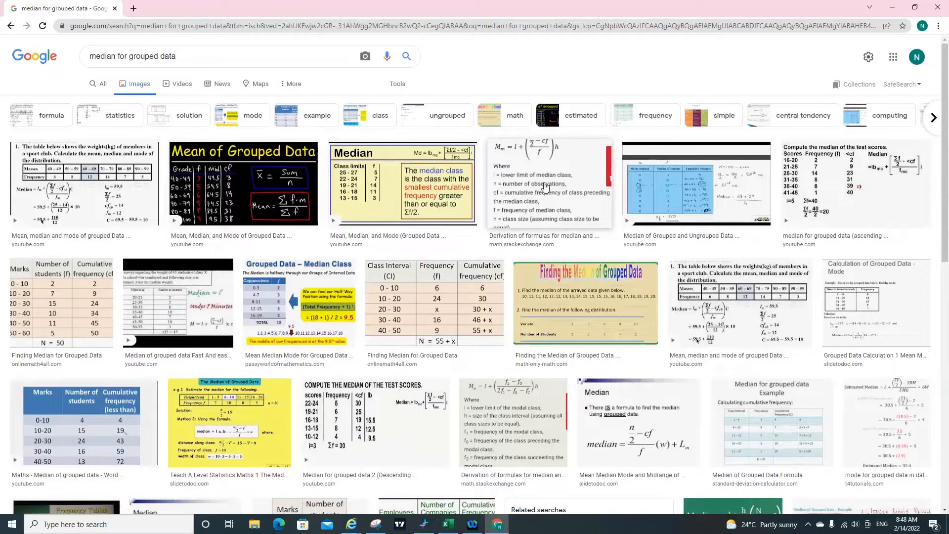
left_click(544, 183)
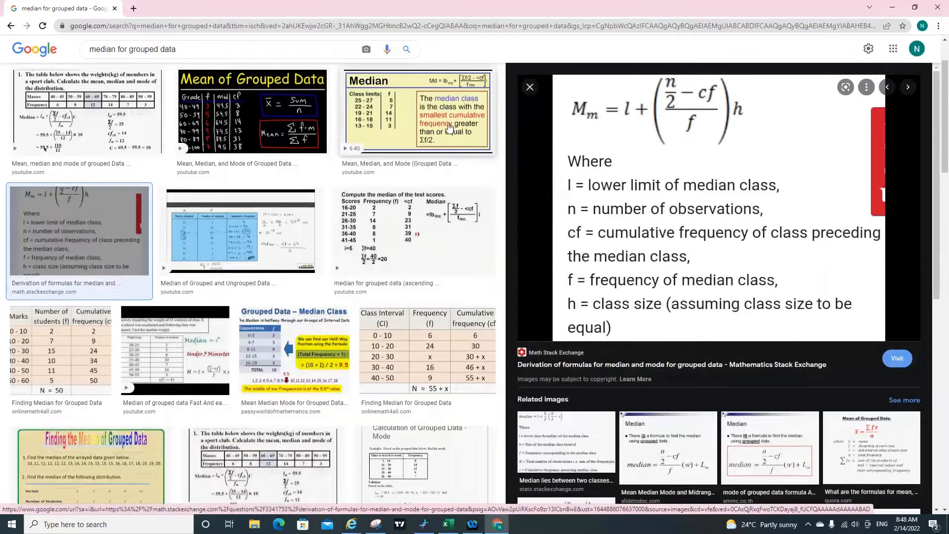
Search Google Images for "standard deviation for grouped data" and preview the SlidePlayer formula image, closing the preview when done
left_click(117, 49)
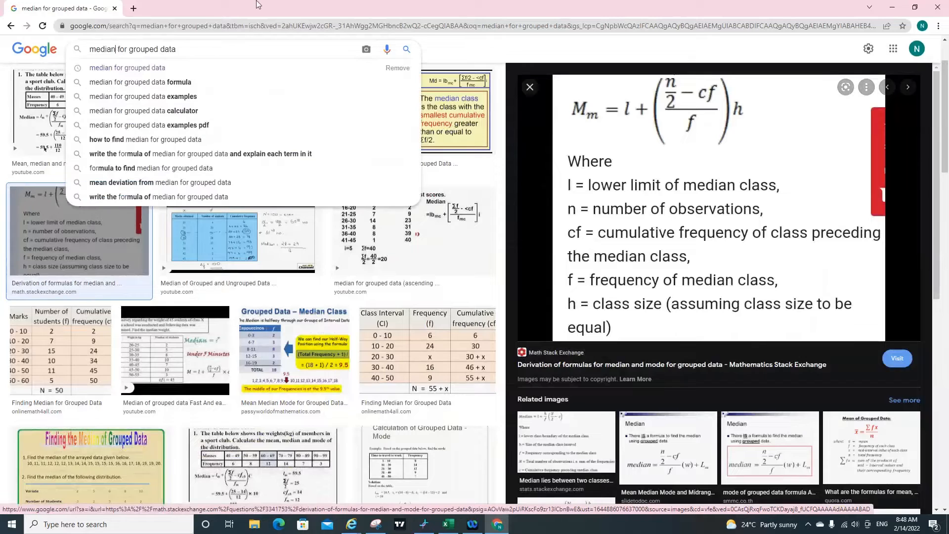
key("BackSpace")
key("BackSpace")
key("BackSpace")
key("BackSpace")
type("standard de")
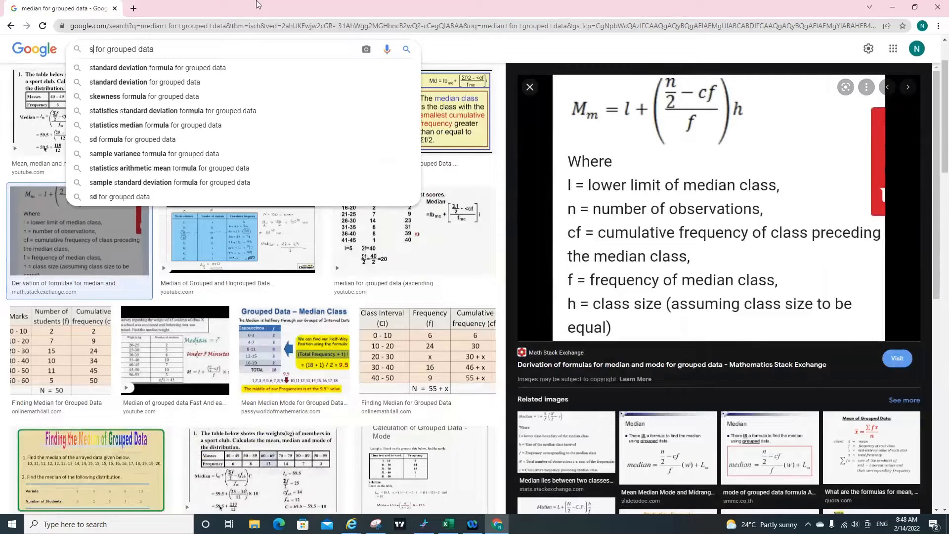
type("via")
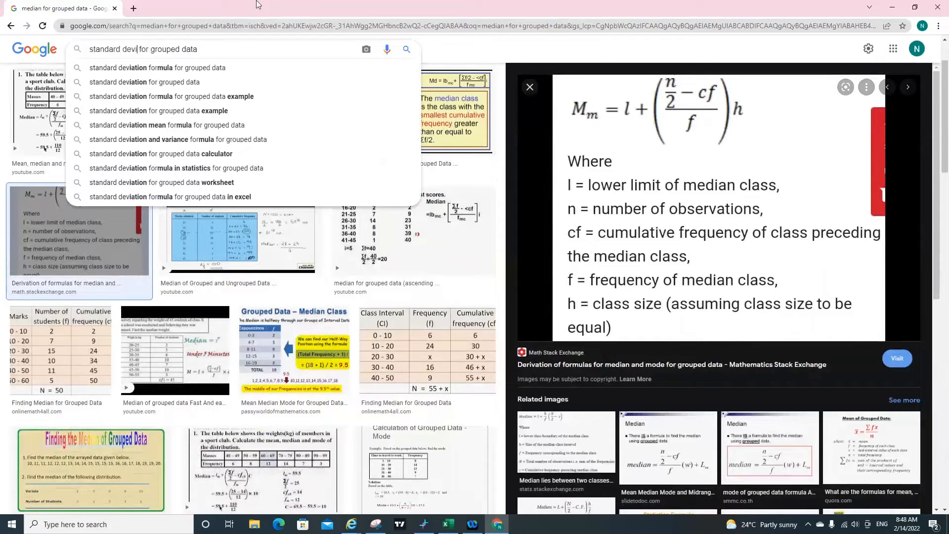
type("tion")
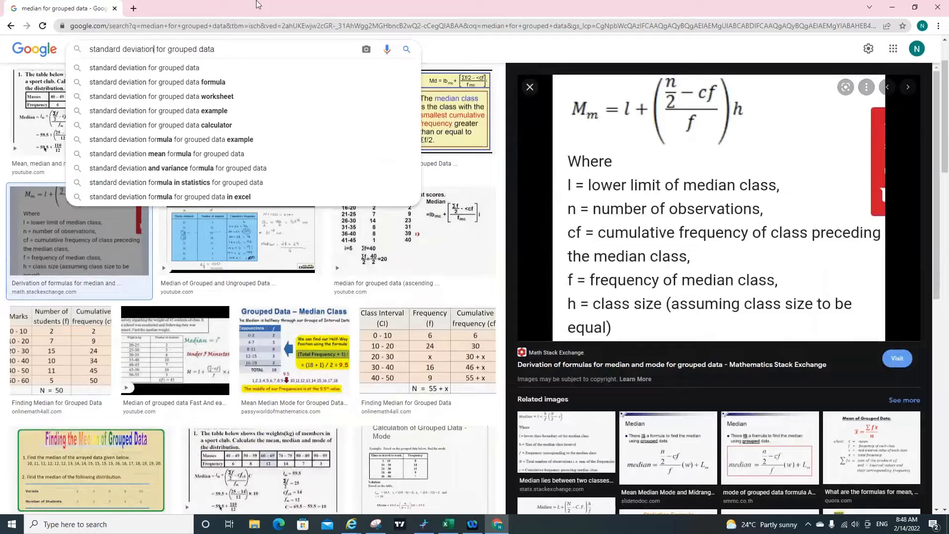
key("Return")
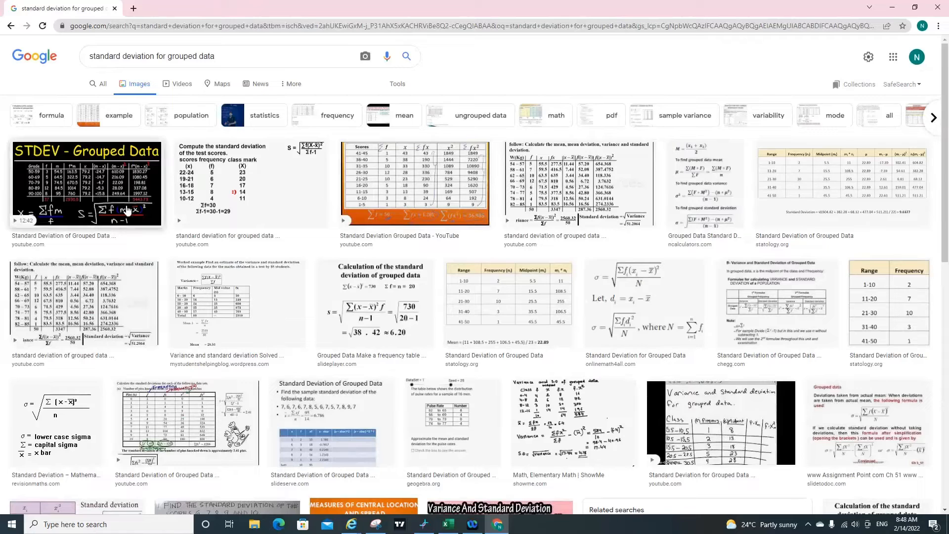
left_click(389, 320)
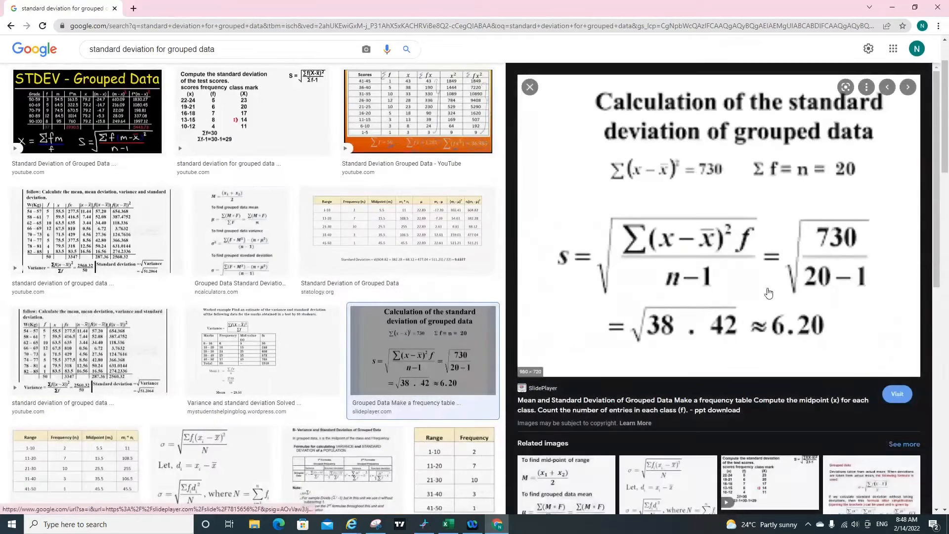
left_click(530, 88)
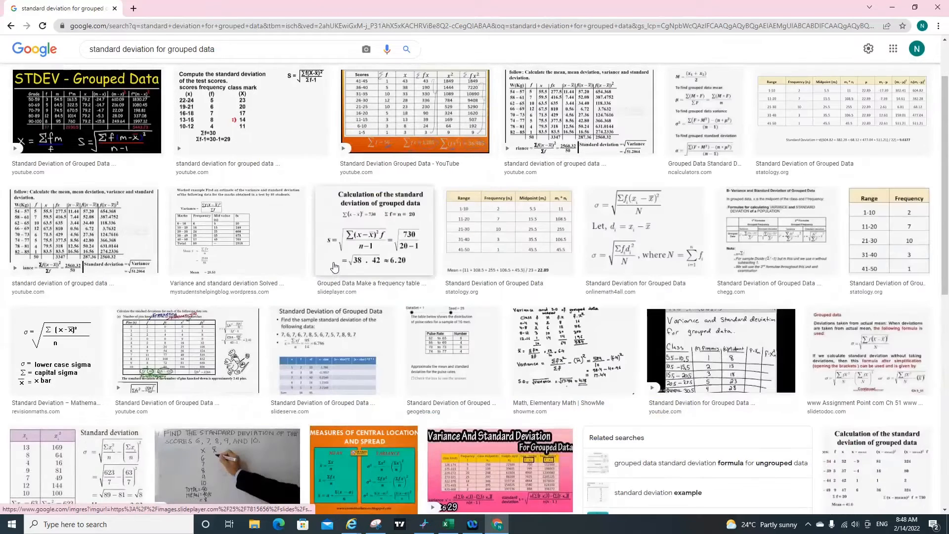
Preview the Student's Helping Blog worked variance example, look through more standard deviation image results, and close the preview
left_click(251, 241)
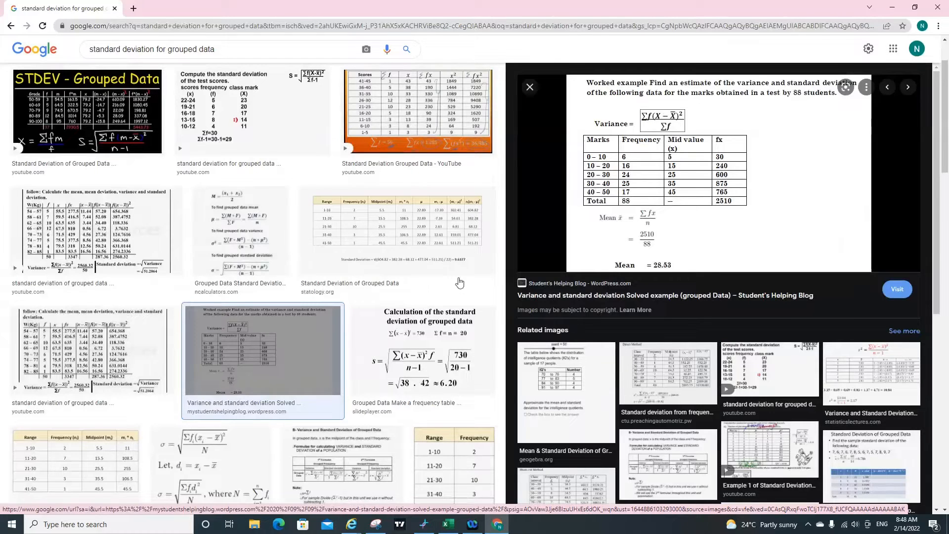
scroll(234, 408, "down", 4)
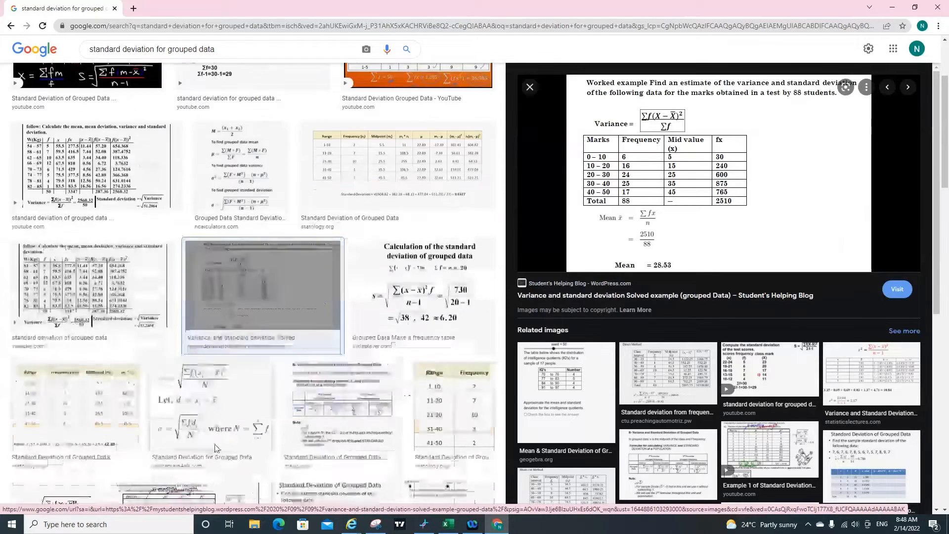
scroll(216, 443, "down", 4)
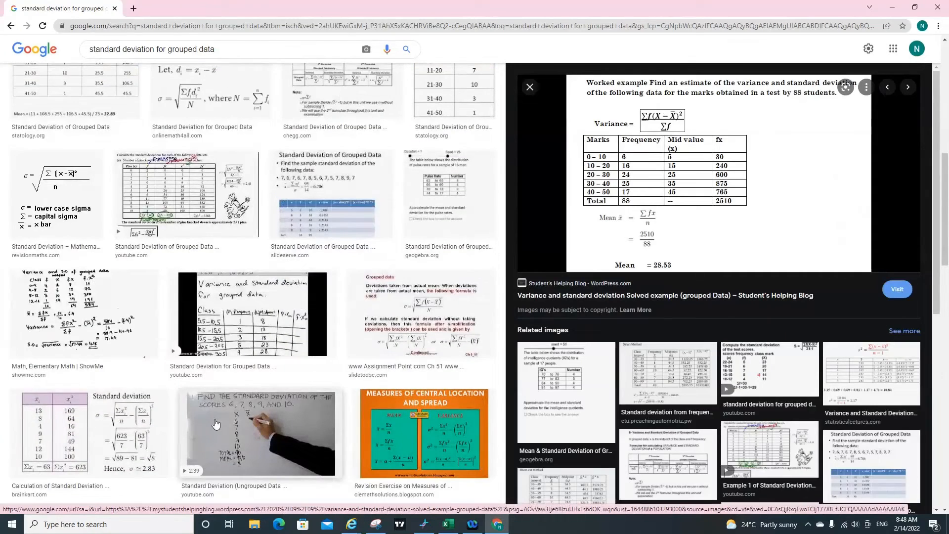
scroll(216, 424, "down", 3)
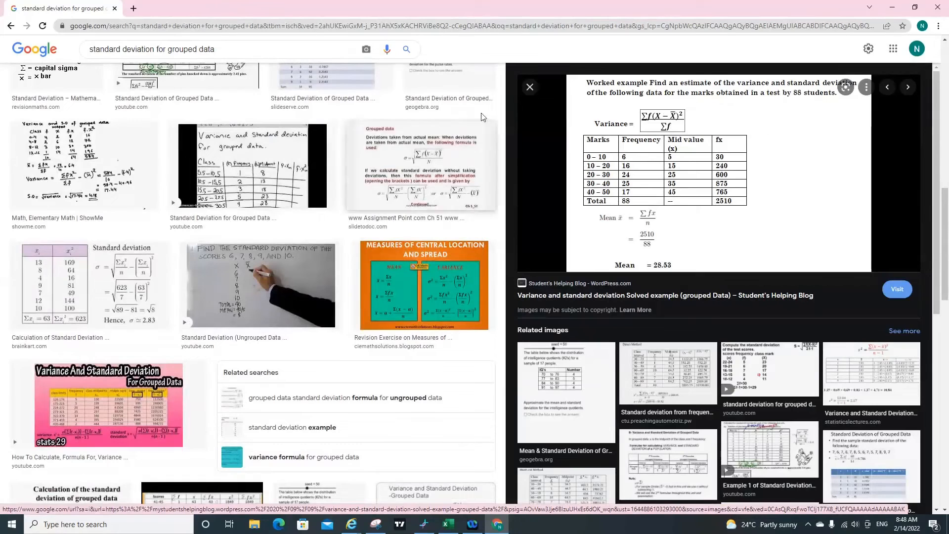
left_click(529, 88)
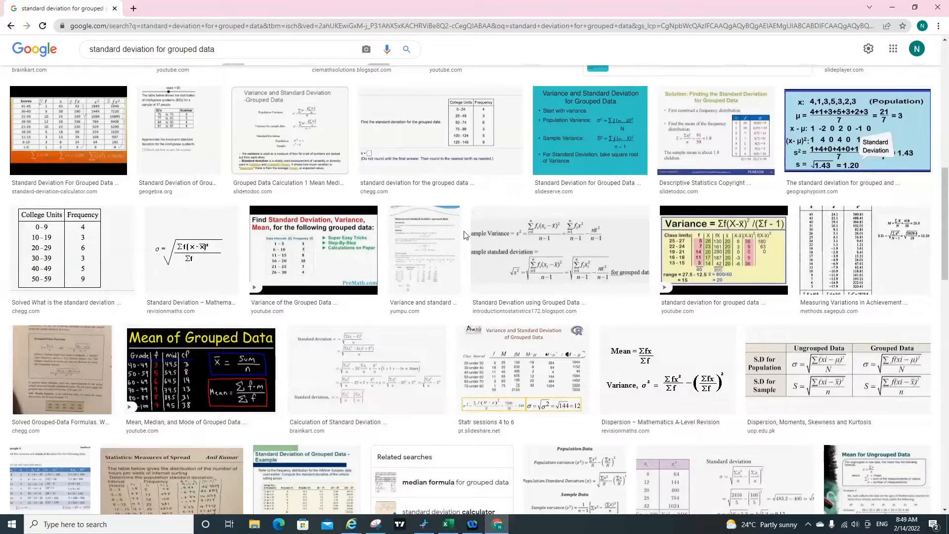
Preview the introductiontostatistics172 sample standard deviation formula image, close the preview, and return to the Excel workbook
left_click(566, 285)
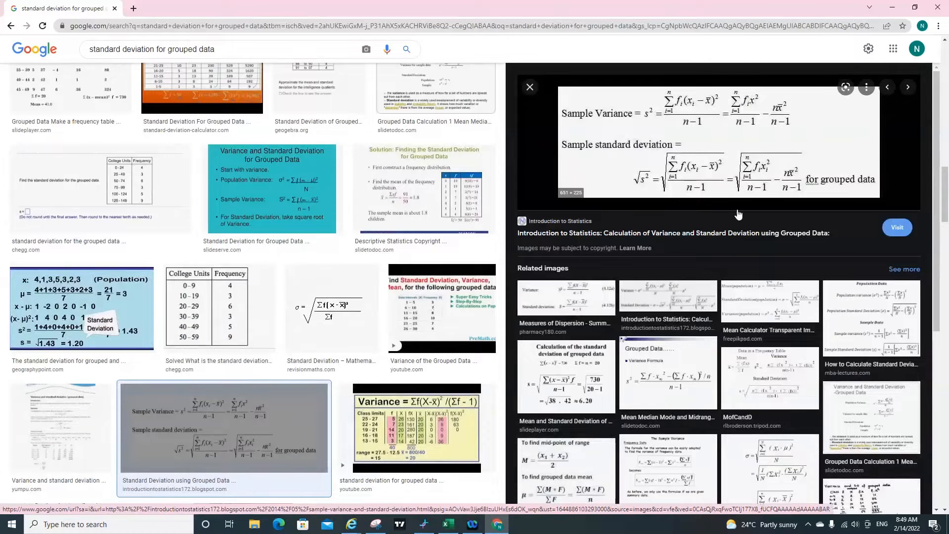
left_click(530, 87)
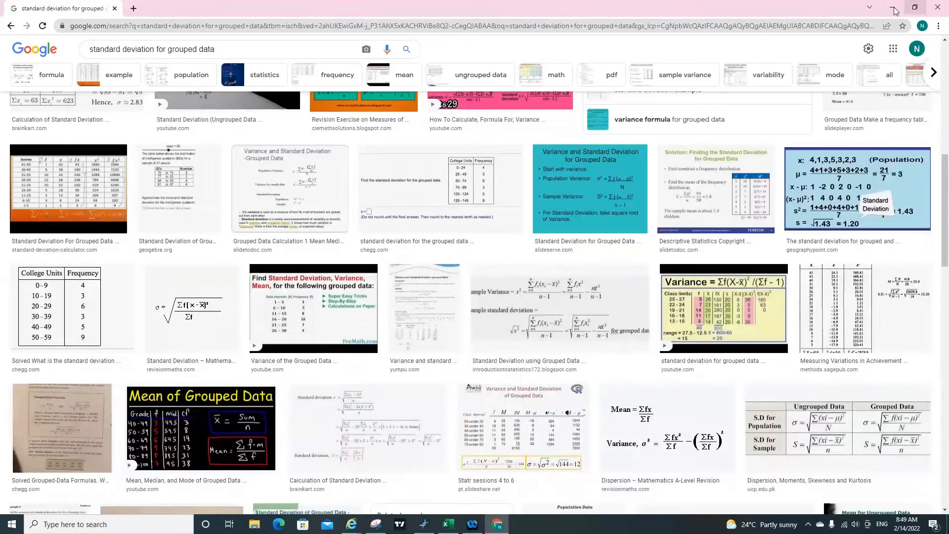
left_click(893, 8)
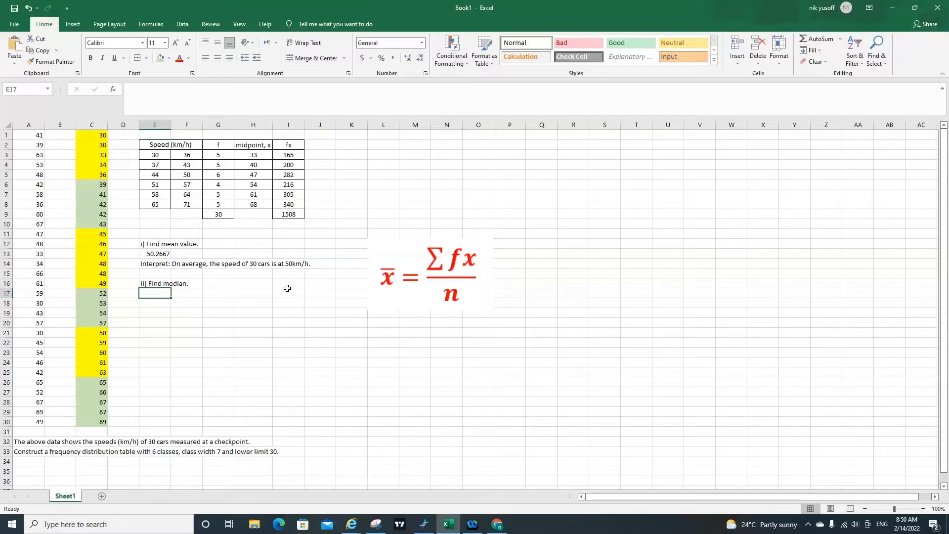
Change the question label in E16 to "ii) Find standard deviation."
left_click(148, 283)
left_click(187, 89)
key("BackSpace")
key("BackSpace")
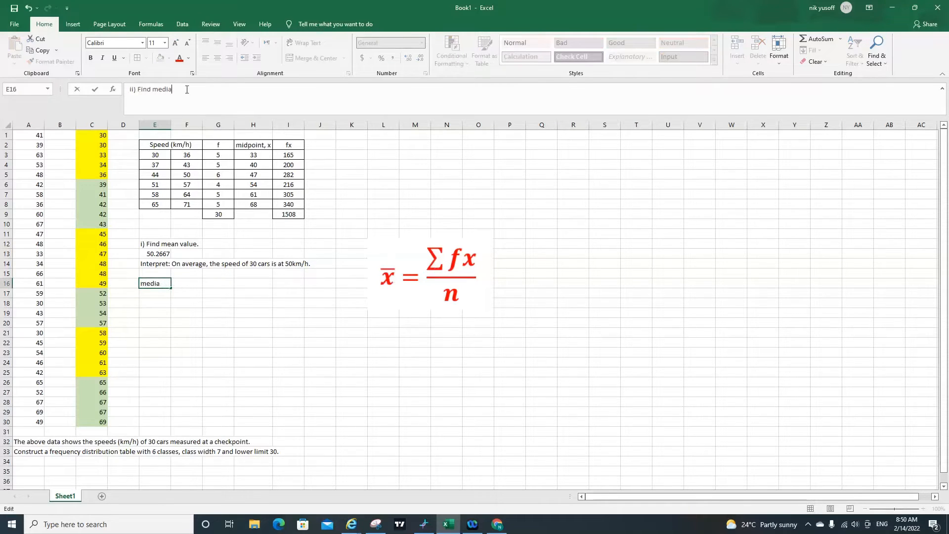
key("BackSpace")
key("BackSpace")
key("BackSpace")
key("BackSpace")
key("BackSpace")
type("standard deviation")
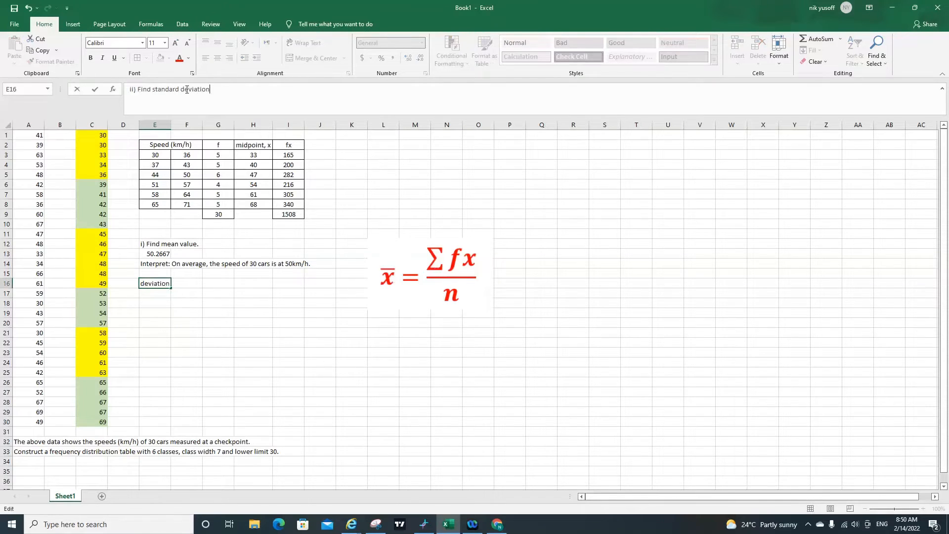
type(".")
key("Return")
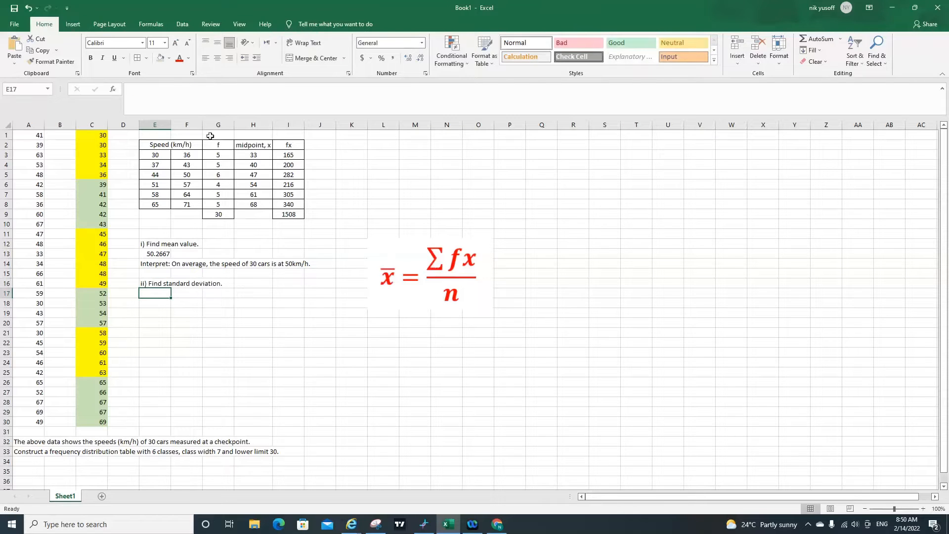
Move the mean formula picture up beside the frequency table, spanning columns M to P from row 1
left_click(447, 264)
left_click_drag(448, 265, 476, 159)
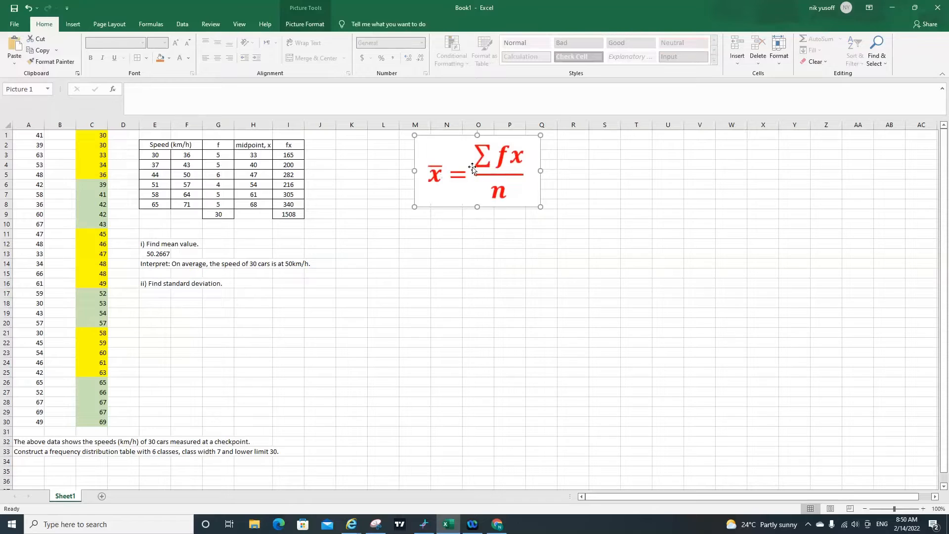
left_click(478, 224)
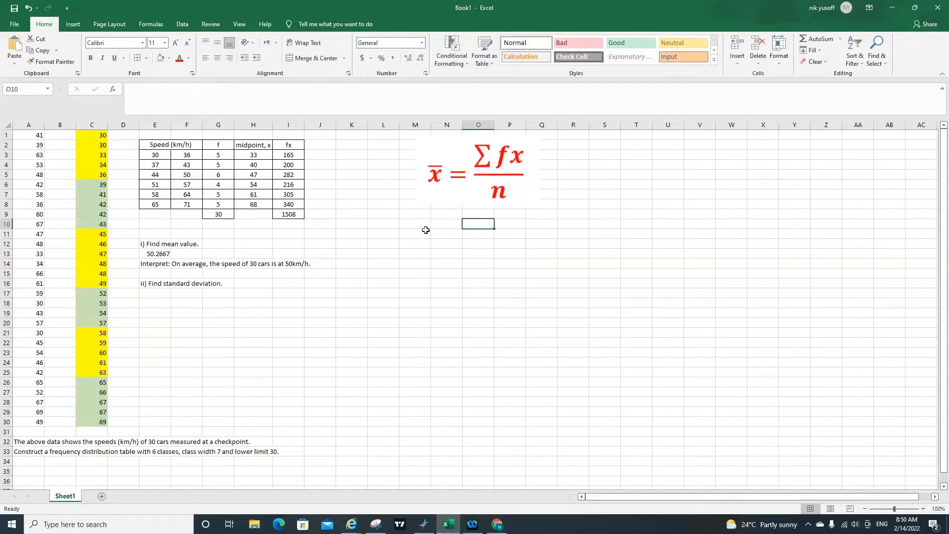
left_click_drag(436, 187, 416, 184)
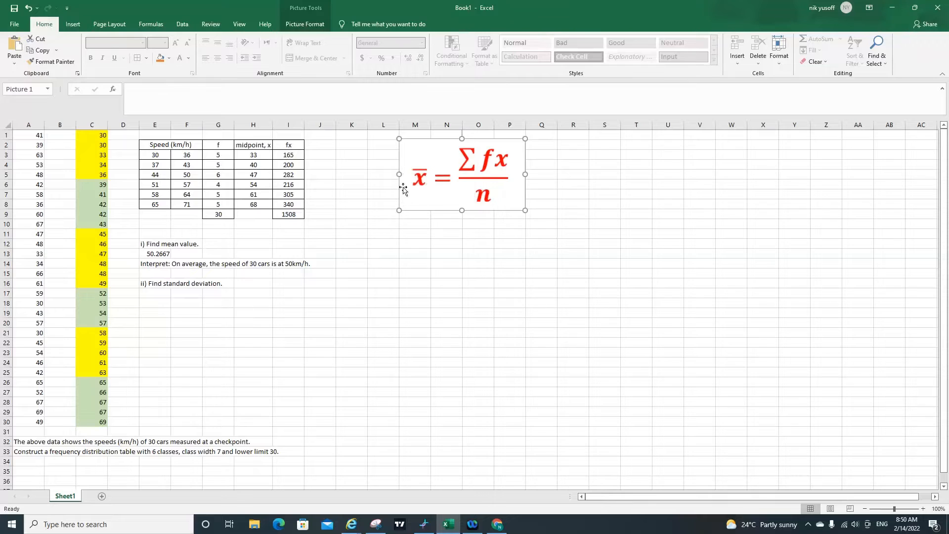
left_click(881, 80)
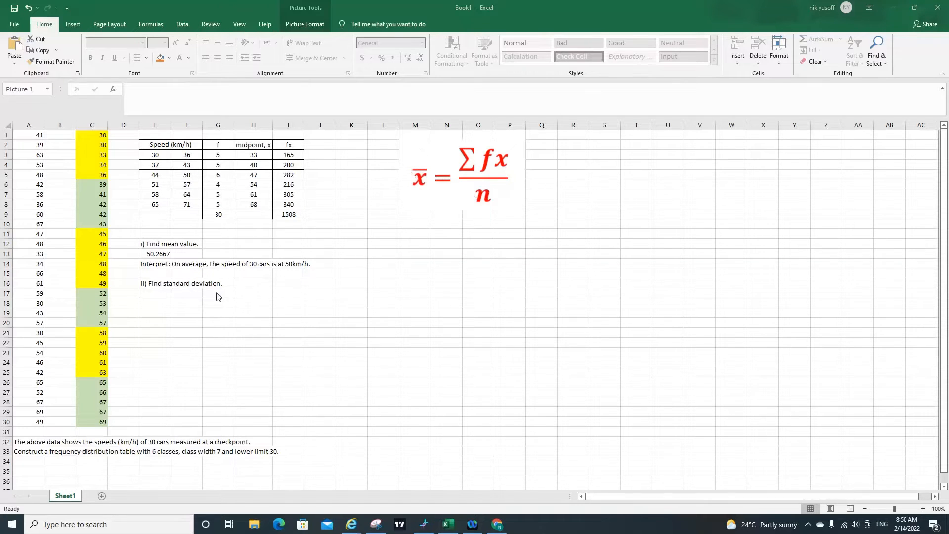
Switch to Chrome and look through the image results for a grouped data standard deviation formula
left_click(497, 525)
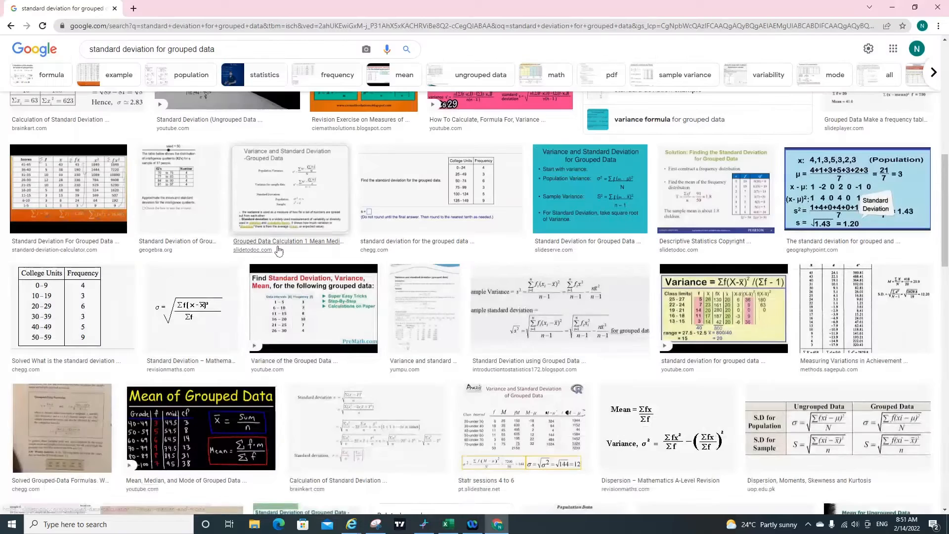
scroll(297, 297, "down", 2)
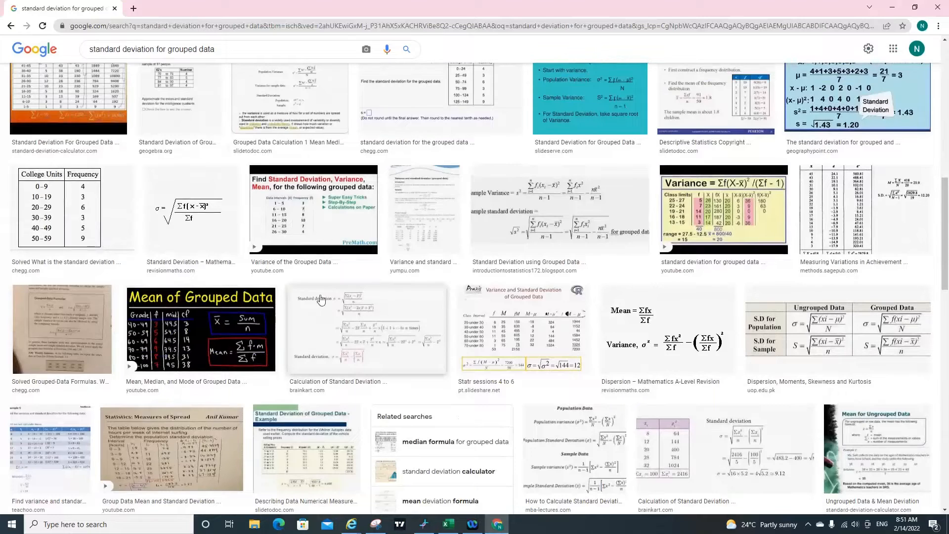
scroll(347, 303, "up", 8)
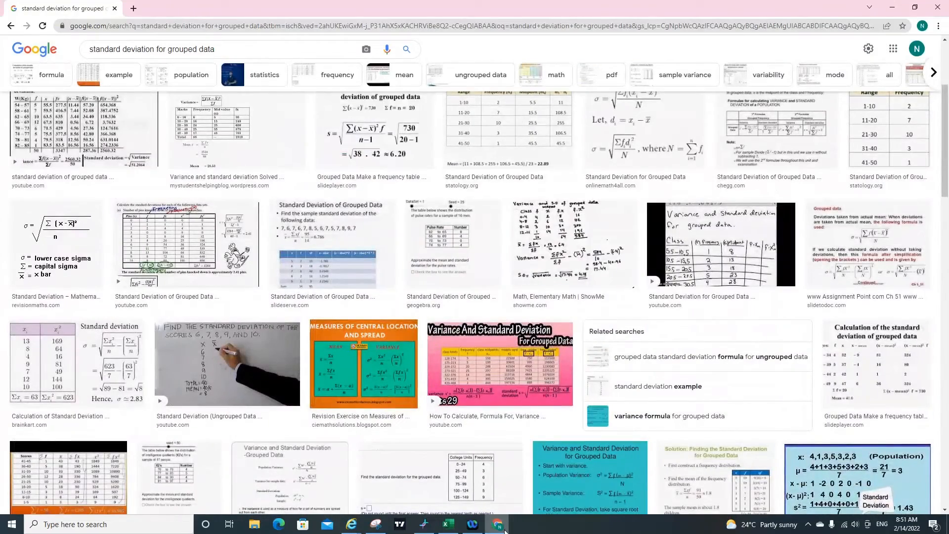
left_click(497, 525)
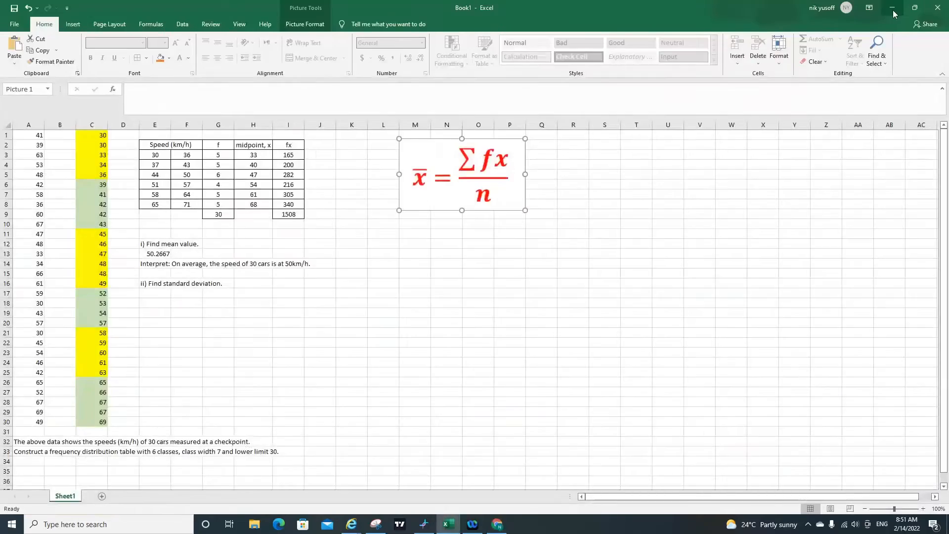
Minimize Excel, open a maximized Chrome window with the third listed profile, and dismiss the offer to restore pages
left_click(892, 9)
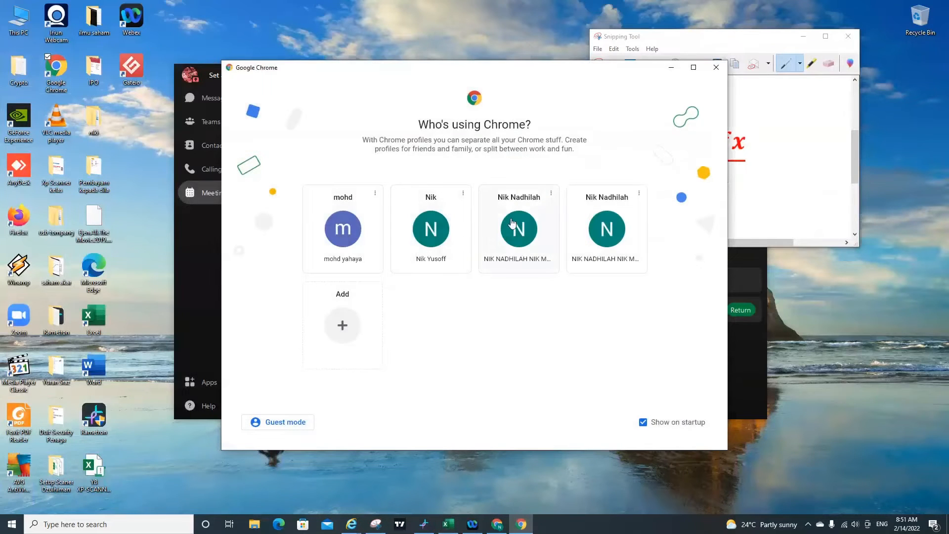
left_click(512, 224)
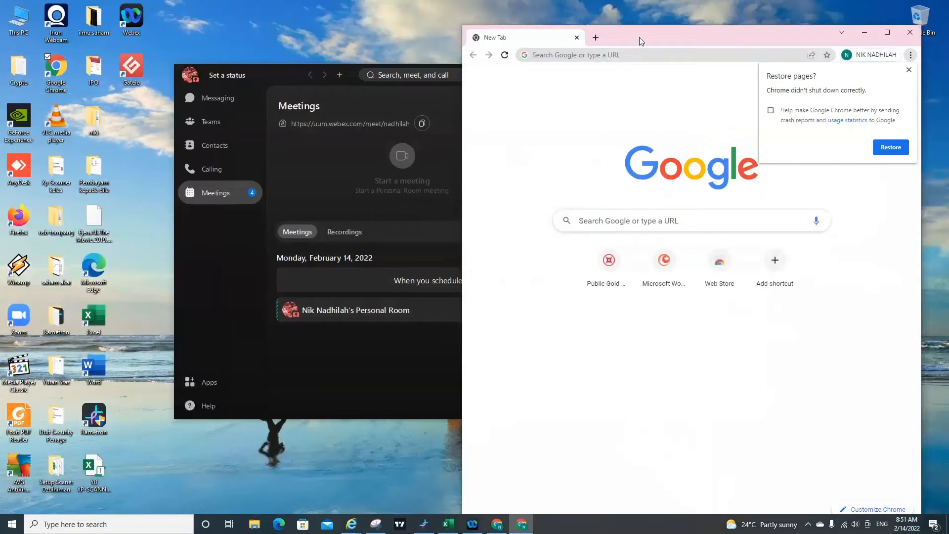
left_click(916, 31)
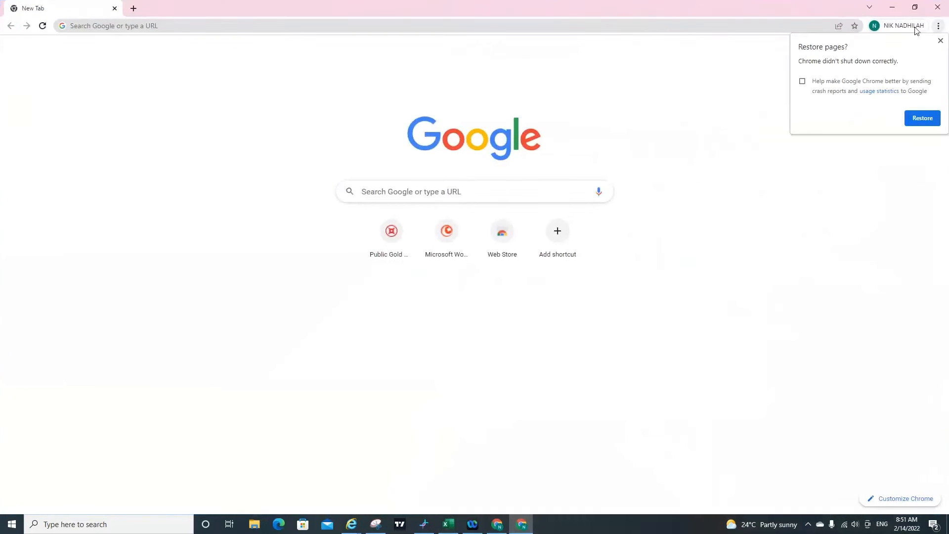
left_click(941, 43)
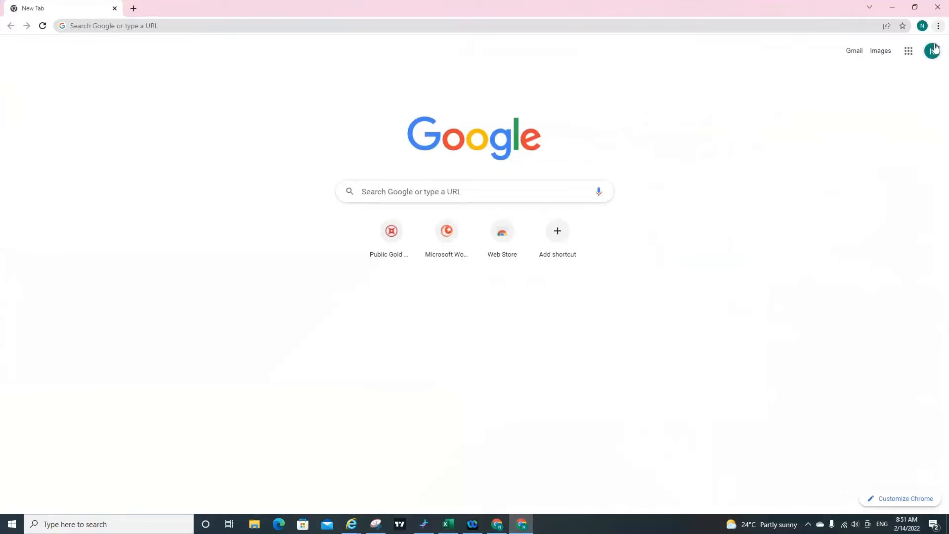
Open C5 Variability Measures.pptx from the Slides folder inside Buku dan Nota, in the AP212 folder shared on Google Drive
left_click(908, 51)
left_click(858, 234)
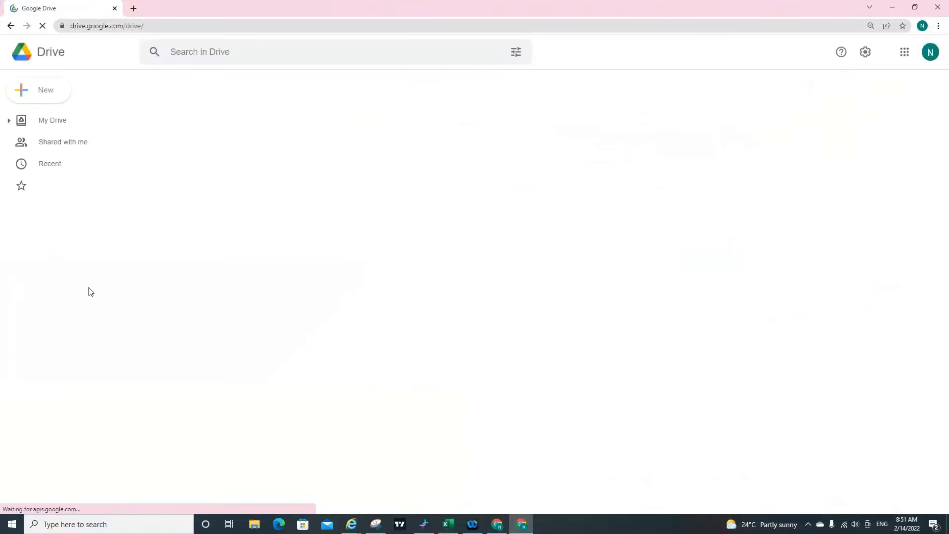
left_click(63, 164)
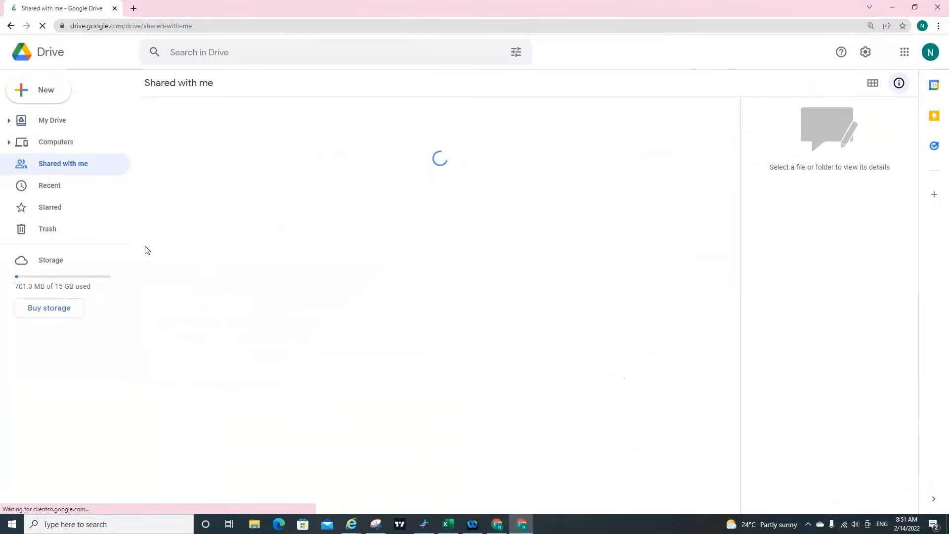
double_click(182, 406)
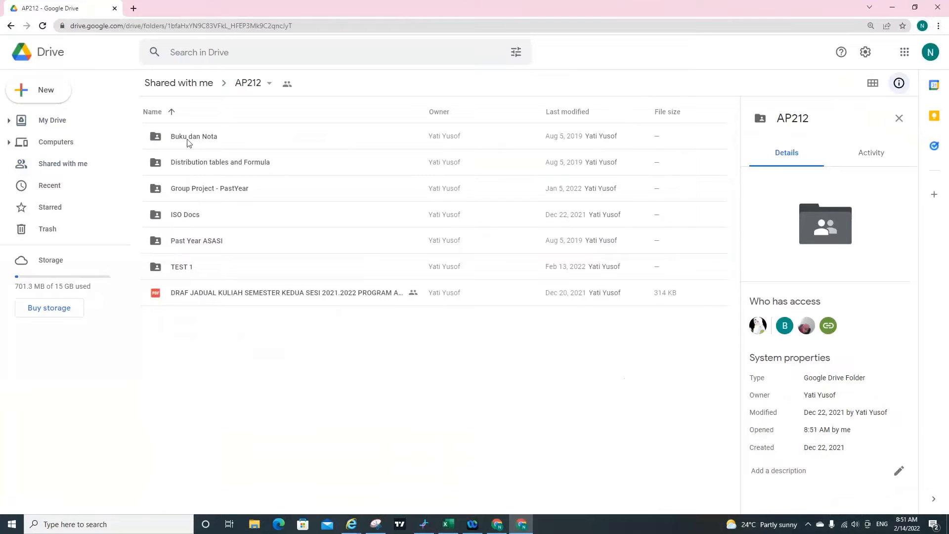
double_click(187, 143)
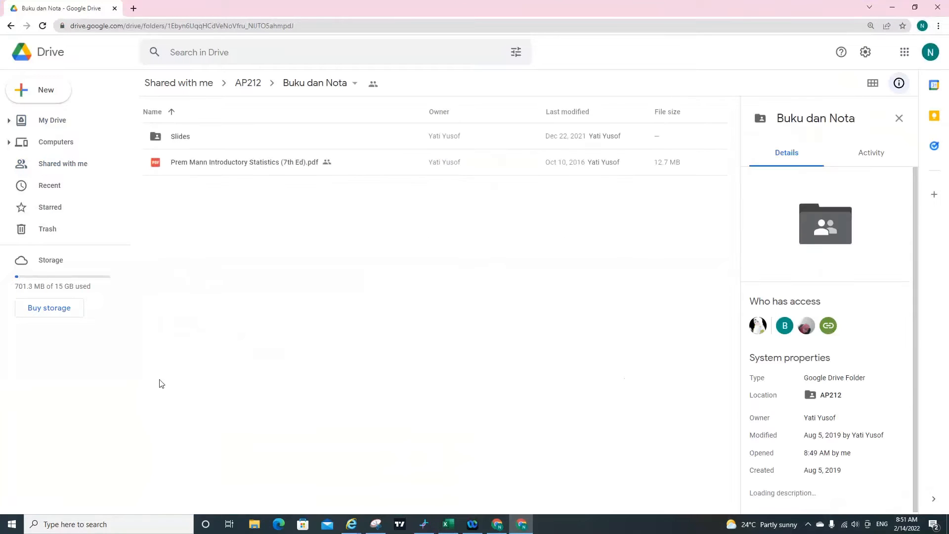
double_click(182, 143)
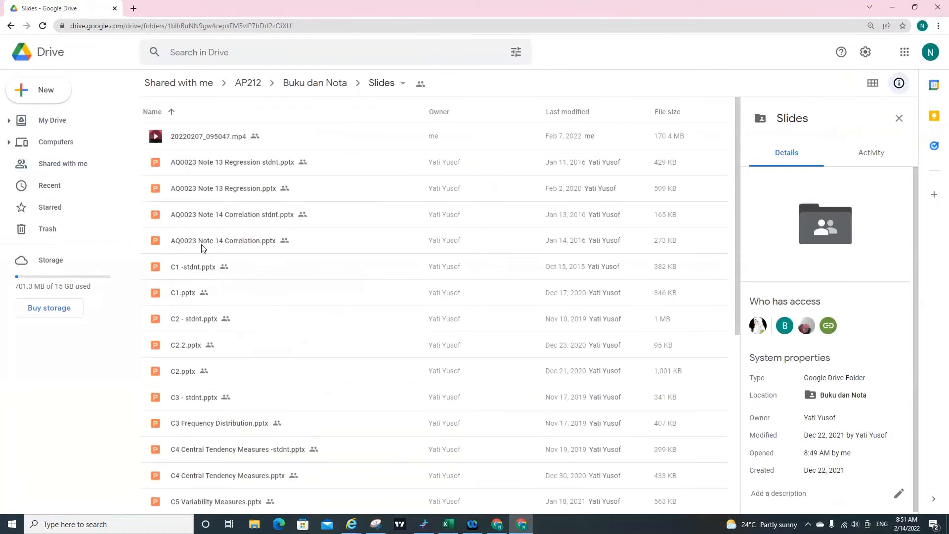
double_click(199, 501)
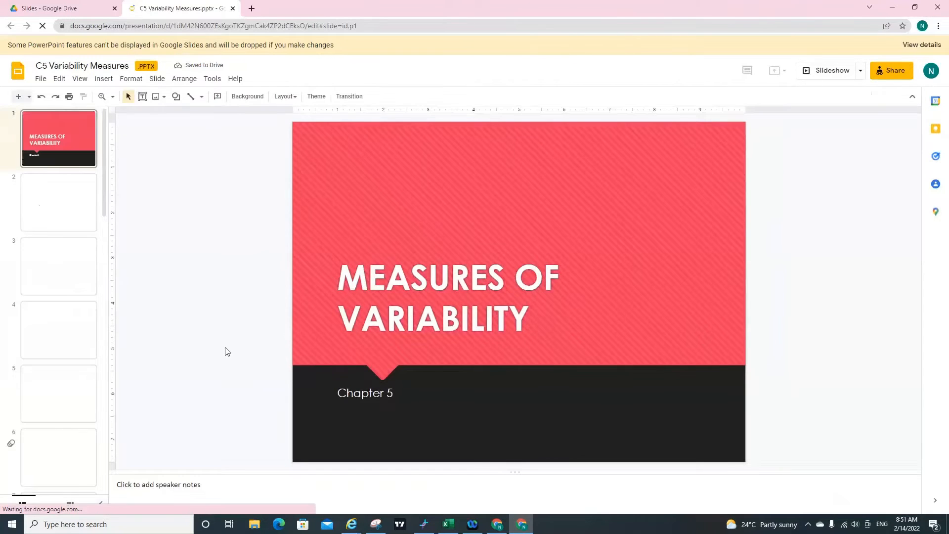
Capture the grouped sample variance formula from the Sample Variance slide with Snipping Tool
scroll(226, 351, "down", 2)
scroll(225, 351, "down", 2)
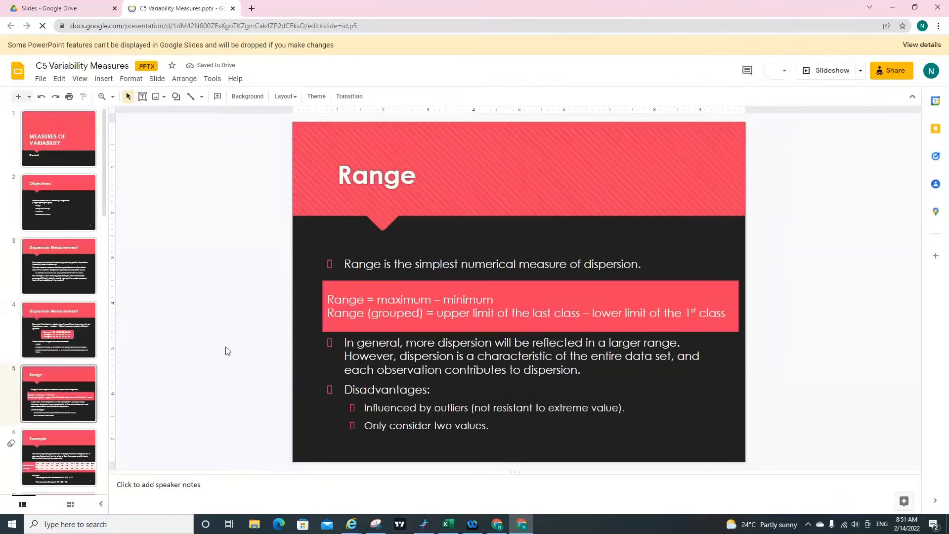
scroll(225, 351, "down", 4)
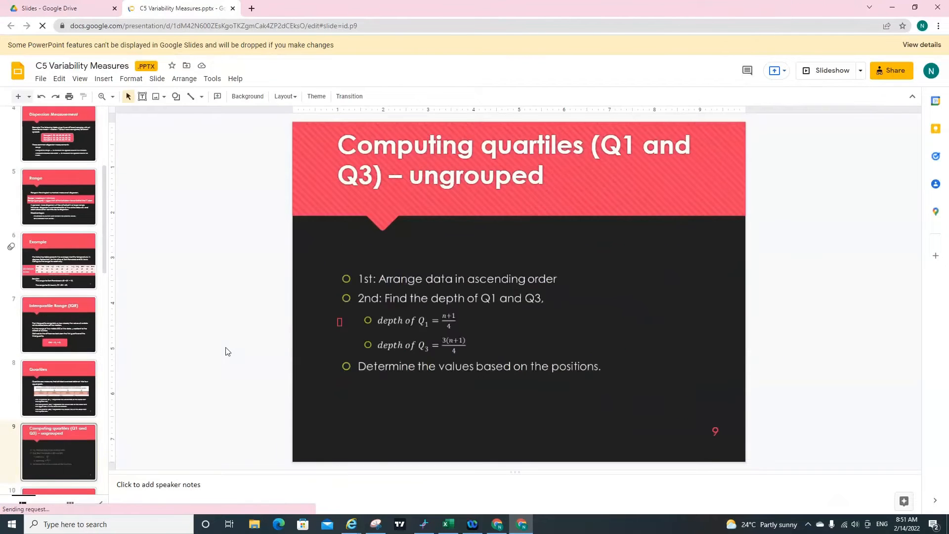
scroll(225, 351, "down", 2)
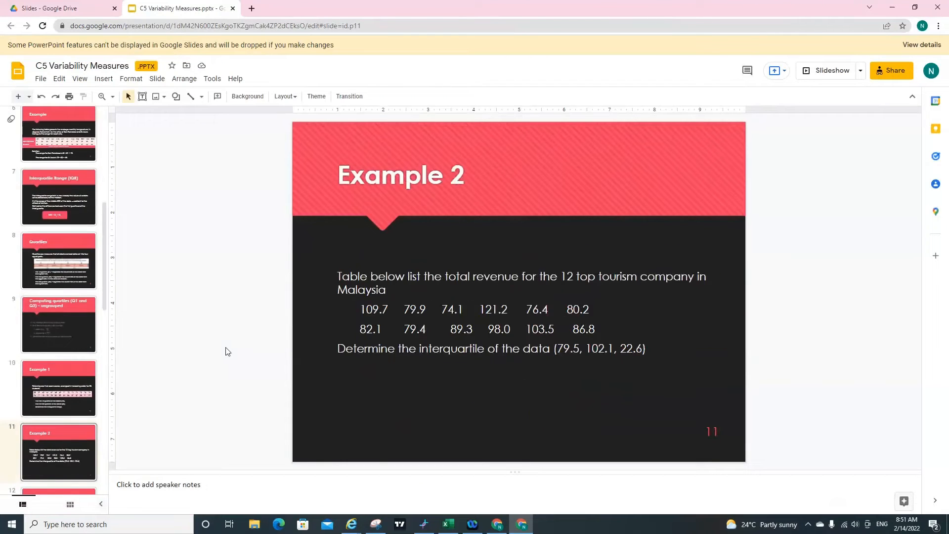
scroll(225, 351, "down", 2)
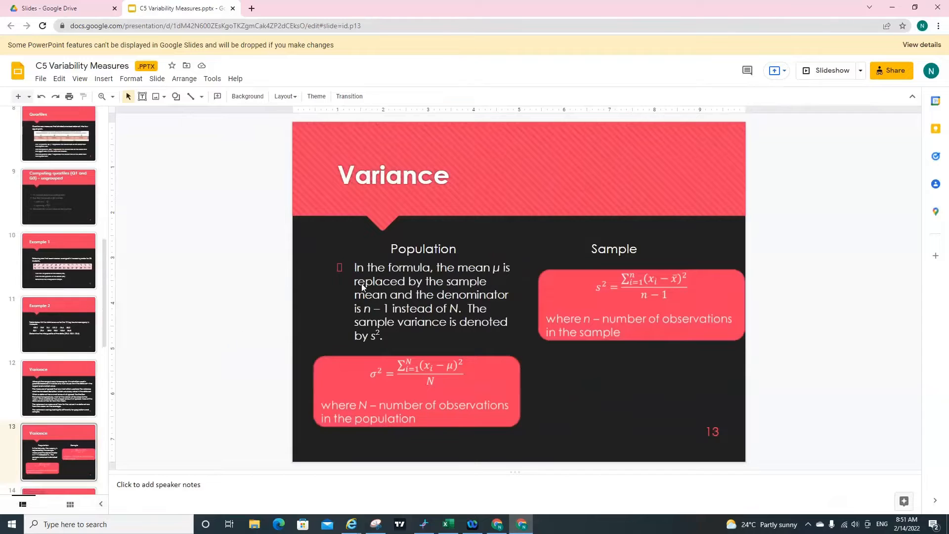
scroll(415, 316, "down", 1)
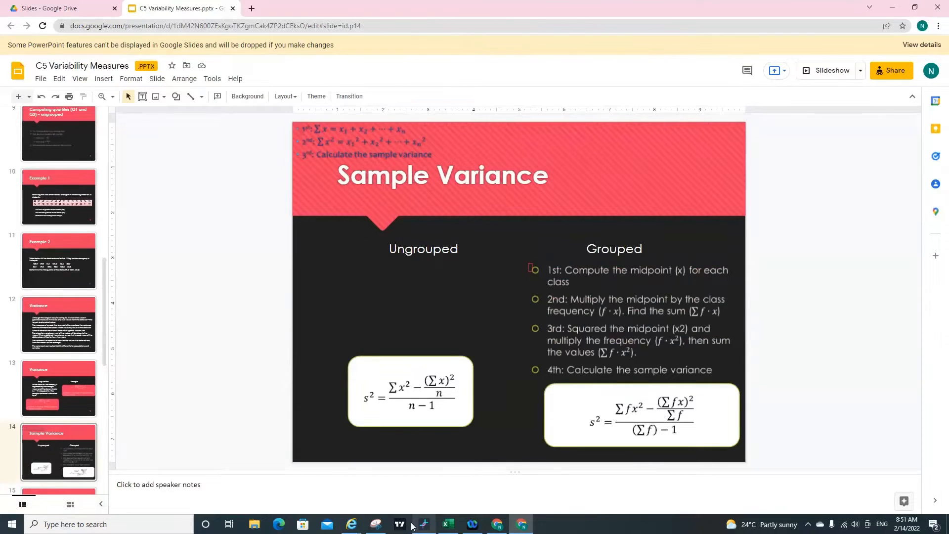
left_click(375, 524)
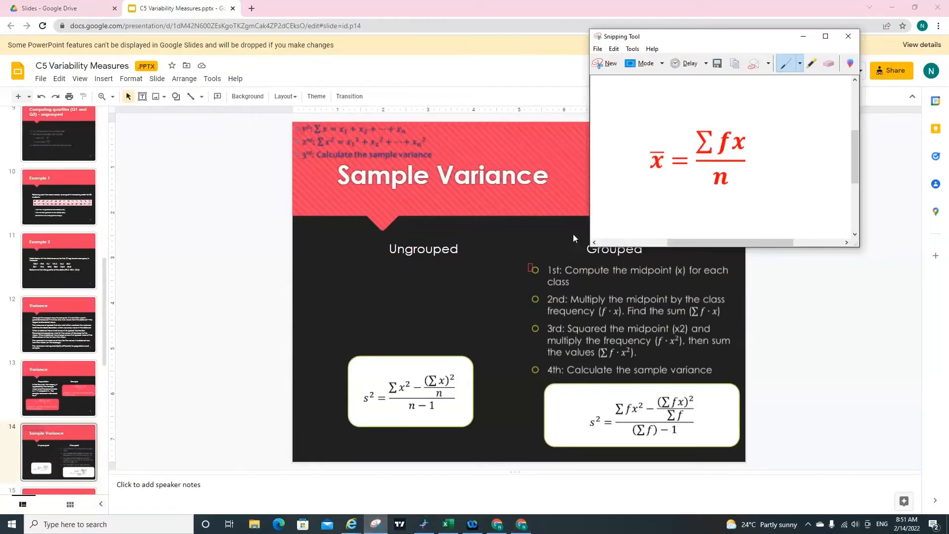
left_click(611, 64)
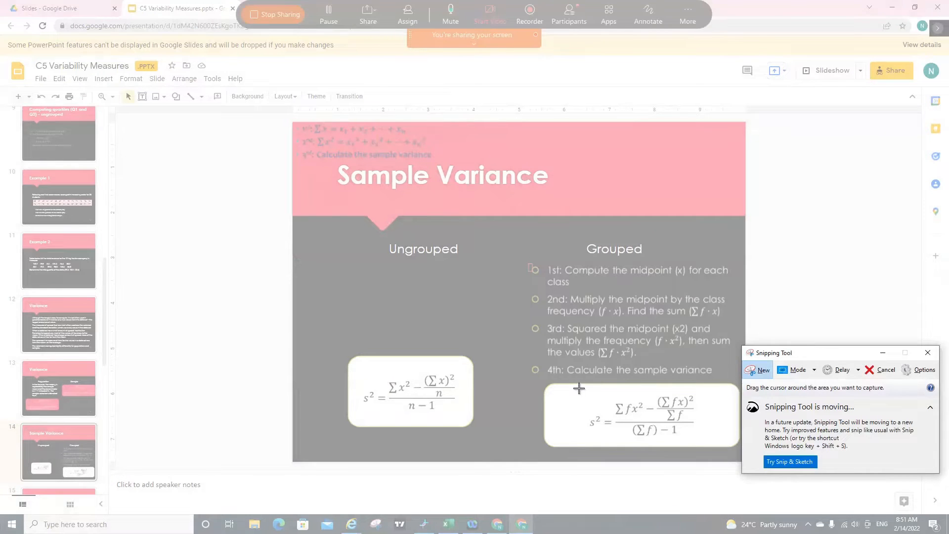
left_click_drag(579, 387, 705, 441)
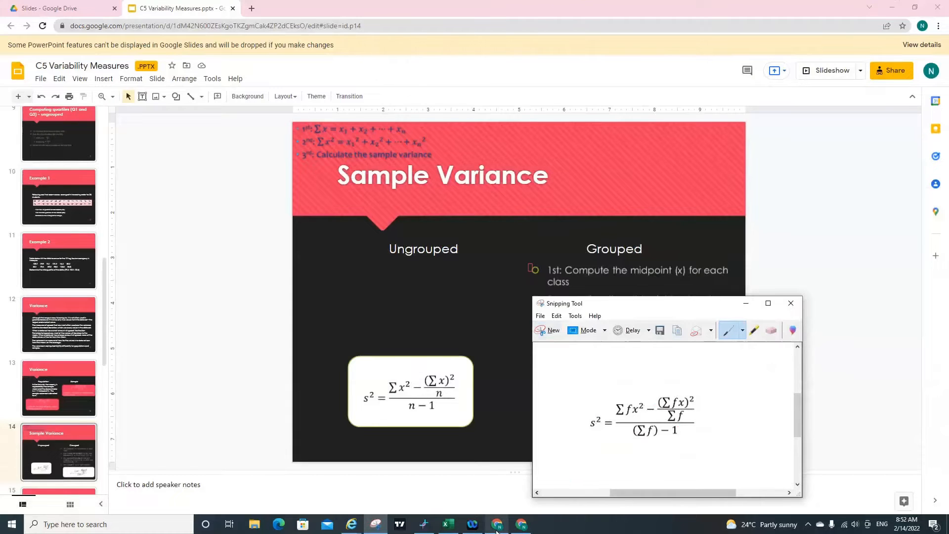
Switch to the Excel workbook and paste the captured variance formula at cell M11
left_click(447, 525)
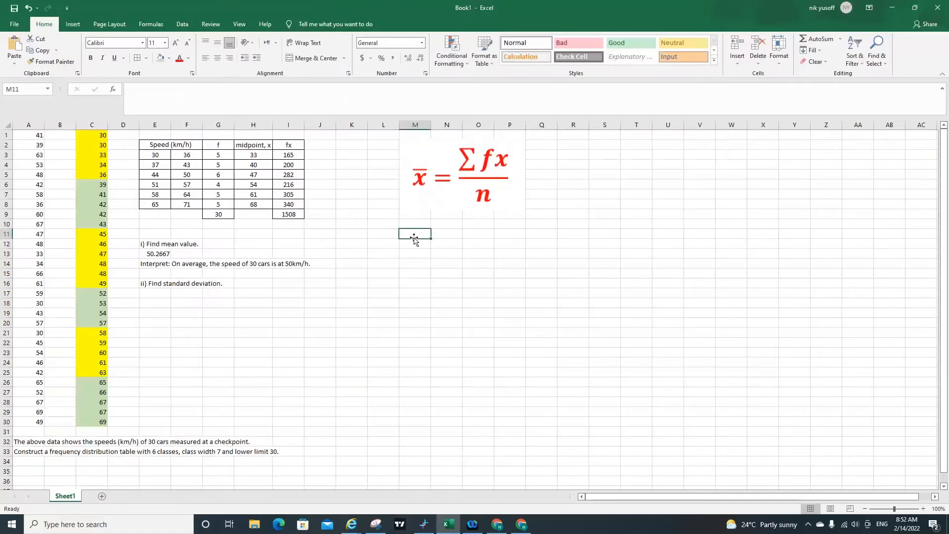
key("ctrl+v")
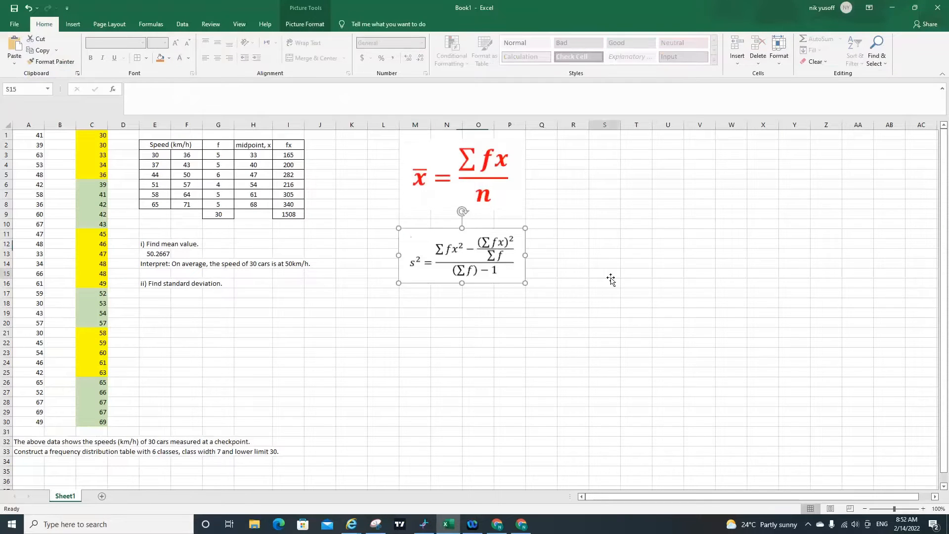
left_click(608, 275)
Move both formula pictures side by side near the sheet's top, with variance over columns R to U and the mean over V to Z
left_click_drag(462, 165, 628, 163)
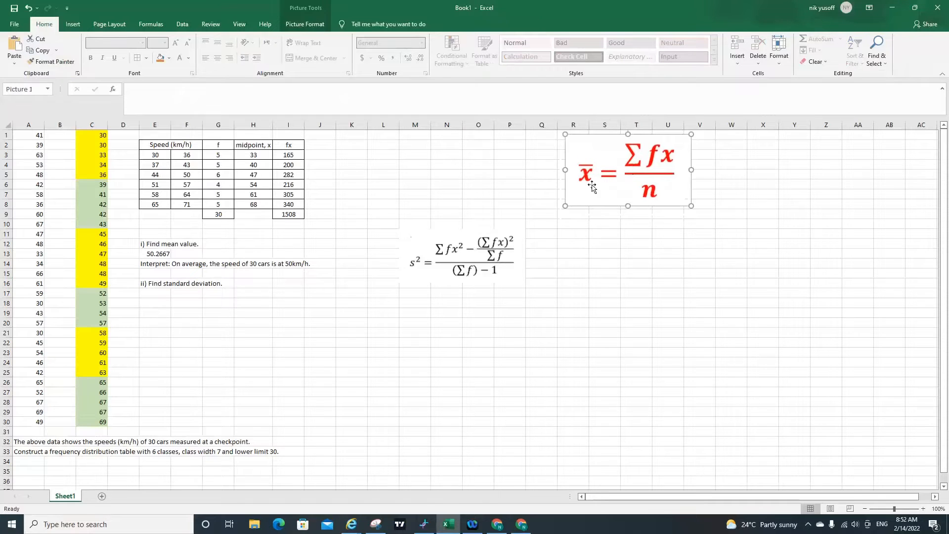
left_click_drag(471, 246, 634, 240)
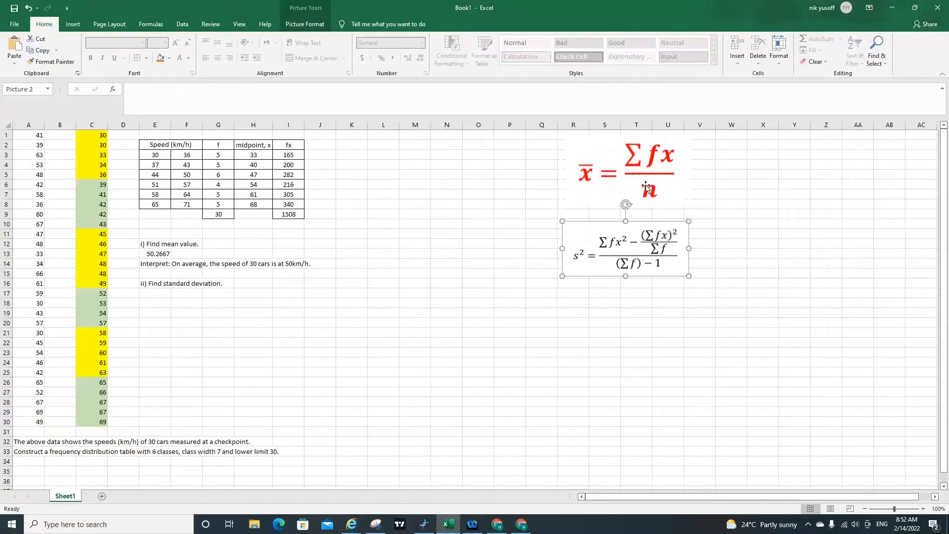
left_click_drag(646, 185, 783, 186)
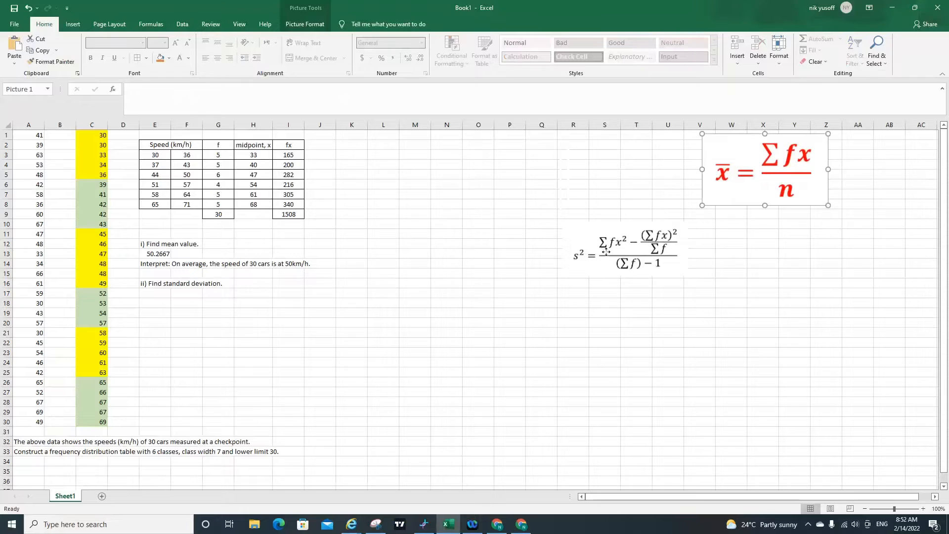
left_click_drag(606, 253, 607, 177)
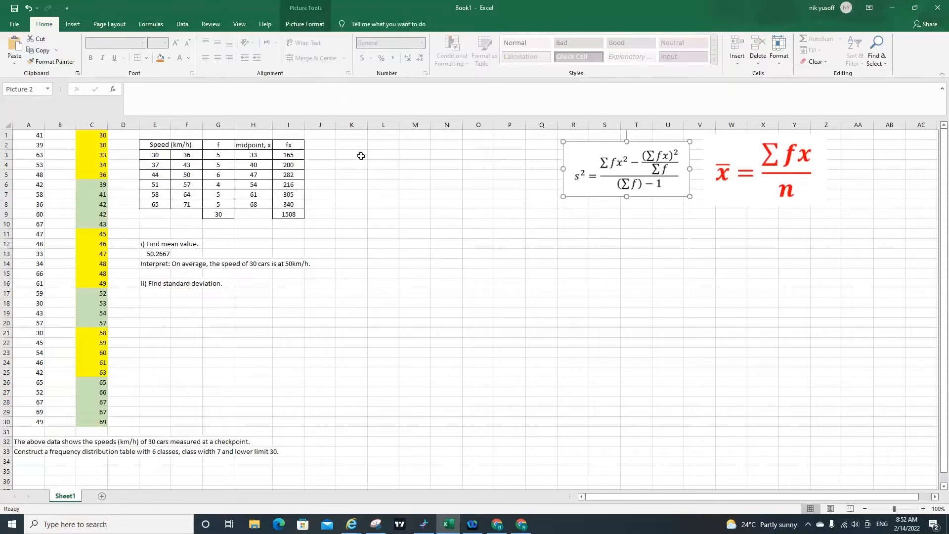
left_click(333, 148)
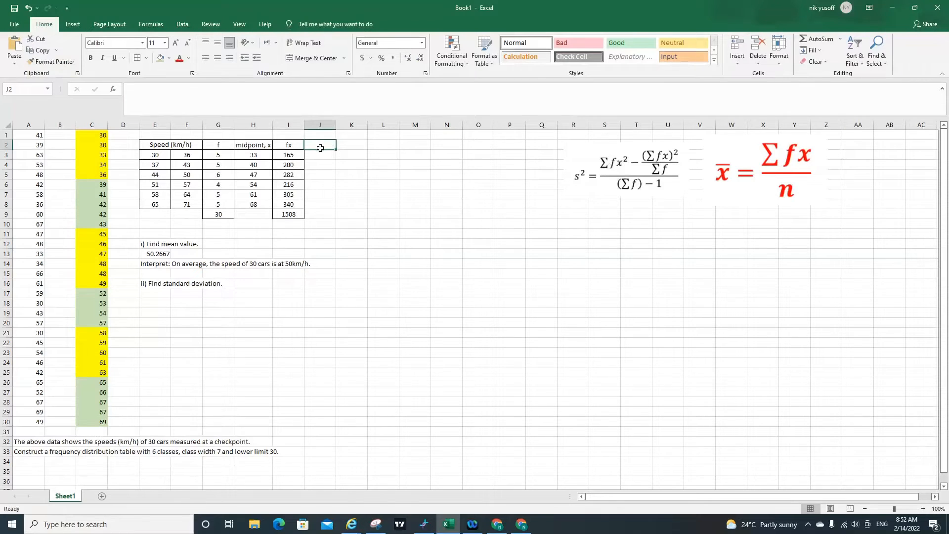
type("x")
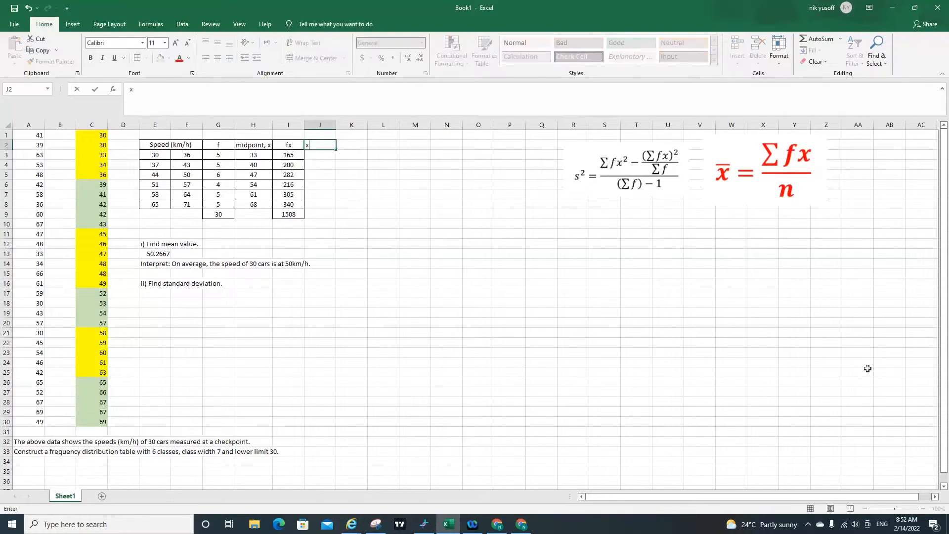
left_click(73, 24)
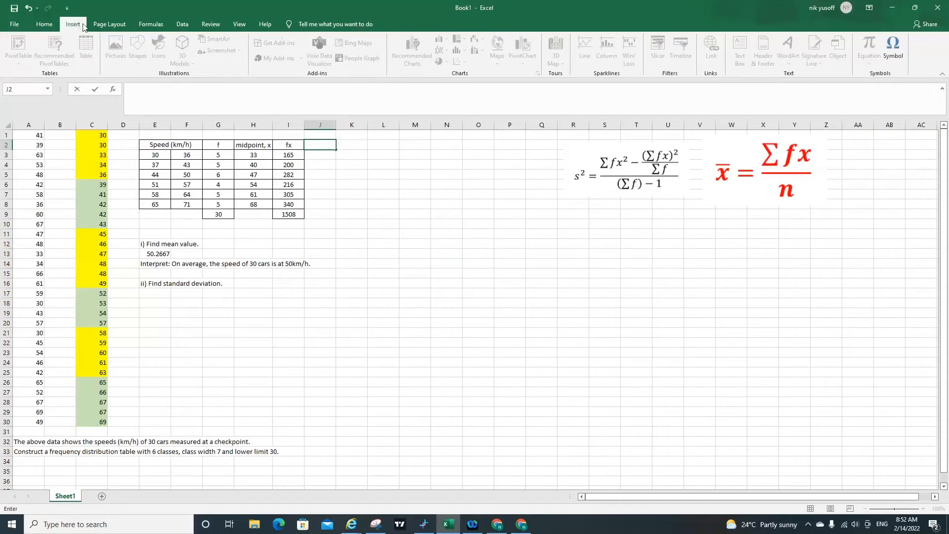
left_click(891, 52)
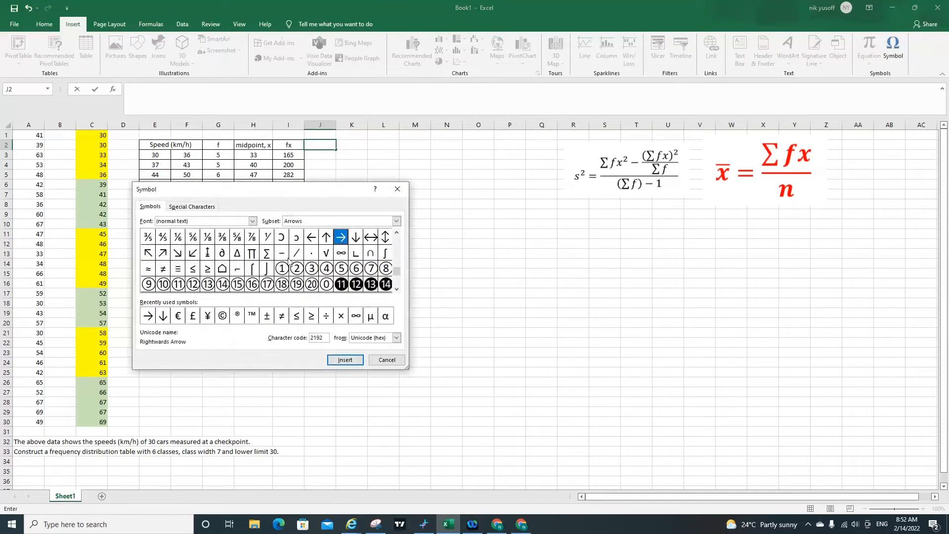
left_click(397, 189)
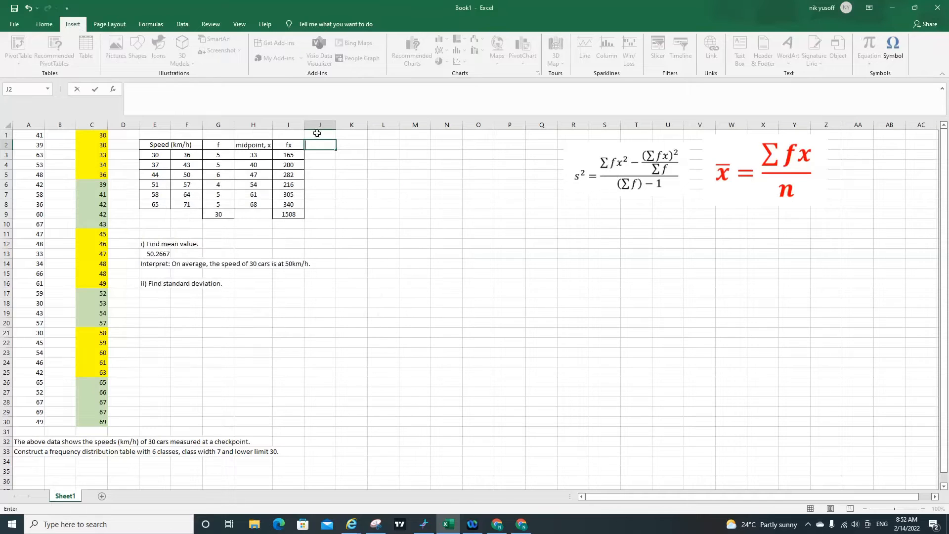
left_click(27, 24)
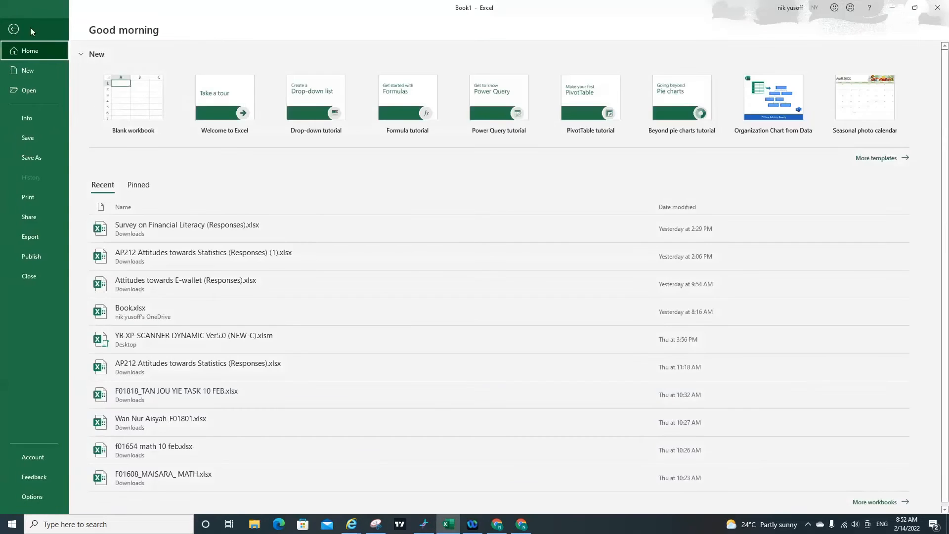
left_click(14, 29)
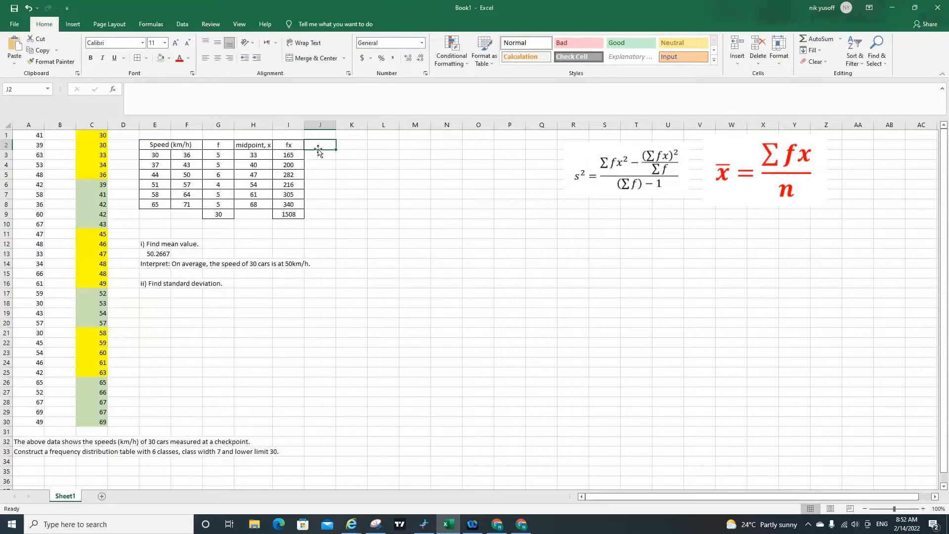
Enter the header x^2 in J2, then add borders to J2:J9 and centre its contents
type("x^2")
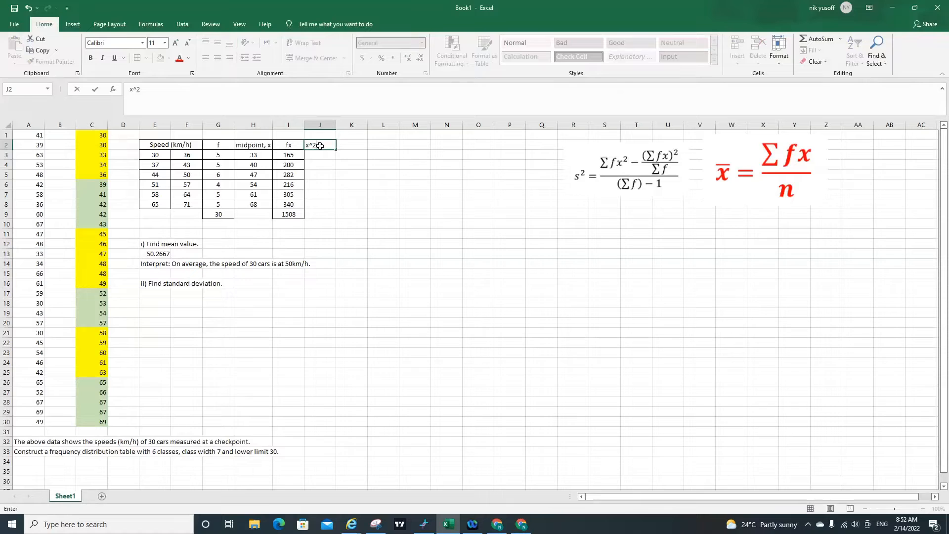
key("Return")
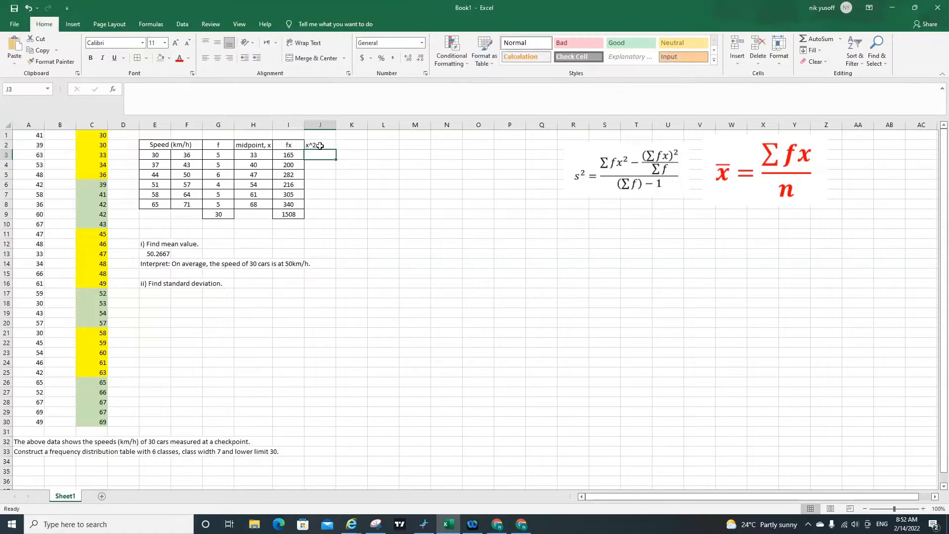
left_click_drag(321, 146, 313, 214)
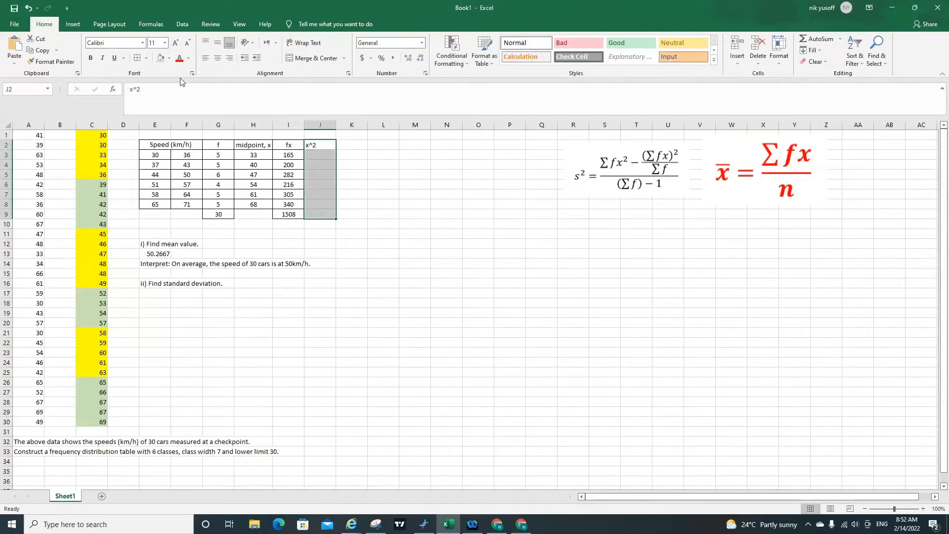
left_click(138, 61)
left_click(217, 58)
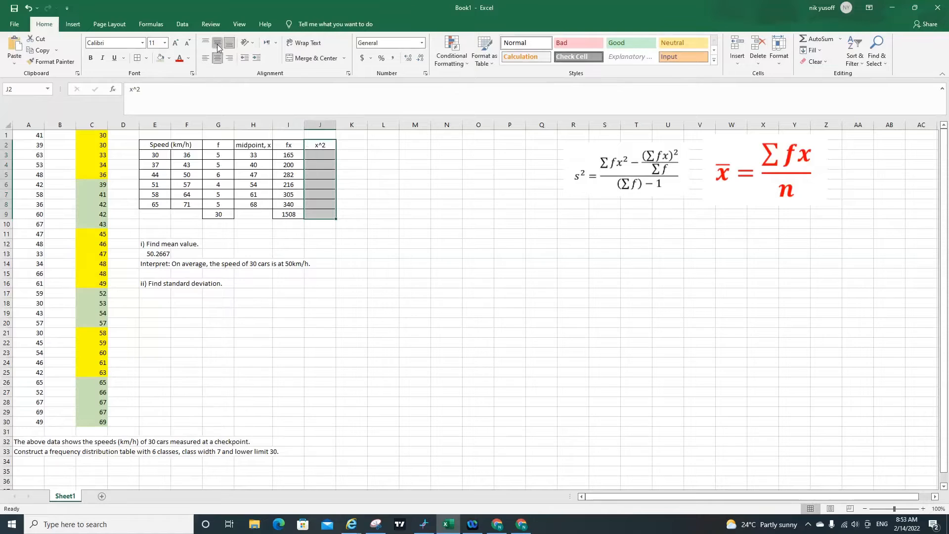
Compute the first class's squared midpoint in J3 with the formula =H3*H3
left_click(343, 153)
left_click(325, 154)
type("=")
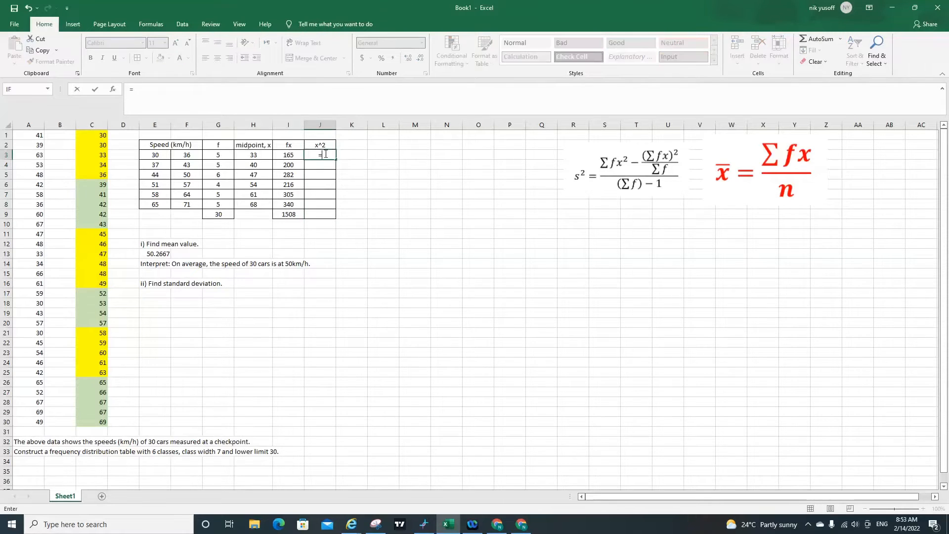
left_click(242, 155)
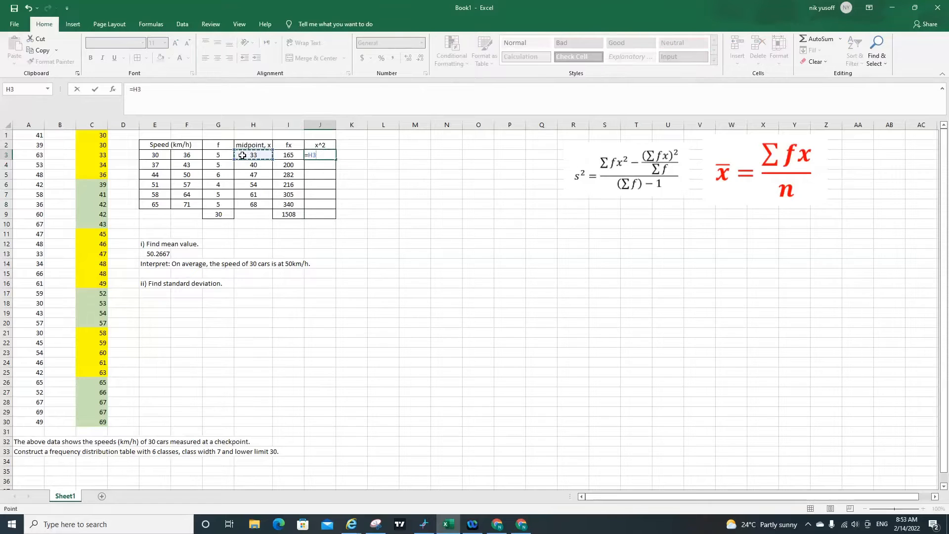
type("*")
left_click(242, 155)
key("Return")
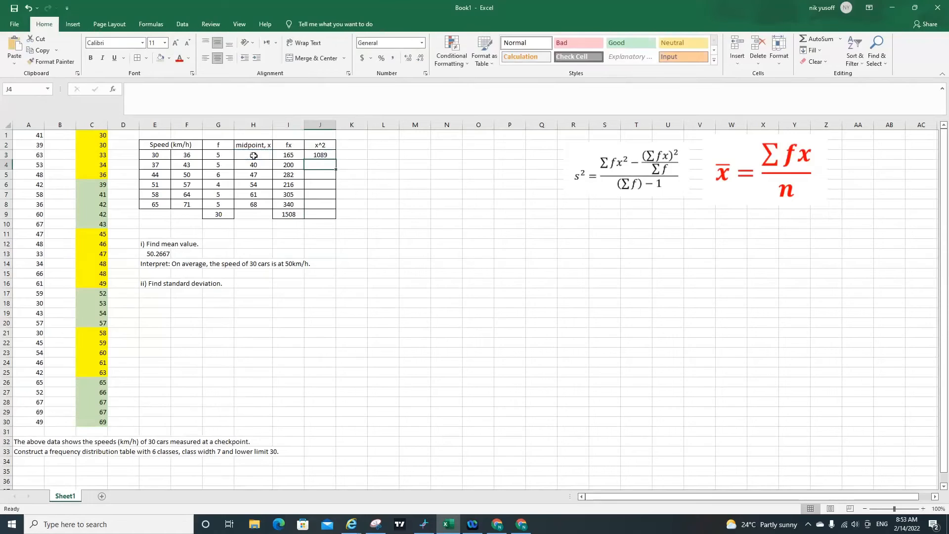
left_click(324, 155)
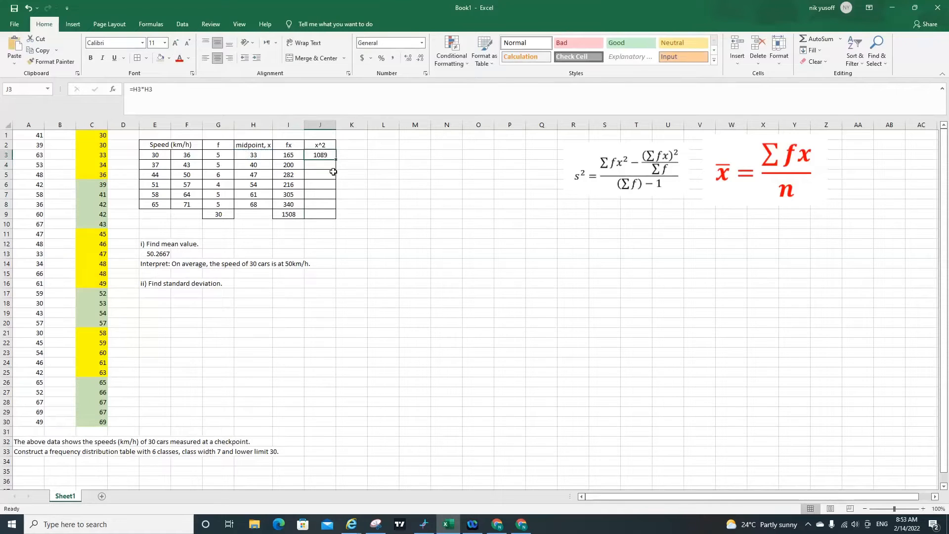
Remove the border from the unused total cell J9, then restore the outside borders around the fx total in I9
left_click(312, 217)
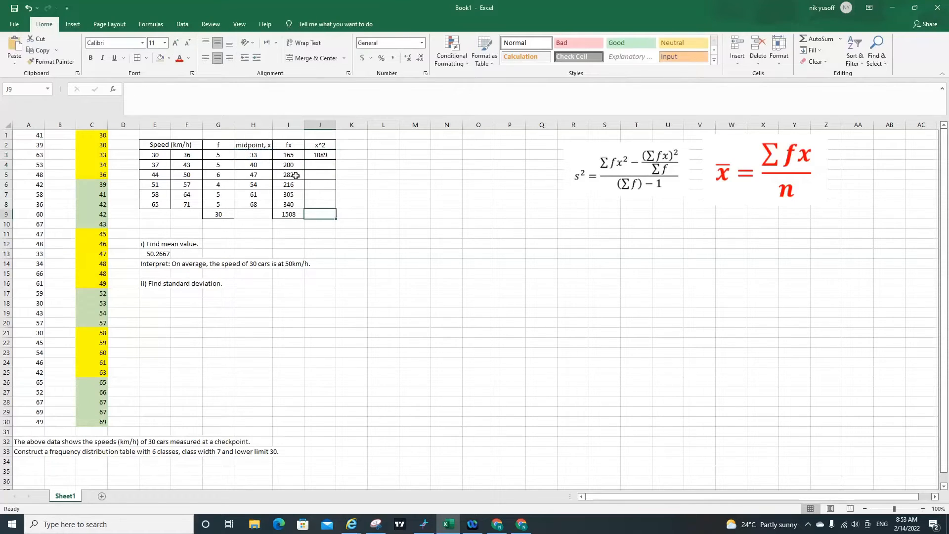
left_click(146, 58)
left_click(164, 132)
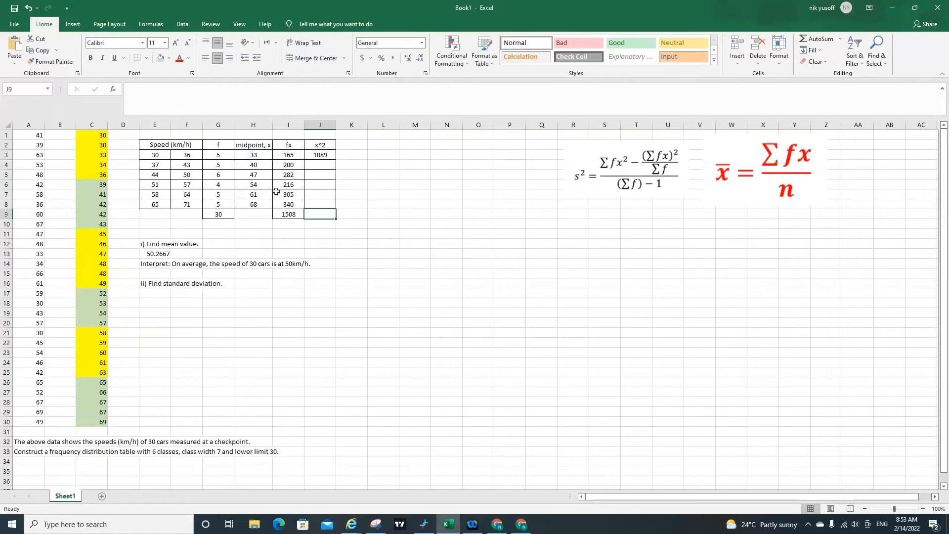
left_click(294, 217)
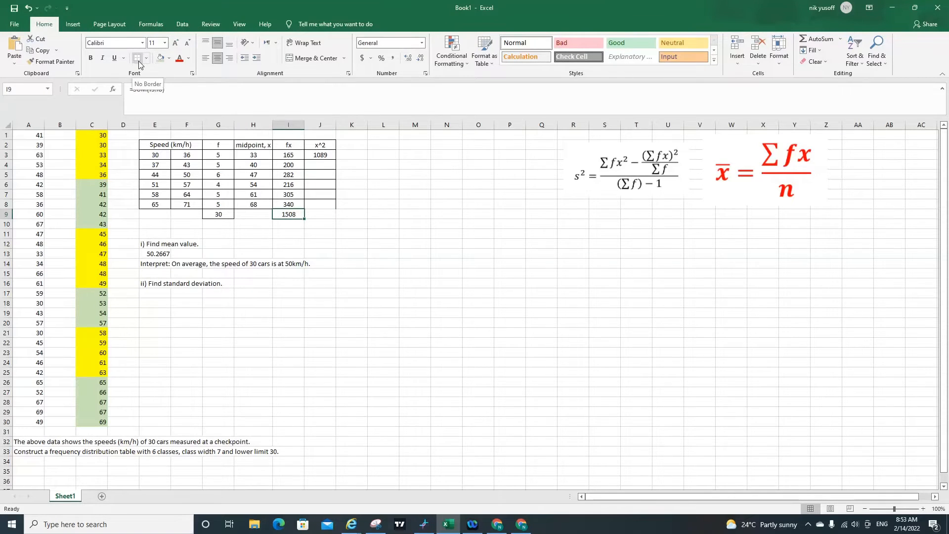
left_click(146, 59)
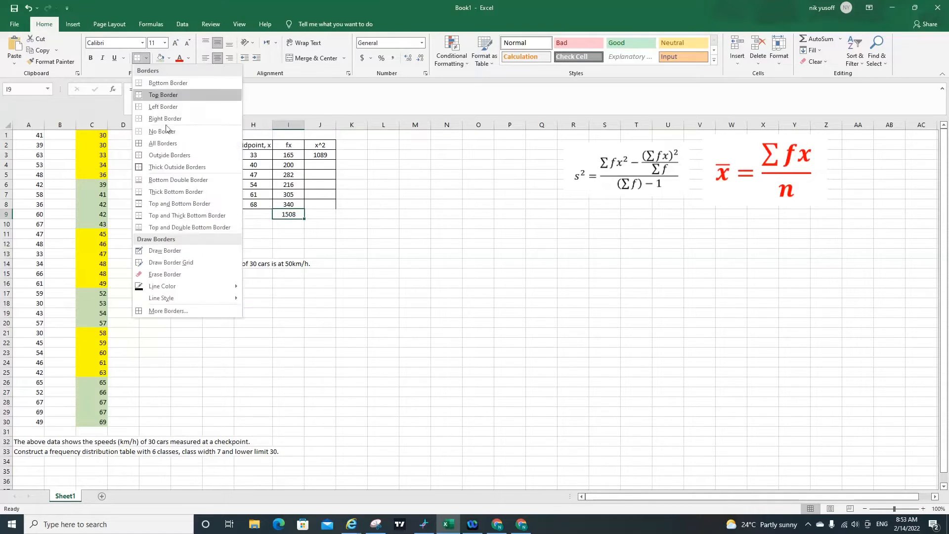
left_click(181, 155)
left_click(319, 203)
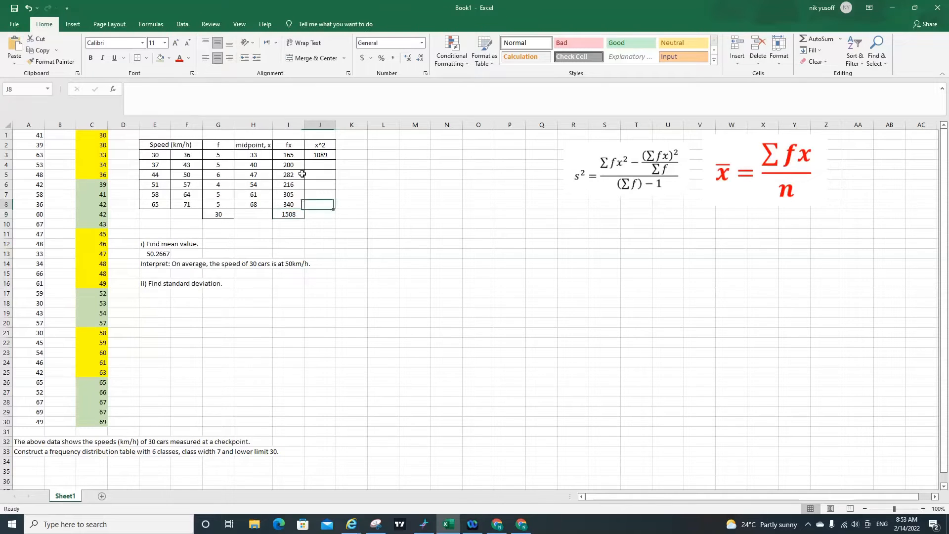
Fill the squared-midpoint formula from J3 down through J8 for the remaining classes
left_click(364, 206)
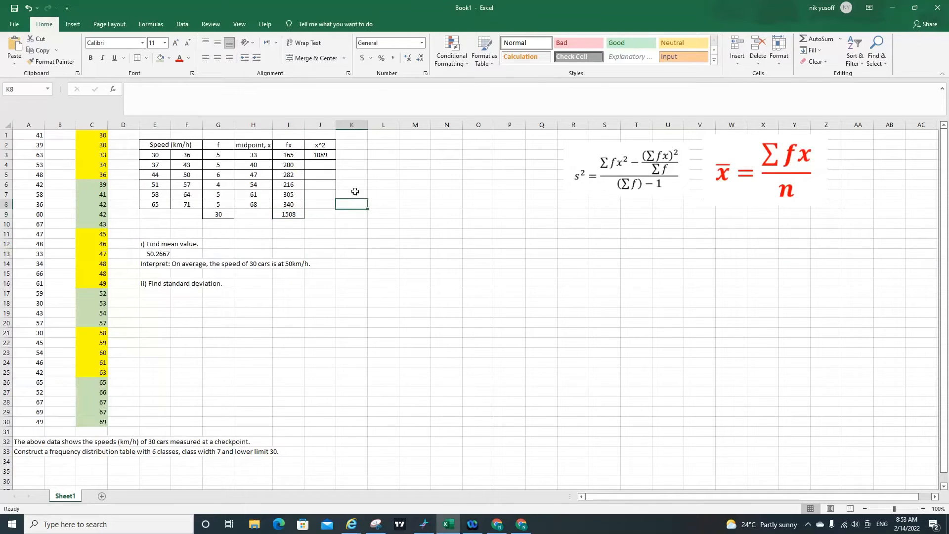
left_click(330, 156)
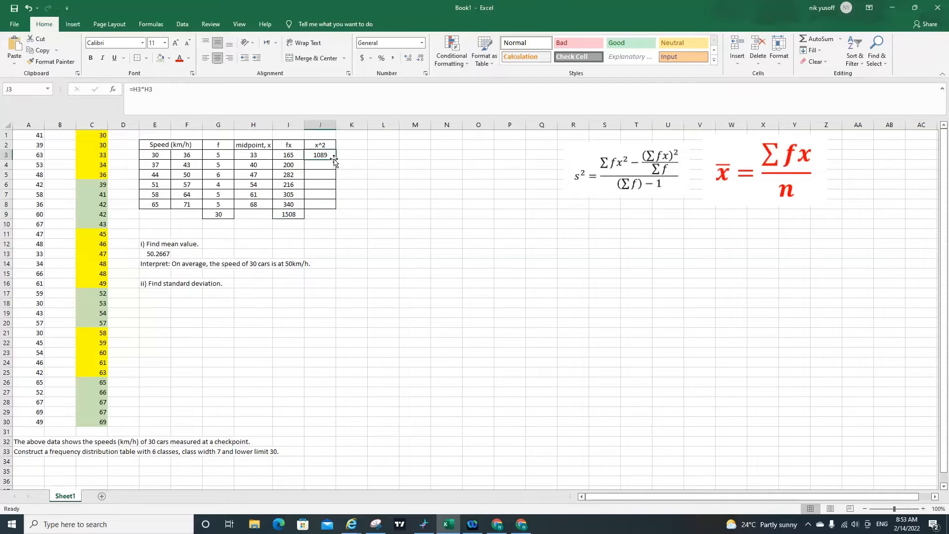
left_click_drag(336, 159, 332, 207)
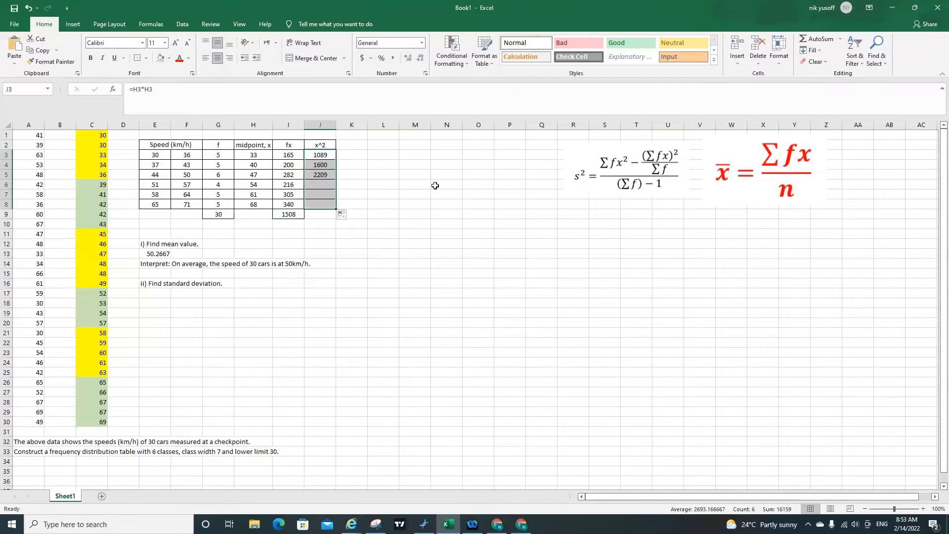
Enter the header fx^2 in K2, then add all borders to K2:K9 and centre its contents
left_click(357, 147)
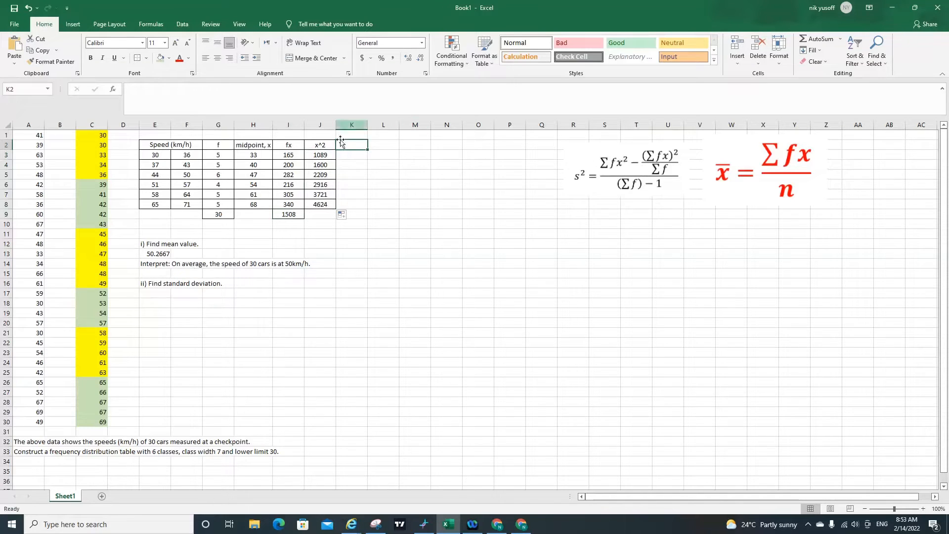
type("fx^2")
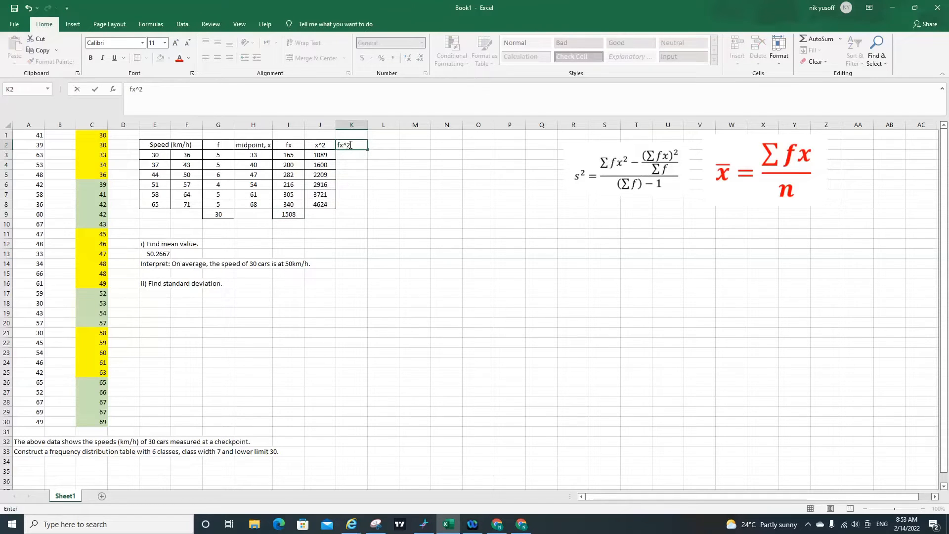
key("ctrl+Return")
left_click_drag(350, 145, 351, 213)
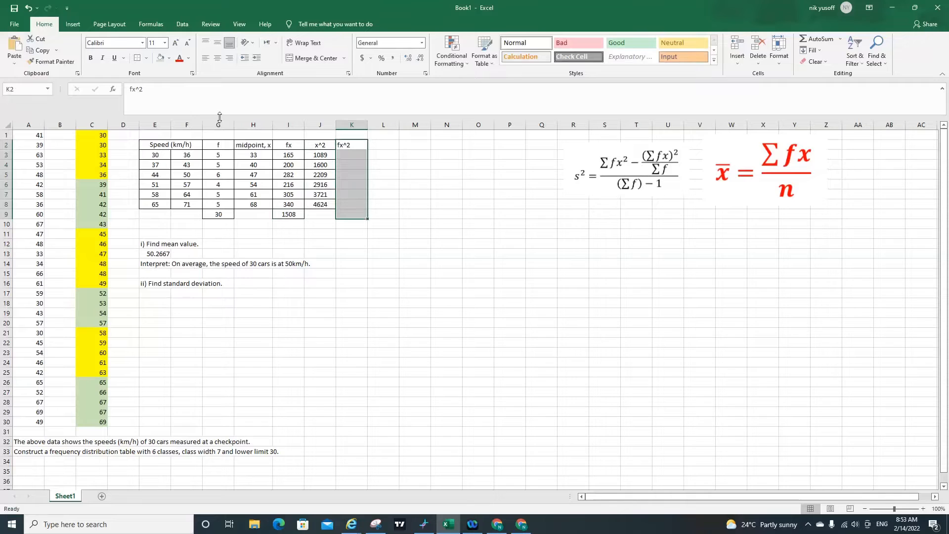
left_click(147, 58)
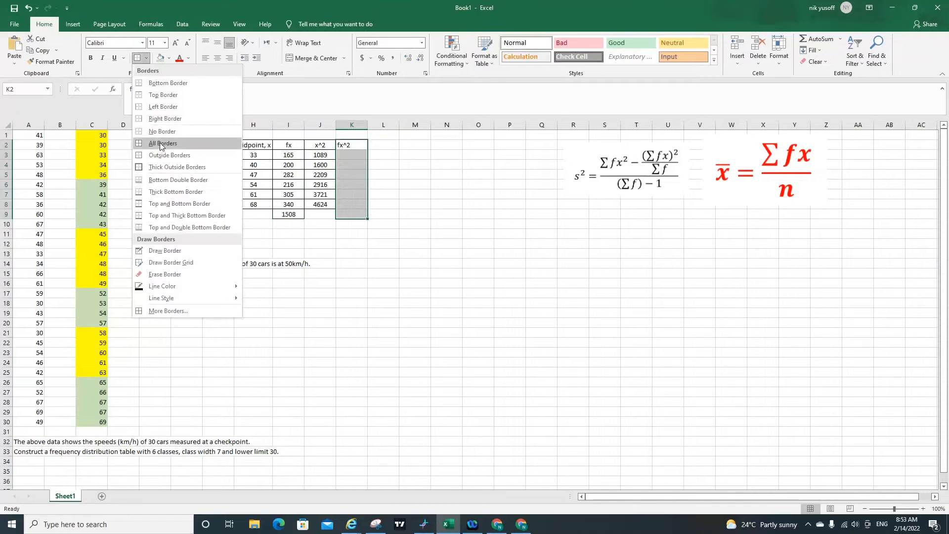
left_click(163, 144)
left_click(217, 58)
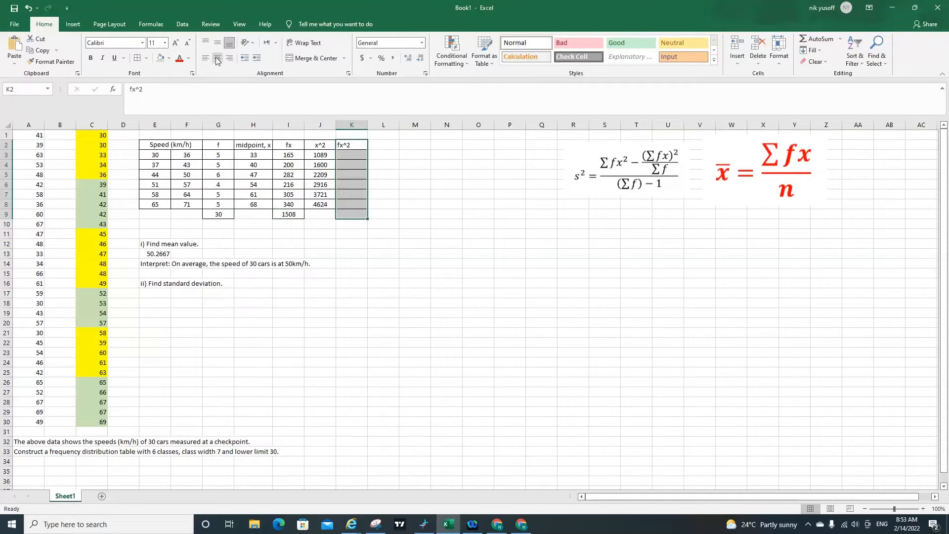
left_click(217, 43)
Calculate the fx^2 column with the formula =G3*J3 in K3, filled down through K8
left_click(357, 155)
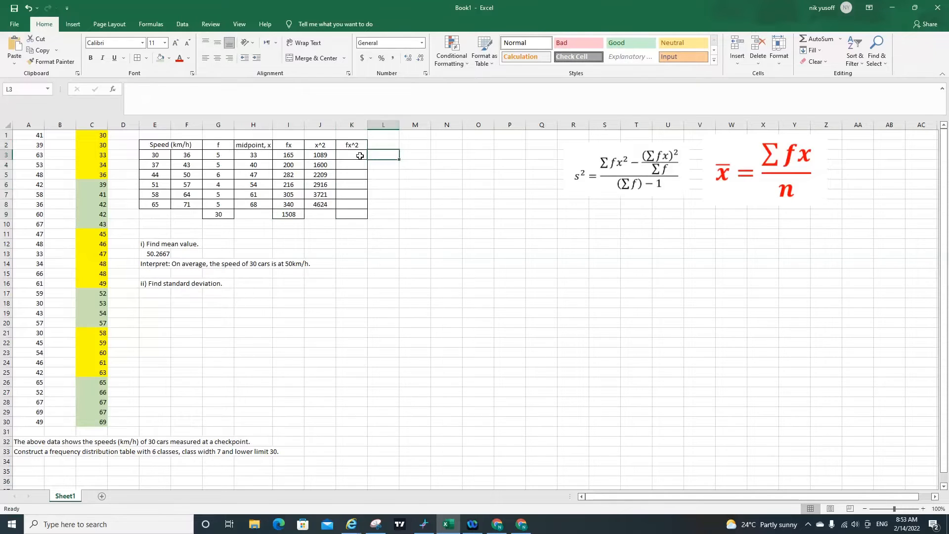
type("=")
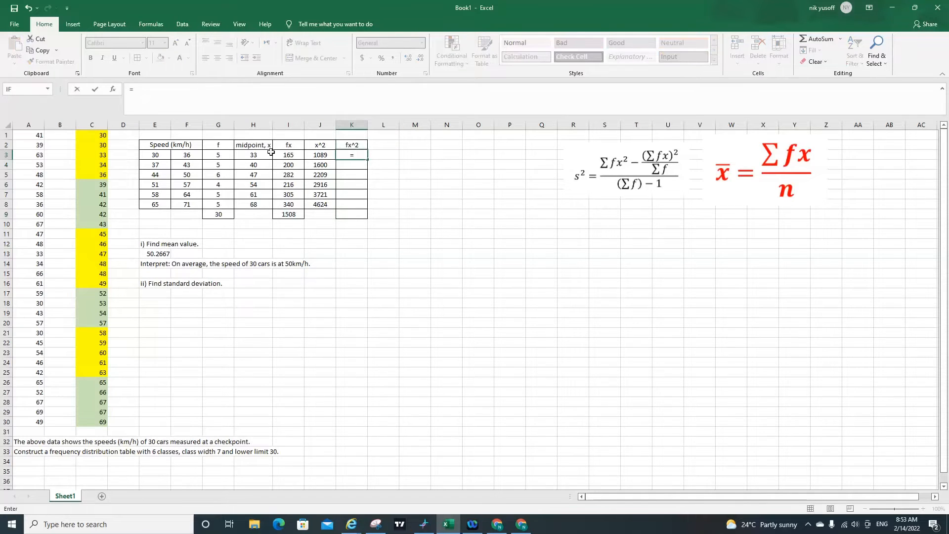
left_click(211, 156)
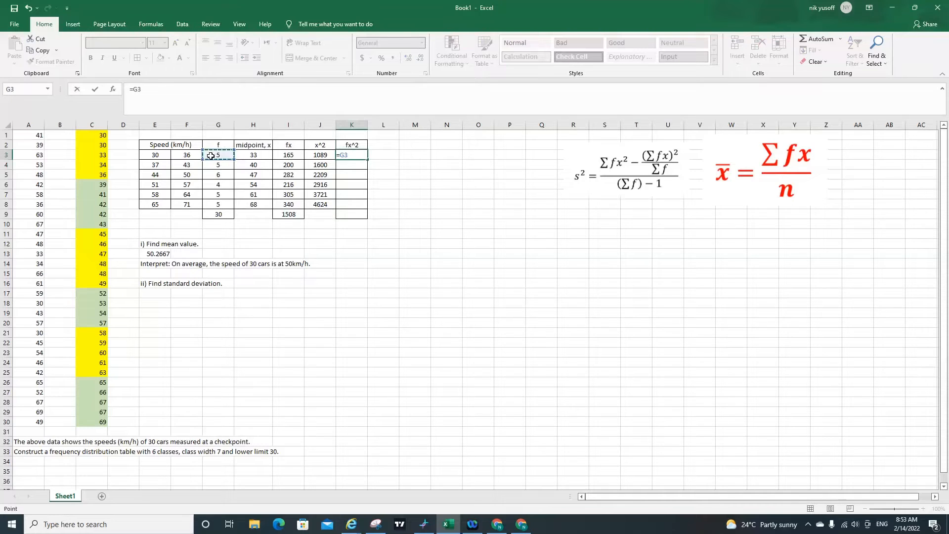
type("*")
left_click(315, 154)
key("Return")
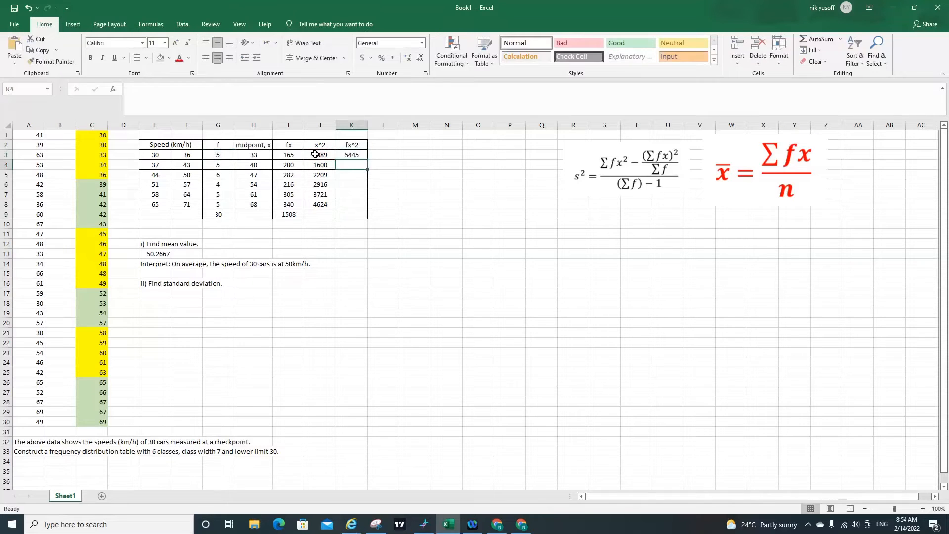
left_click(364, 154)
left_click_drag(367, 160, 367, 206)
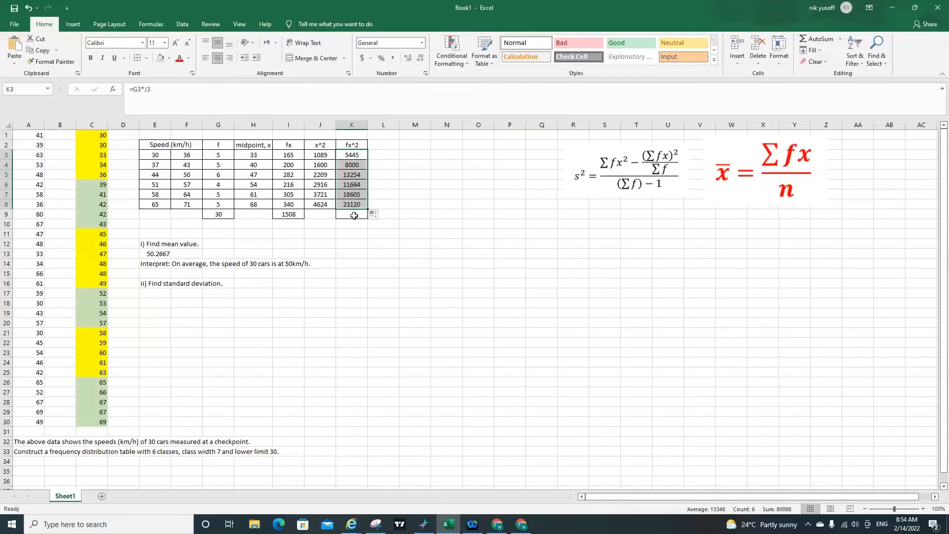
Total the fx^2 column in K9 by summing K3:K8
left_click(351, 215)
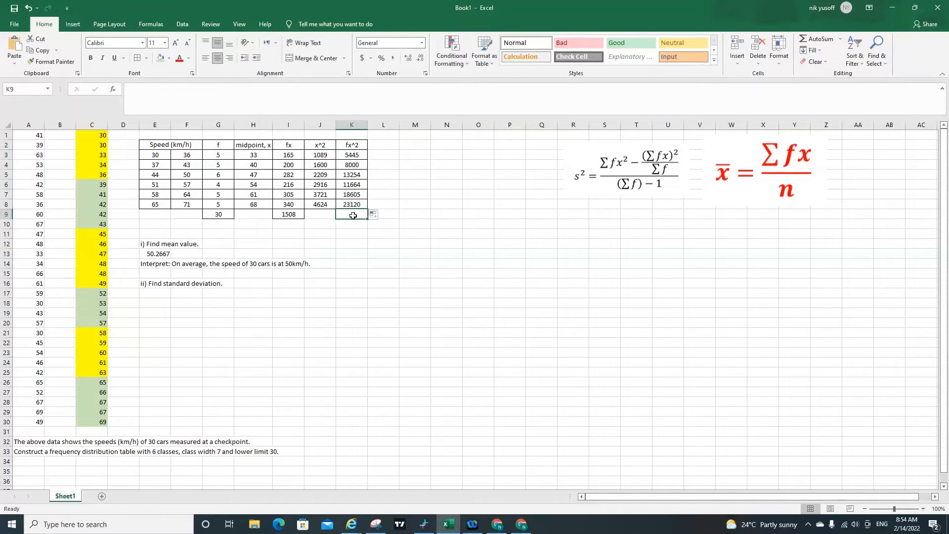
type("=")
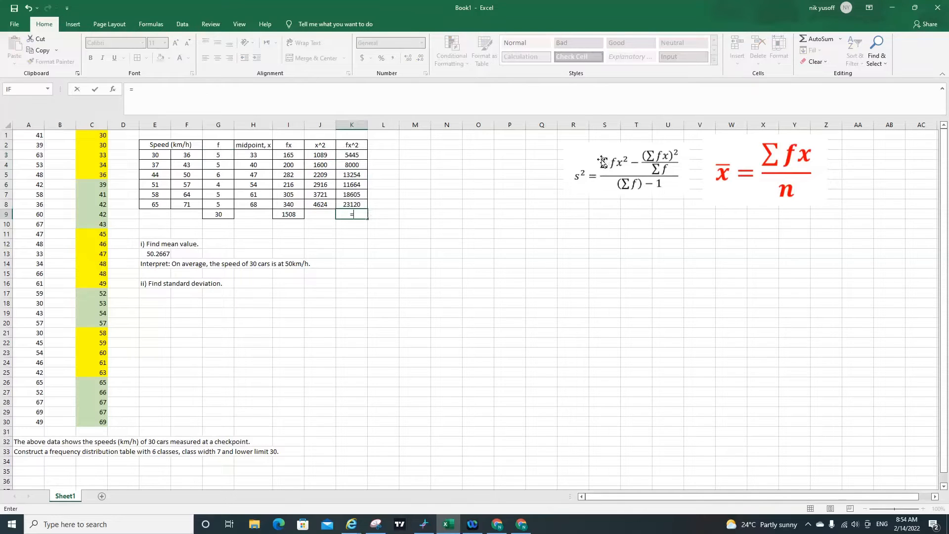
type("s")
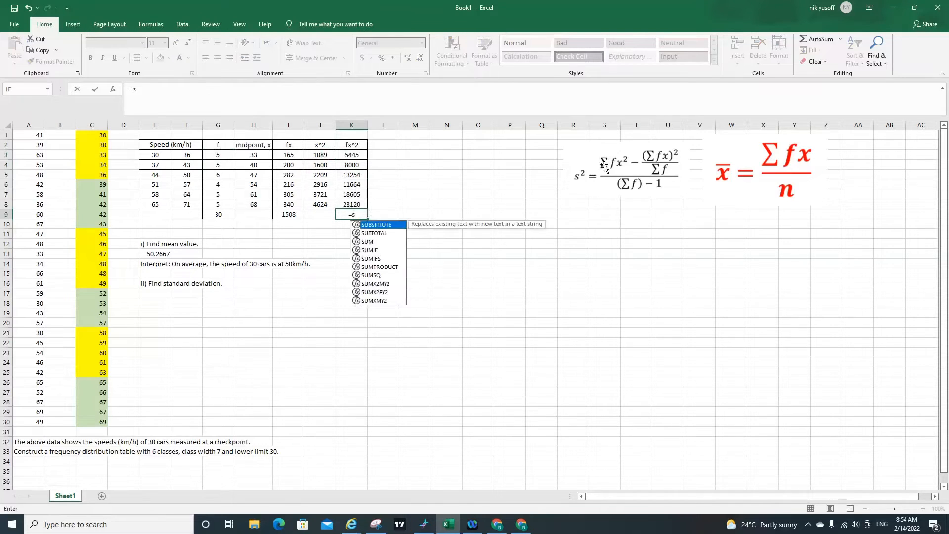
type("um)")
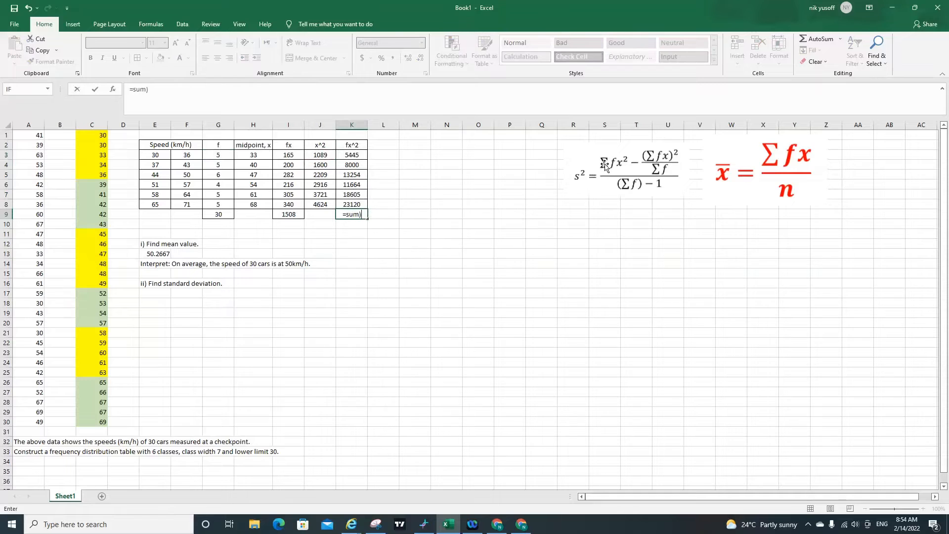
key("BackSpace")
type("(")
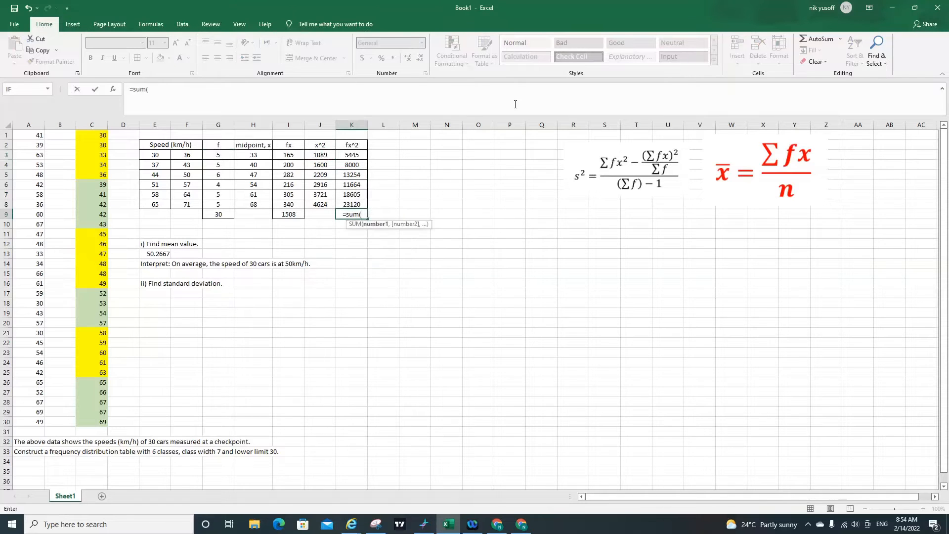
left_click_drag(357, 155, 353, 202)
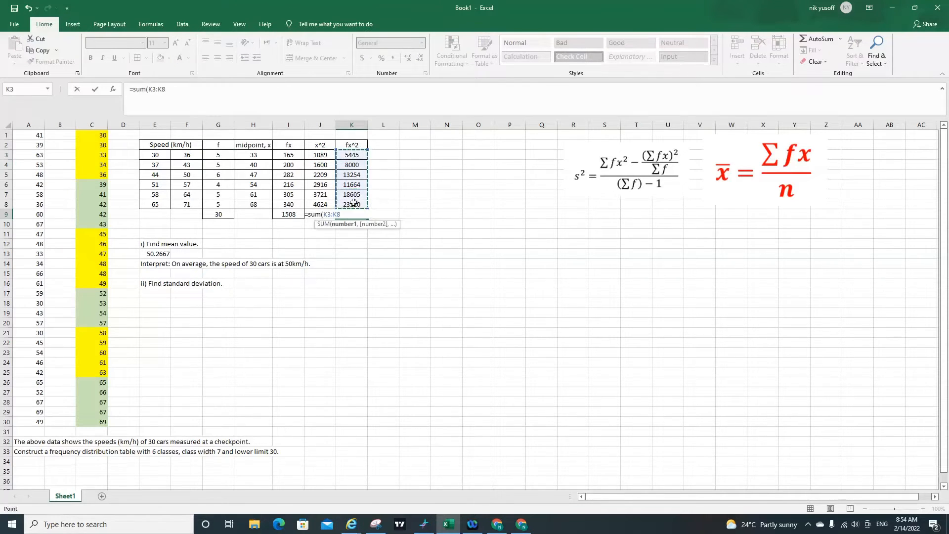
key("Return")
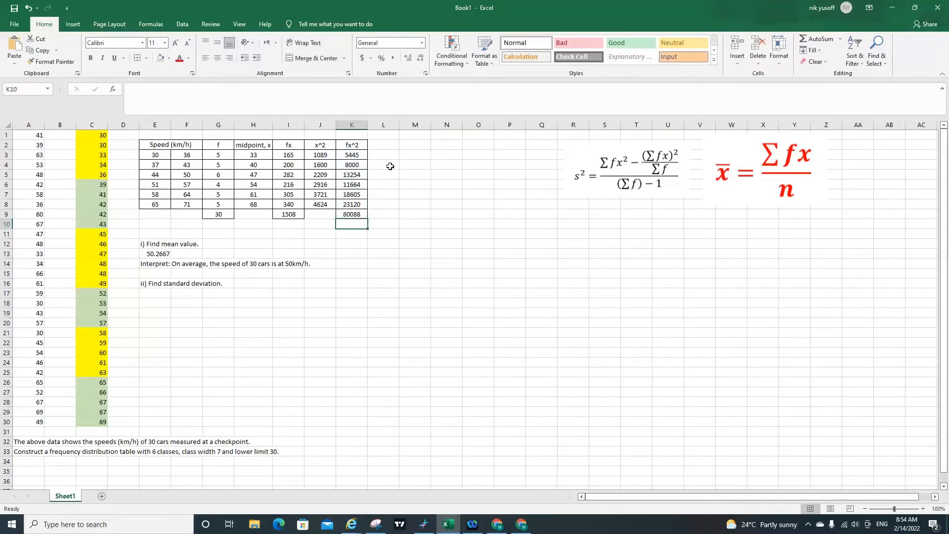
left_click(379, 215)
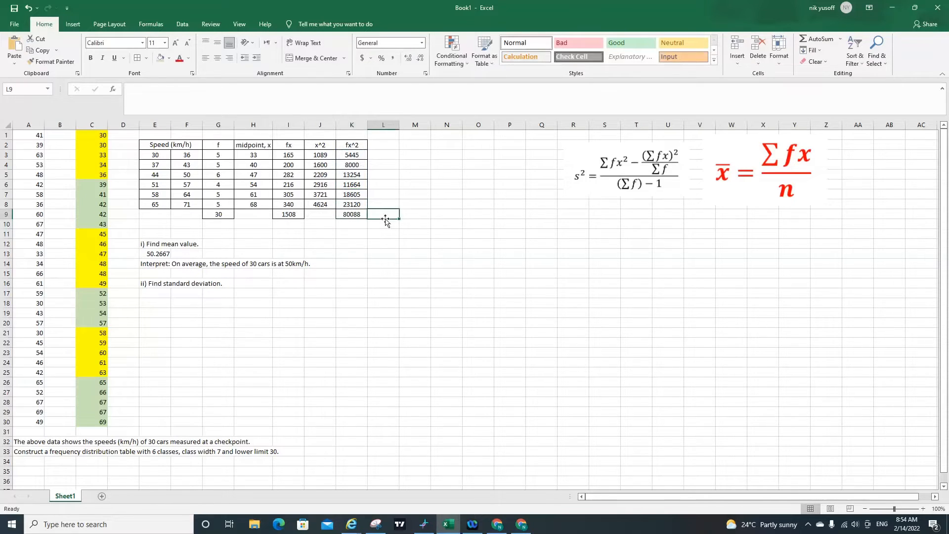
left_click(357, 227)
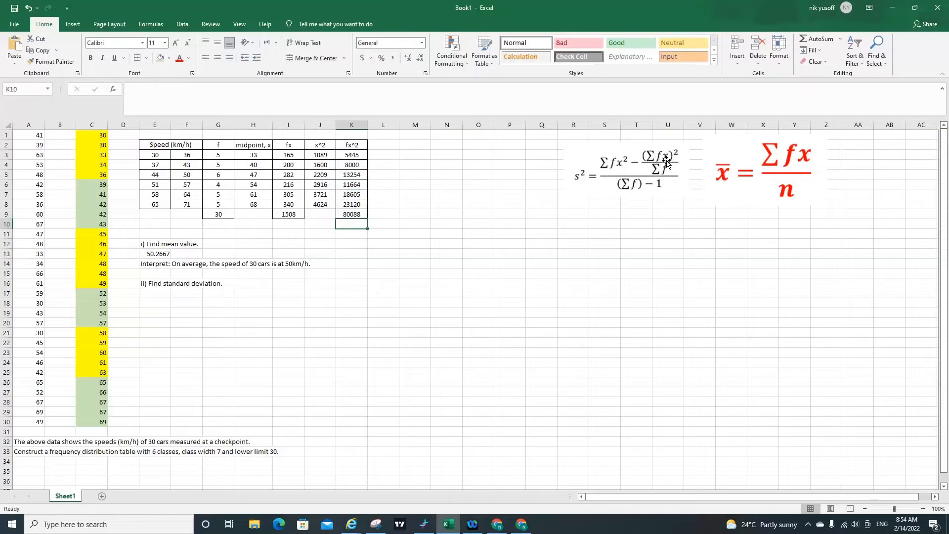
left_click(292, 214)
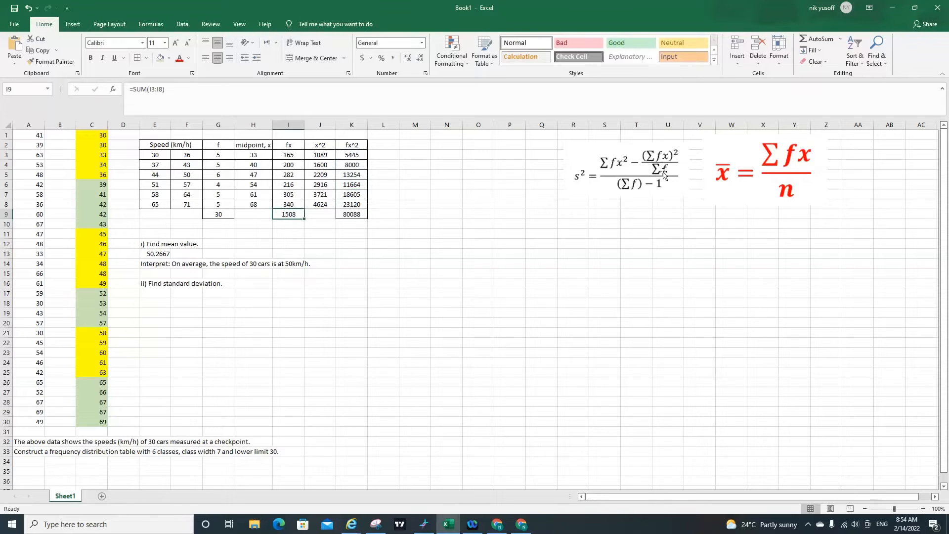
left_click(209, 214)
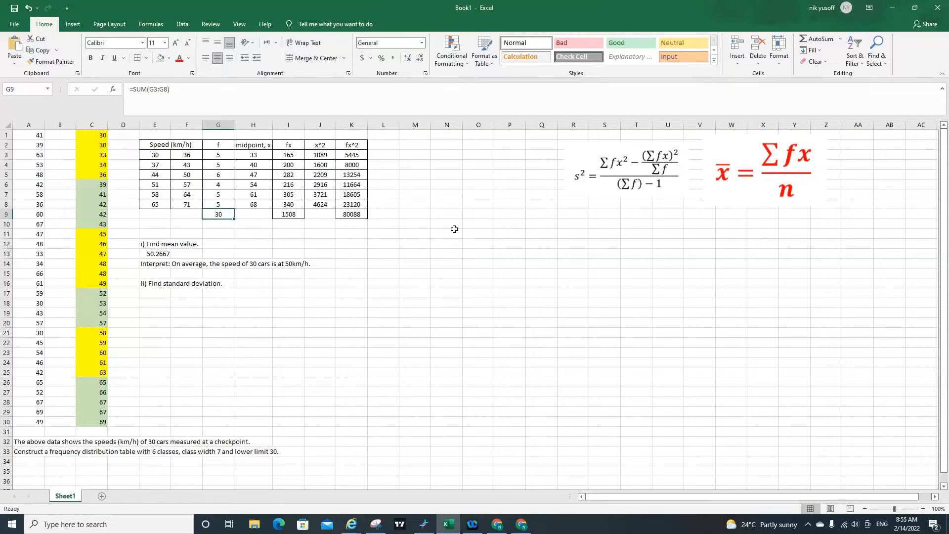
Calculate the grouped sample variance in E17 with the formula =(K9-(I9*I9/G9))/29
left_click(154, 294)
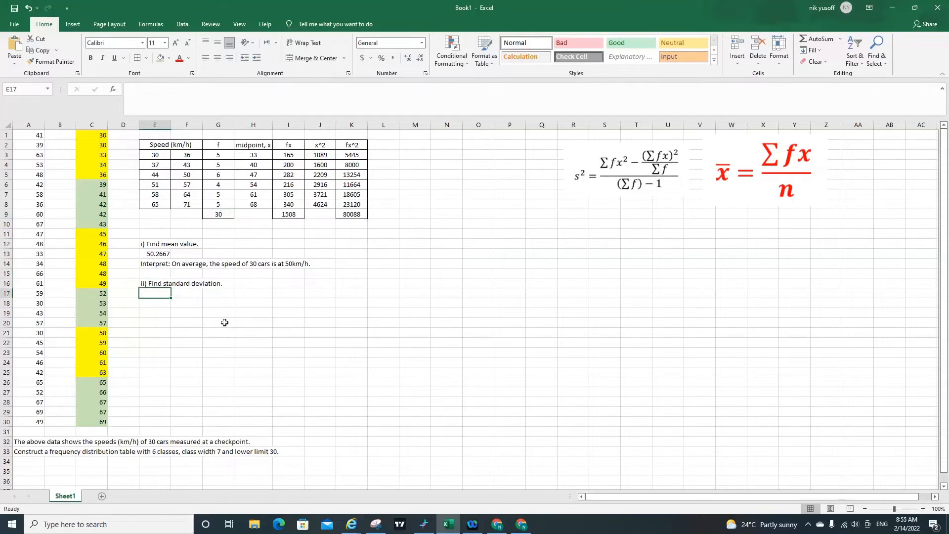
type("=(")
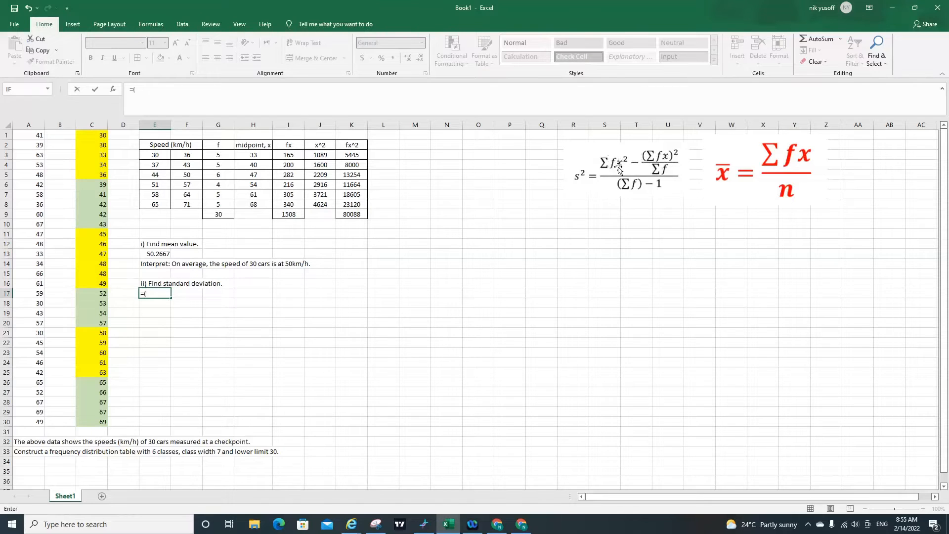
left_click(356, 216)
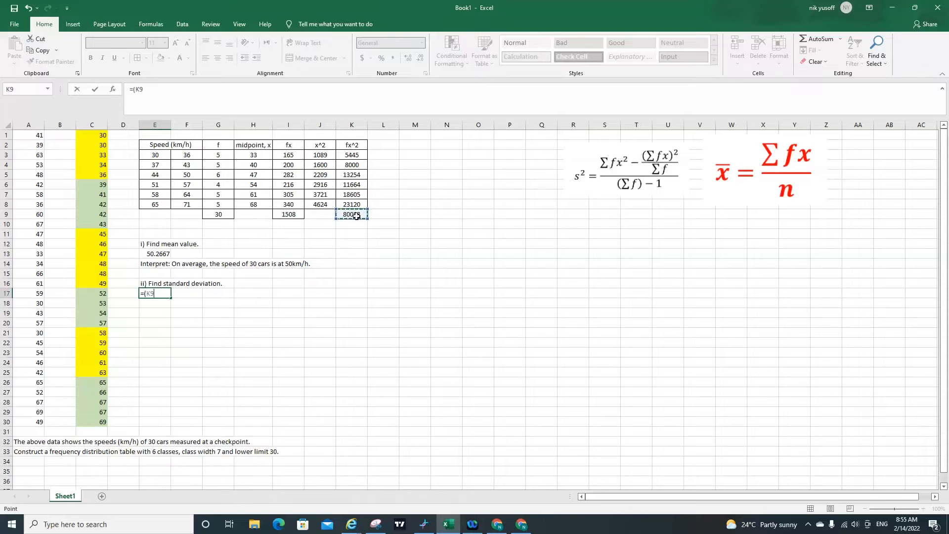
type("-(")
left_click(294, 217)
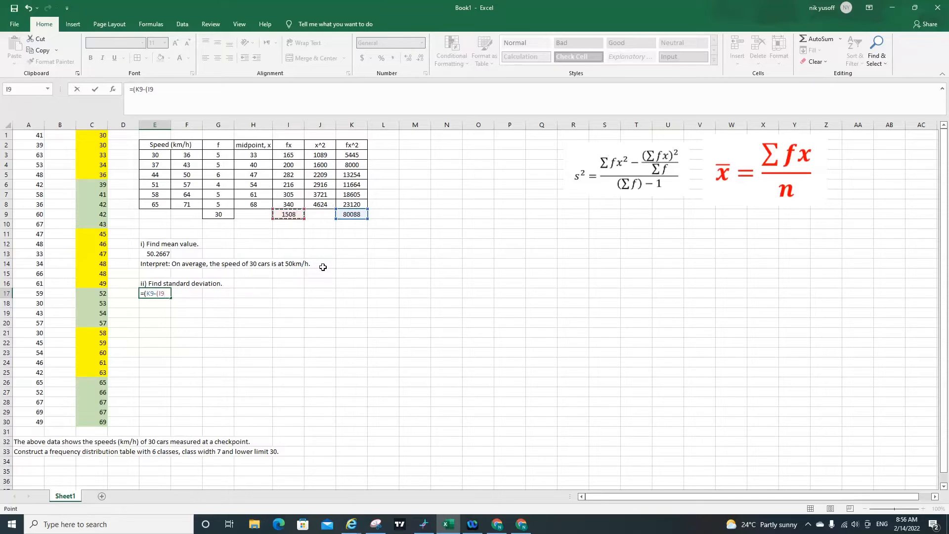
type("*")
left_click(295, 216)
type("/")
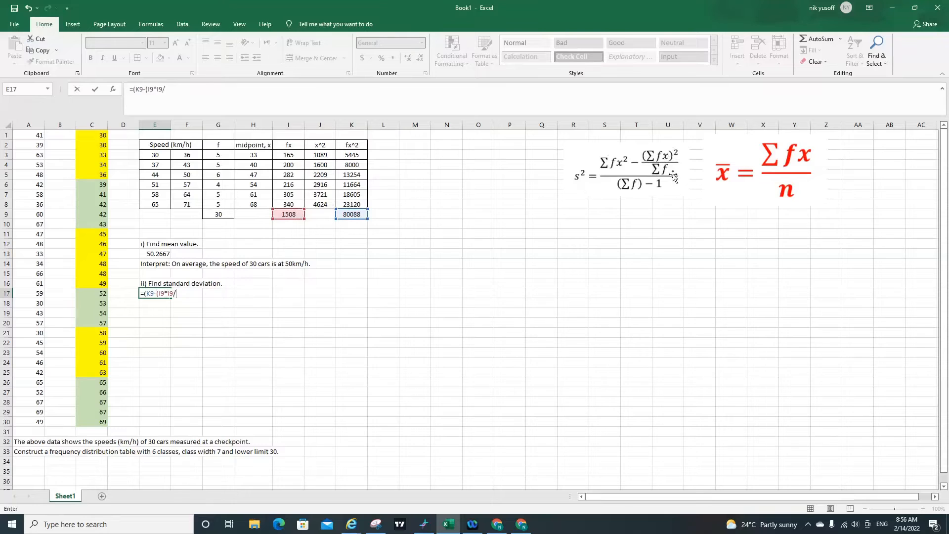
left_click(216, 218)
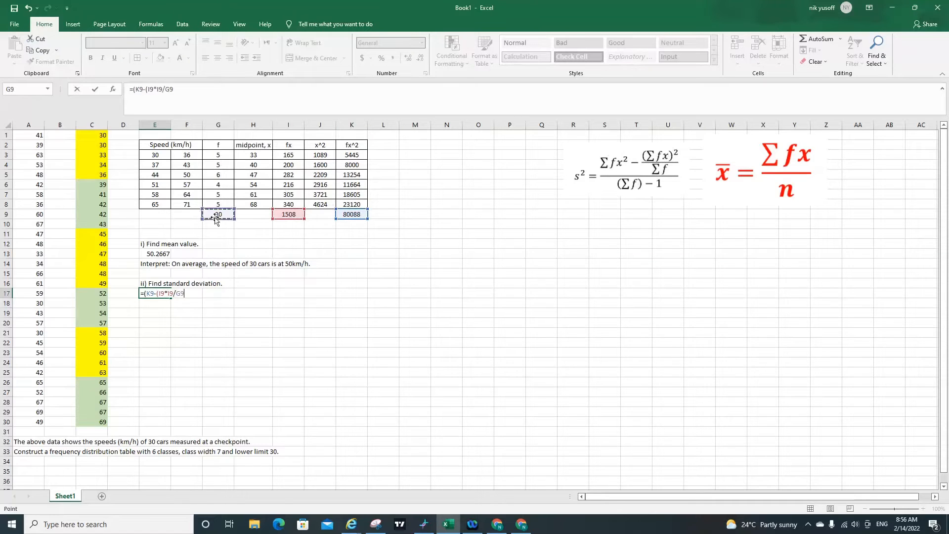
type("))/")
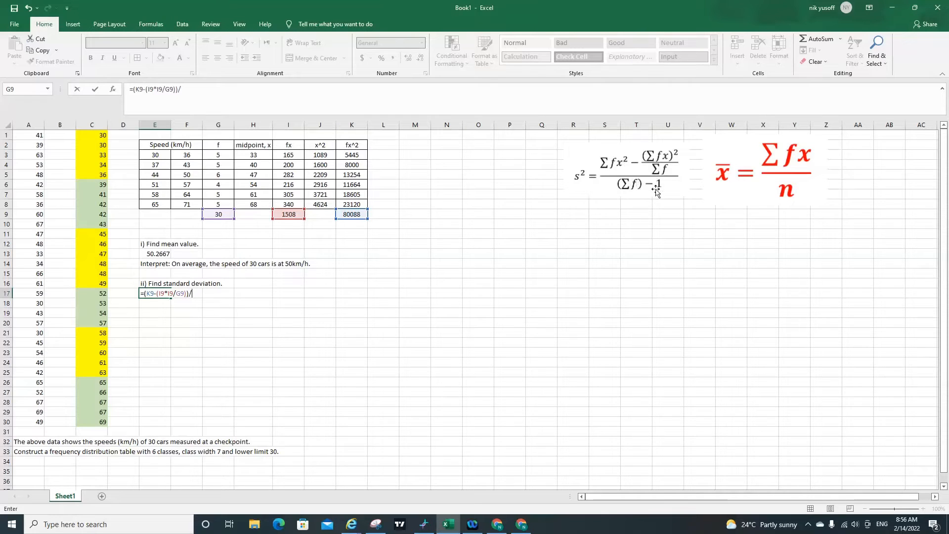
type("29")
key("Return")
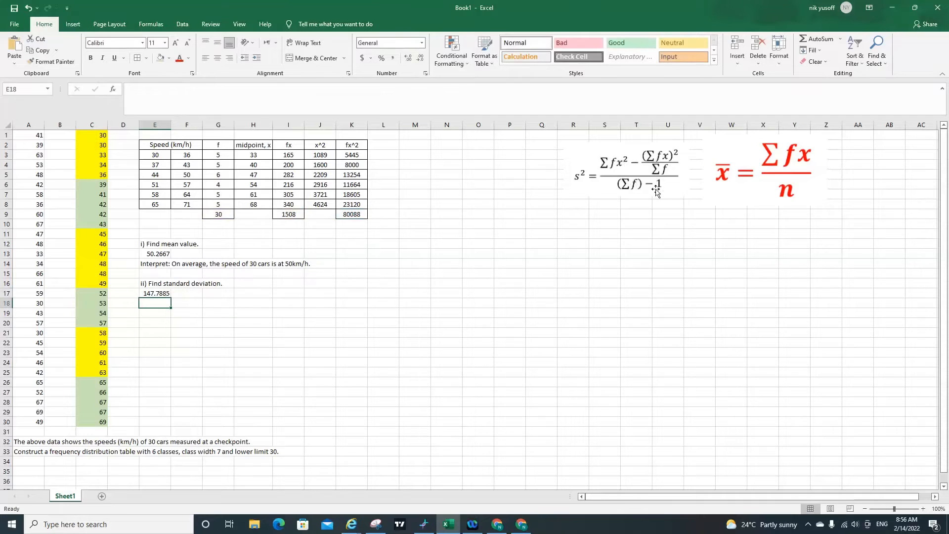
Move the variance result from E17 to F17, keeping its formula references intact
left_click(163, 293)
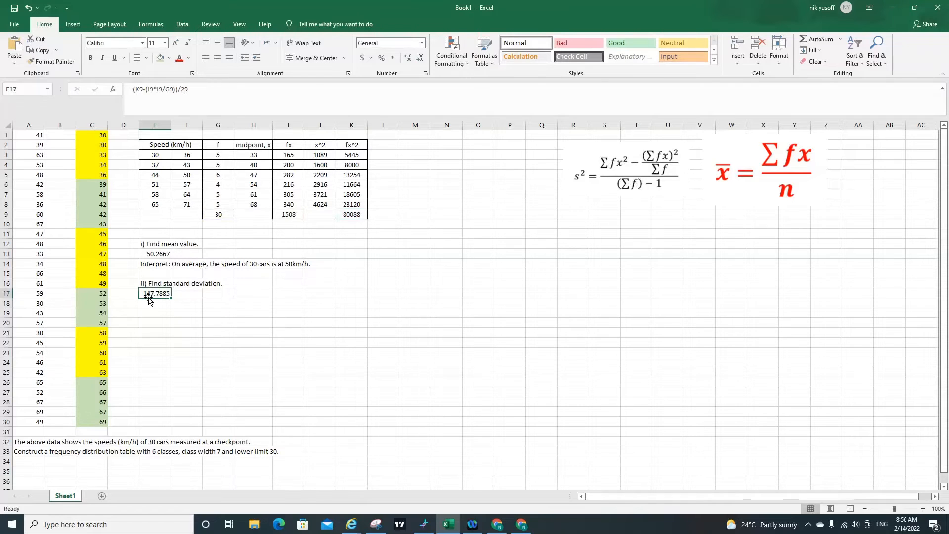
left_click(180, 296)
left_click(160, 294)
key("ctrl+c")
left_click(193, 296)
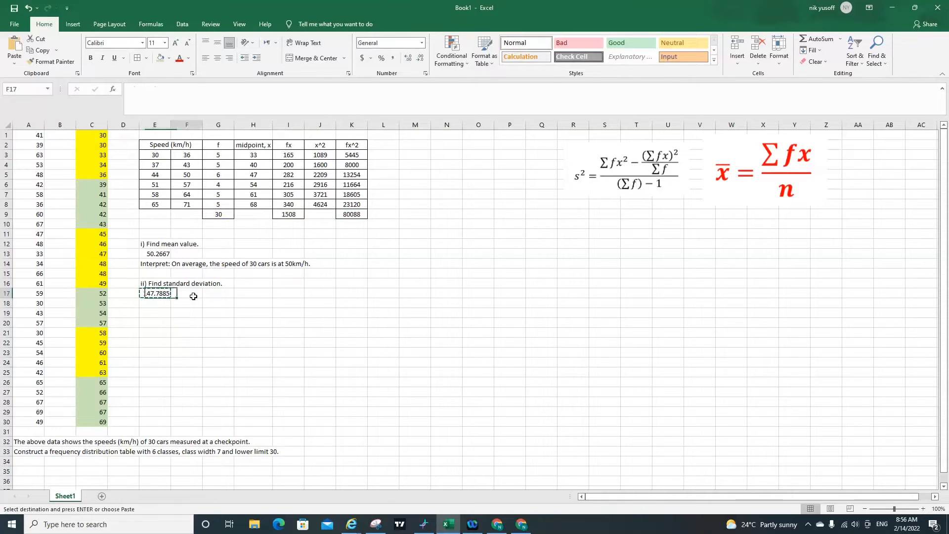
key("ctrl+v")
Enter the label "variance =" in E17 beside the variance result
left_click(165, 295)
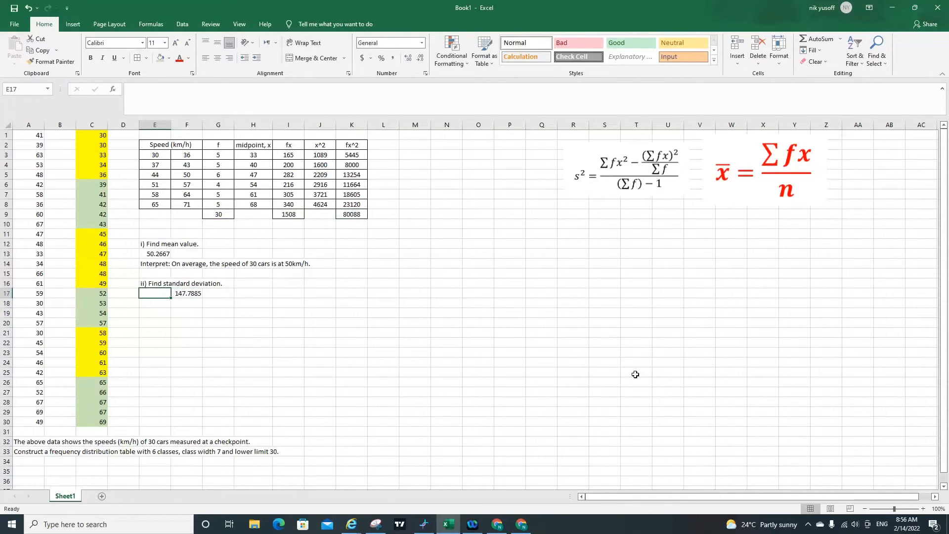
type("varian")
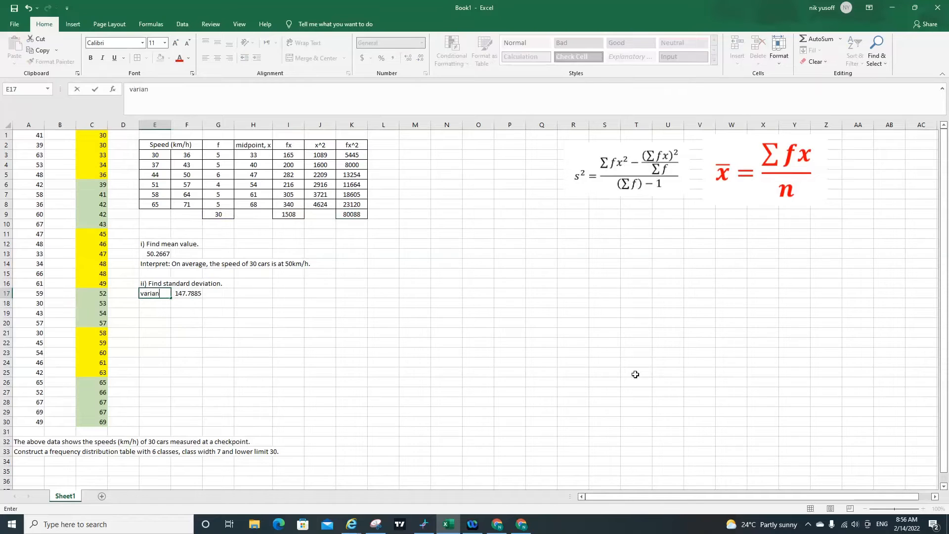
type("ce =")
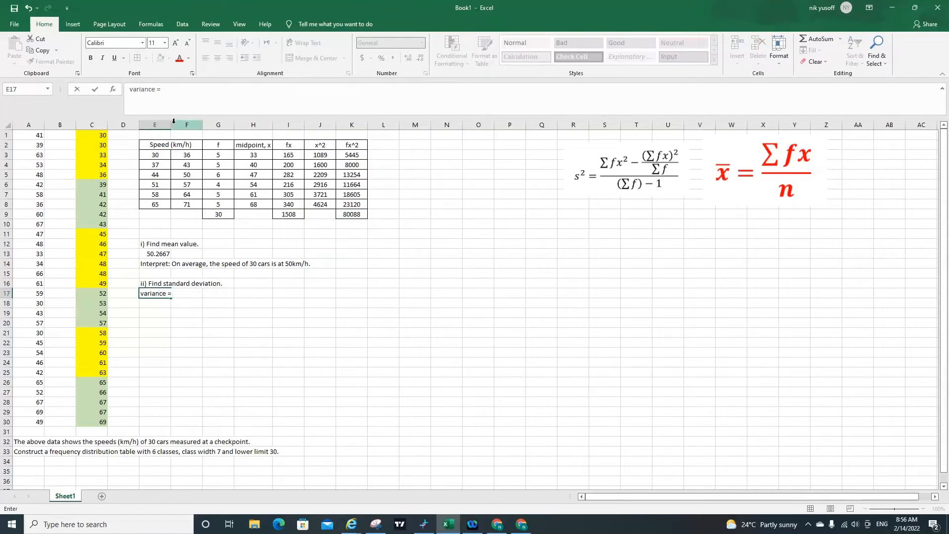
left_click(162, 301)
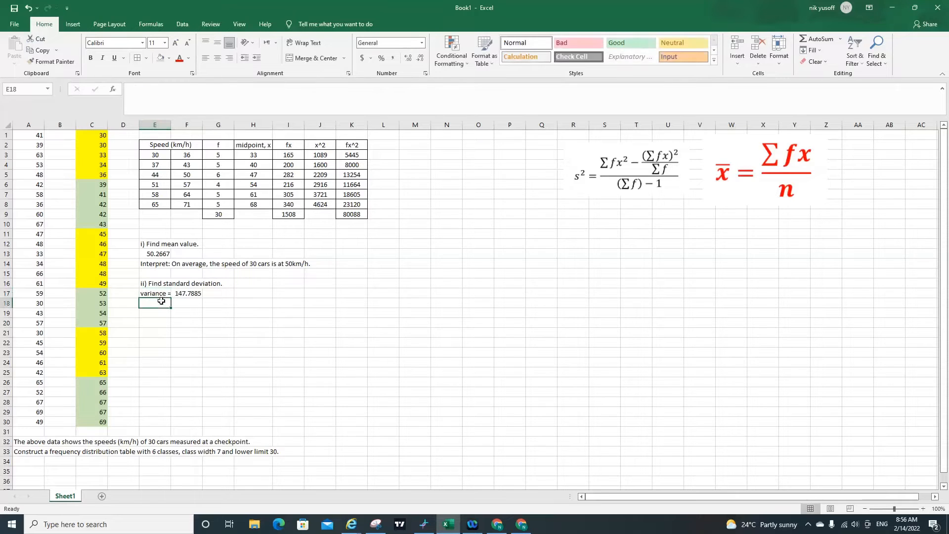
Widen column E slightly to fit the variance label, and centre the mean value in E13
left_click(162, 292)
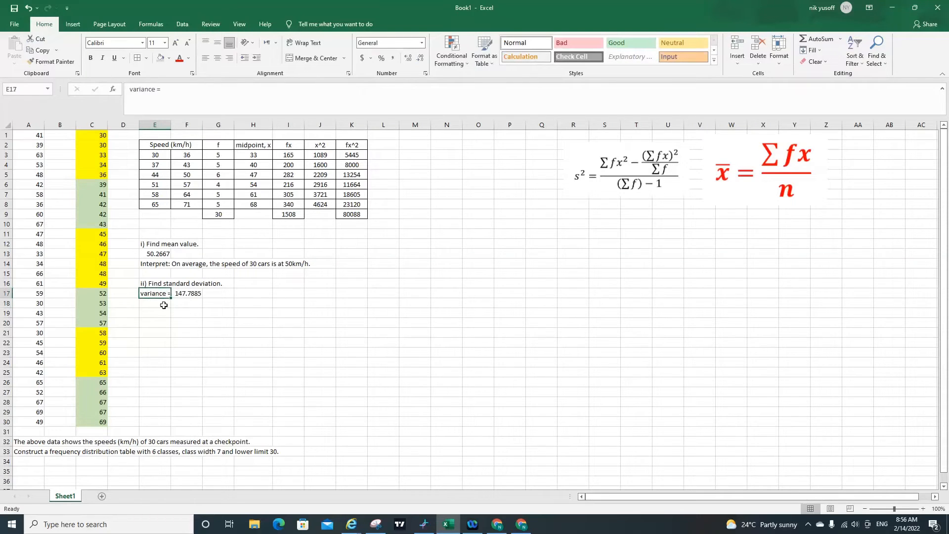
double_click(170, 123)
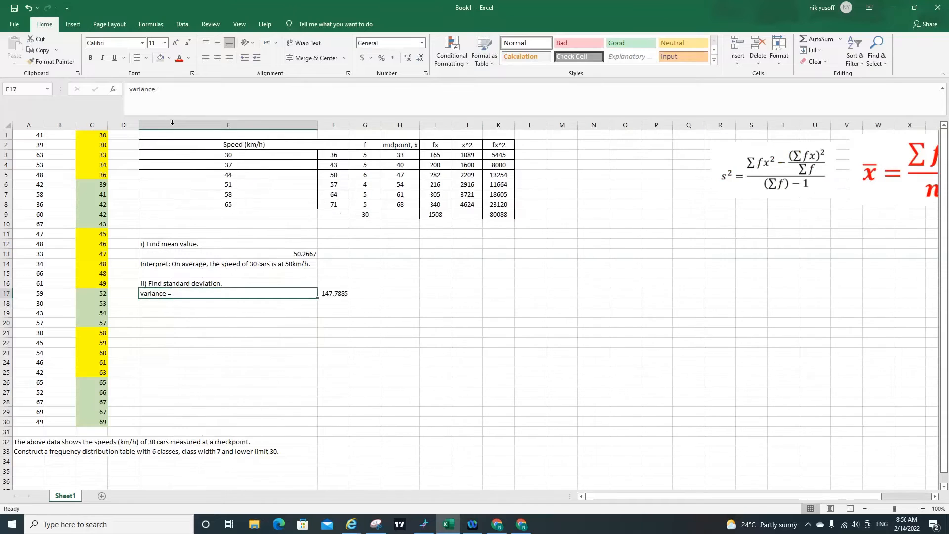
left_click_drag(315, 127, 177, 150)
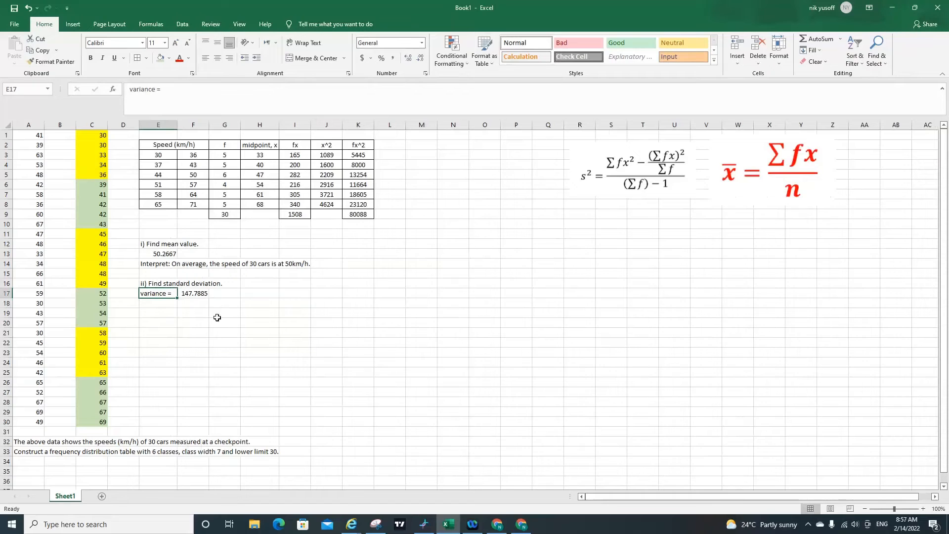
left_click(164, 253)
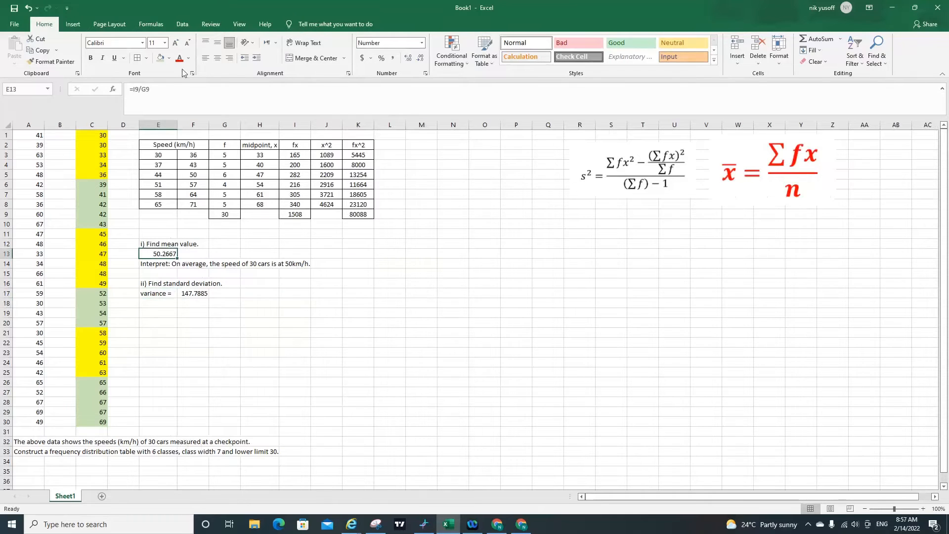
left_click(217, 58)
Enter the label "s =" in E18 and calculate the standard deviation in F18 with =SQRT(F17)
left_click(162, 303)
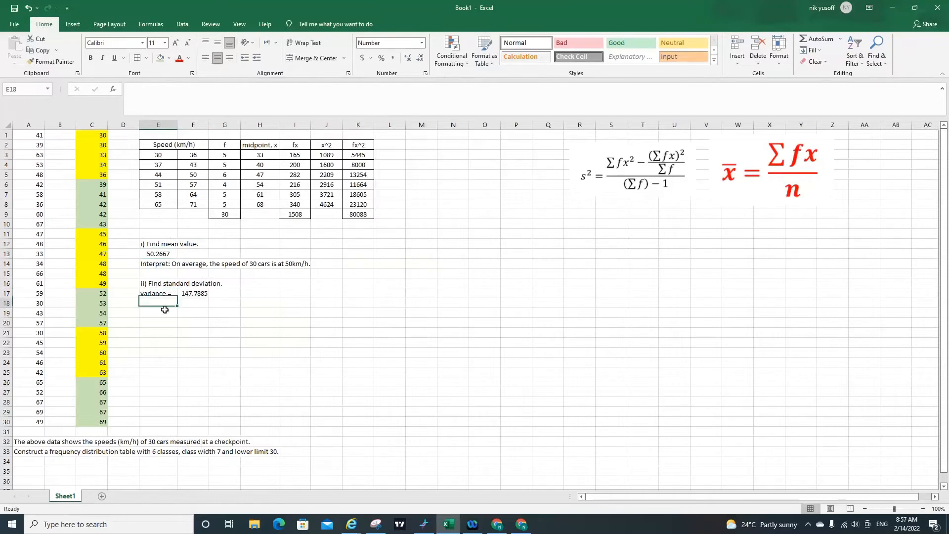
type("s =")
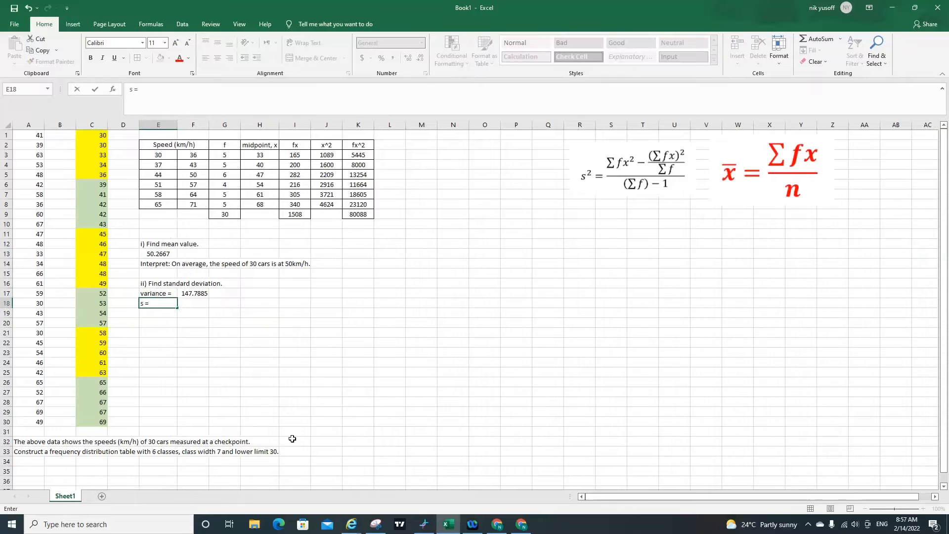
key("Tab")
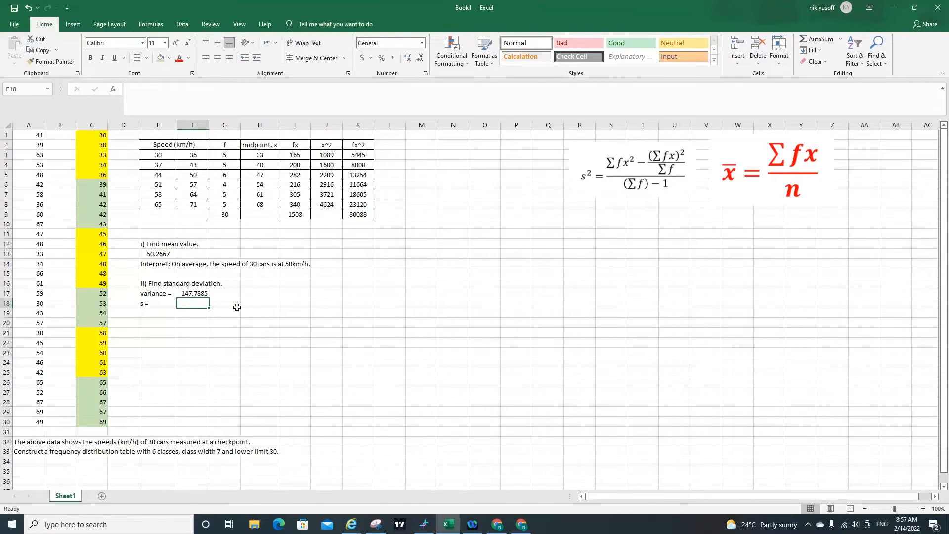
type("=sqrt")
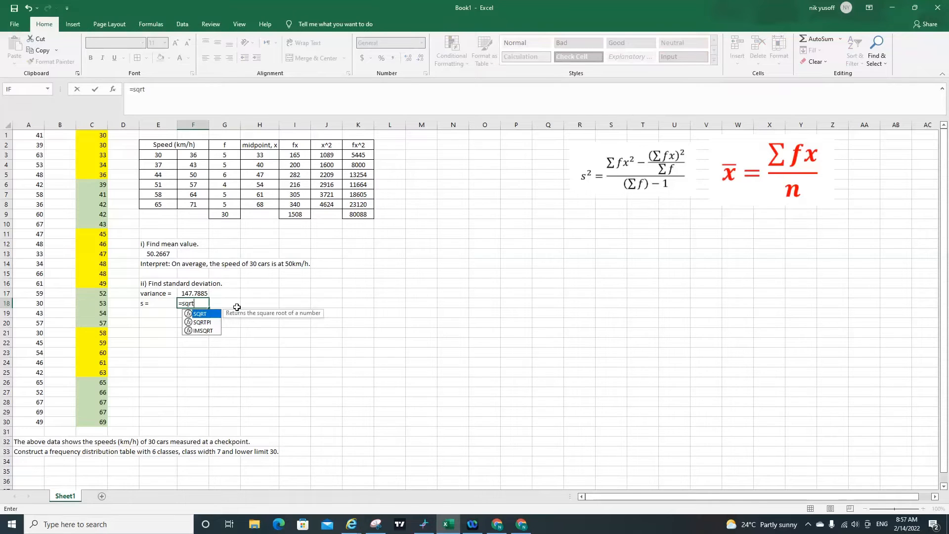
type("(")
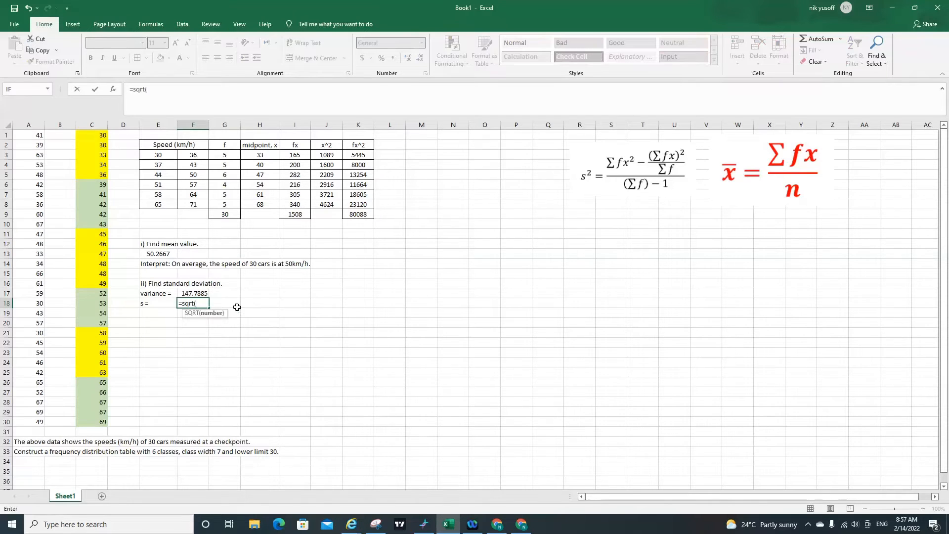
left_click(204, 292)
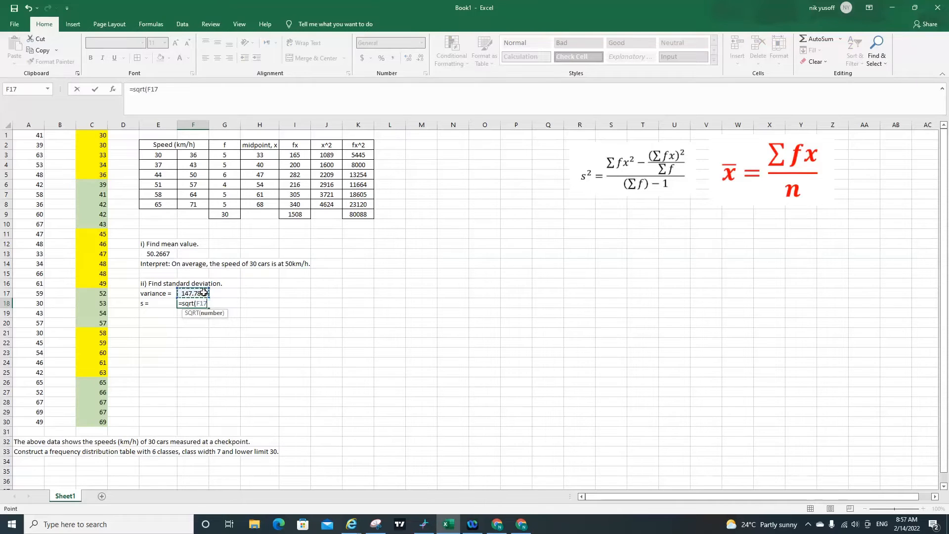
key("Return")
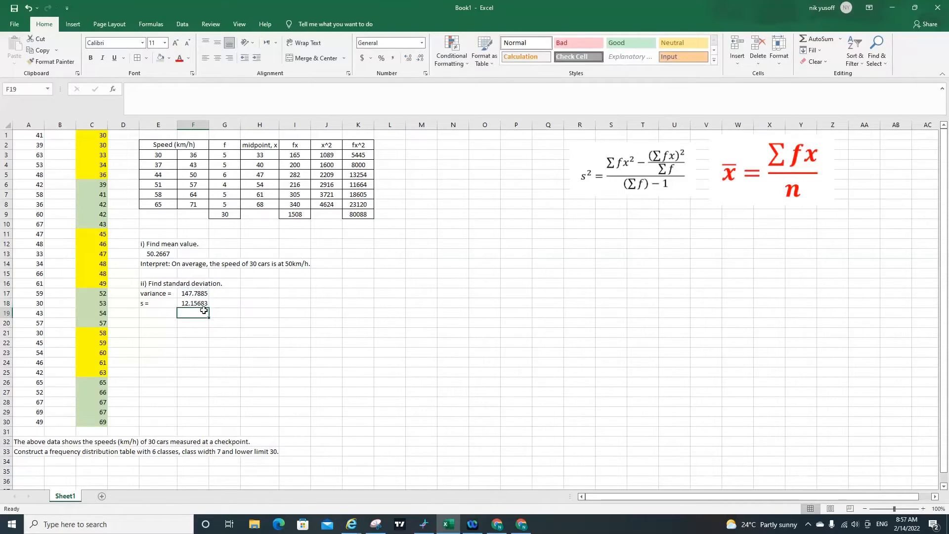
Format the standard deviation in F18 to four decimal places and start the interpretation line in E19 with "Interpret:"
left_click(192, 304)
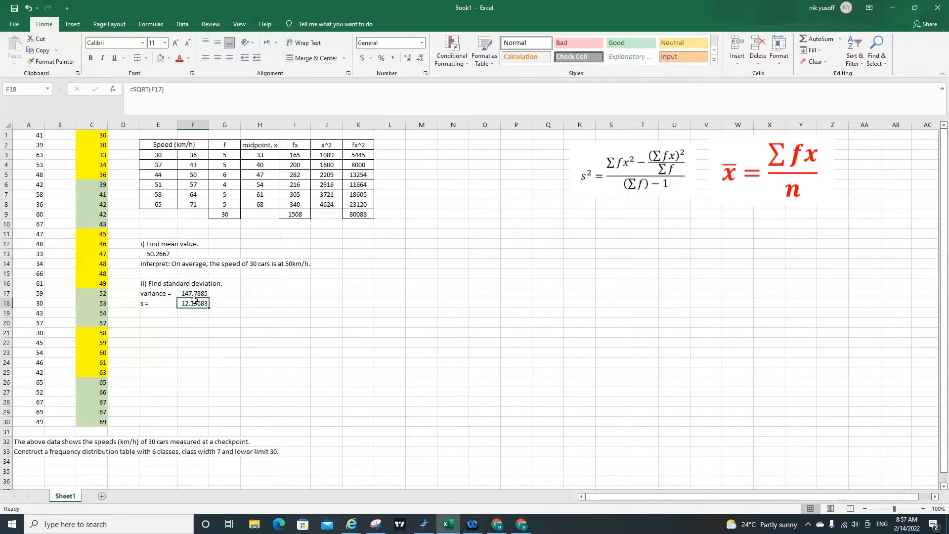
left_click(420, 59)
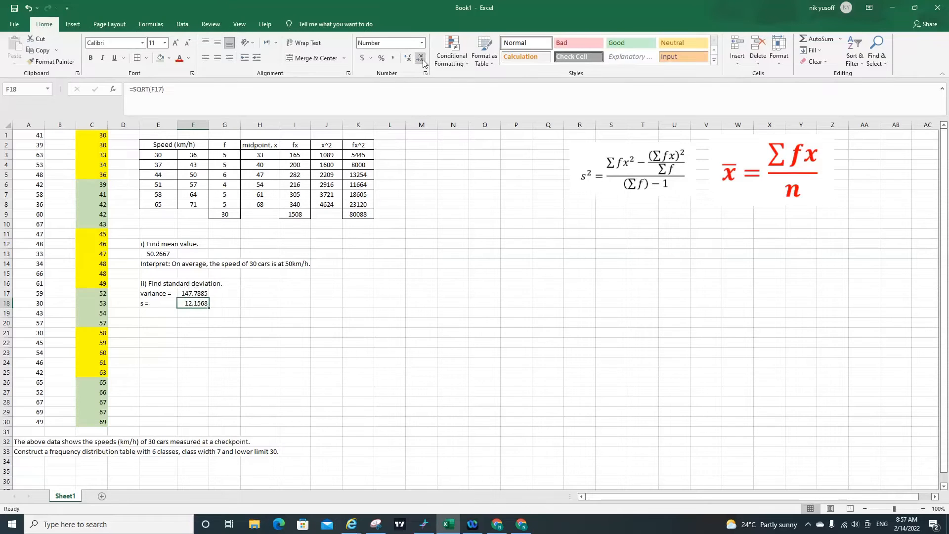
left_click(271, 303)
left_click(167, 313)
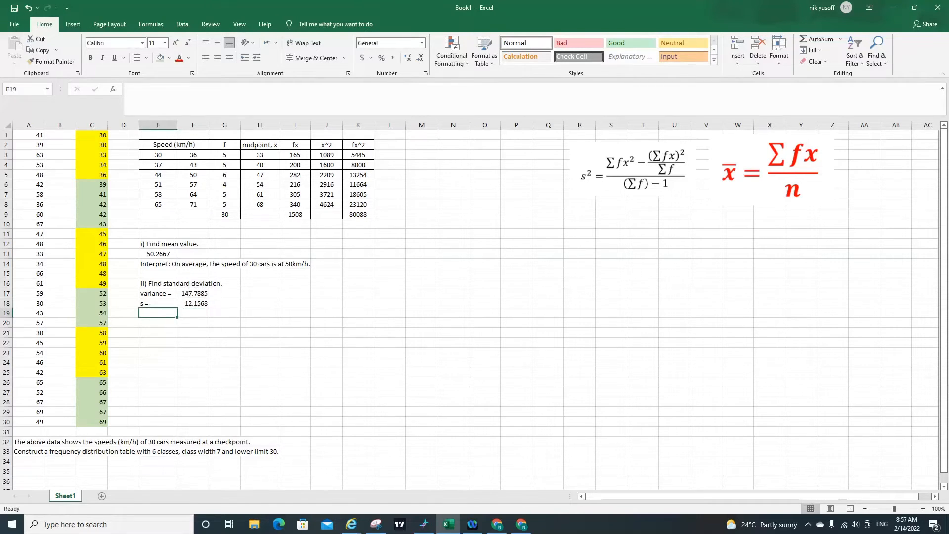
type("Interpret:")
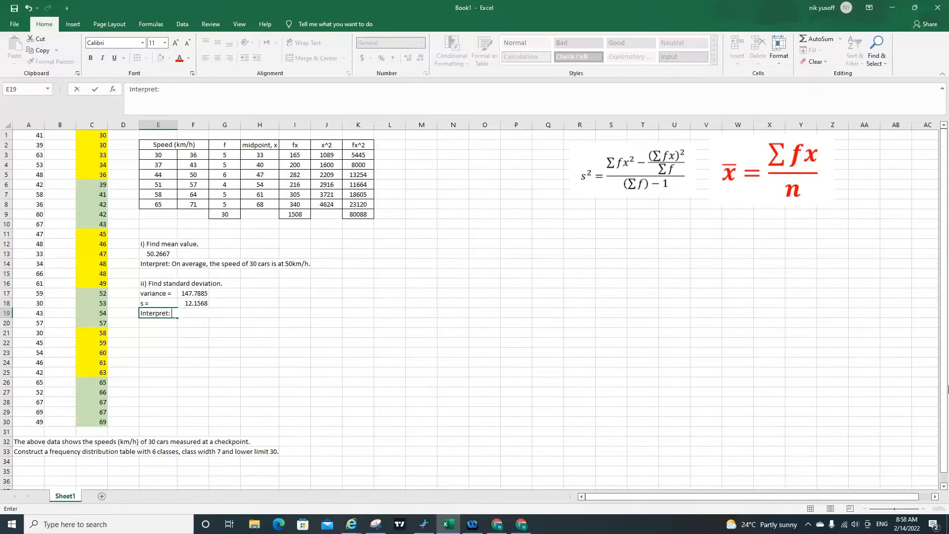
Switch to the Chrome browser and search Google for "interpret standard deviation"
left_click(522, 527)
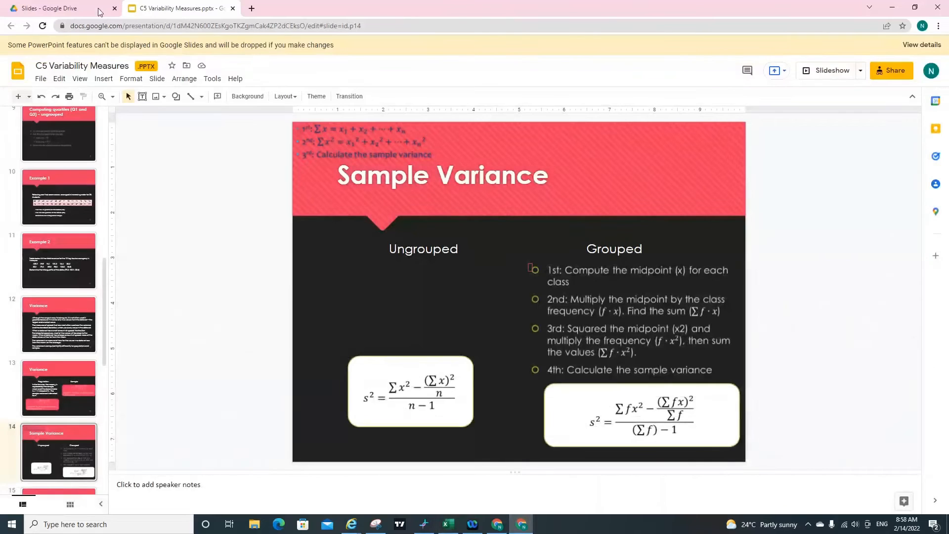
left_click(497, 525)
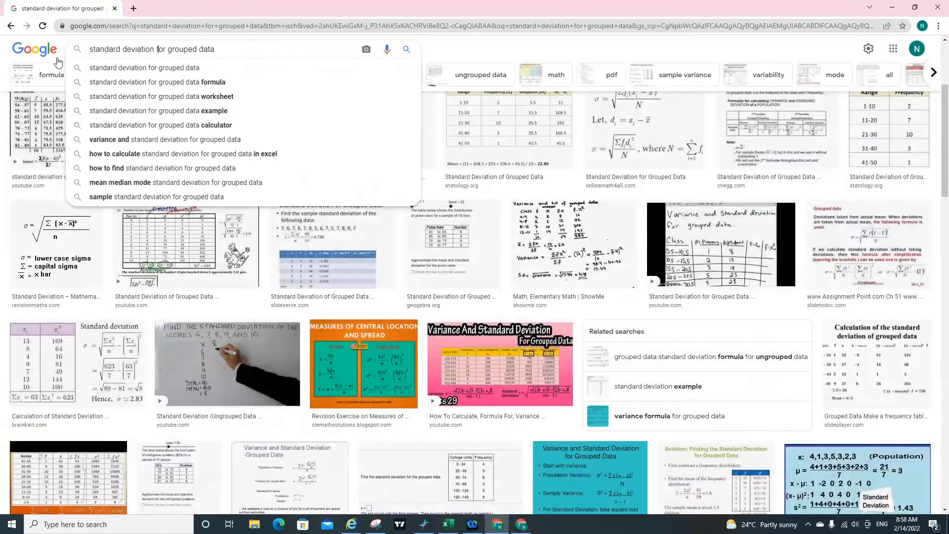
left_click(41, 45)
left_click(374, 233)
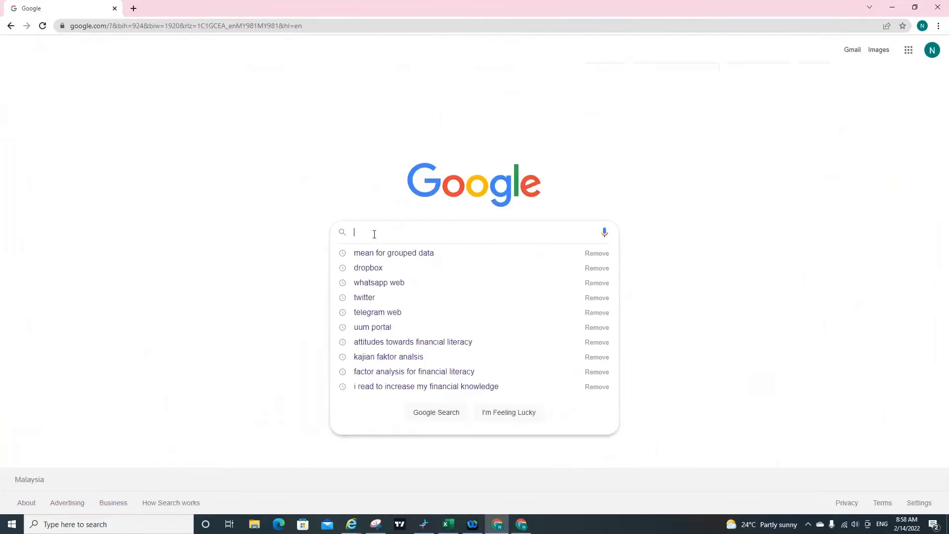
type("interper")
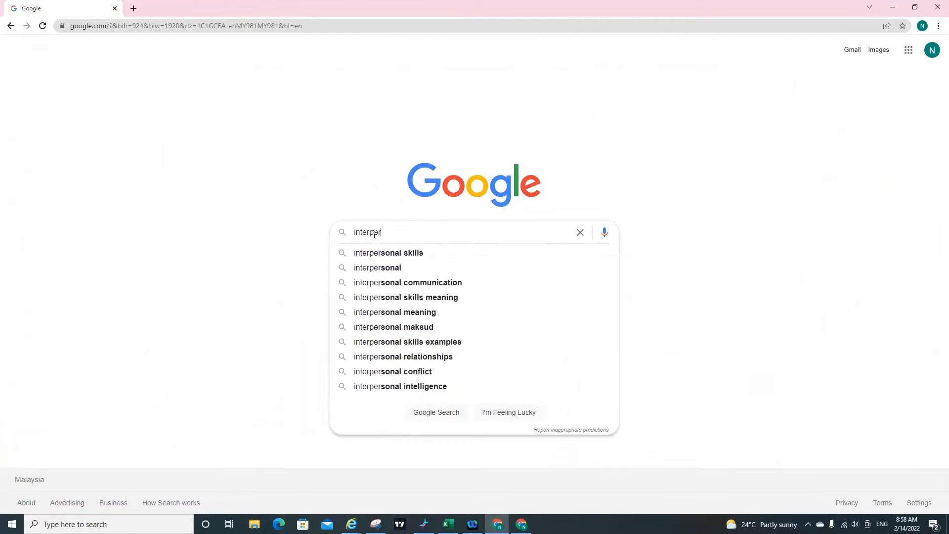
key("BackSpace")
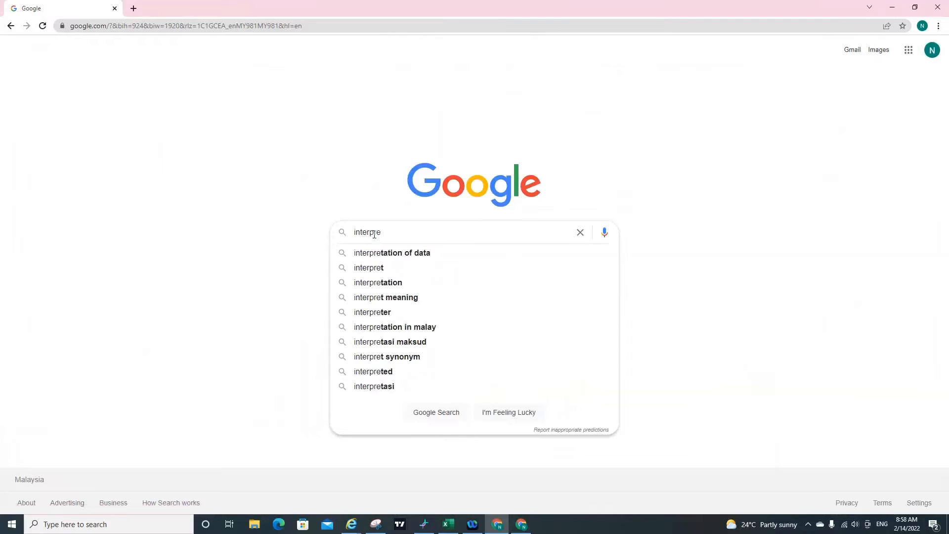
type("t standard ")
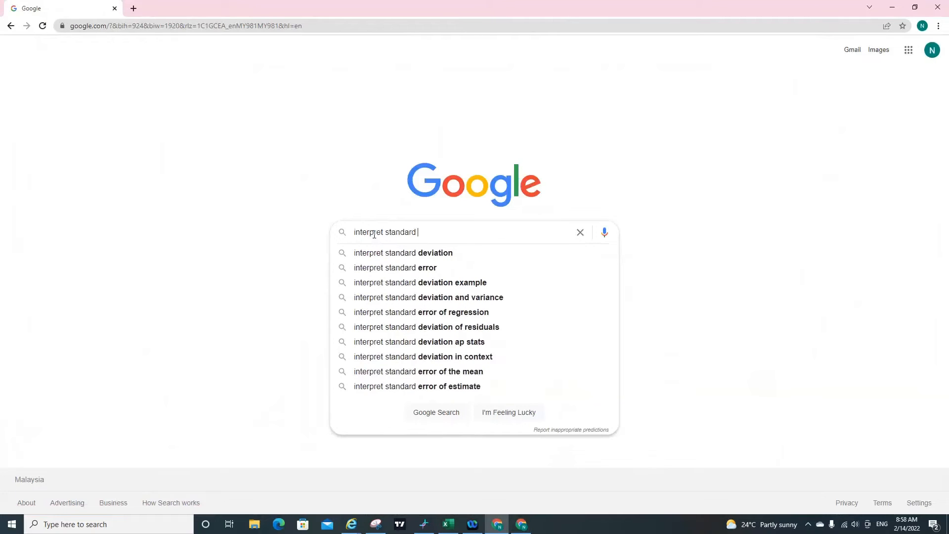
type("deviation")
key("Return")
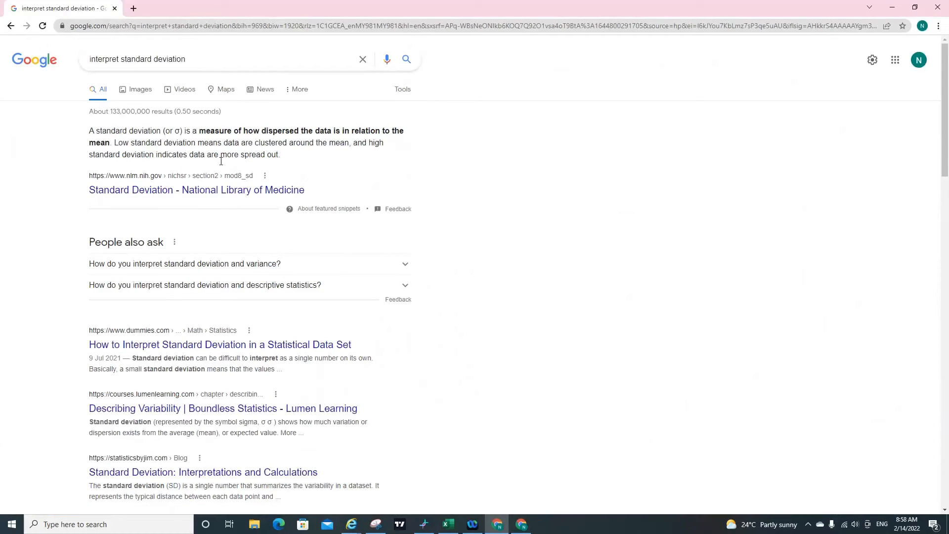
Examine the dummies.com article on interpreting standard deviation in a statistical data set, and return to the search results
left_click(103, 348)
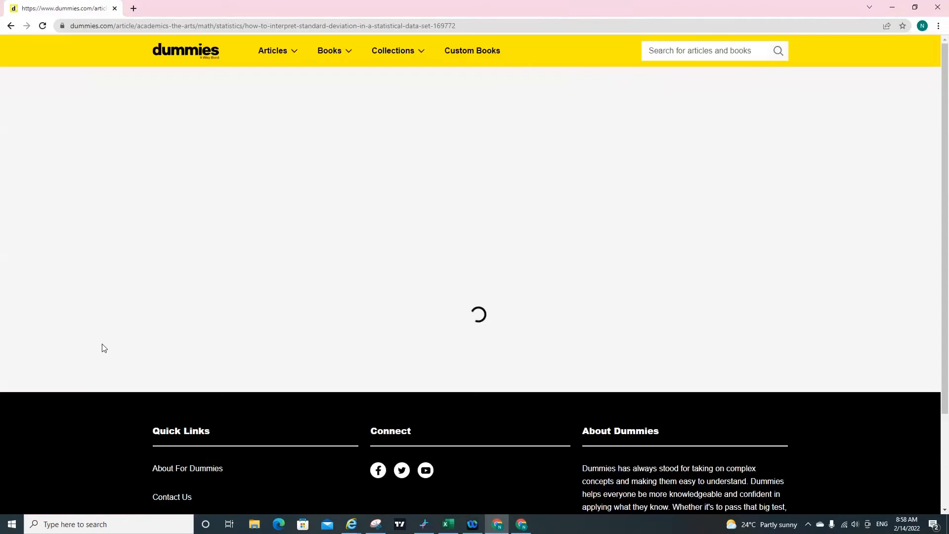
scroll(103, 348, "down", 8)
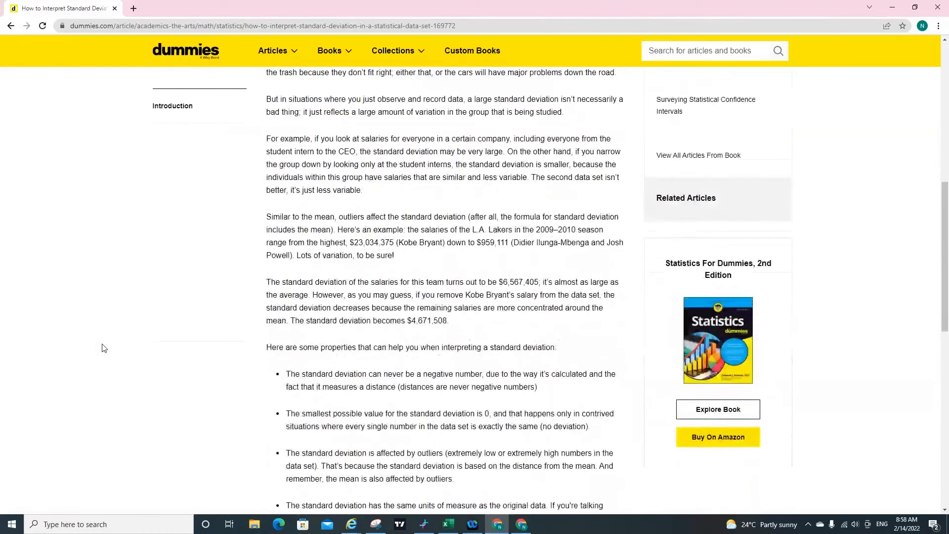
scroll(103, 348, "down", 5)
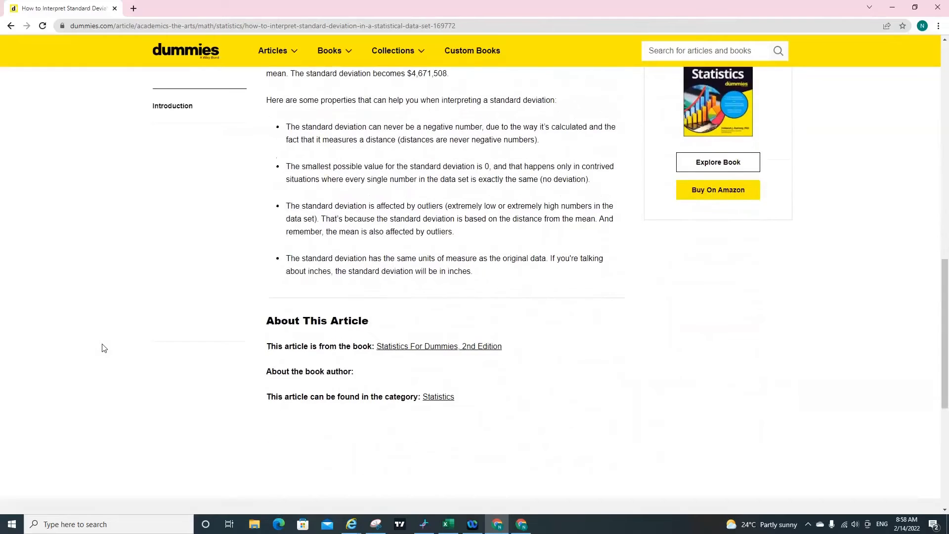
scroll(103, 348, "up", 3)
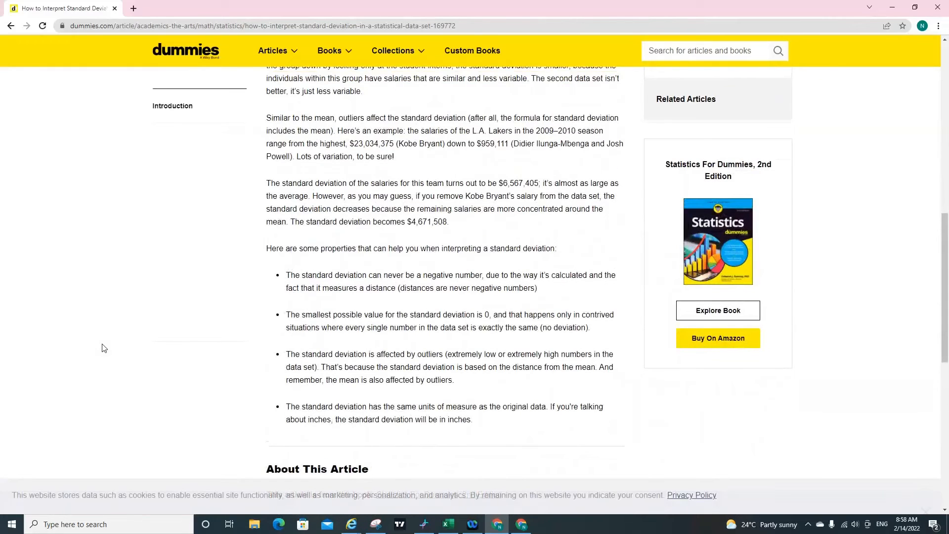
scroll(103, 347, "up", 1)
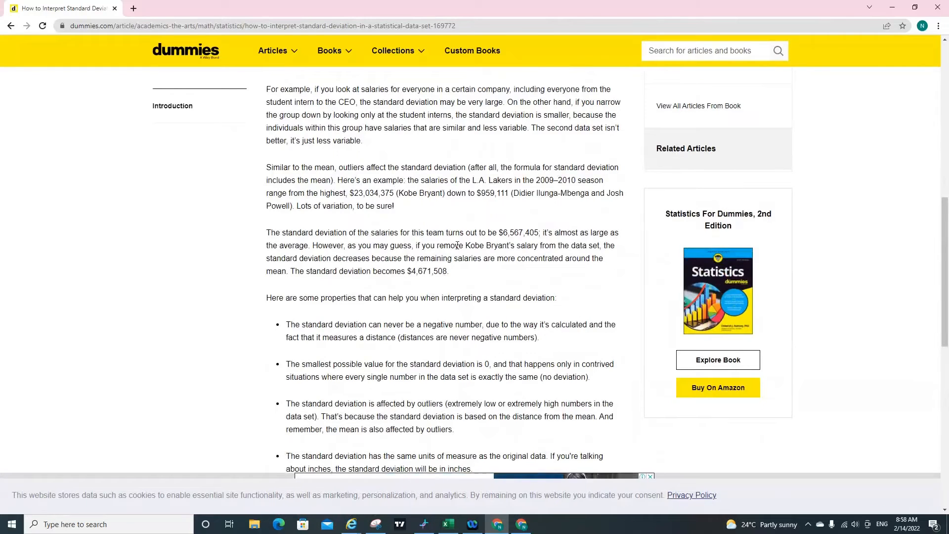
scroll(520, 346, "up", 2)
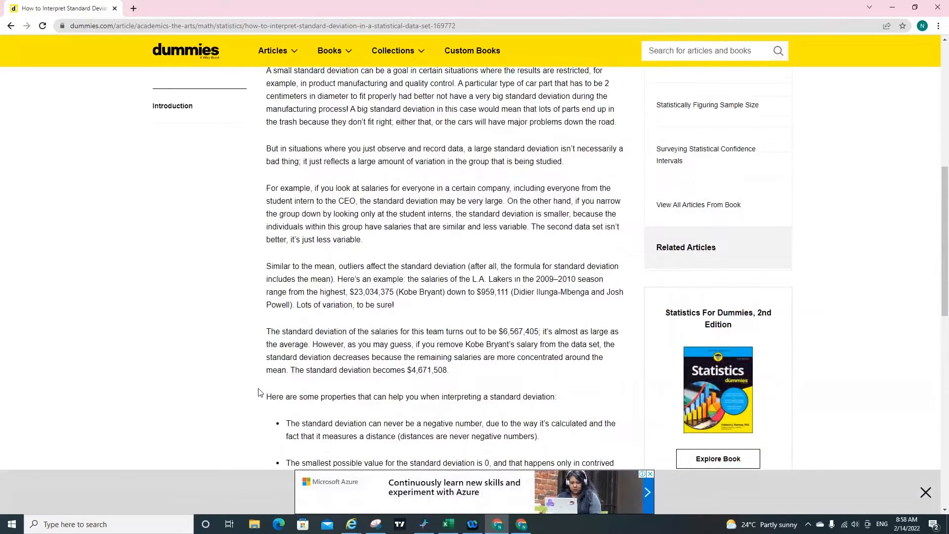
scroll(259, 392, "up", 3)
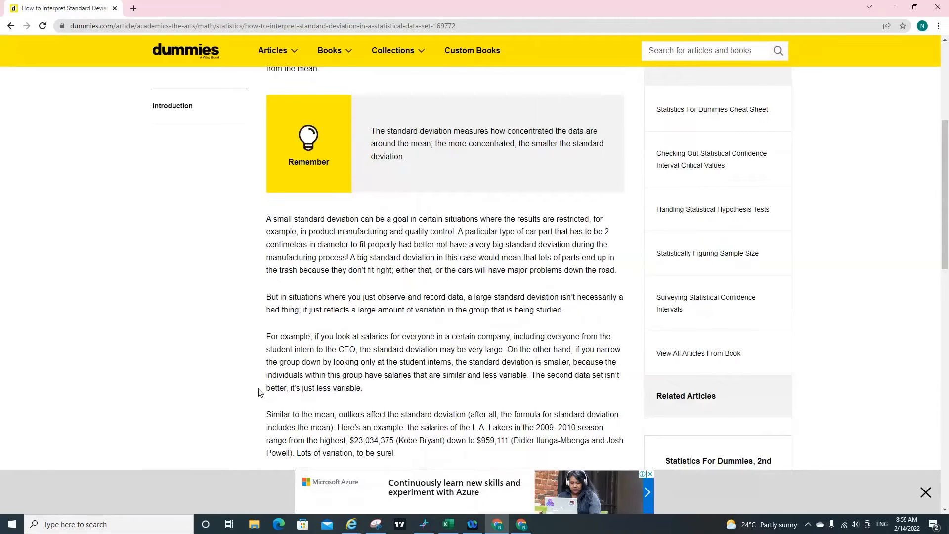
scroll(259, 391, "down", 2)
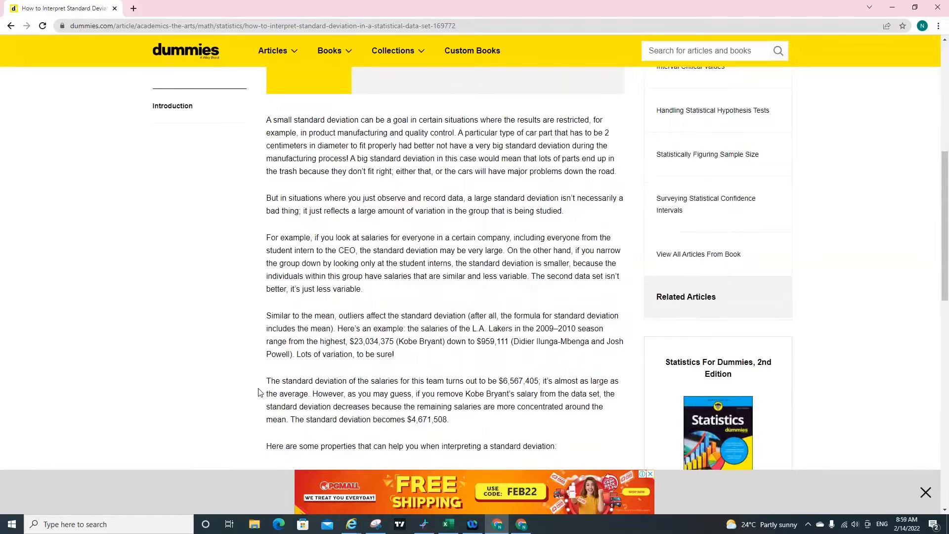
scroll(260, 392, "down", 2)
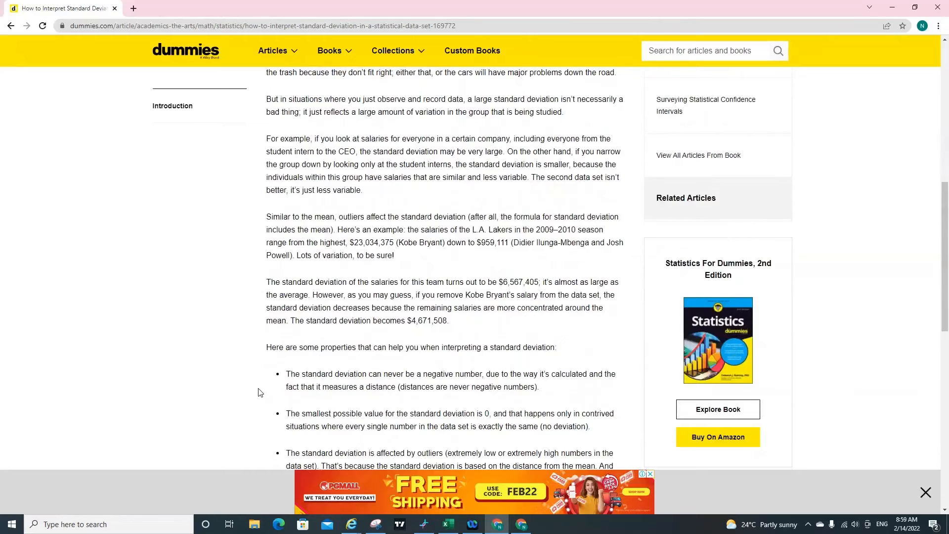
scroll(259, 392, "down", 1)
scroll(283, 377, "down", 2)
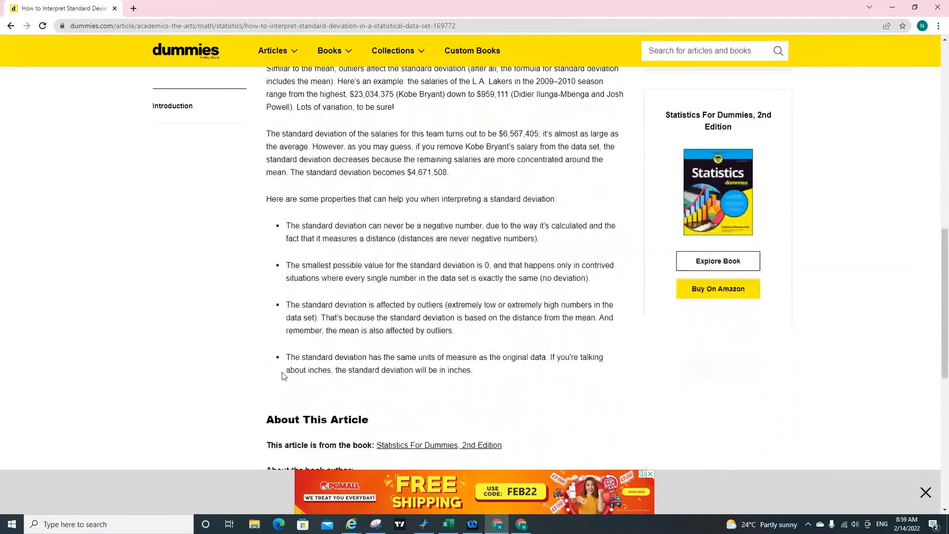
scroll(283, 377, "up", 1)
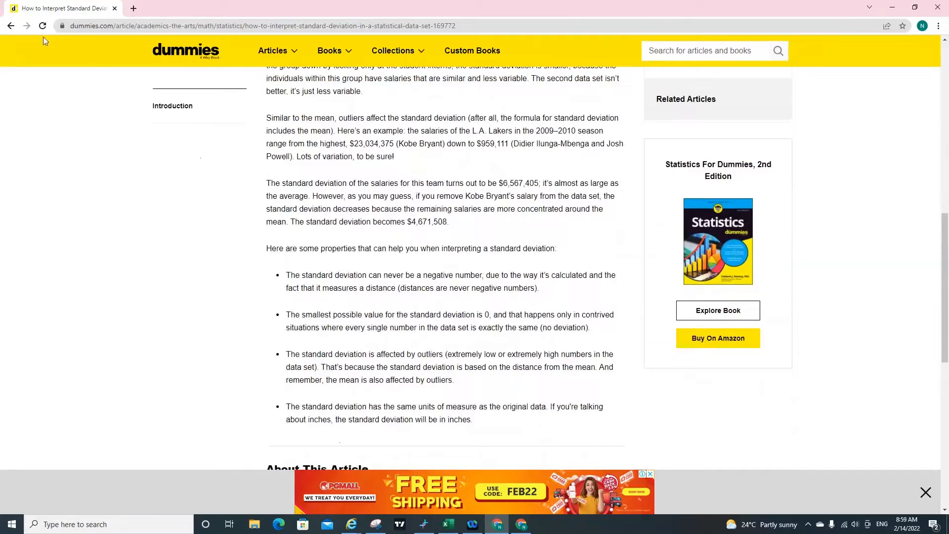
left_click(10, 27)
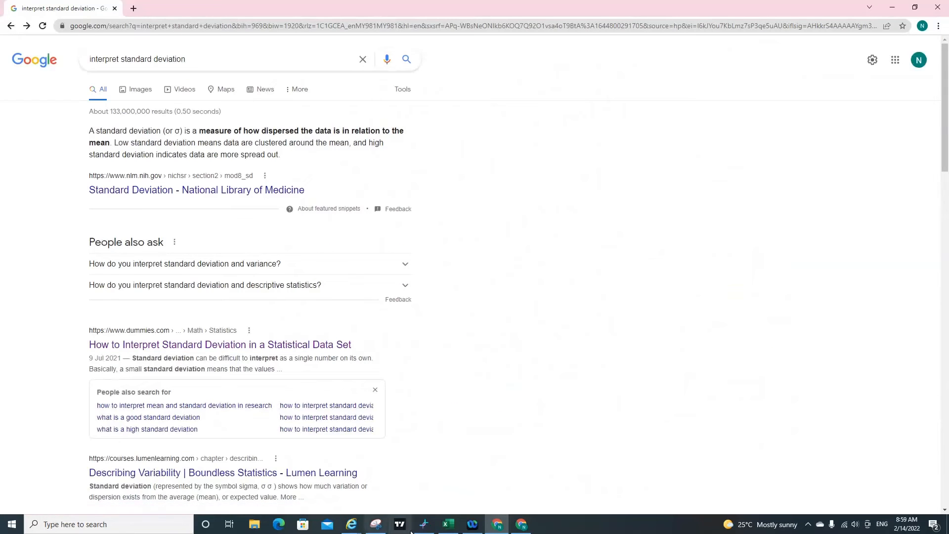
Switch back to the Excel workbook, finish the "Interpret:" entry and enter the label "mean +- 3s" in I16
left_click(448, 523)
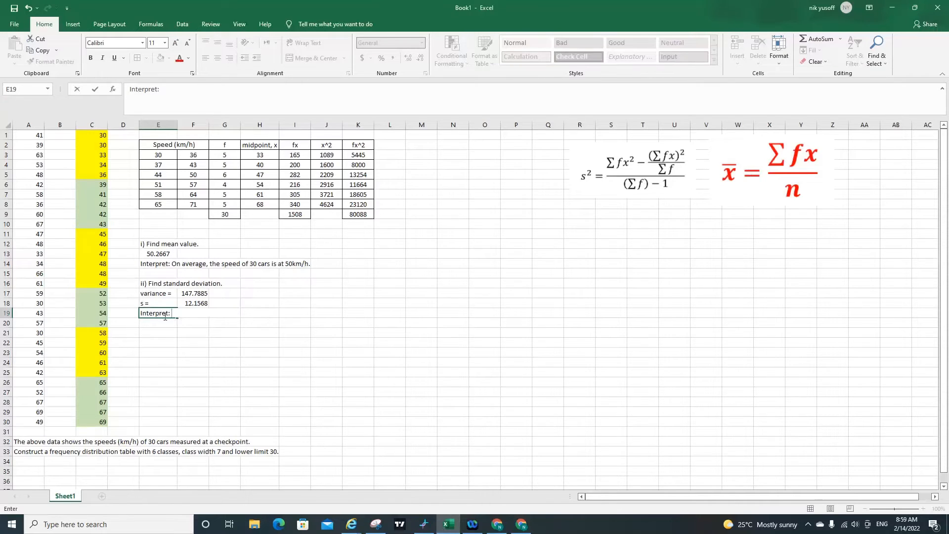
left_click(262, 284)
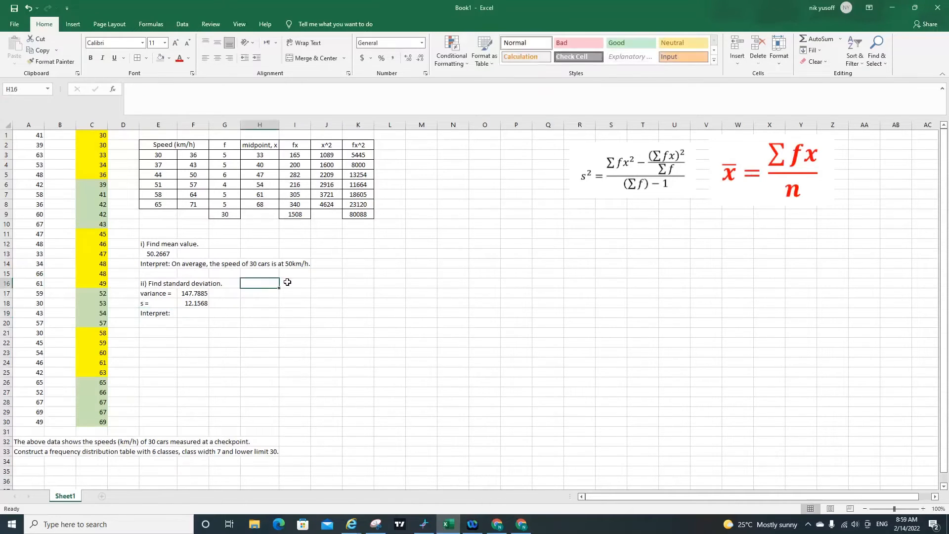
left_click(286, 281)
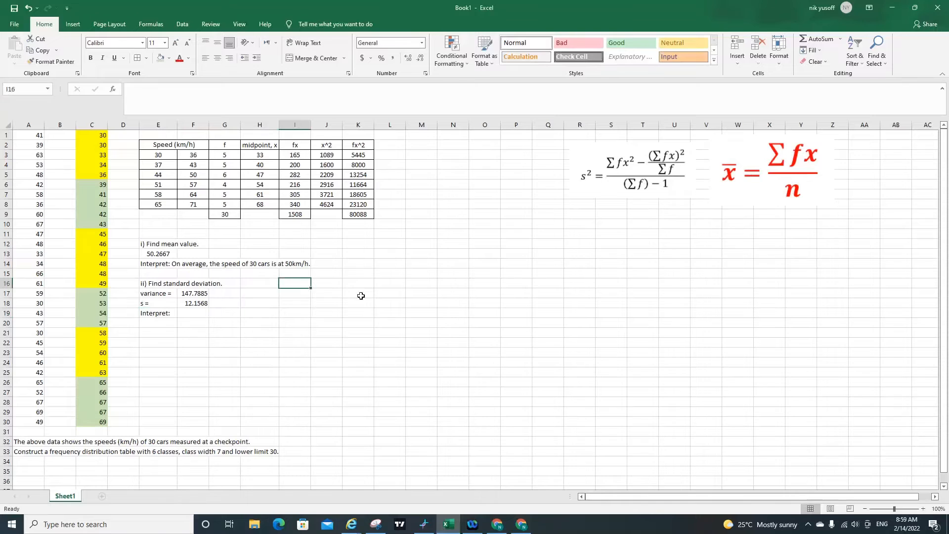
type("mean ")
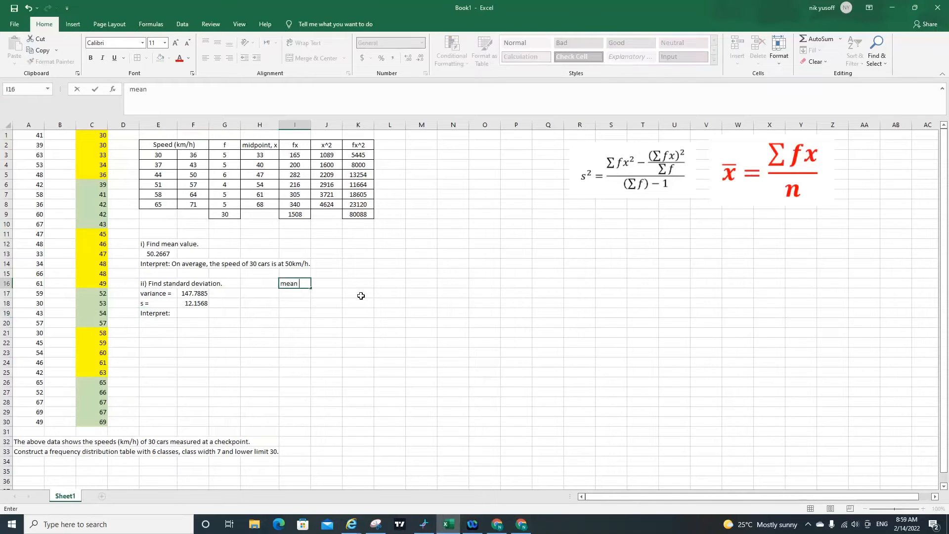
type("+_")
type(" 3")
type("s")
key("Return")
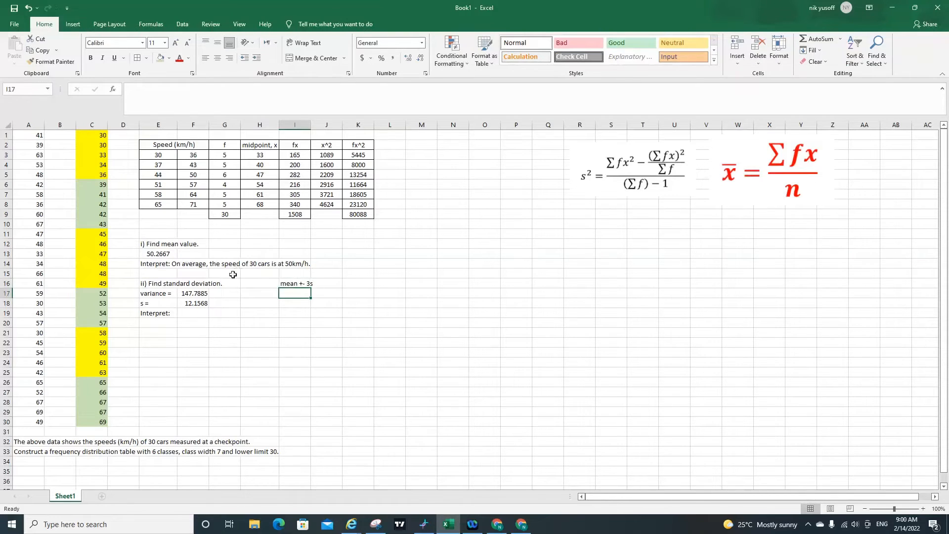
Calculate the mean plus three standard deviations in K16 with =E13+(3*F18)
left_click(157, 253)
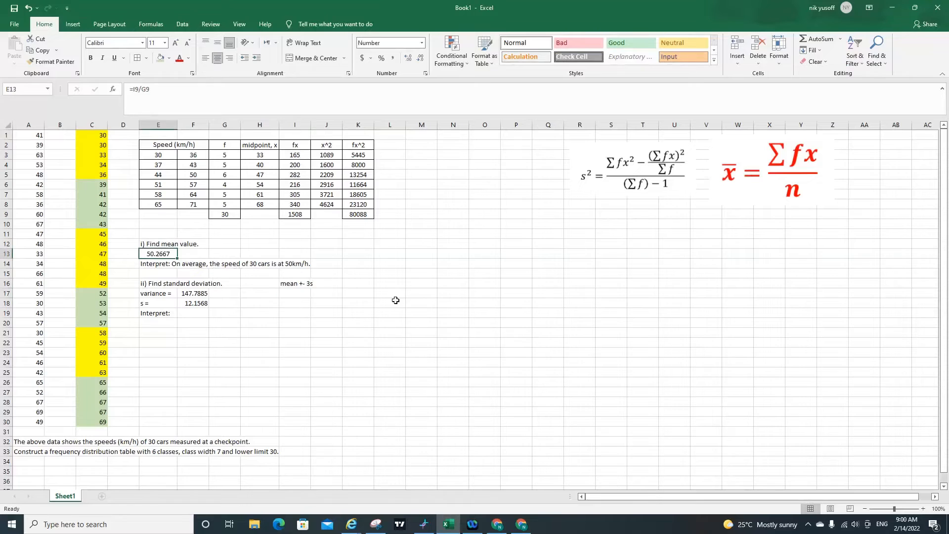
left_click(365, 286)
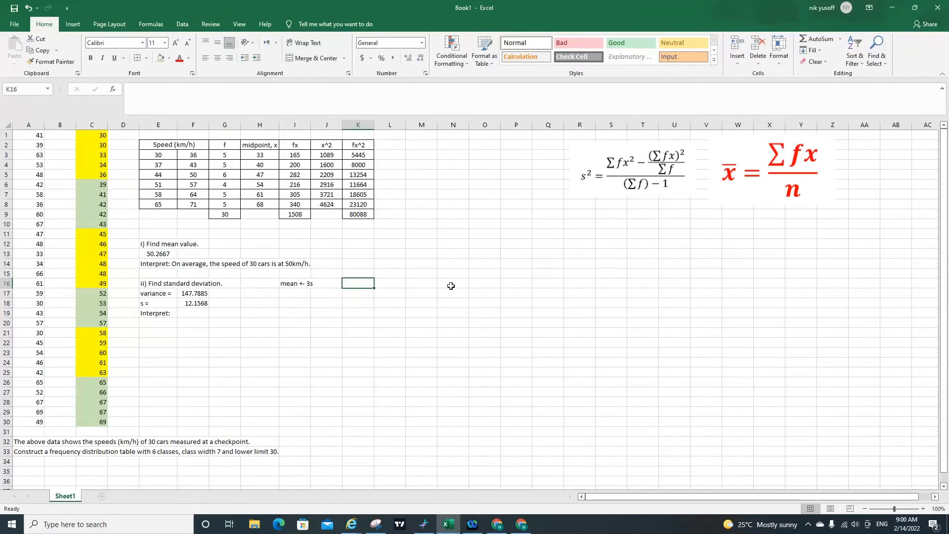
type("=")
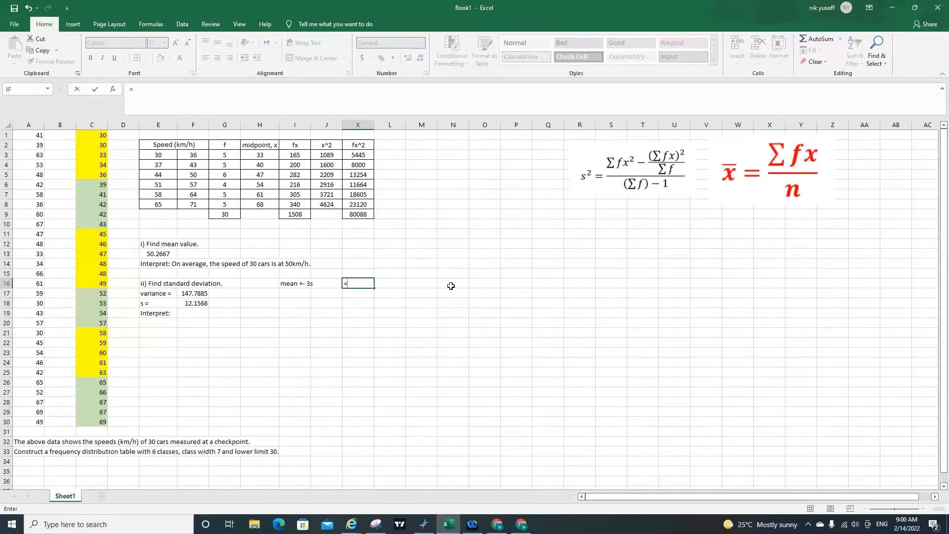
left_click(165, 254)
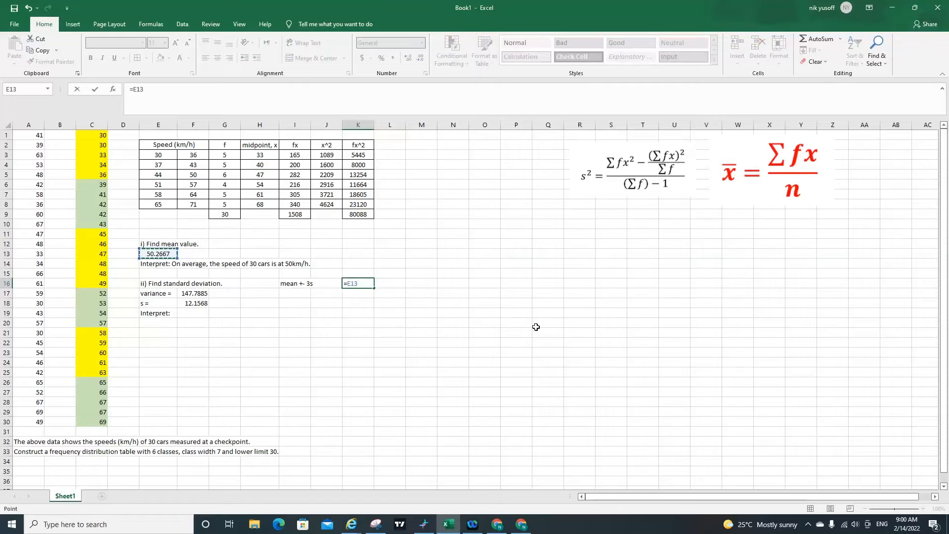
type("+")
type("3*")
key("Left")
key("Right")
key("BackSpace")
key("BackSpace")
key("BackSpace")
key("BackSpace")
key("BackSpace")
type("(3*")
left_click(192, 304)
type(")")
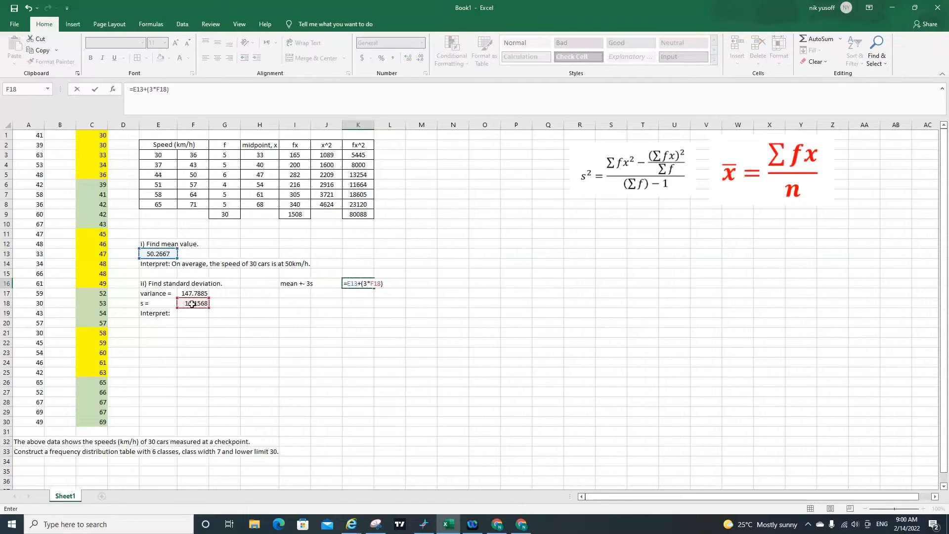
key("Return")
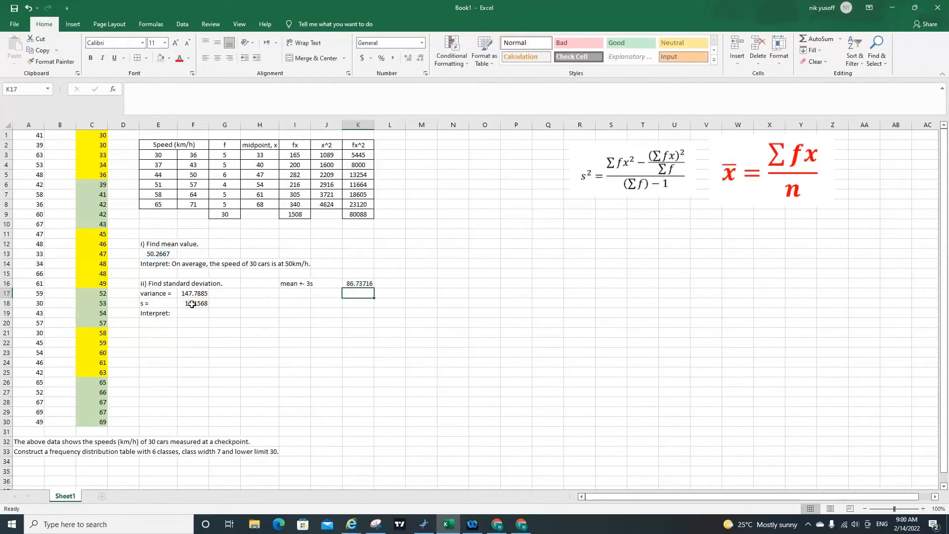
Try to copy the K16 formula into K17, and clear the pasted cell
key("Up")
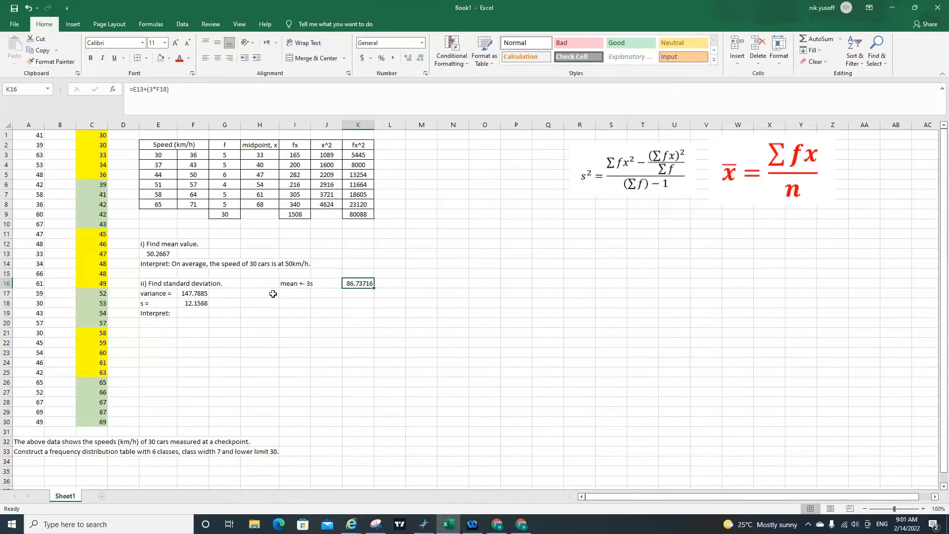
left_click(358, 292)
left_click(359, 285)
key("ctrl+c")
left_click(363, 293)
key("ctrl+v")
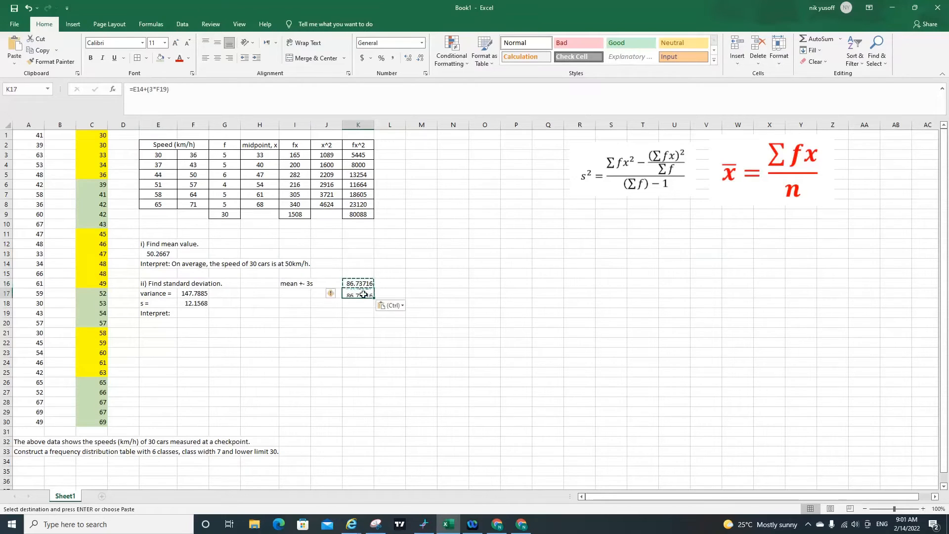
left_click(364, 304)
left_click(365, 294)
key("Right")
left_click(355, 293)
key("Delete")
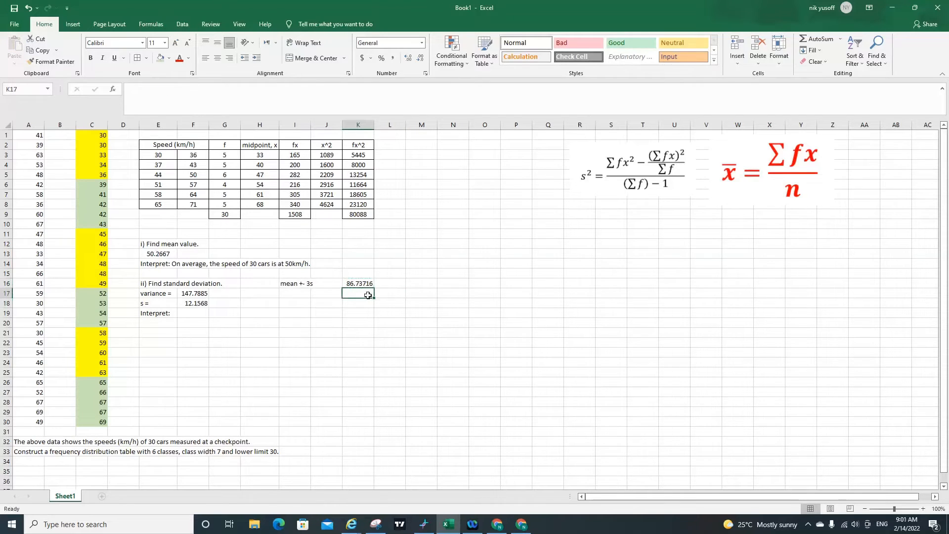
Calculate the mean minus three standard deviations in K17 with =E13-(3*F18)
type("=")
left_click(365, 285)
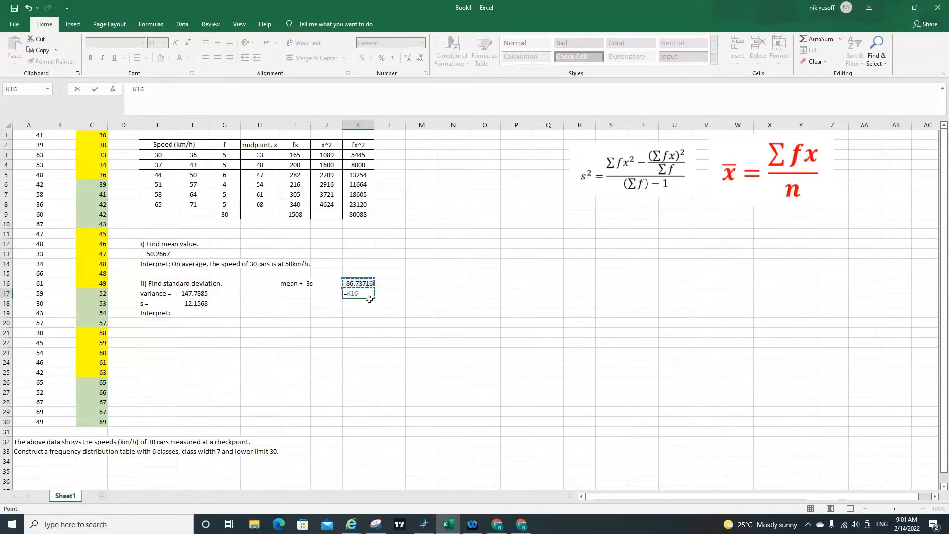
left_click(29, 8)
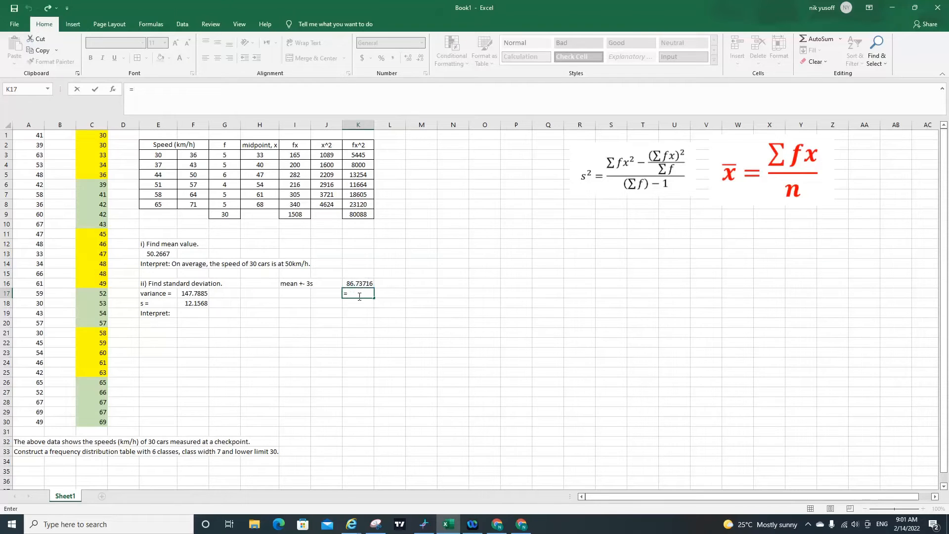
left_click(155, 254)
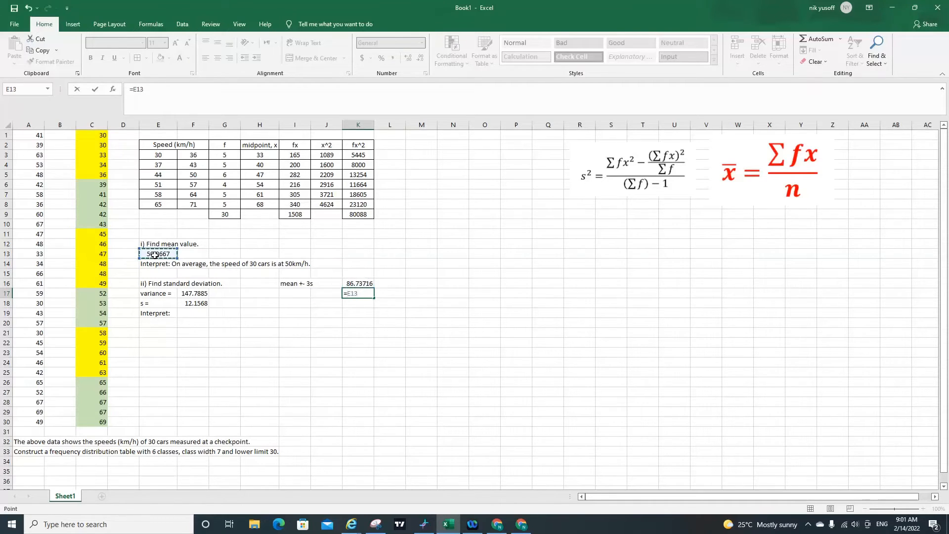
type("-(3")
left_click(198, 305)
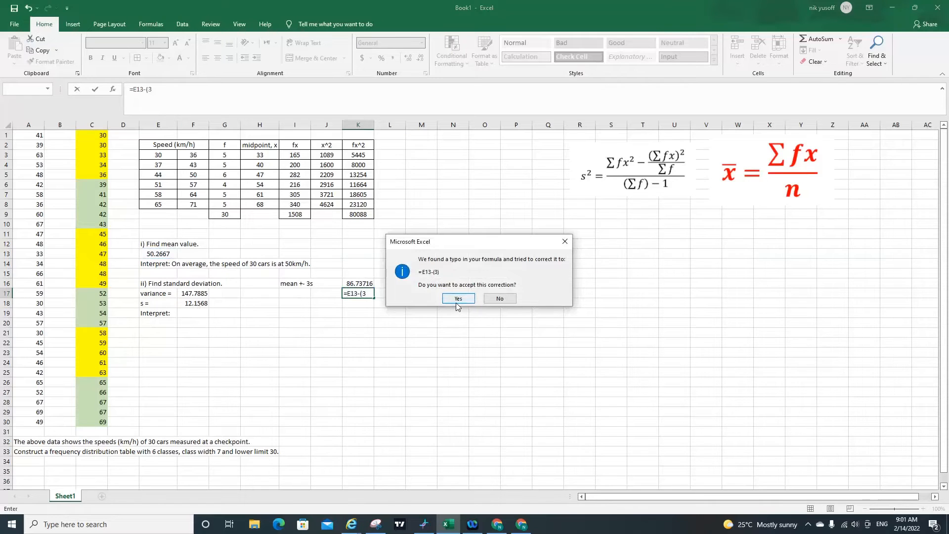
left_click(484, 299)
left_click(478, 289)
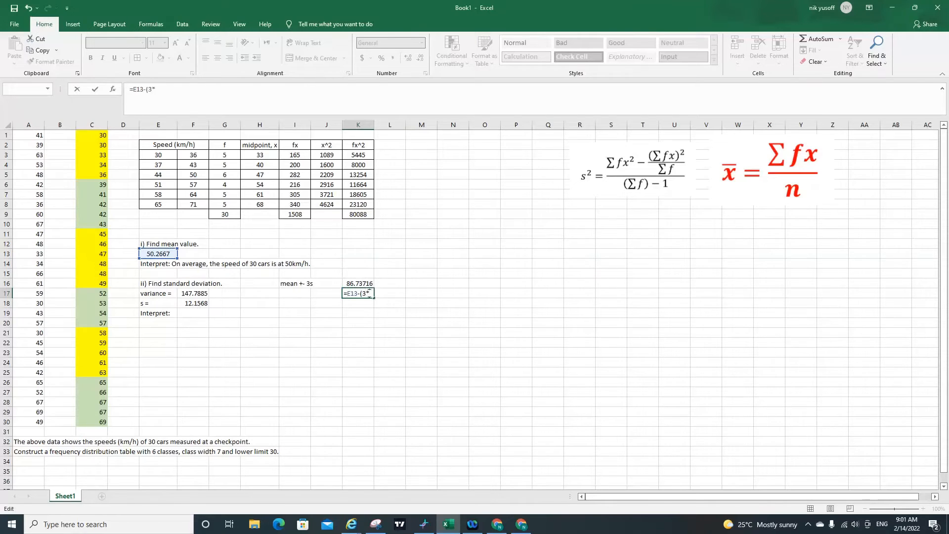
left_click(194, 303)
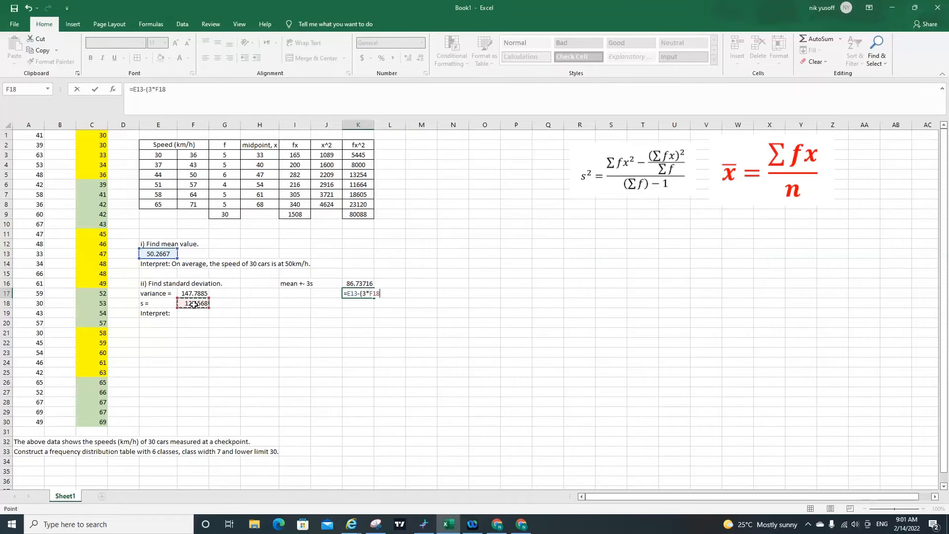
type(")")
key("Return")
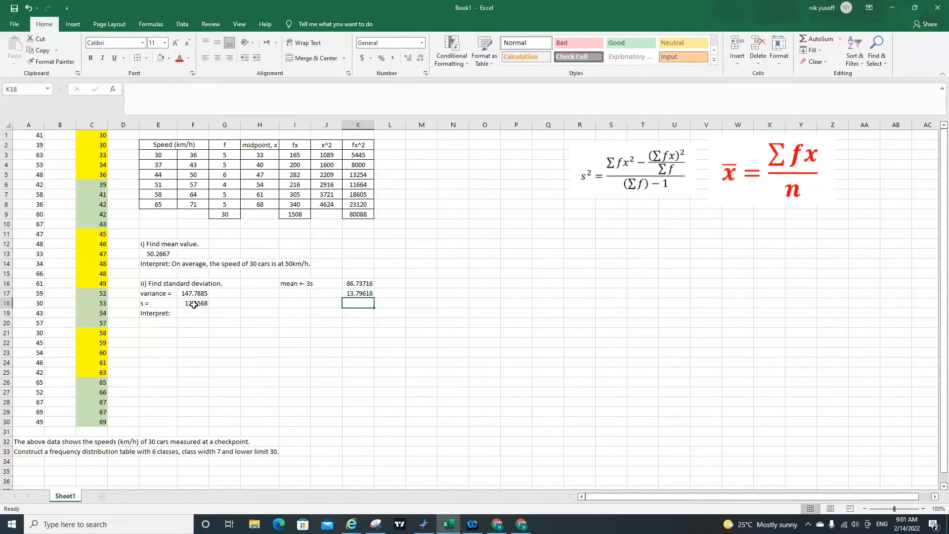
Compare the three-standard-deviation limits in K16 and K17 with the lowest and highest speeds in column C
left_click(365, 285)
left_click(366, 293)
left_click(366, 284)
left_click(364, 295)
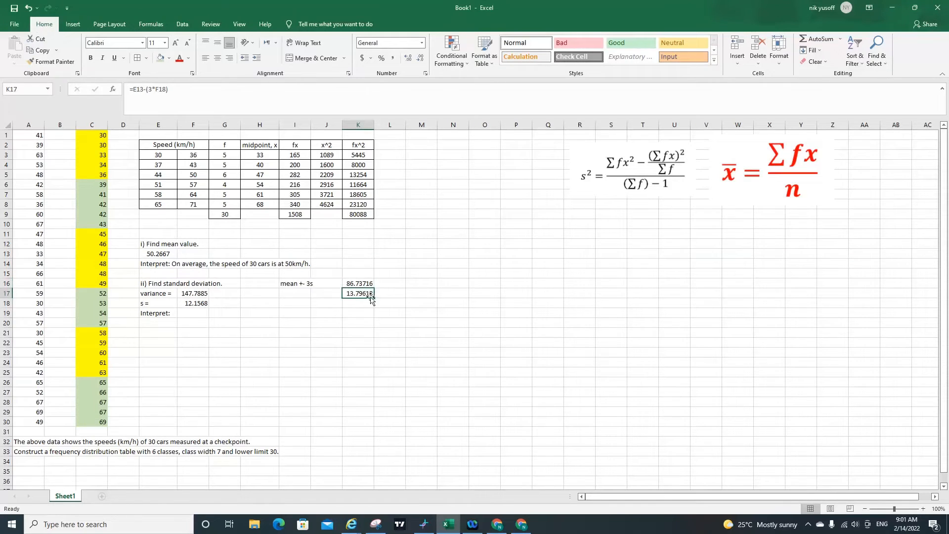
left_click(392, 294)
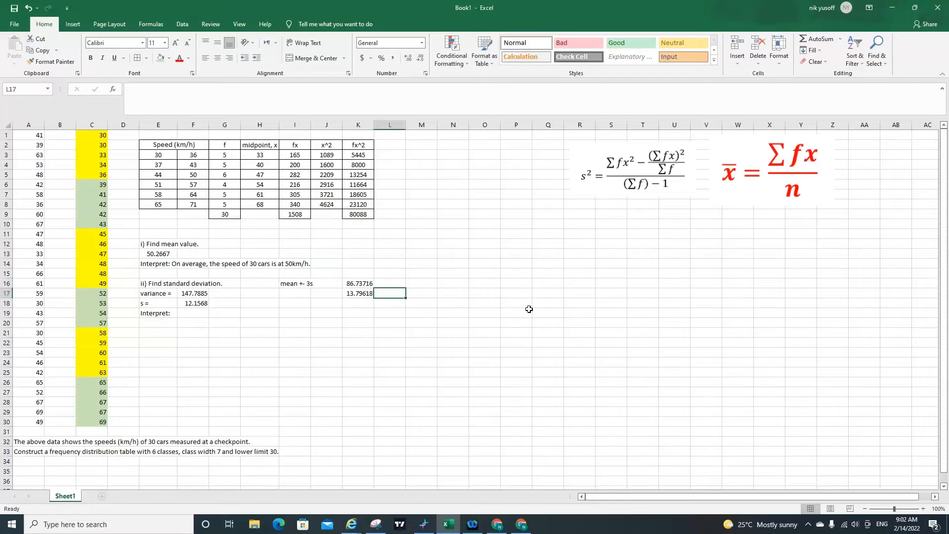
key("Left")
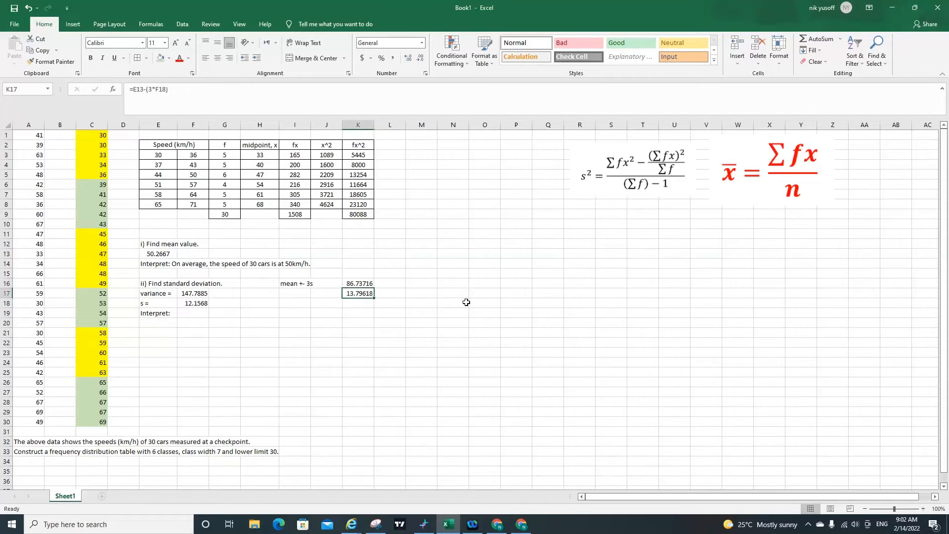
left_click(360, 285)
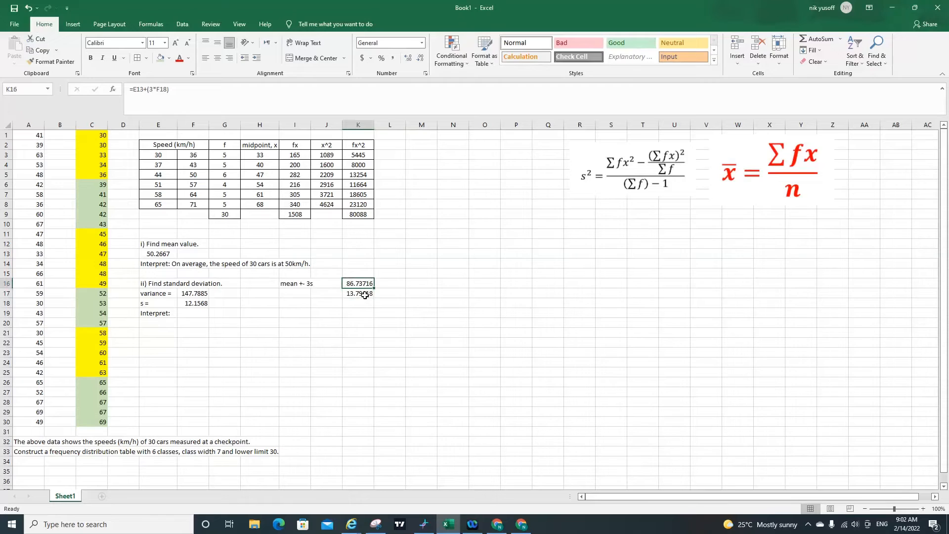
left_click(359, 295)
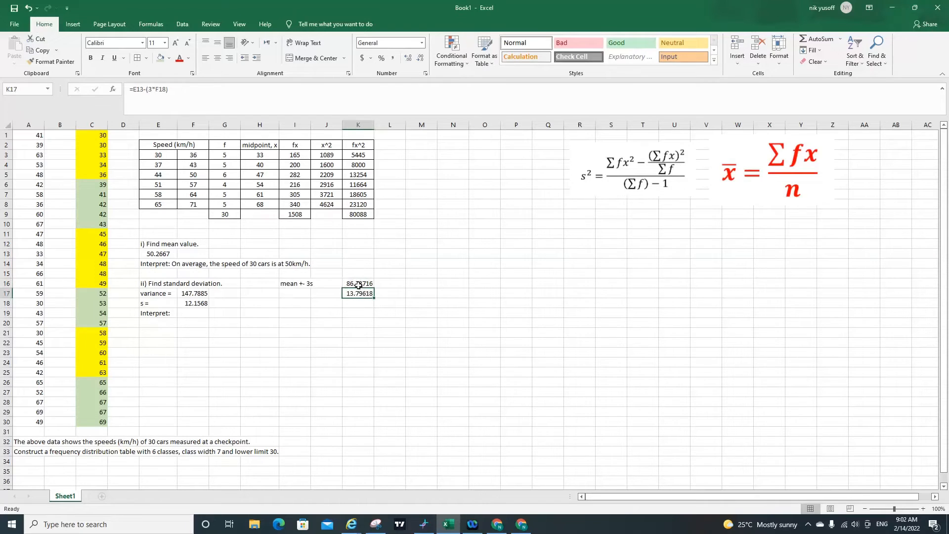
left_click(359, 283)
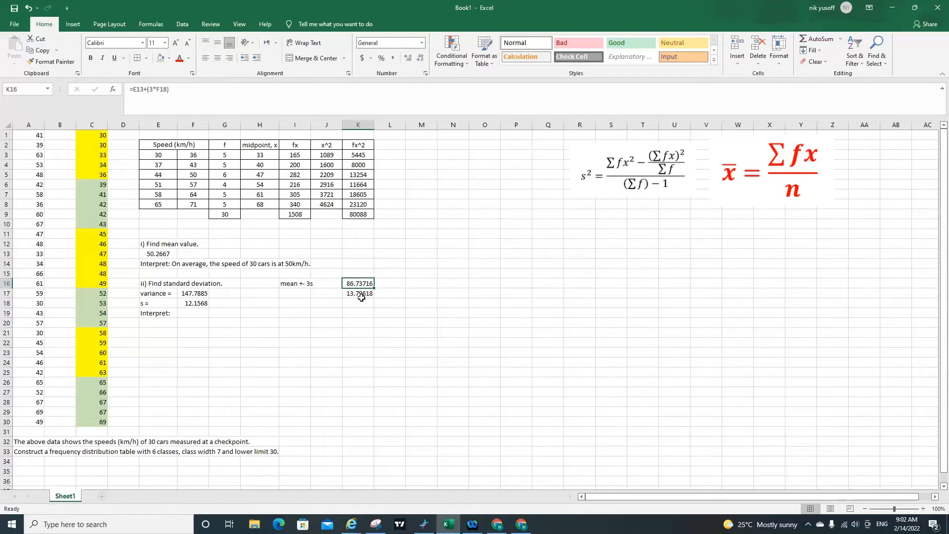
left_click(363, 293)
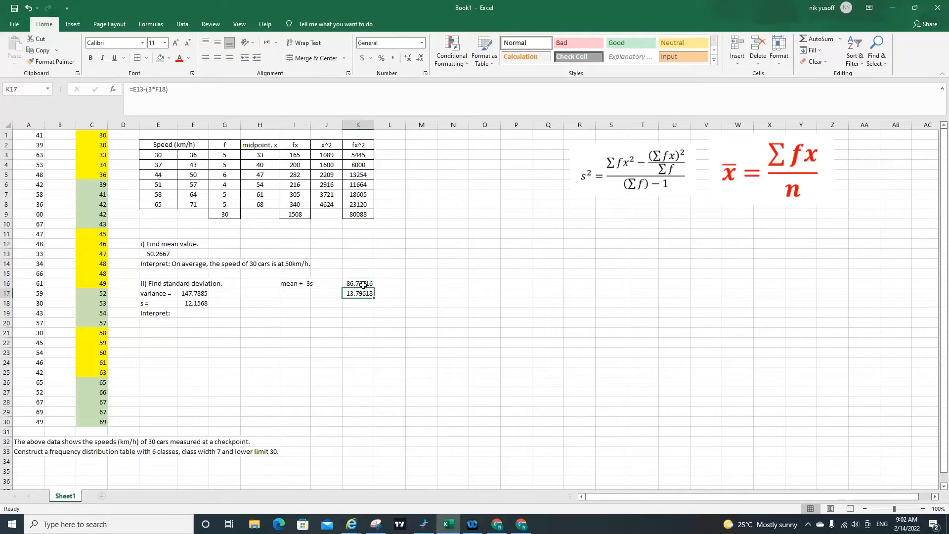
left_click(362, 284)
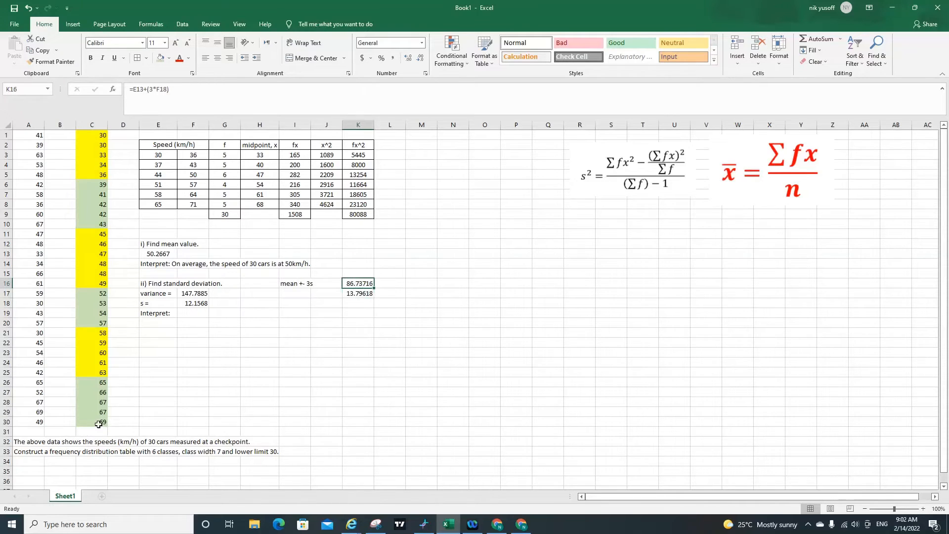
left_click(353, 294)
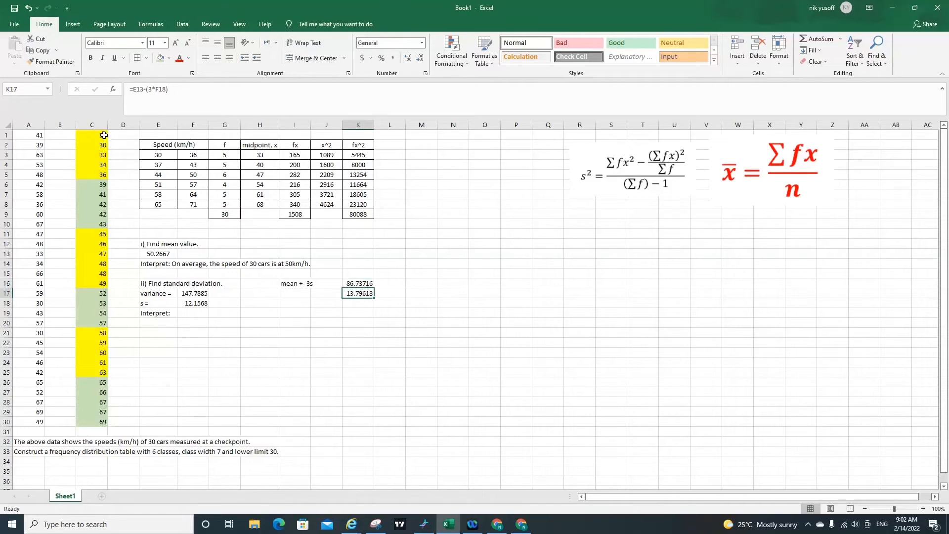
left_click(368, 284)
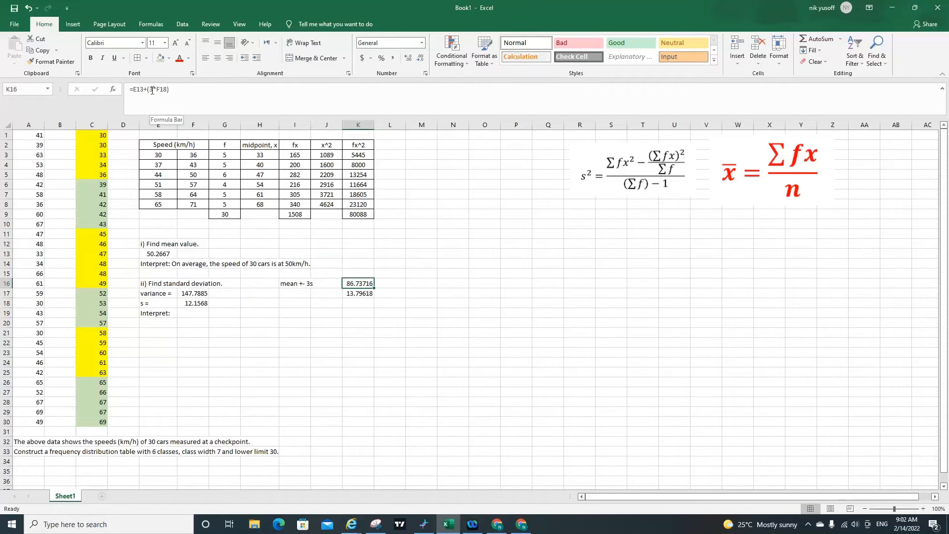
Enter the label "mean +- 2s" in I19
left_click(299, 284)
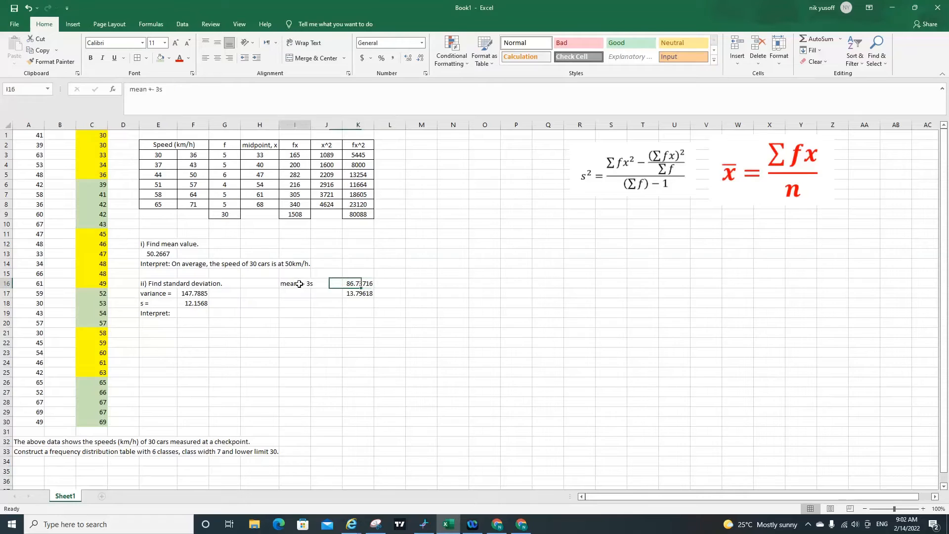
left_click(296, 315)
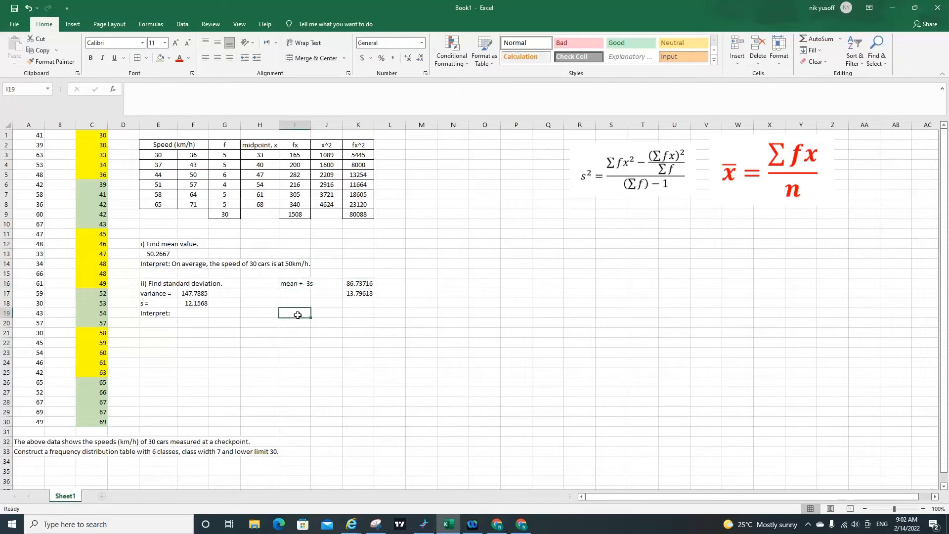
type("mean +-")
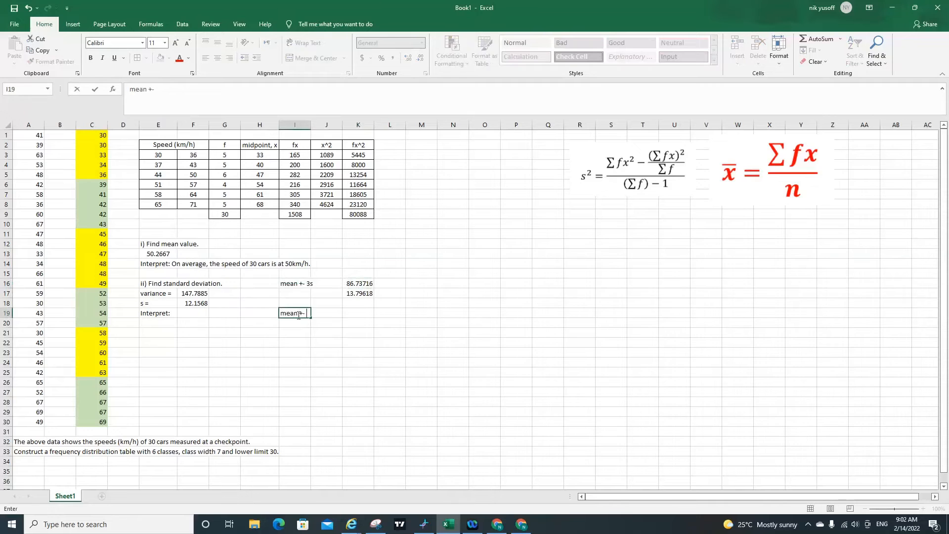
type(" 2s")
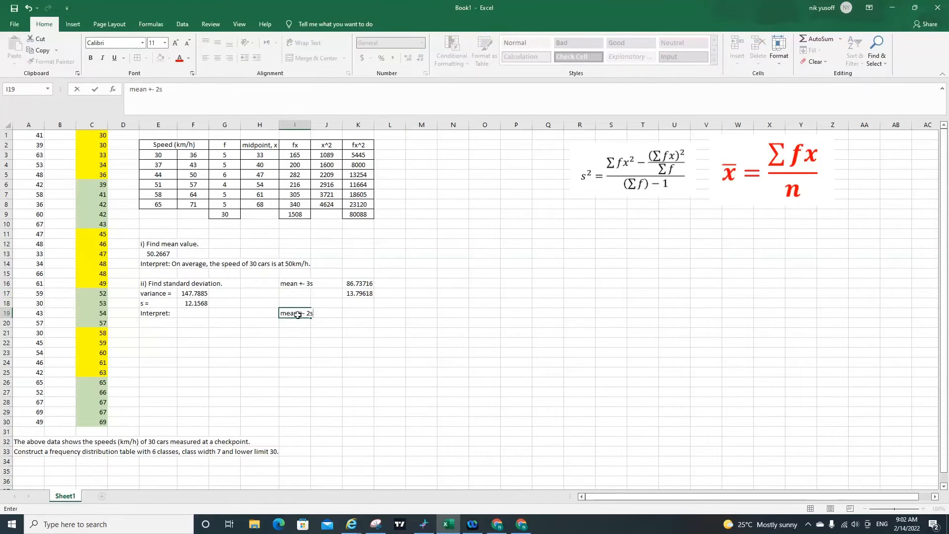
key("Return")
Calculate the mean plus two standard deviations in K19 with =E13+(2*F18)
key("Up")
key("Right")
key("Right")
key("Right")
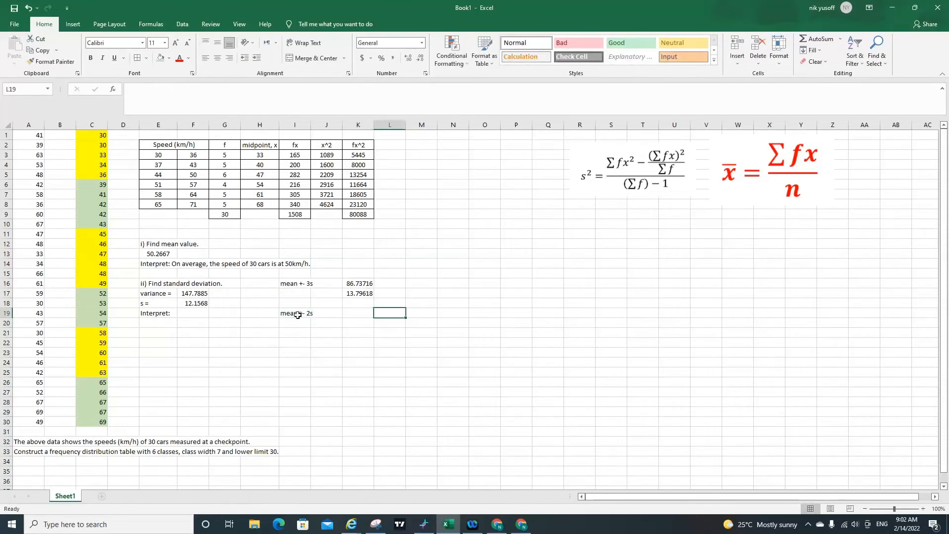
key("Left")
type("=")
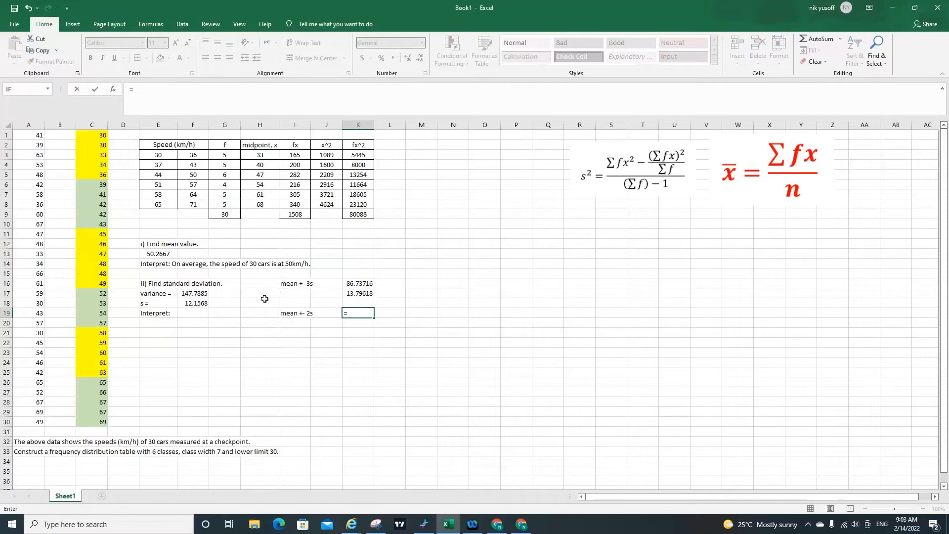
left_click(163, 253)
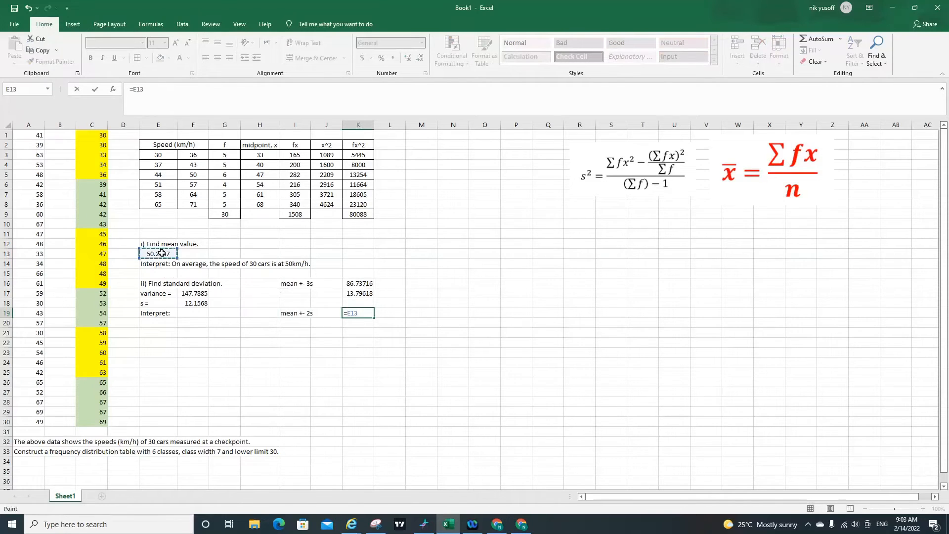
type("+(2*")
left_click(197, 303)
key("Return")
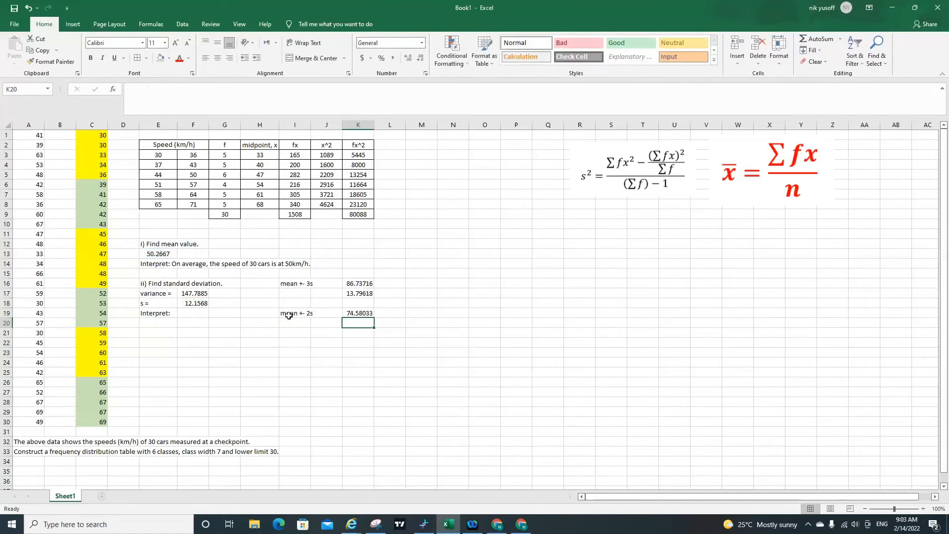
Calculate the mean minus two standard deviations in K20 with =E13-(2*F18)
type("=me")
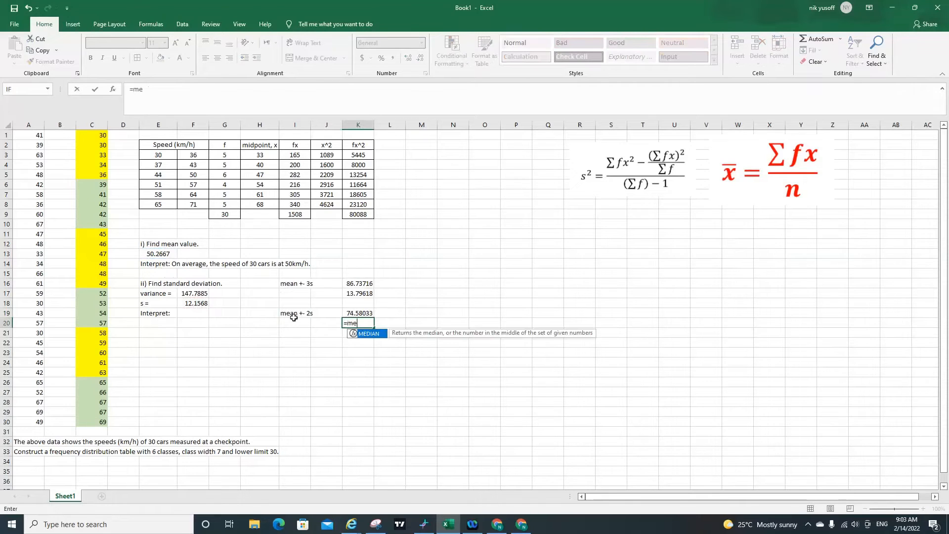
key("BackSpace")
key("BackSpace")
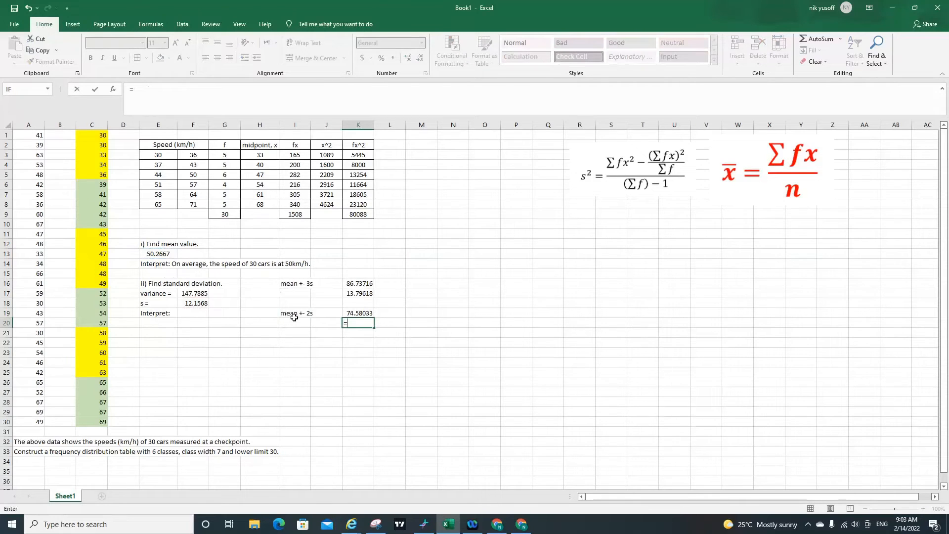
left_click(173, 255)
type("-(2")
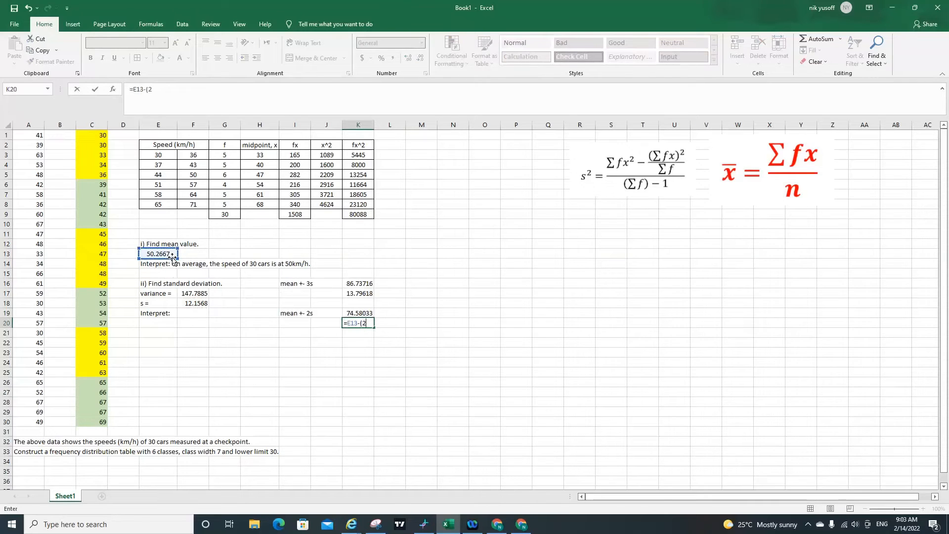
type("*")
left_click(200, 302)
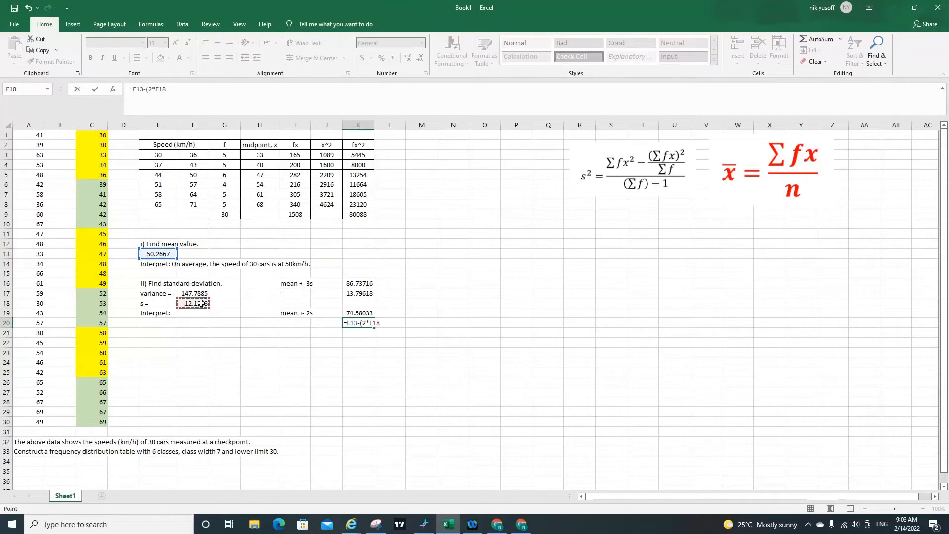
type(")")
key("Return")
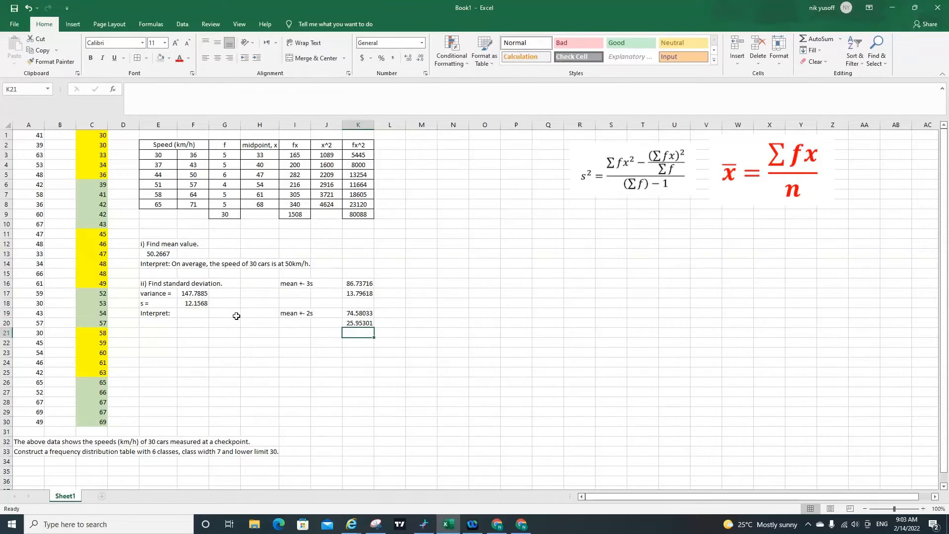
left_click(361, 315)
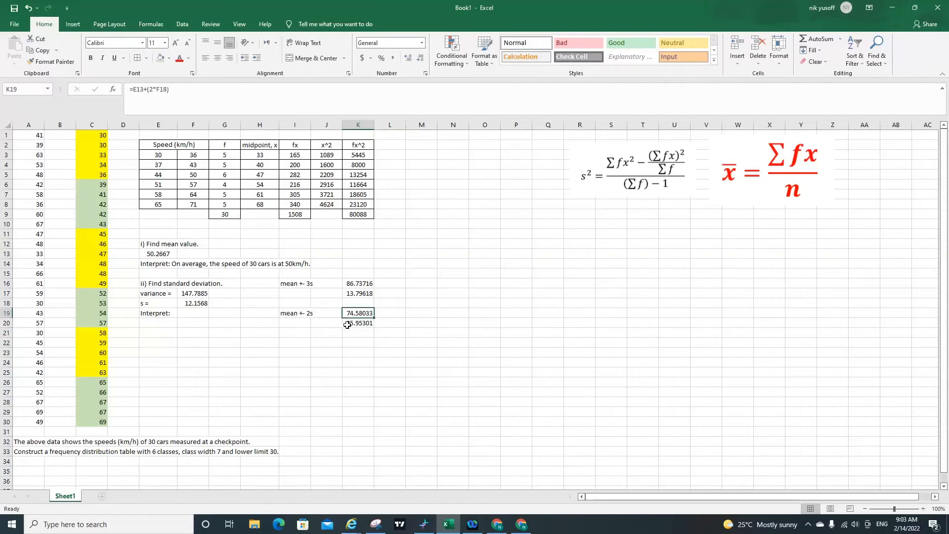
left_click(293, 314)
key("Return")
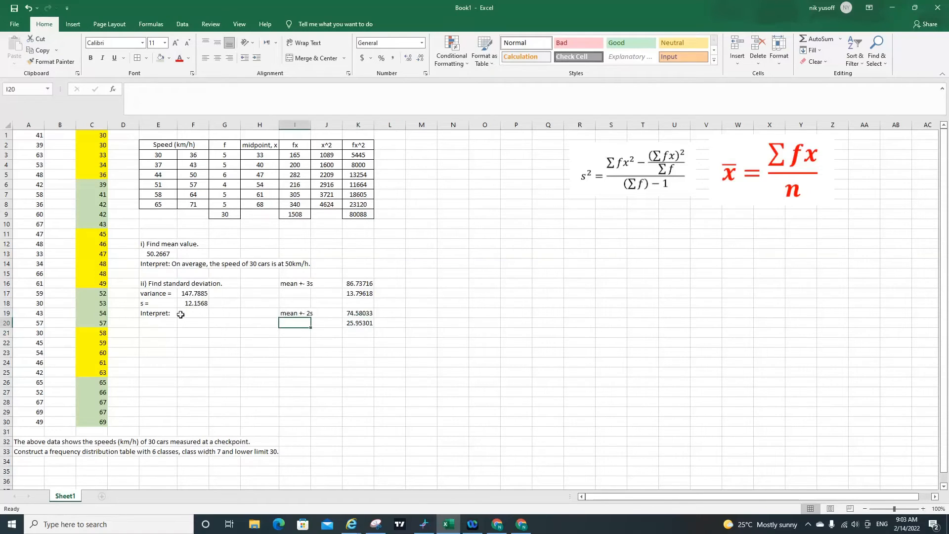
Move the block of "mean +- 3s" and "mean +- 2s" calculations from I16:K20 to N16:P20
left_click_drag(289, 285, 368, 324)
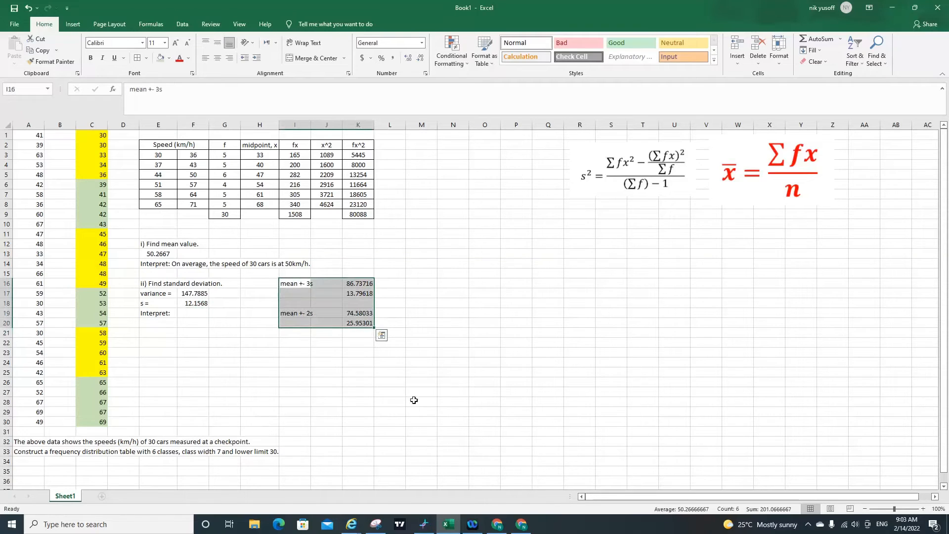
key("ctrl+c")
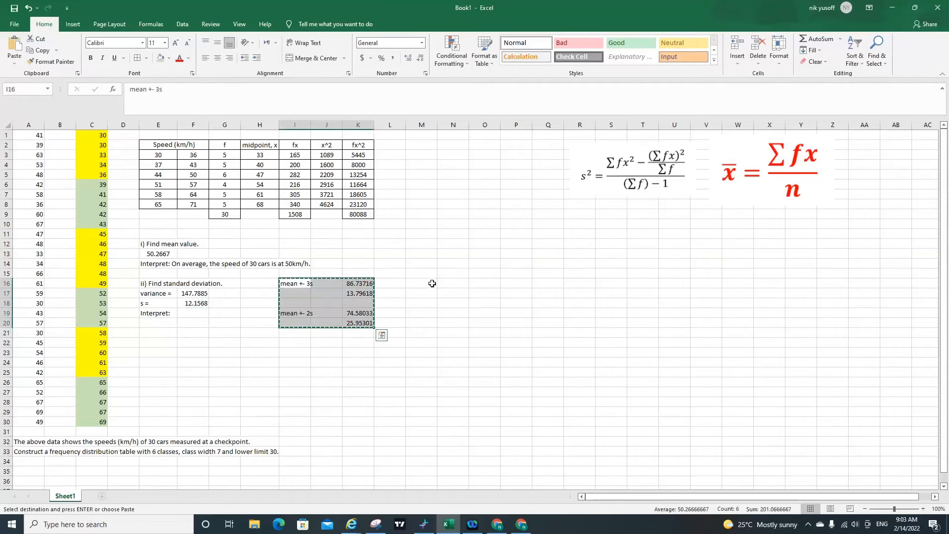
left_click(462, 284)
key("ctrl+v")
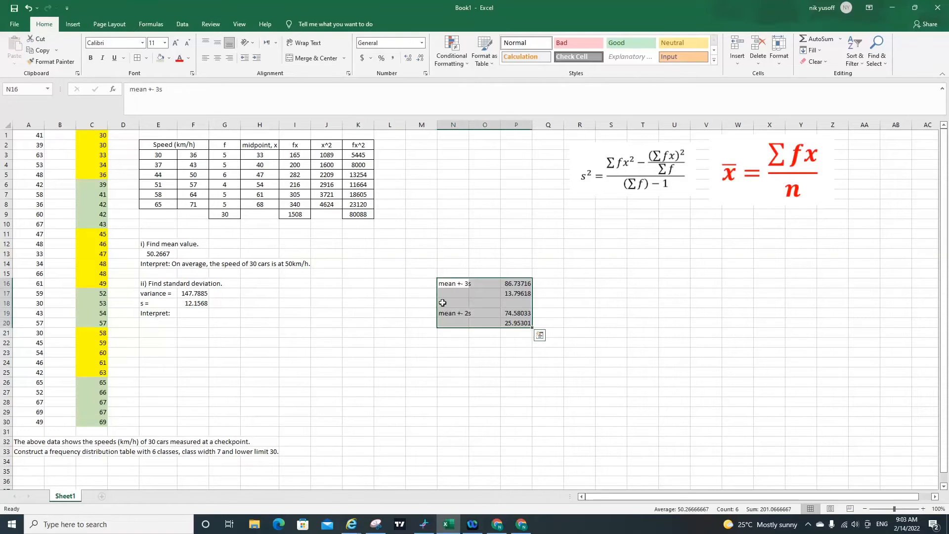
Enter the label "mean +- 1s" in N22, below the mean +- 2s block
left_click(504, 322)
left_click_drag(451, 314, 511, 322)
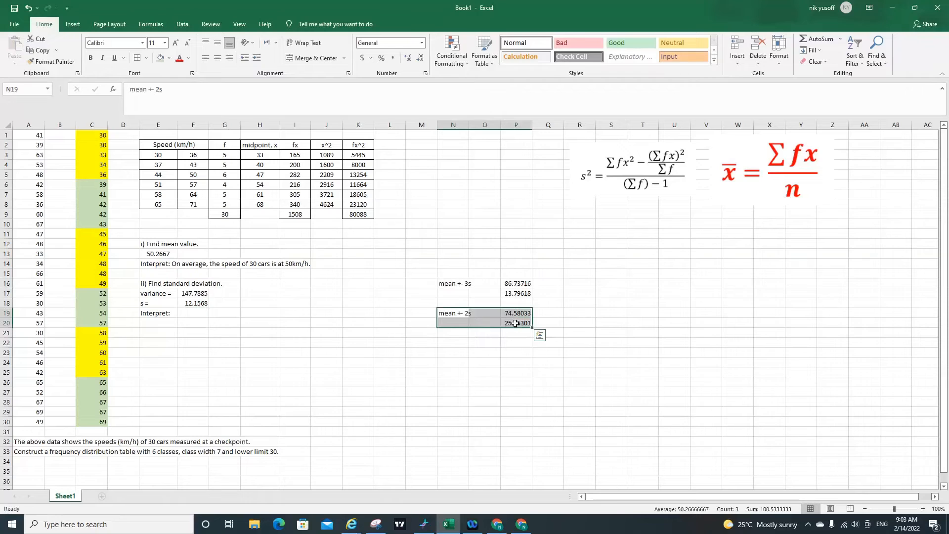
left_click(452, 343)
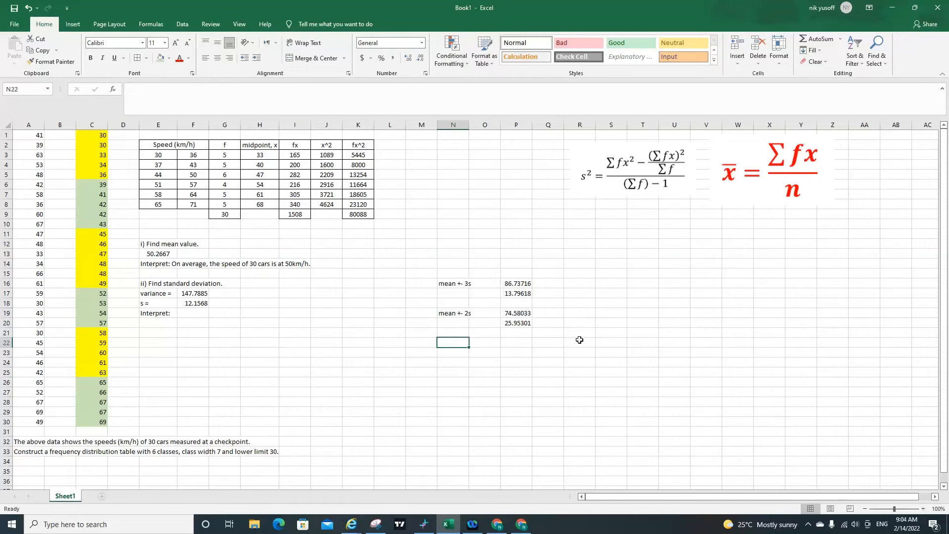
type("mean +- 1")
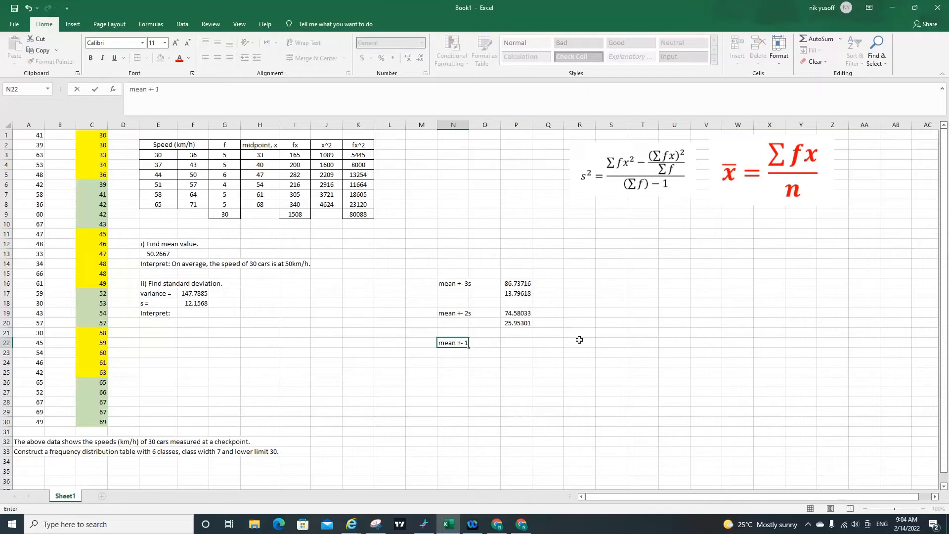
key("Tab")
key("Tab")
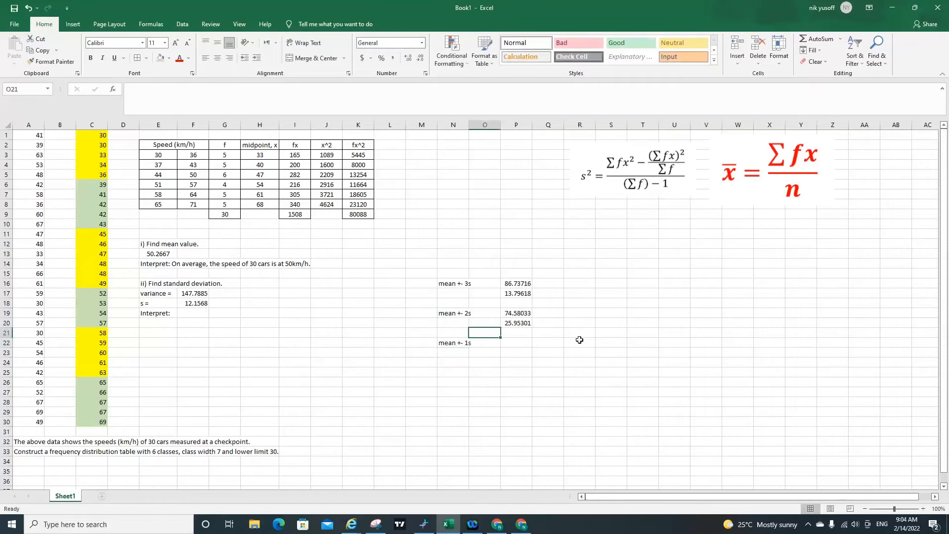
Calculate the mean plus one standard deviation in P22 with =E13+F18
type("=")
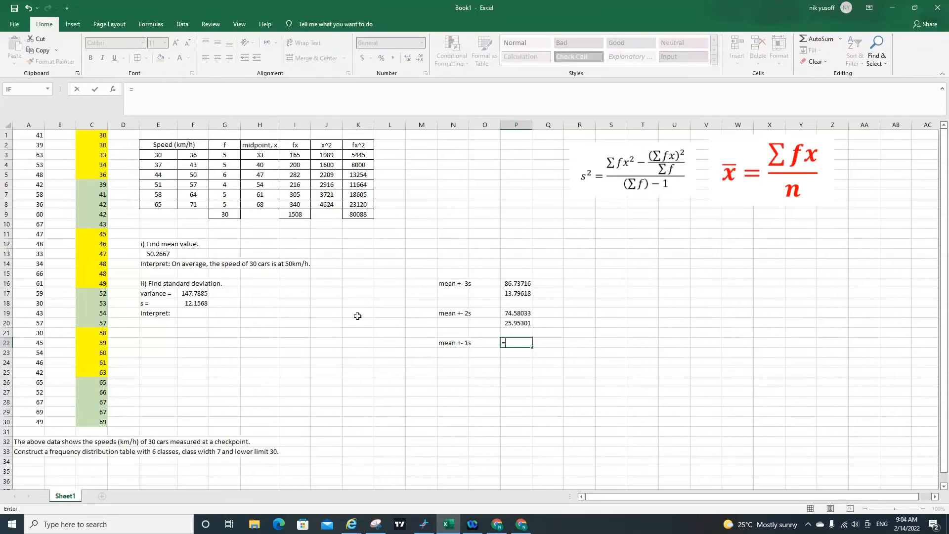
left_click(146, 258)
type("+")
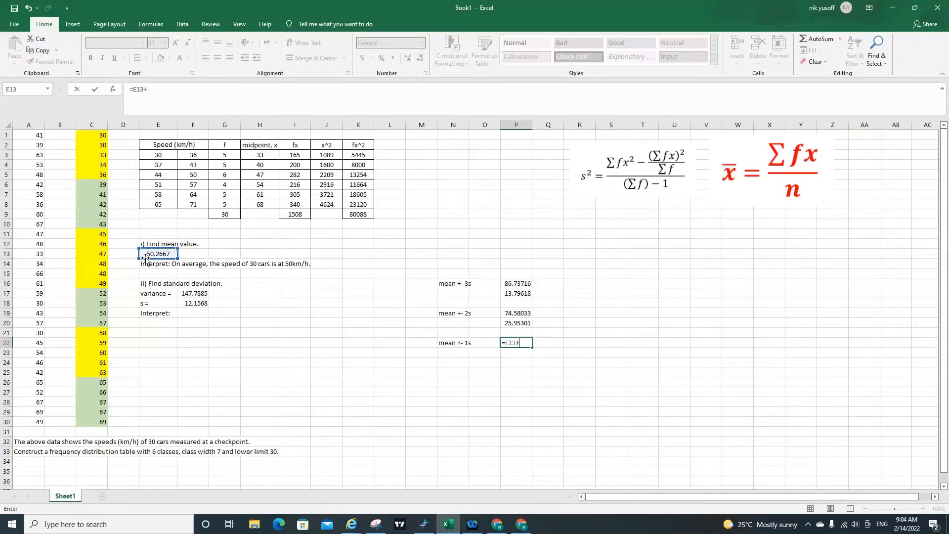
left_click(191, 306)
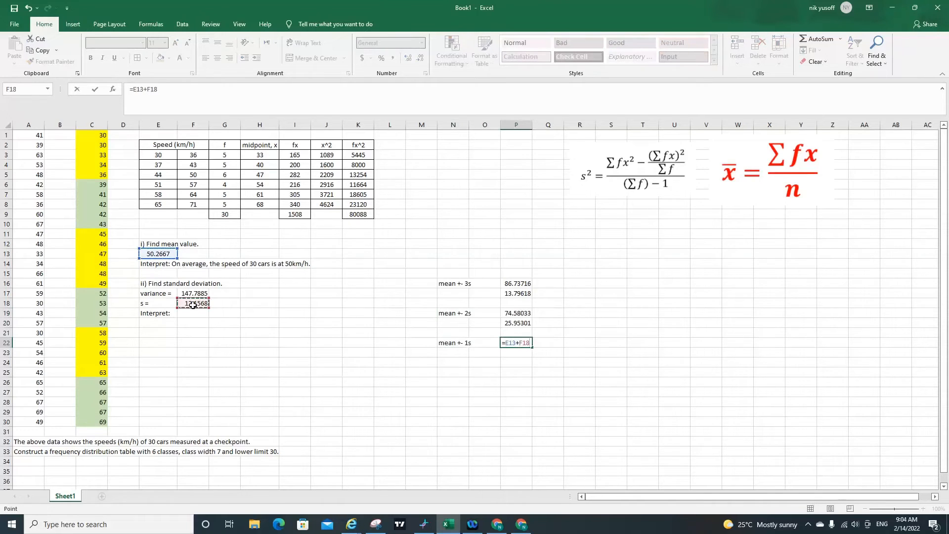
key("Return")
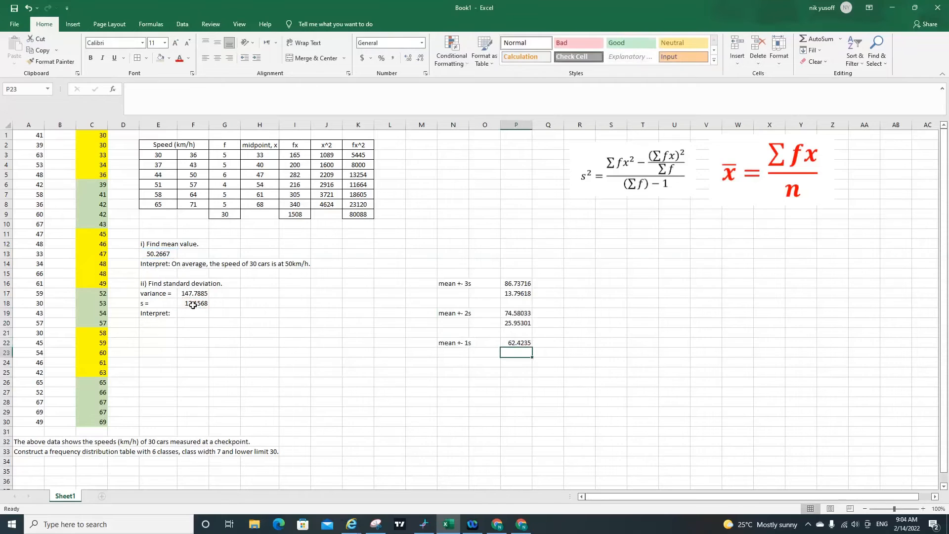
Calculate the mean minus one standard deviation in P23 with =E13-F18
type("=")
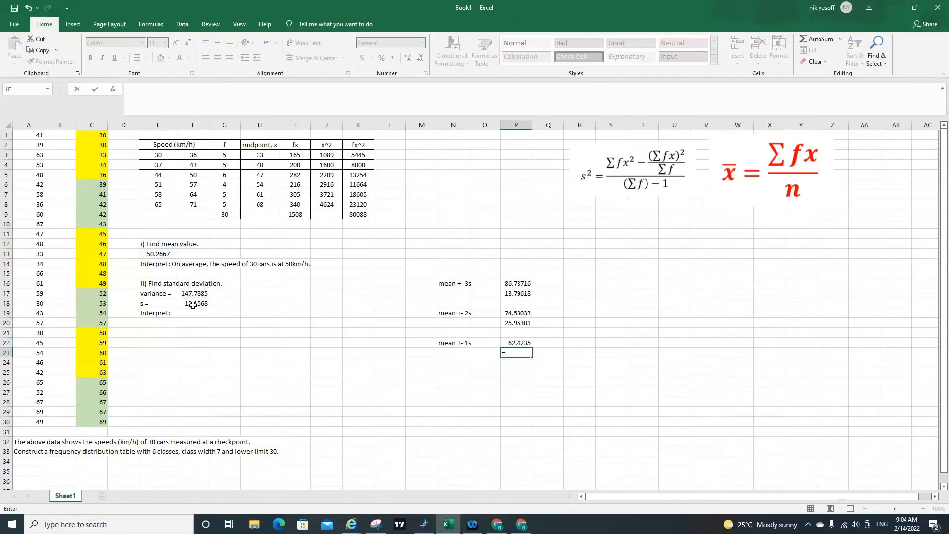
left_click(166, 255)
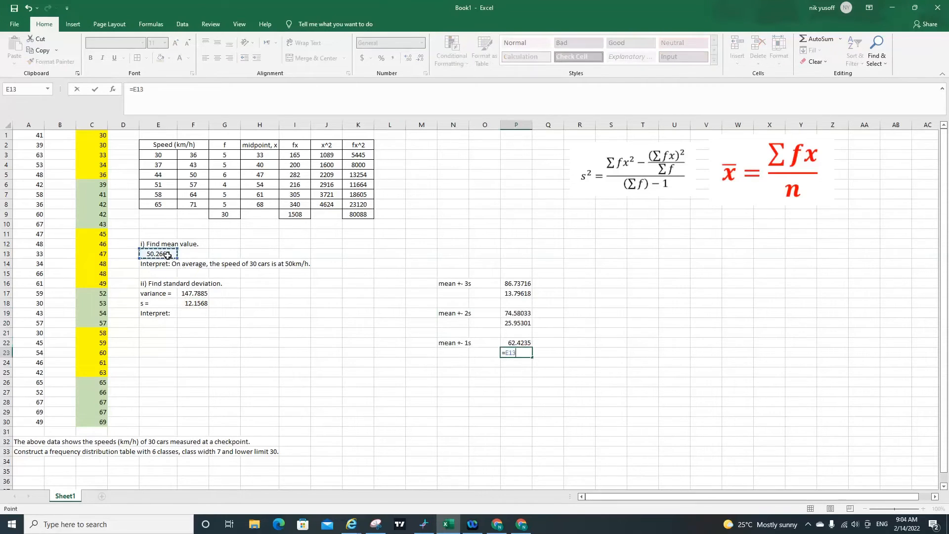
type("-sd")
key("BackSpace")
key("BackSpace")
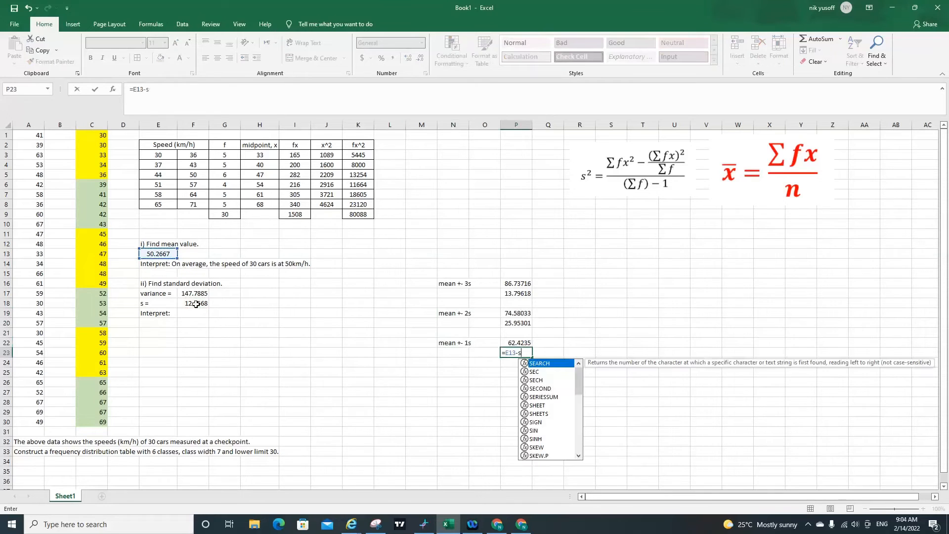
left_click(190, 305)
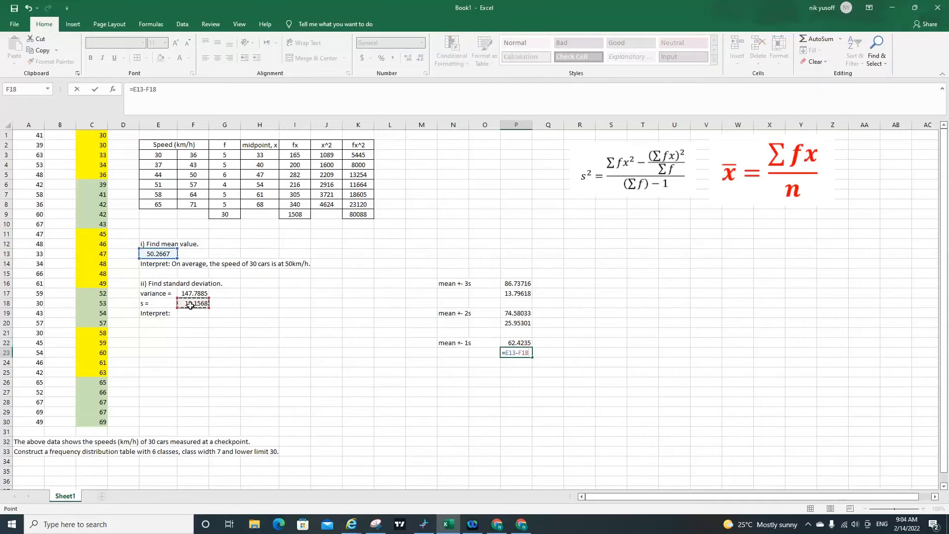
key("Return")
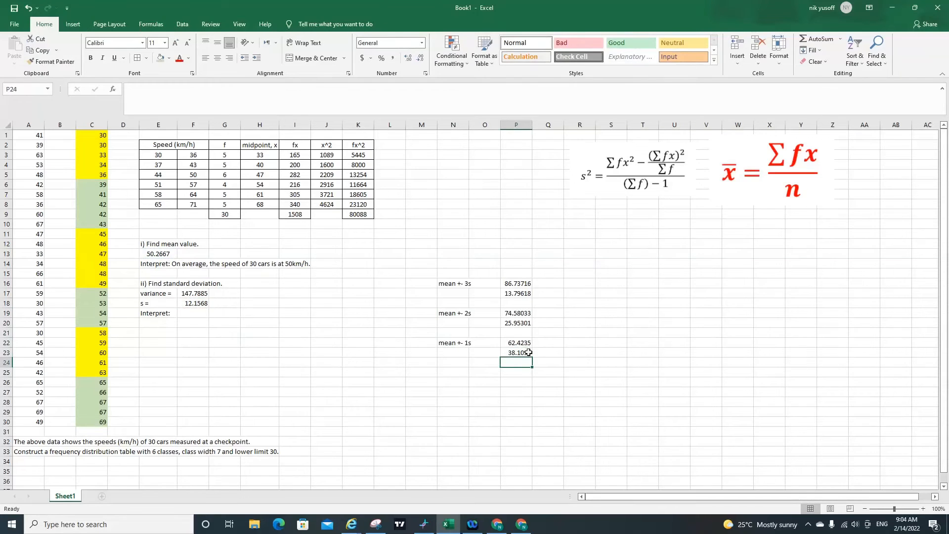
Shade the "mean +- 2s" block N19:P20 with the light green fill colour
left_click_drag(451, 315, 514, 324)
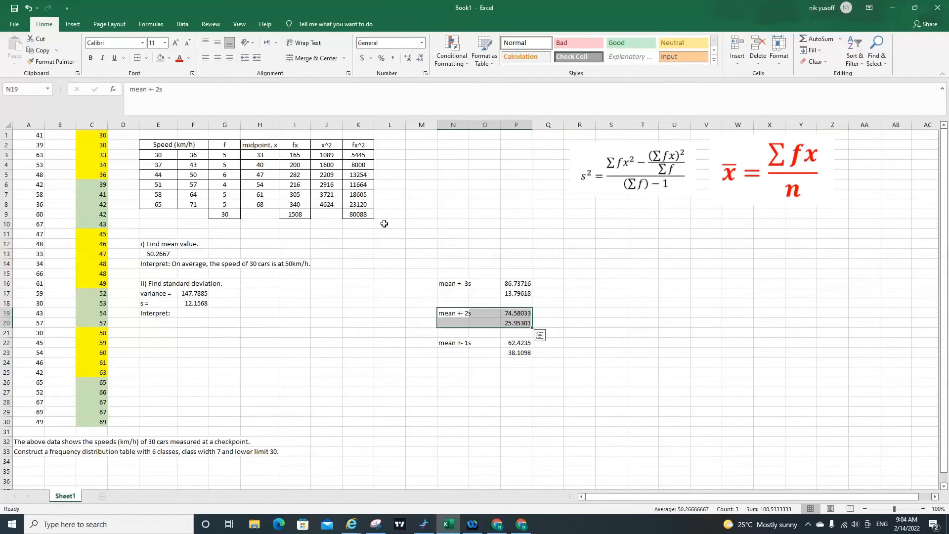
left_click(160, 58)
left_click(548, 322)
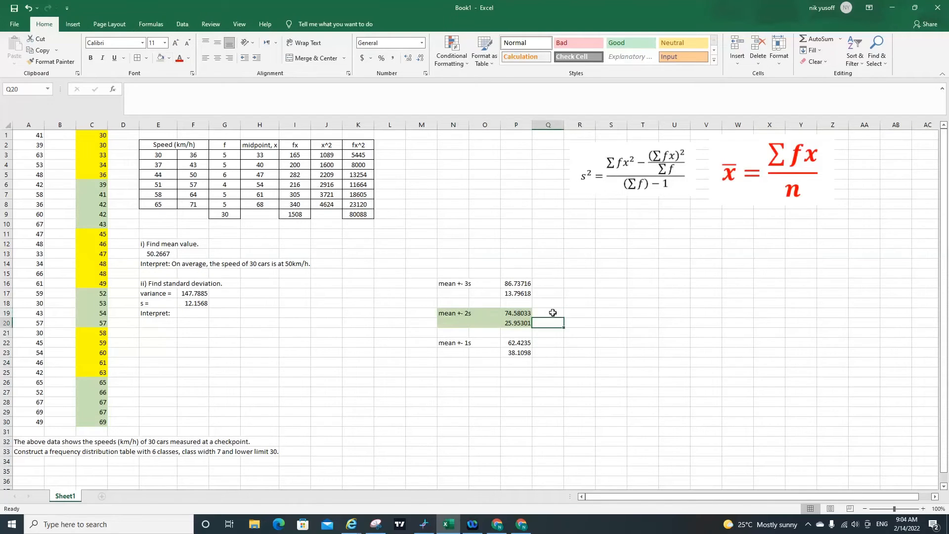
left_click(552, 312)
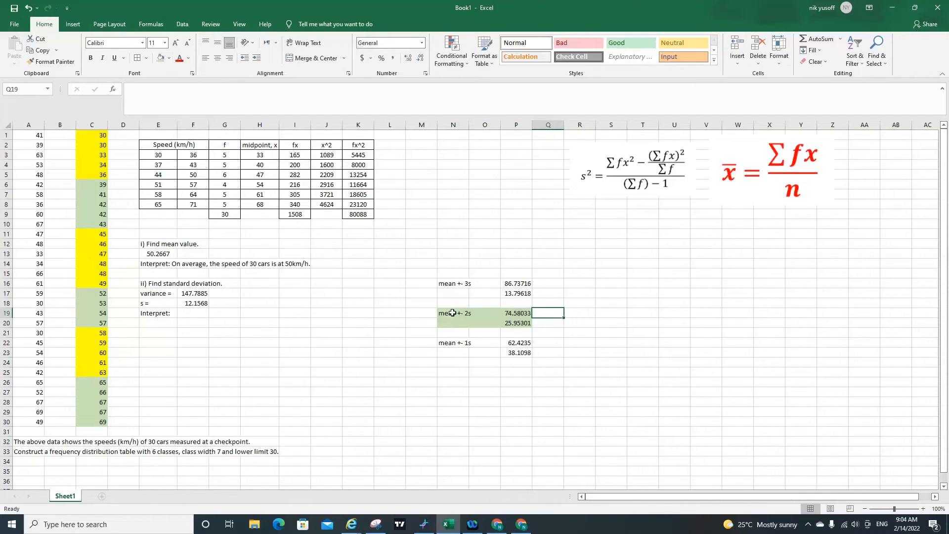
left_click_drag(452, 312, 517, 323)
left_click(579, 323)
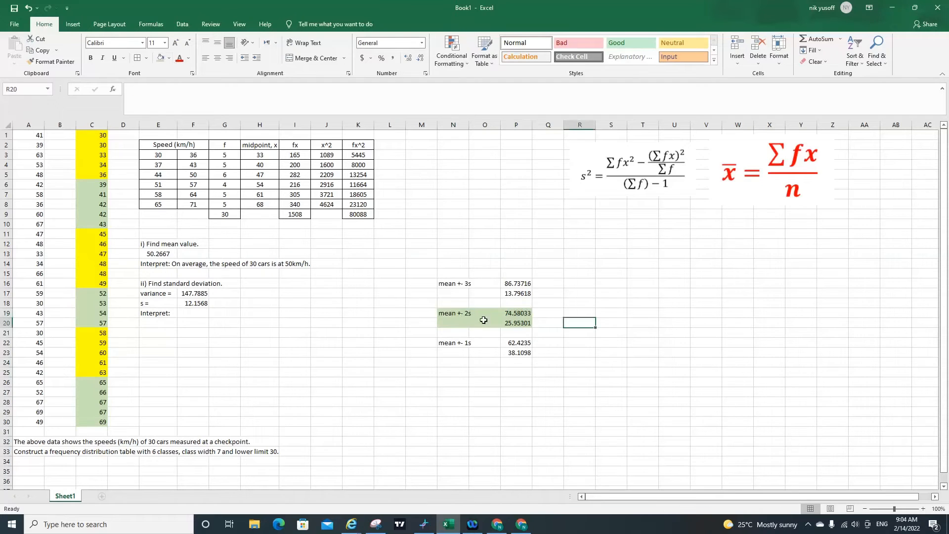
Compare the upper and lower limits of the 2s, 1s and 3s ranges with the sorted speeds in column C
left_click_drag(445, 312, 518, 327)
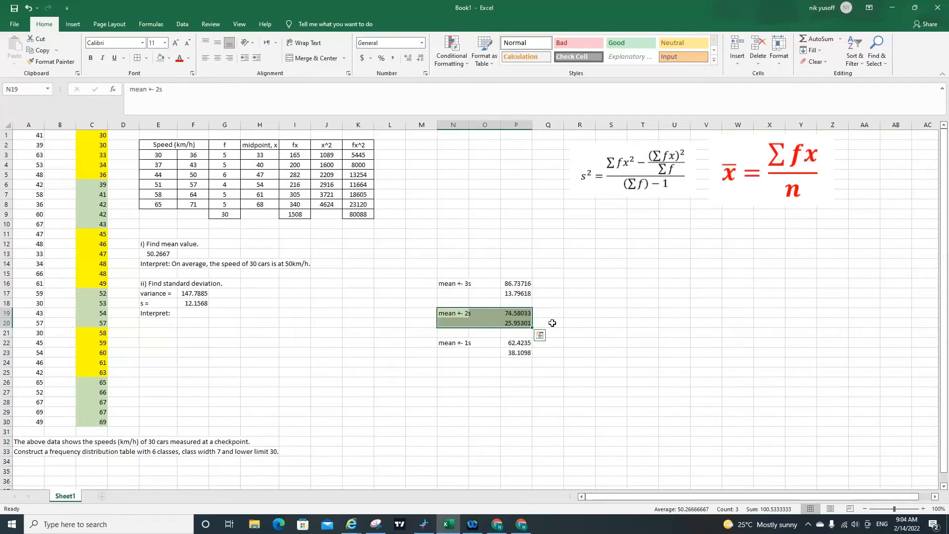
left_click(513, 324)
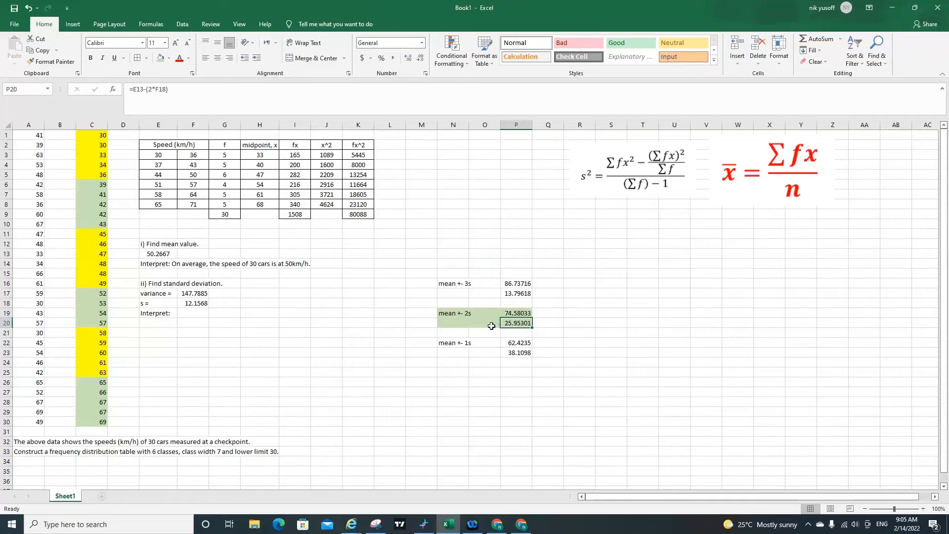
left_click(491, 326)
key("Right")
key("Up")
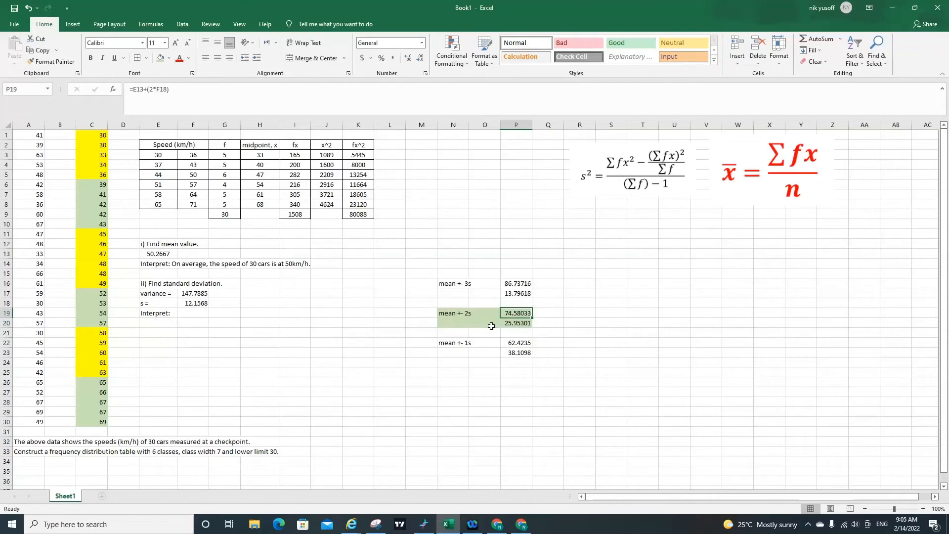
key("Down")
key("Down")
key("Down")
key("Down")
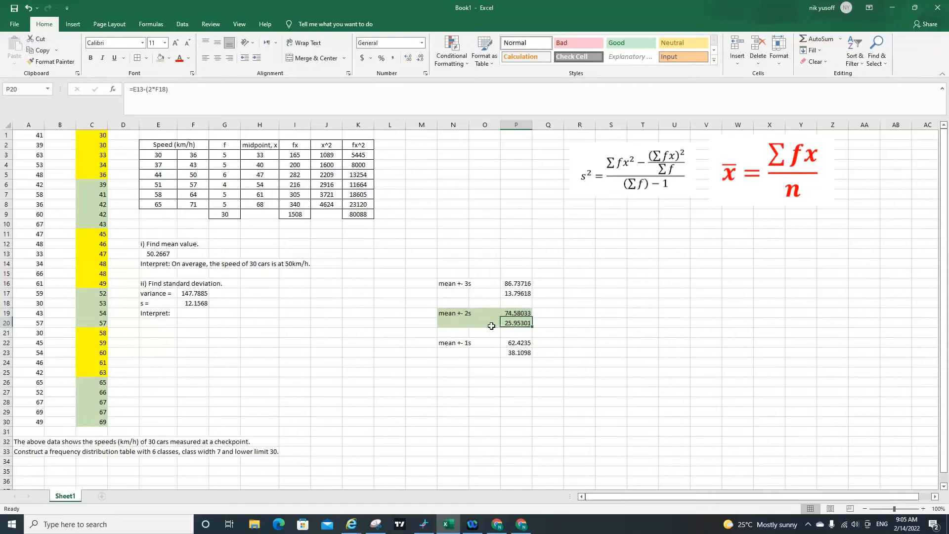
key("Up")
key("Down")
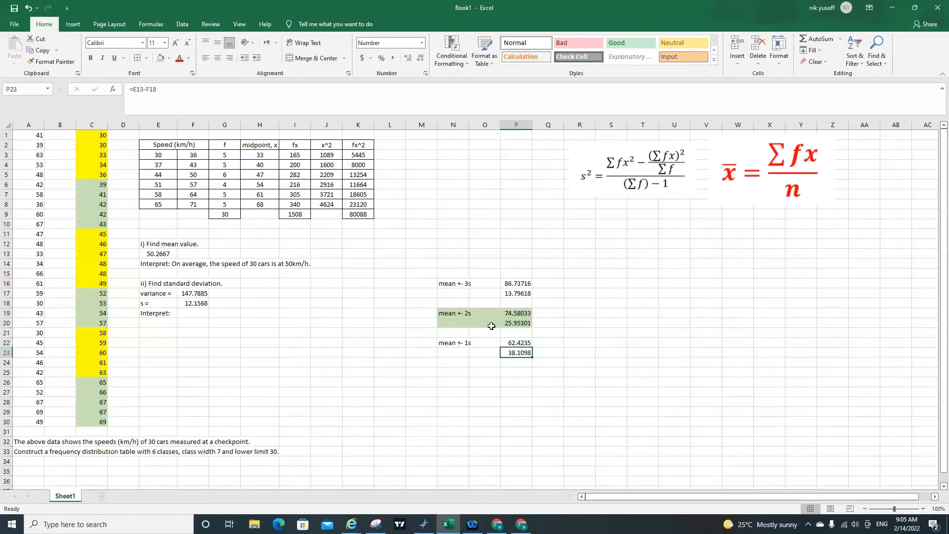
left_click(104, 137)
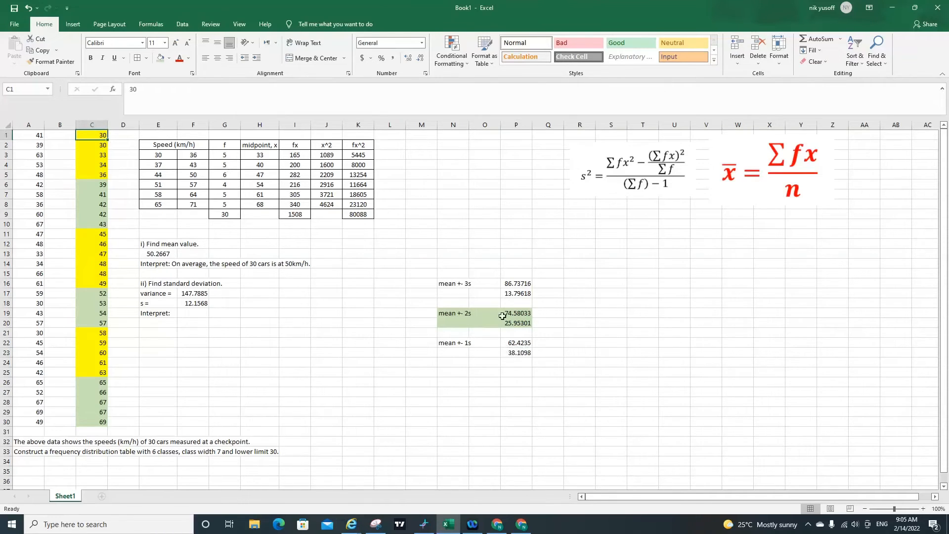
left_click(464, 286)
left_click_drag(463, 286, 516, 292)
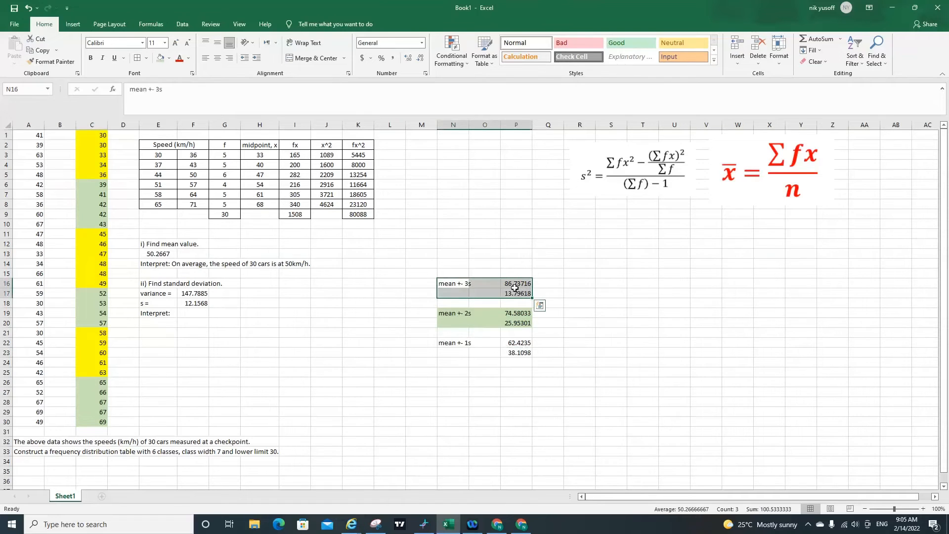
left_click(442, 315)
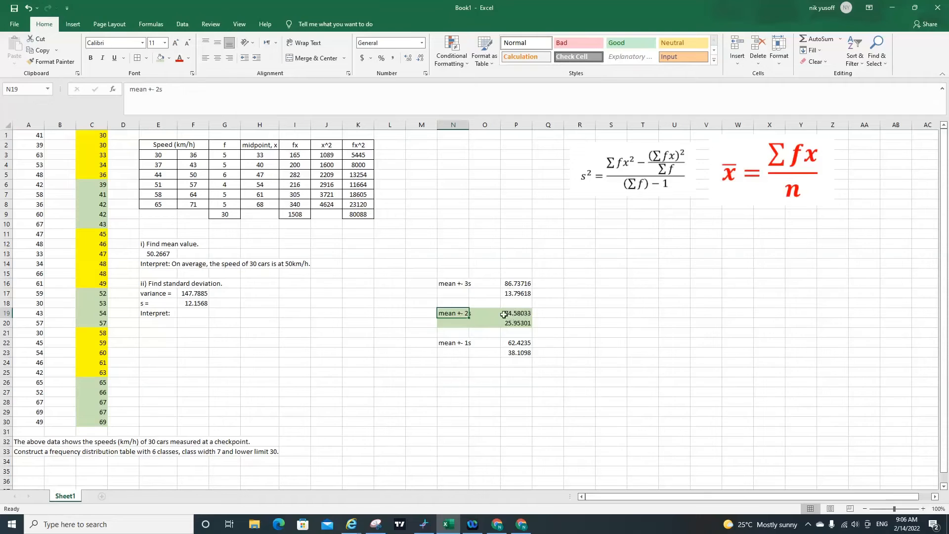
left_click(556, 314)
Extend the standard deviation interpretation in E19 with "The range of speed is from 25."
left_click(173, 314)
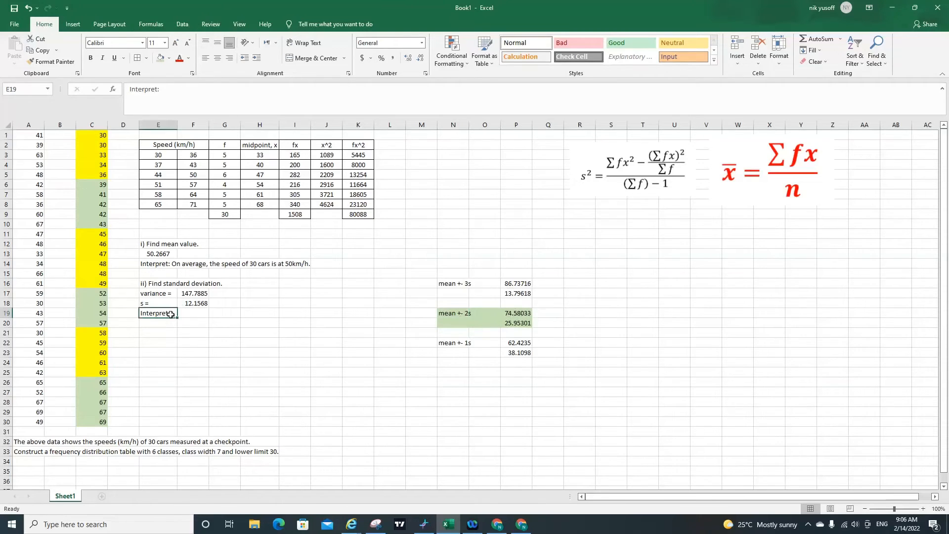
left_click(216, 89)
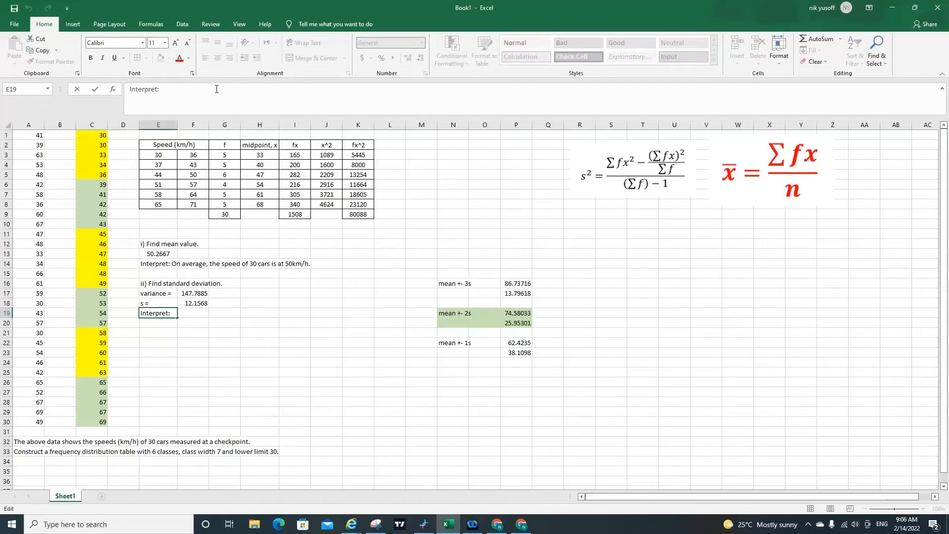
type("The dt")
key("BackSpace")
type("ata va")
key("BackSpace")
key("BackSpace")
key("BackSpace")
key("BackSpace")
key("BackSpace")
key("BackSpace")
key("BackSpace")
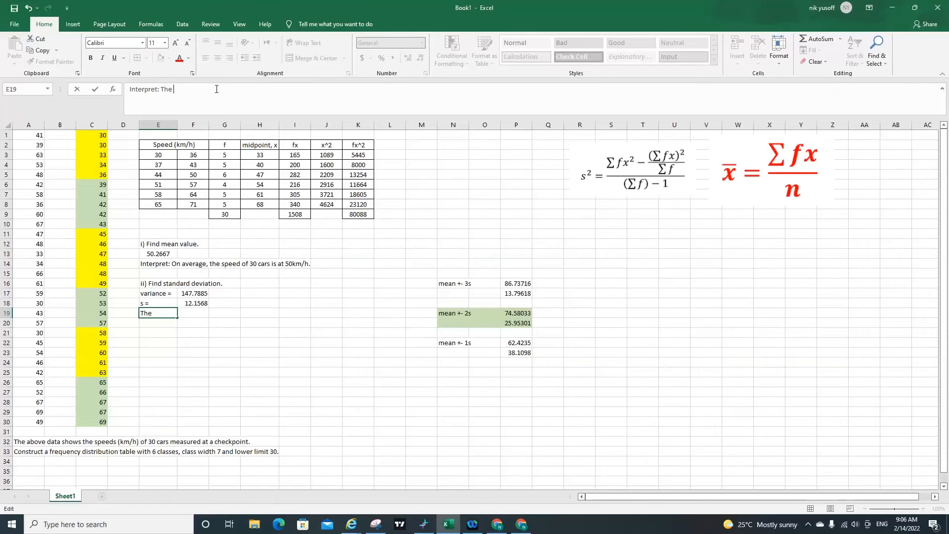
type("range of speed is from 25.")
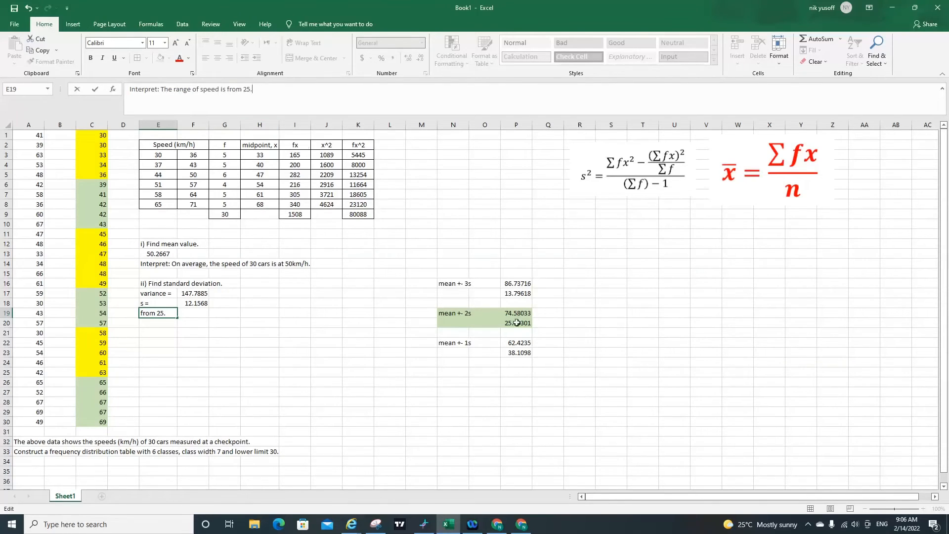
Reduce the mean +- 2s limits in P19:P20 to four decimal places
left_click_drag(514, 314, 514, 323)
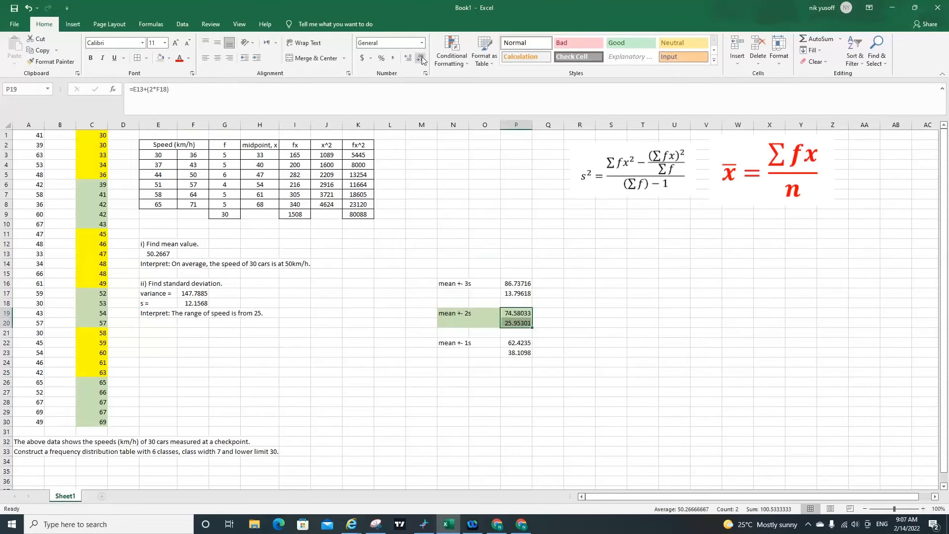
left_click(421, 59)
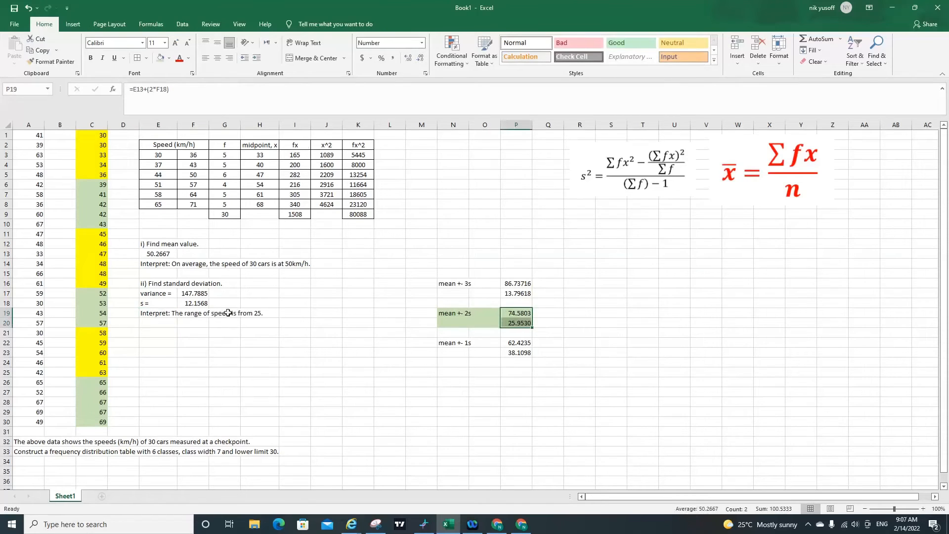
Complete the interpretation in E19 to read "Interpret: The range of speed is from 26km/h to 75km/h."
left_click(166, 315)
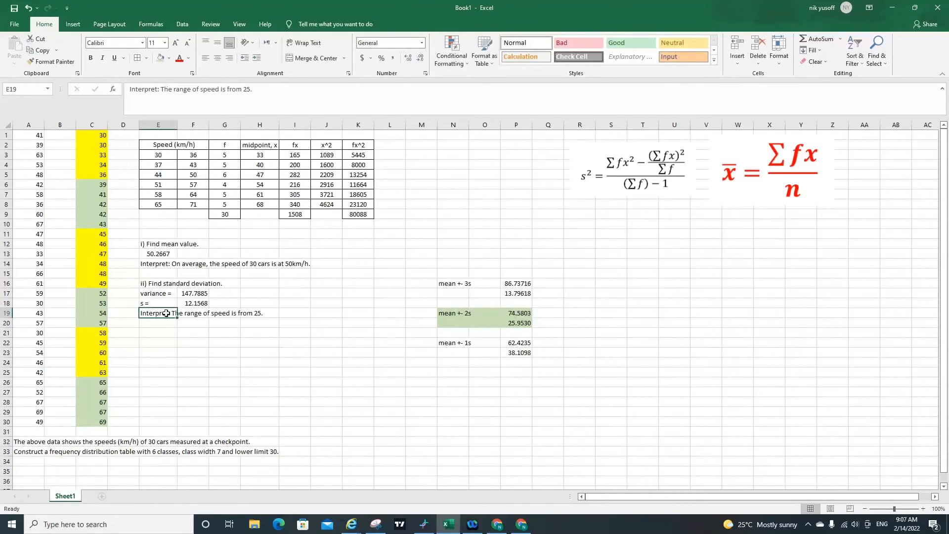
left_click(266, 86)
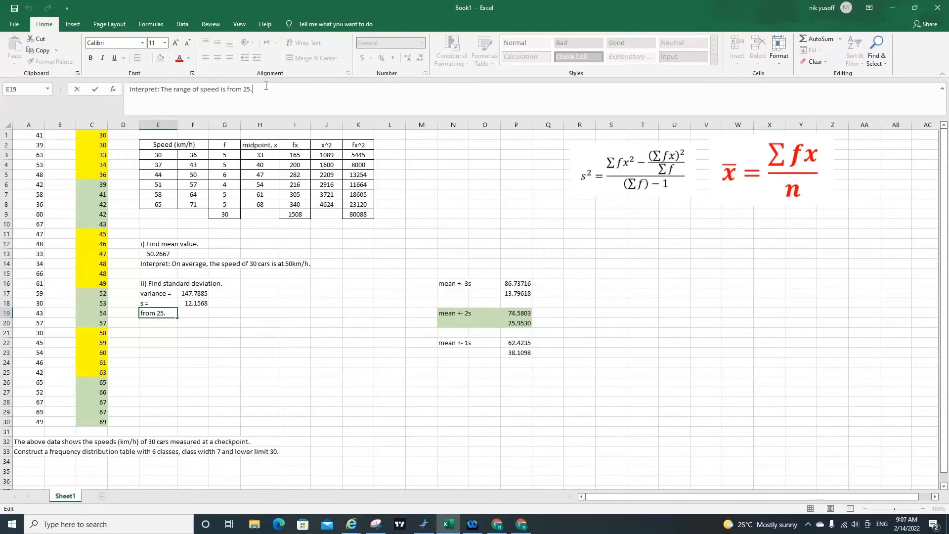
type("953km/h to 7")
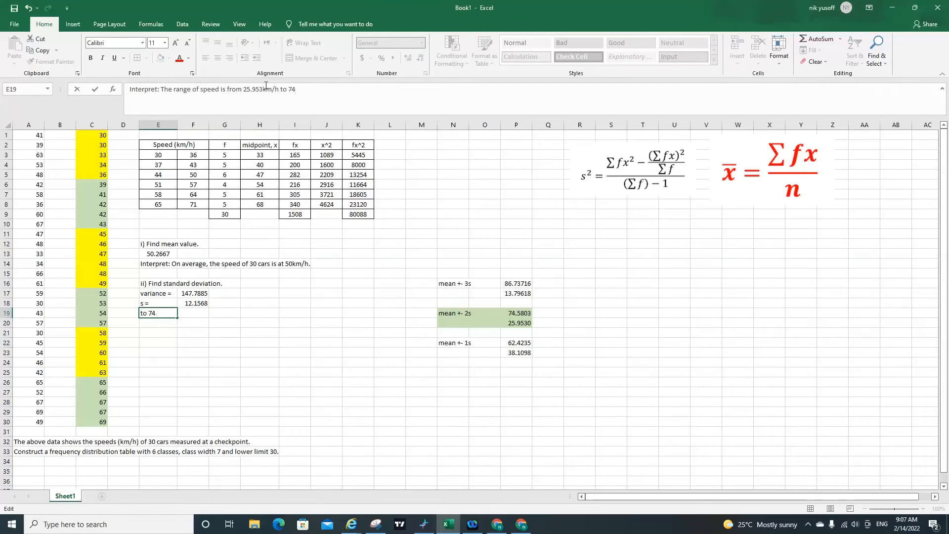
key("BackSpace")
key("BackSpace")
key("BackSpace")
key("BackSpace")
key("BackSpace")
key("BackSpace")
key("BackSpace")
key("BackSpace")
key("BackSpace")
key("BackSpace")
key("BackSpace")
key("BackSpace")
key("BackSpace")
key("BackSpace")
key("BackSpace")
type("6km/h to 75km/h")
key("Return")
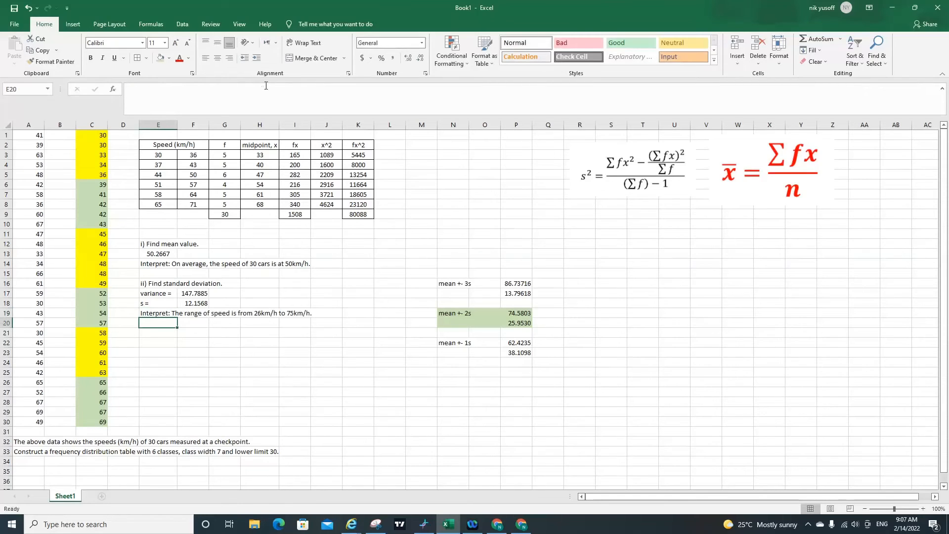
Review the interpretation in E19 against the mean +- 3s and mean +- 2s ranges in columns N to P
key("Up")
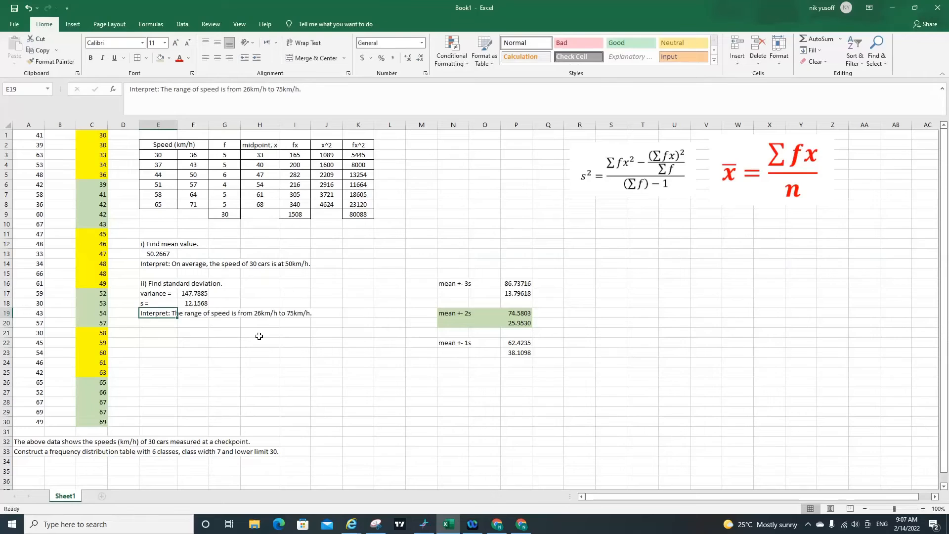
left_click(353, 318)
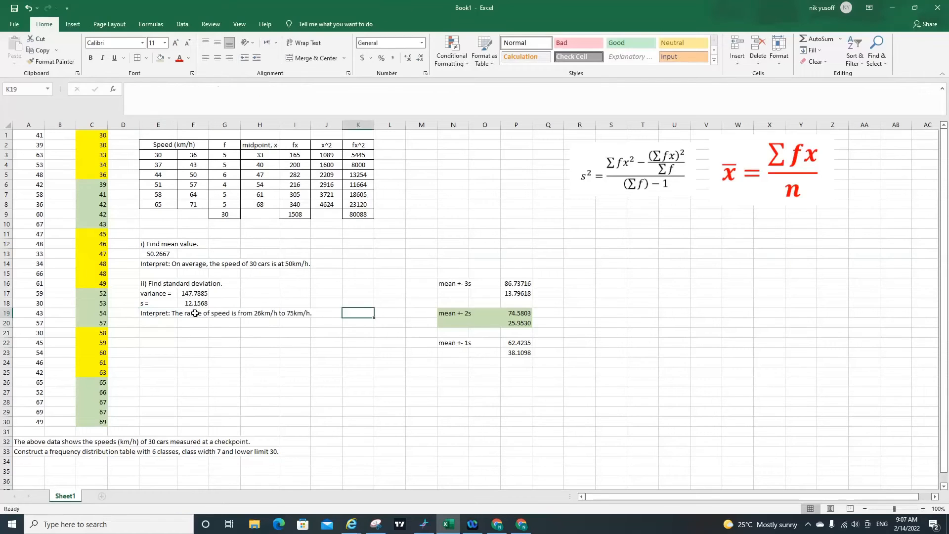
left_click(153, 315)
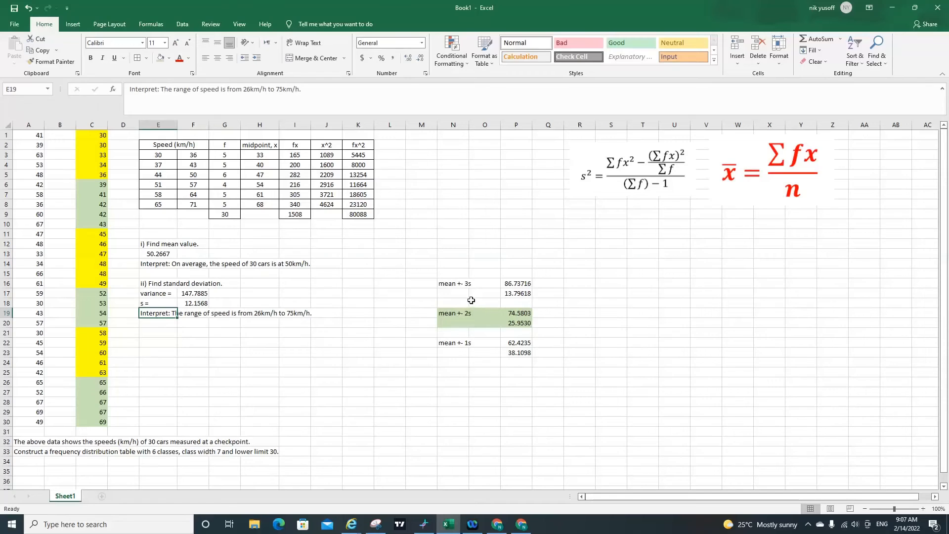
left_click(444, 285)
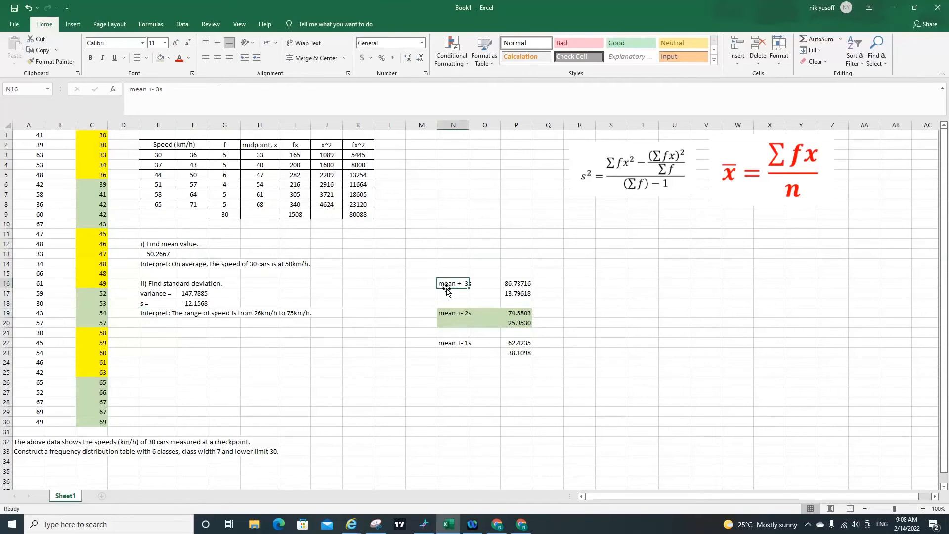
left_click(431, 287)
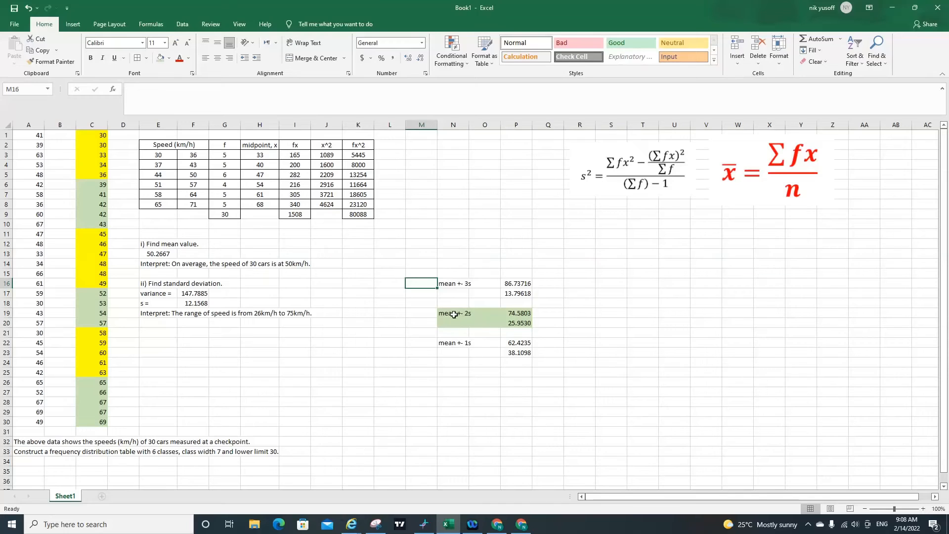
left_click_drag(451, 313, 509, 324)
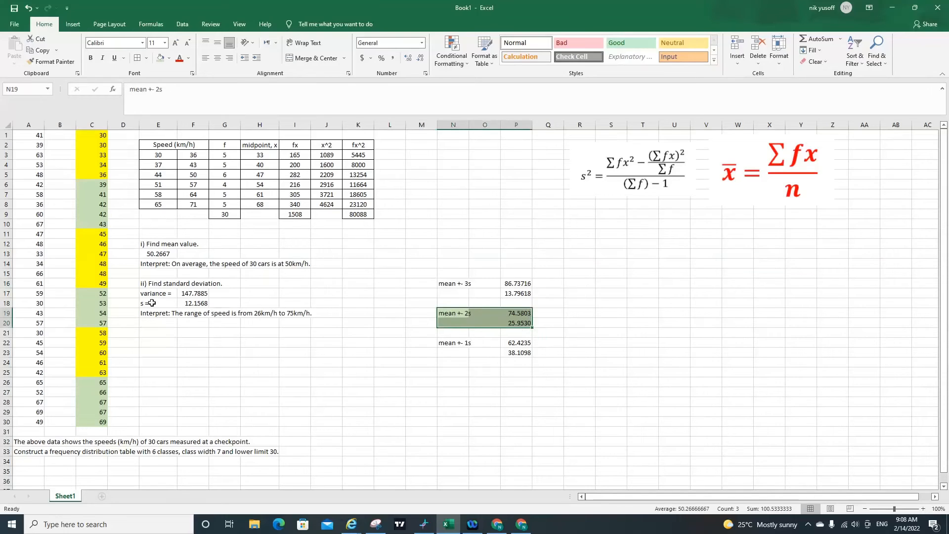
Examine the variance and standard deviation formulas in F17 and F18 together with their labels and the interpretation below
left_click(197, 304)
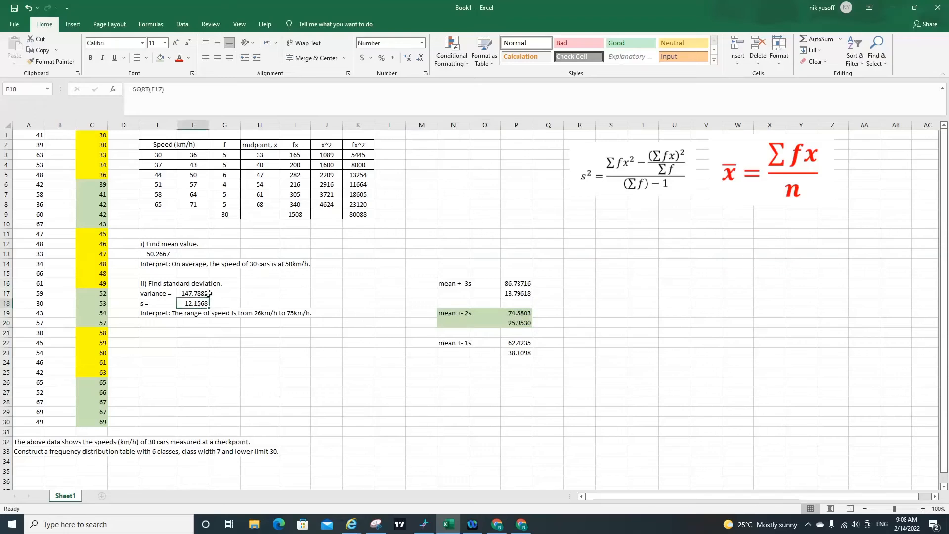
left_click(206, 293)
left_click(157, 293)
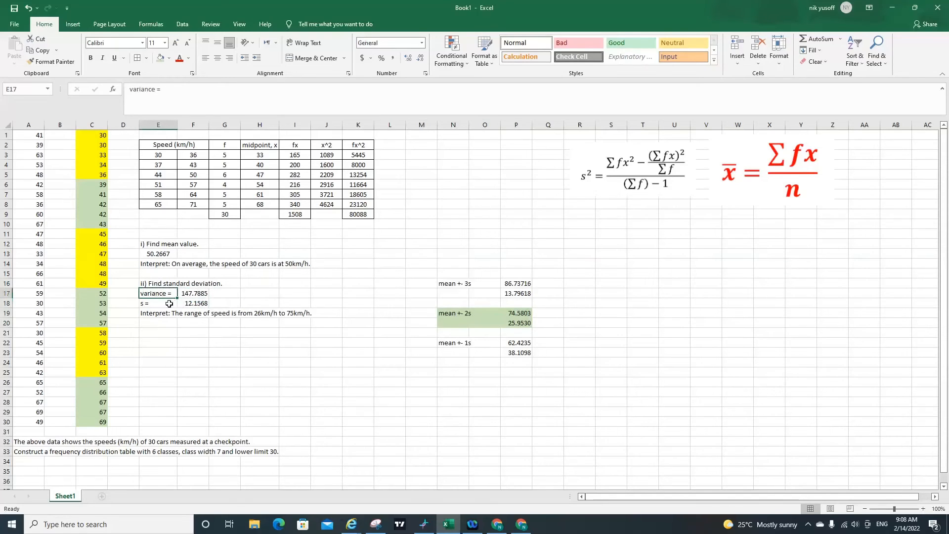
left_click(169, 303)
left_click(194, 304)
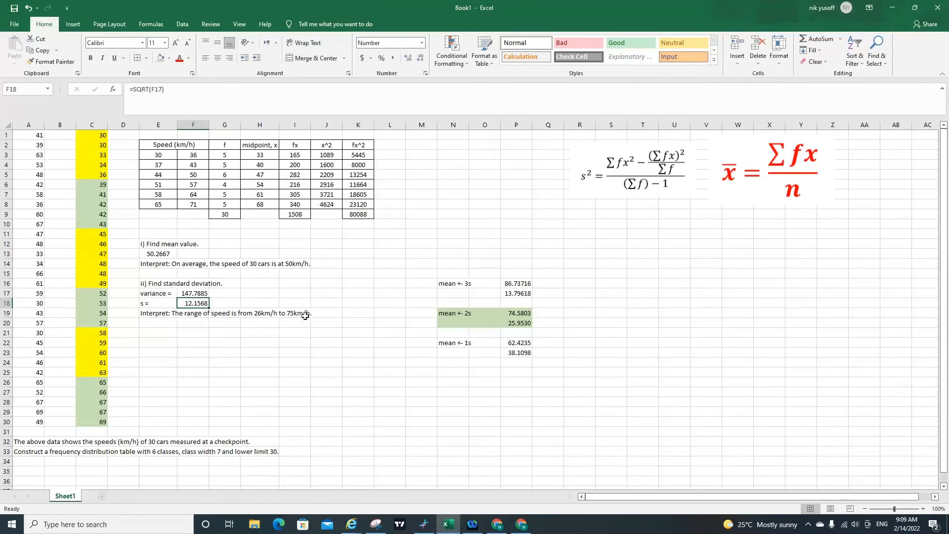
left_click(216, 315)
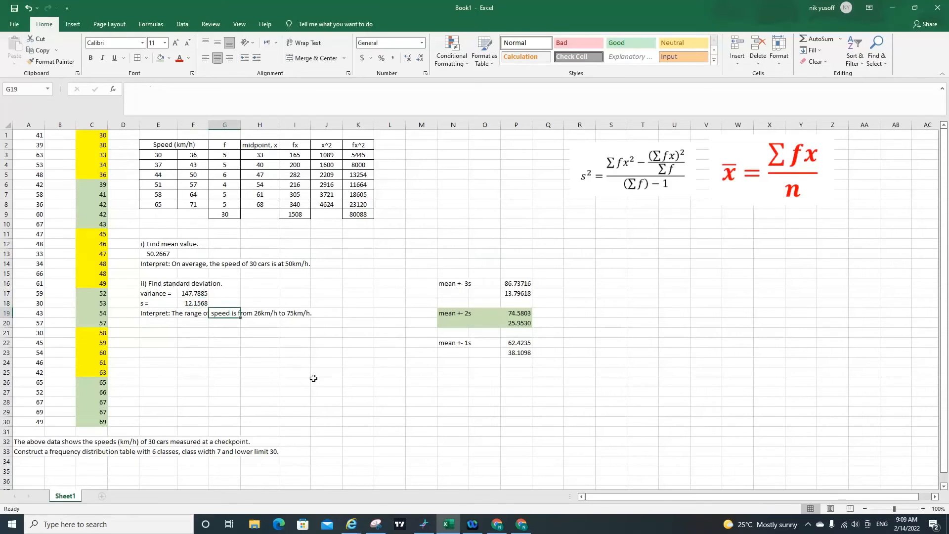
left_click(204, 295)
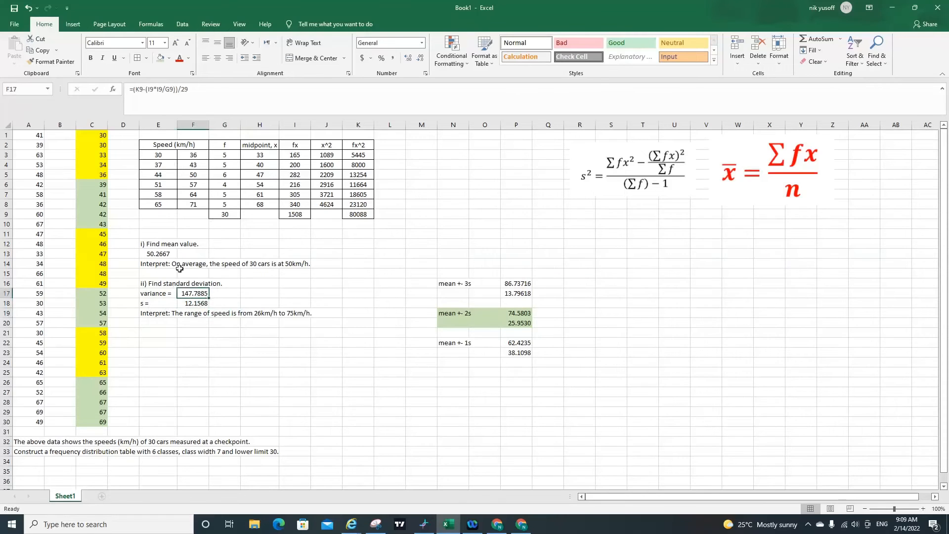
left_click(192, 304)
left_click(198, 294)
left_click(197, 303)
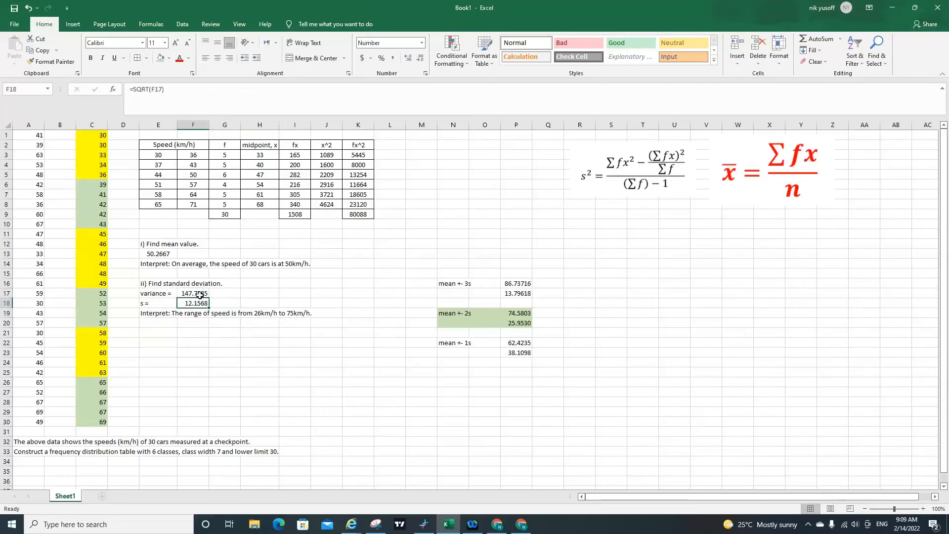
left_click(197, 295)
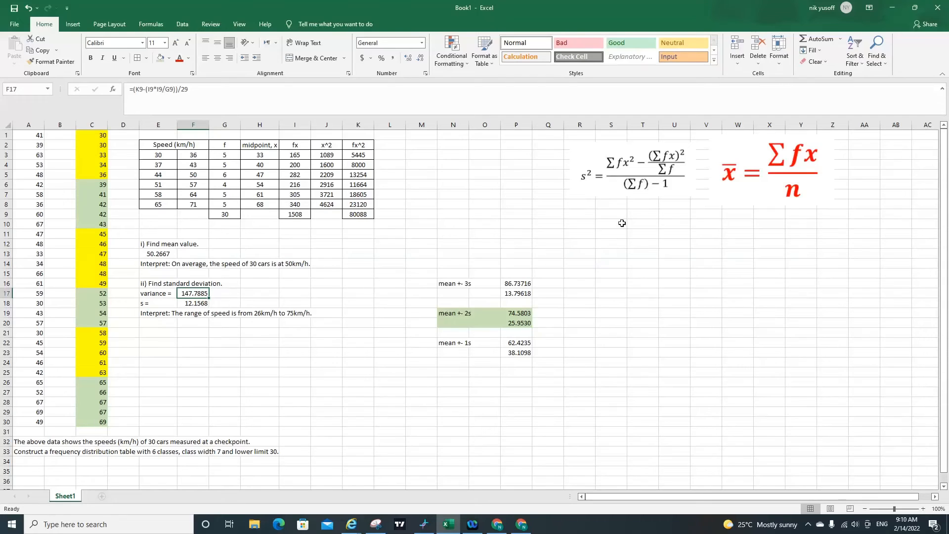
Examine the fx and fx^2 totals in I9 and K9 of the frequency table
left_click(162, 336)
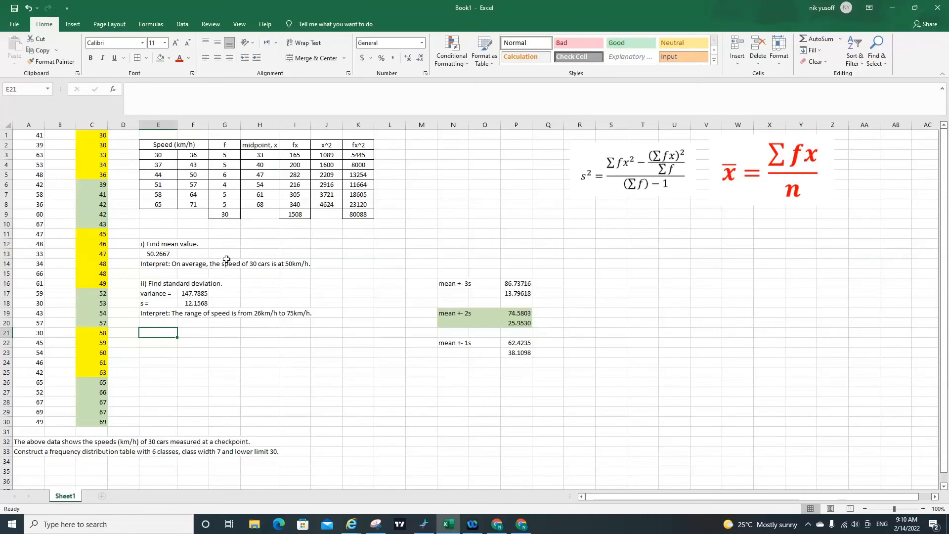
left_click(303, 213)
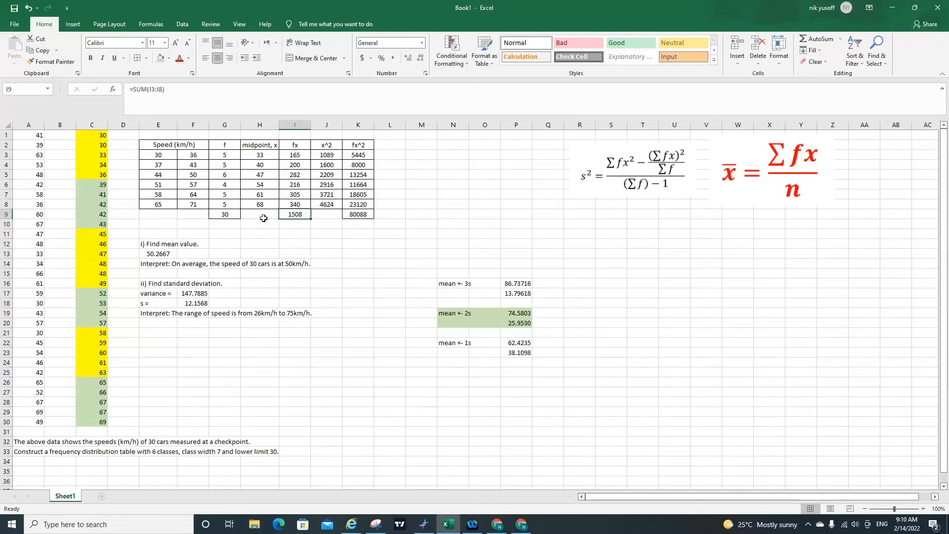
left_click(371, 216)
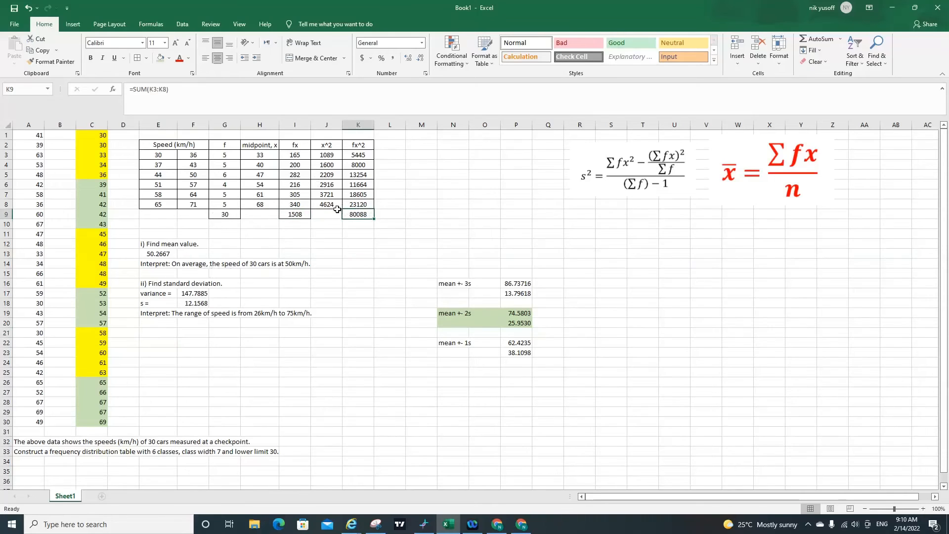
left_click(308, 214)
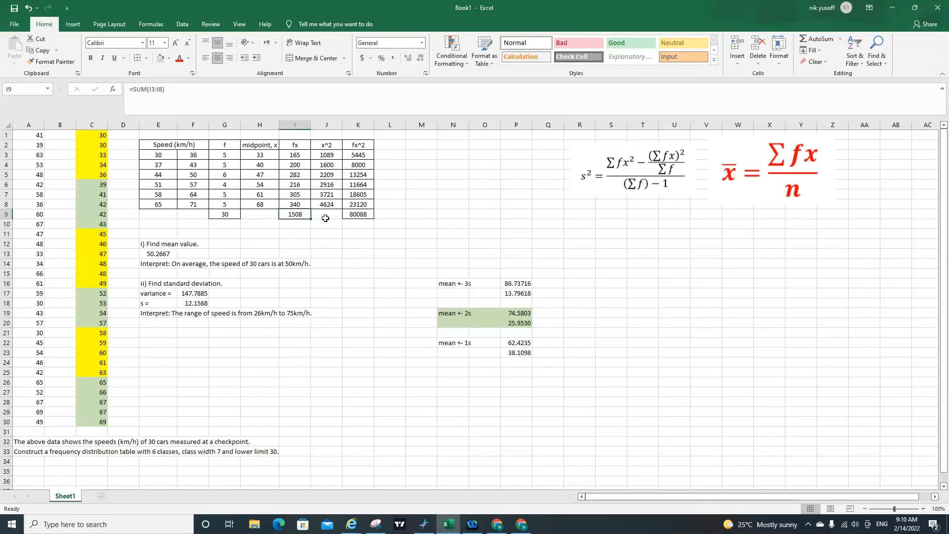
left_click(348, 216)
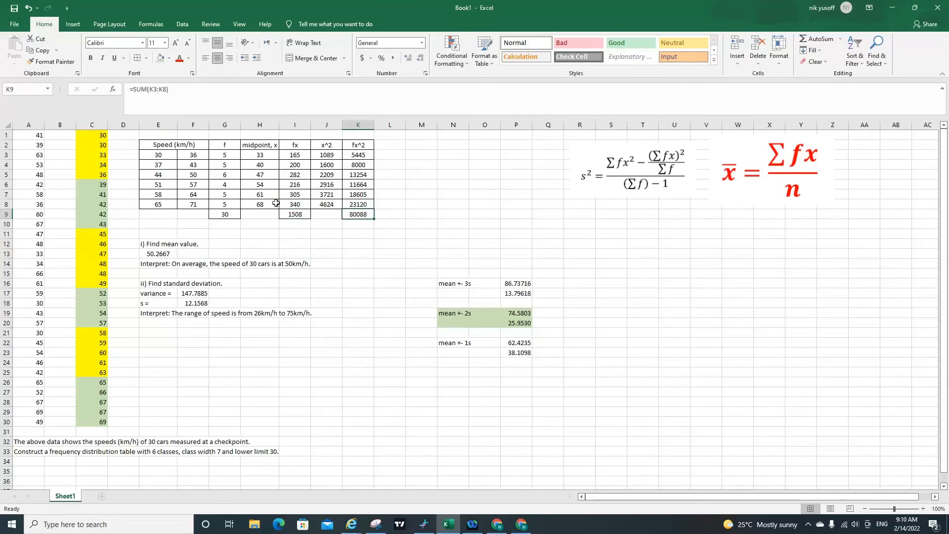
left_click(295, 213)
left_click(362, 219)
left_click(283, 215)
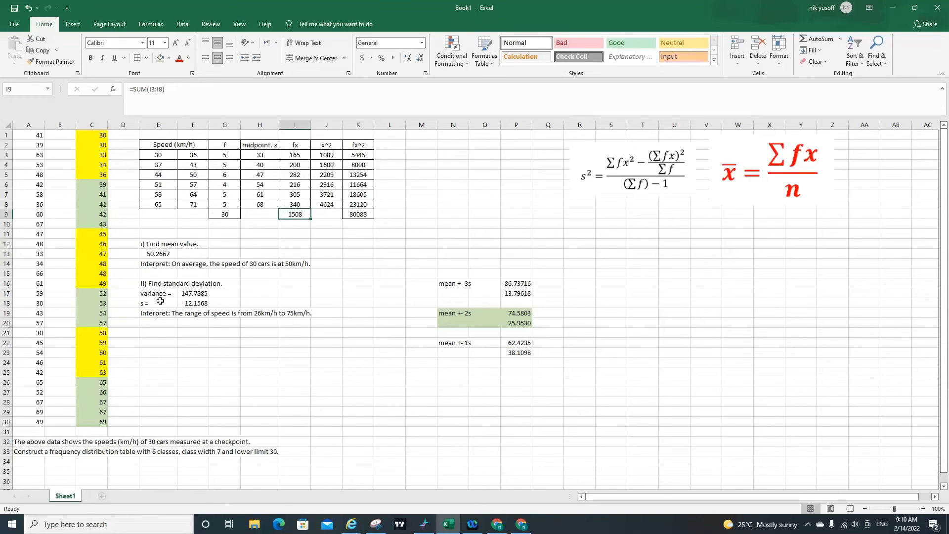
Recheck part ii) by comparing the standard deviation in F18 with the variance in F17
left_click(175, 285)
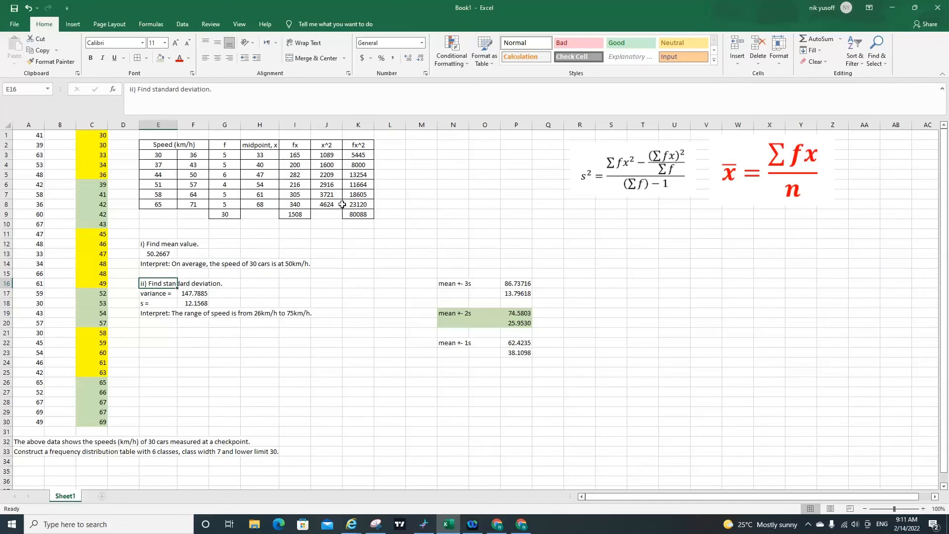
left_click(168, 304)
left_click(195, 303)
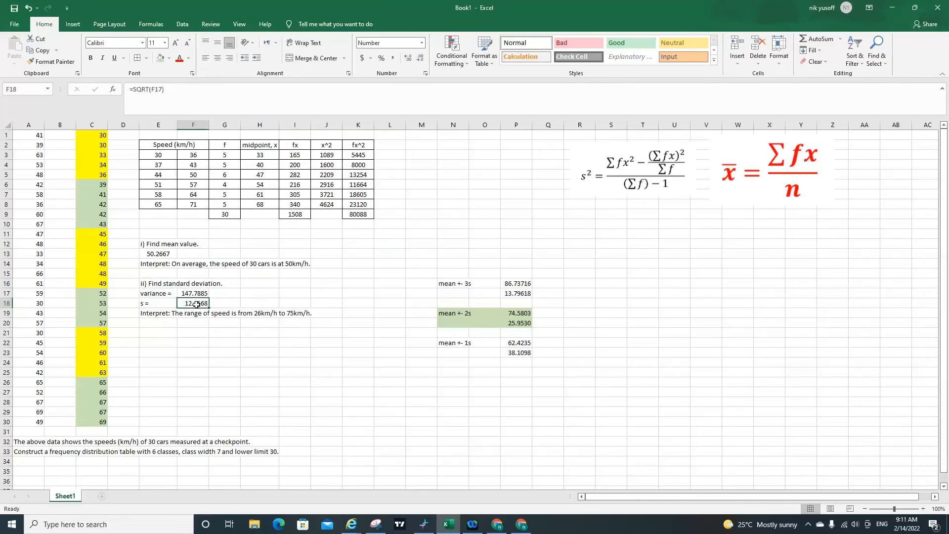
left_click(197, 293)
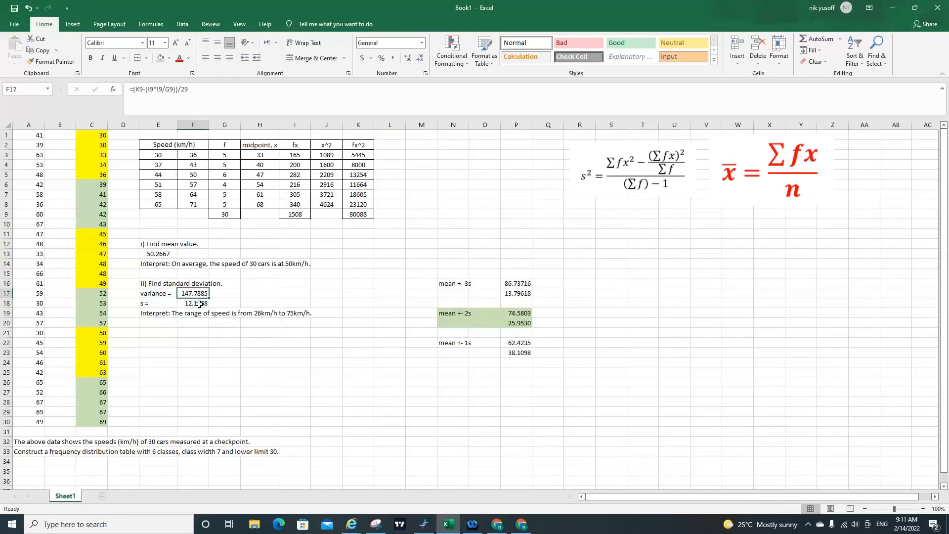
left_click(198, 303)
left_click(197, 293)
Raise the system's headphone volume to 76 and return to the worksheet
left_click(855, 524)
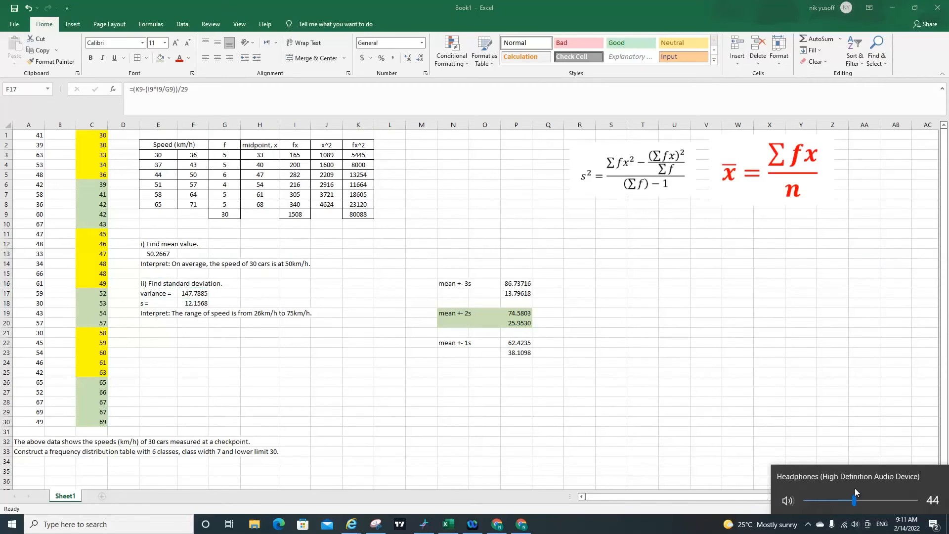
scroll(855, 489, "up", 14)
scroll(852, 490, "up", 2)
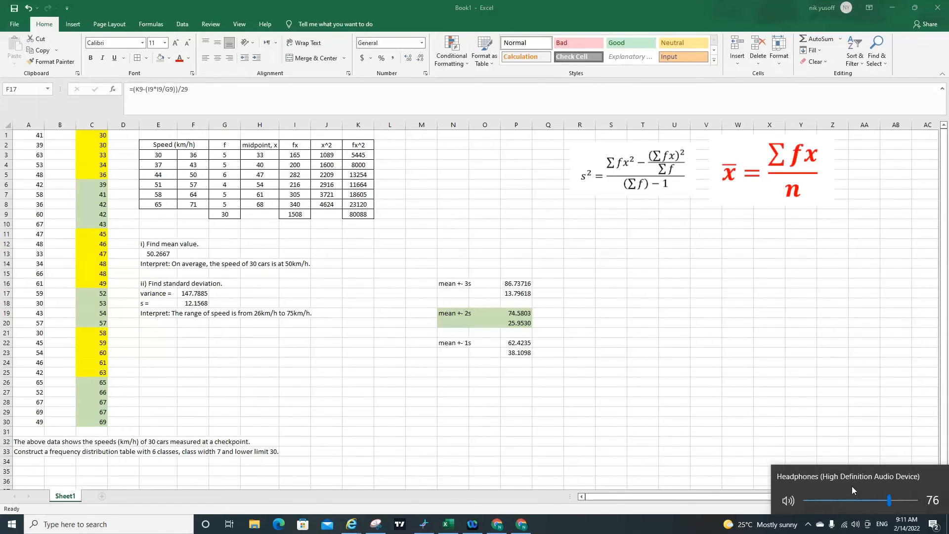
left_click(514, 373)
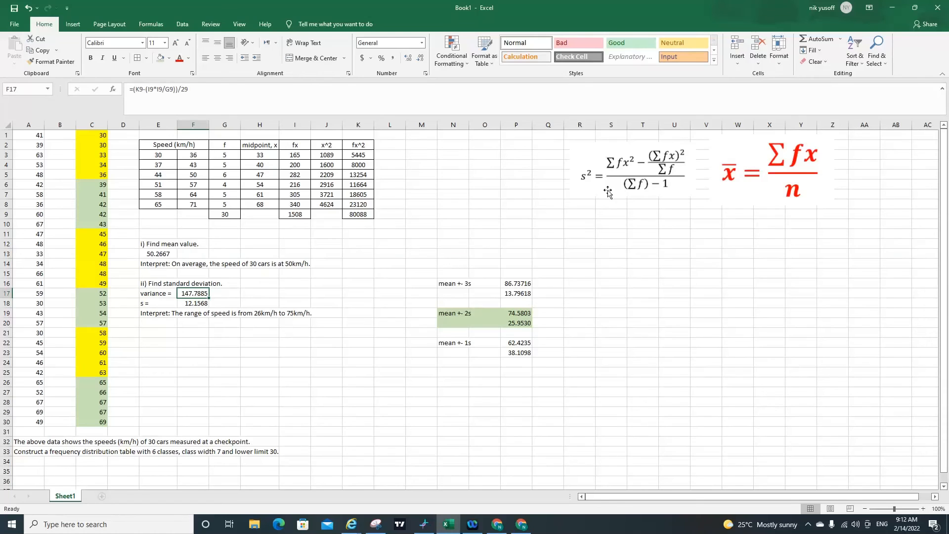
left_click(164, 333)
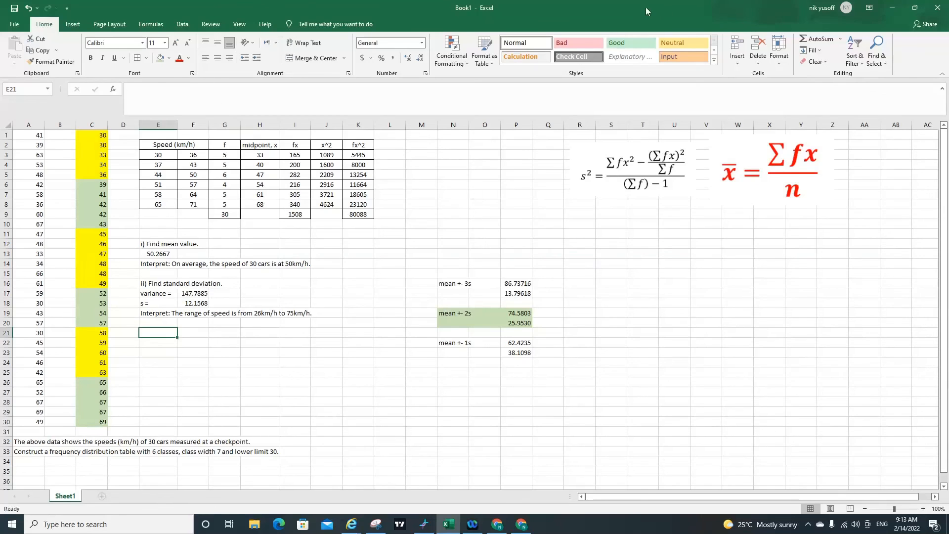
left_click(688, 10)
Review the ungrouped speeds in A1:A30 and the cells beneath the frequency table's class limits in row 9
left_click_drag(29, 136, 18, 417)
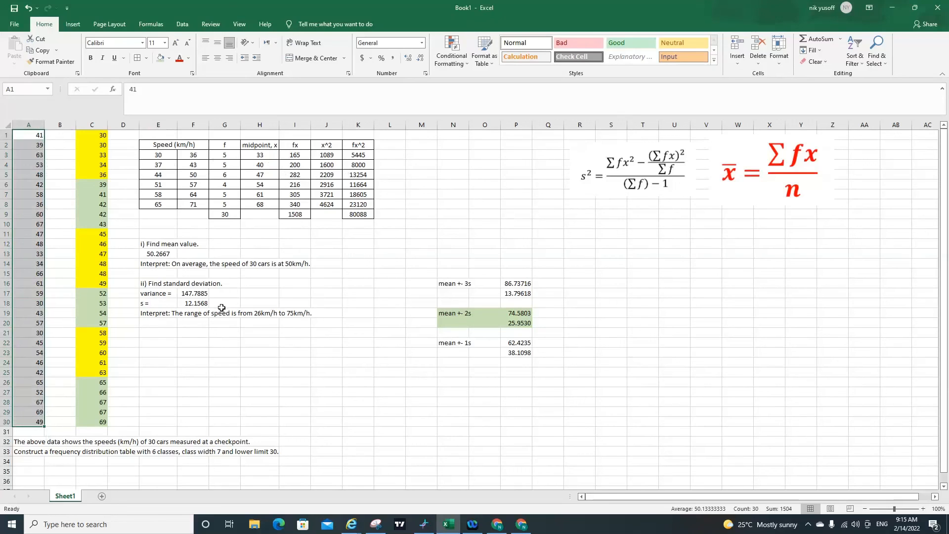
left_click(154, 216)
left_click(194, 217)
left_click(168, 217)
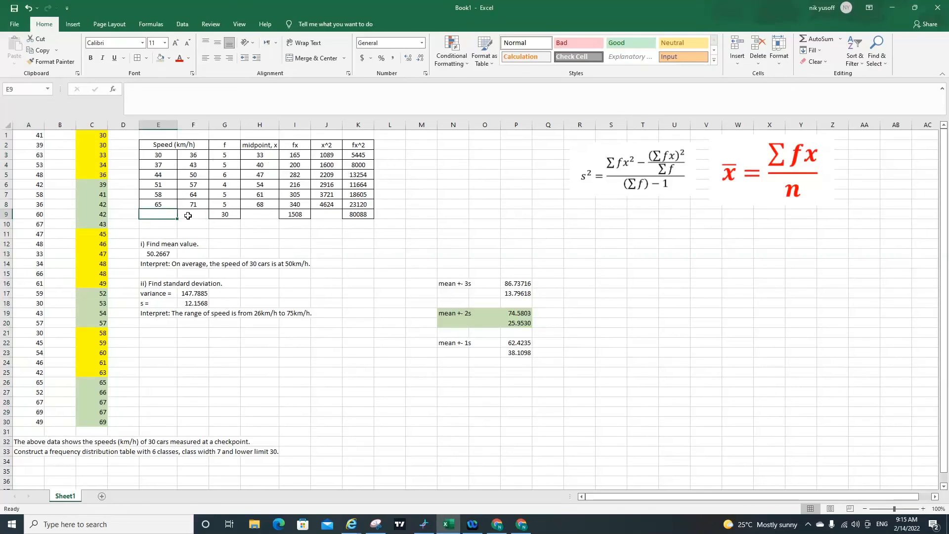
left_click(190, 216)
left_click_drag(29, 136, 27, 423)
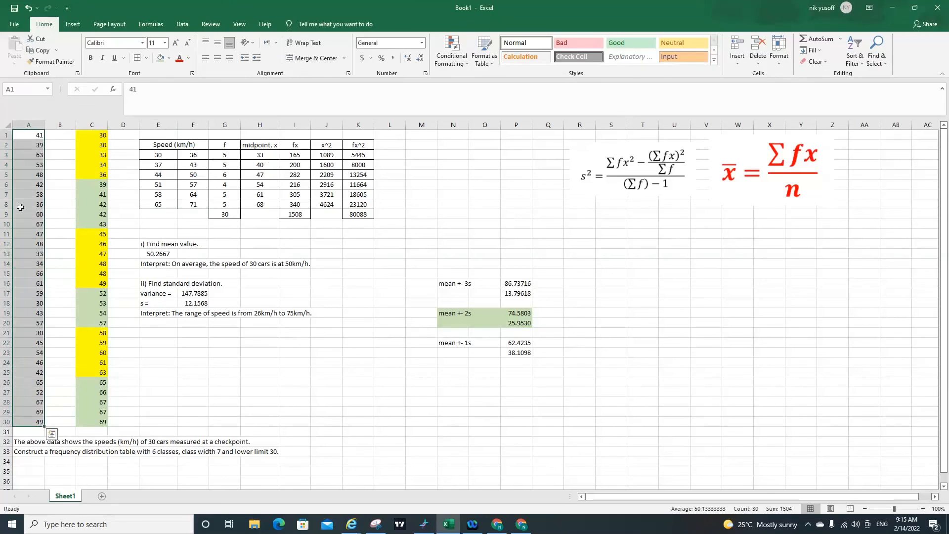
Compare the sorted speeds in C1:C30 with the grouped frequency table in E2:K9
left_click_drag(83, 138, 85, 417)
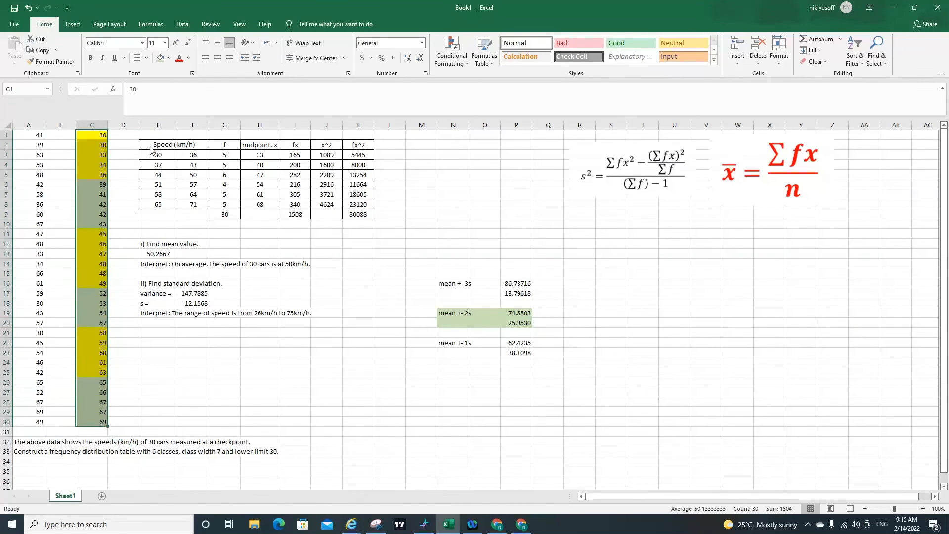
left_click_drag(150, 146, 367, 216)
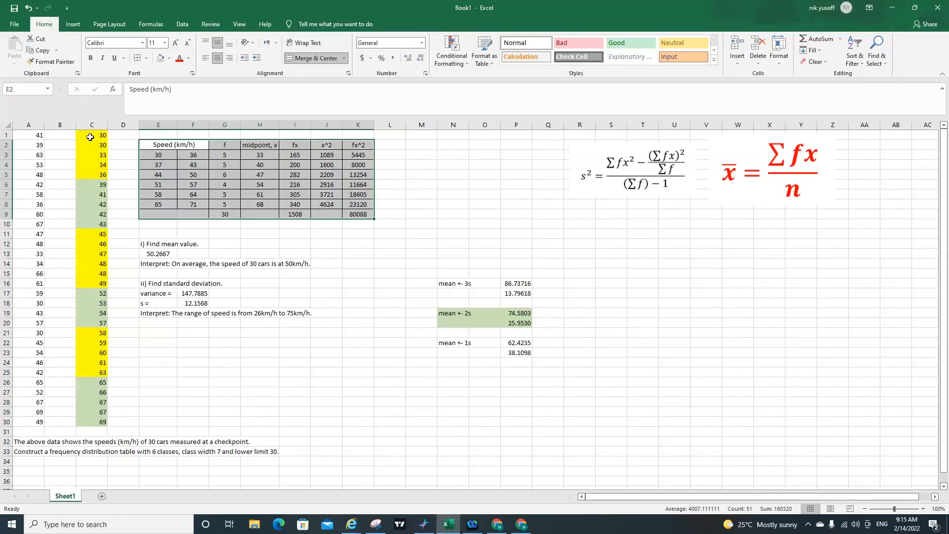
left_click_drag(92, 136, 92, 155)
left_click_drag(87, 224, 93, 425)
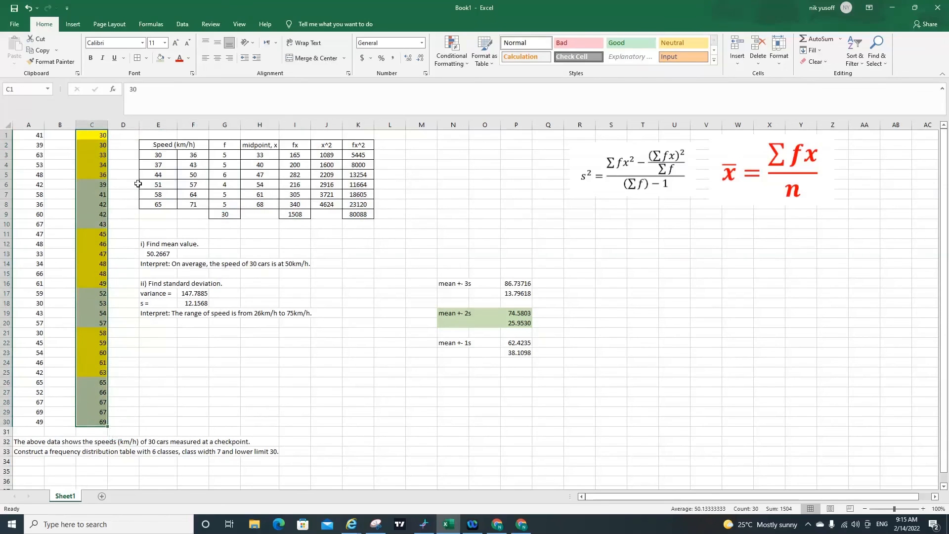
left_click_drag(147, 147, 372, 217)
left_click_drag(94, 137, 105, 424)
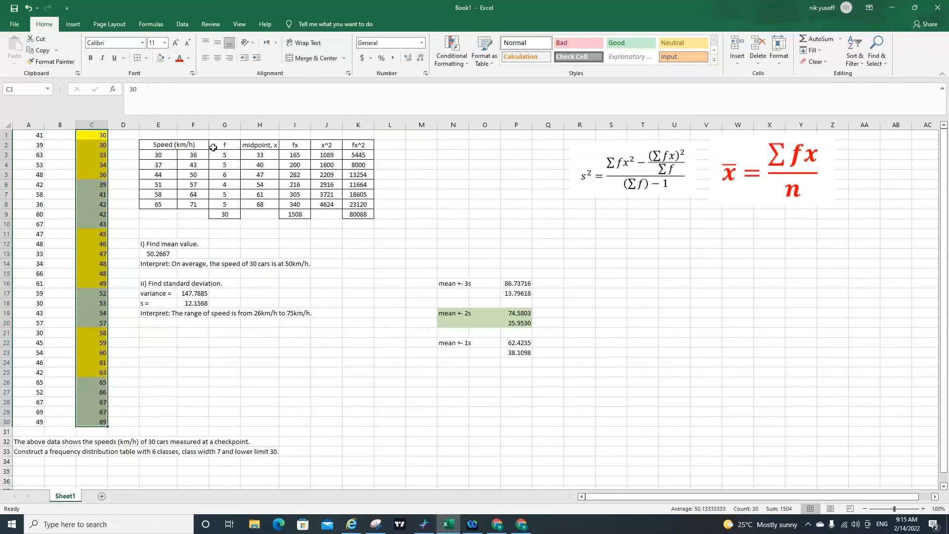